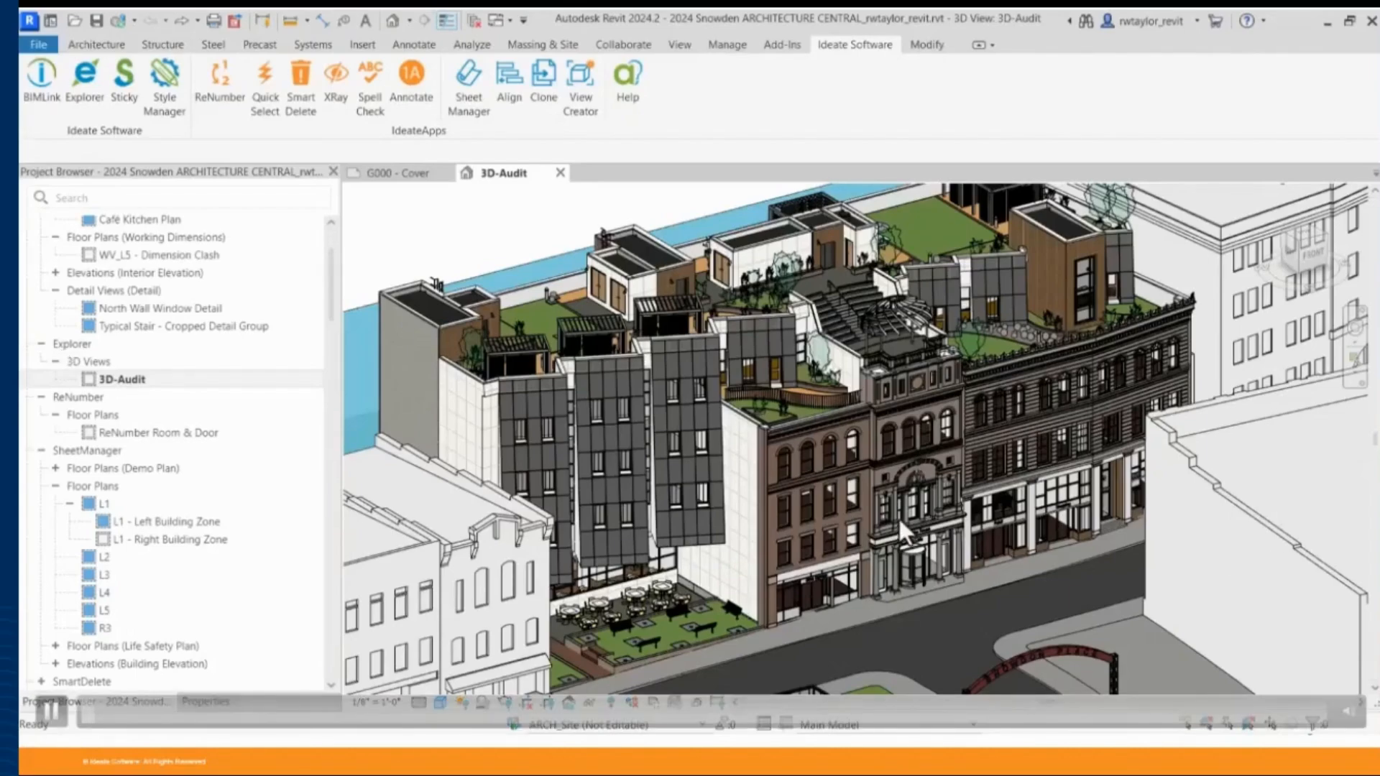
Open the L1 floor plan from the SheetManager group and zoom it to fit
left_click(124, 506)
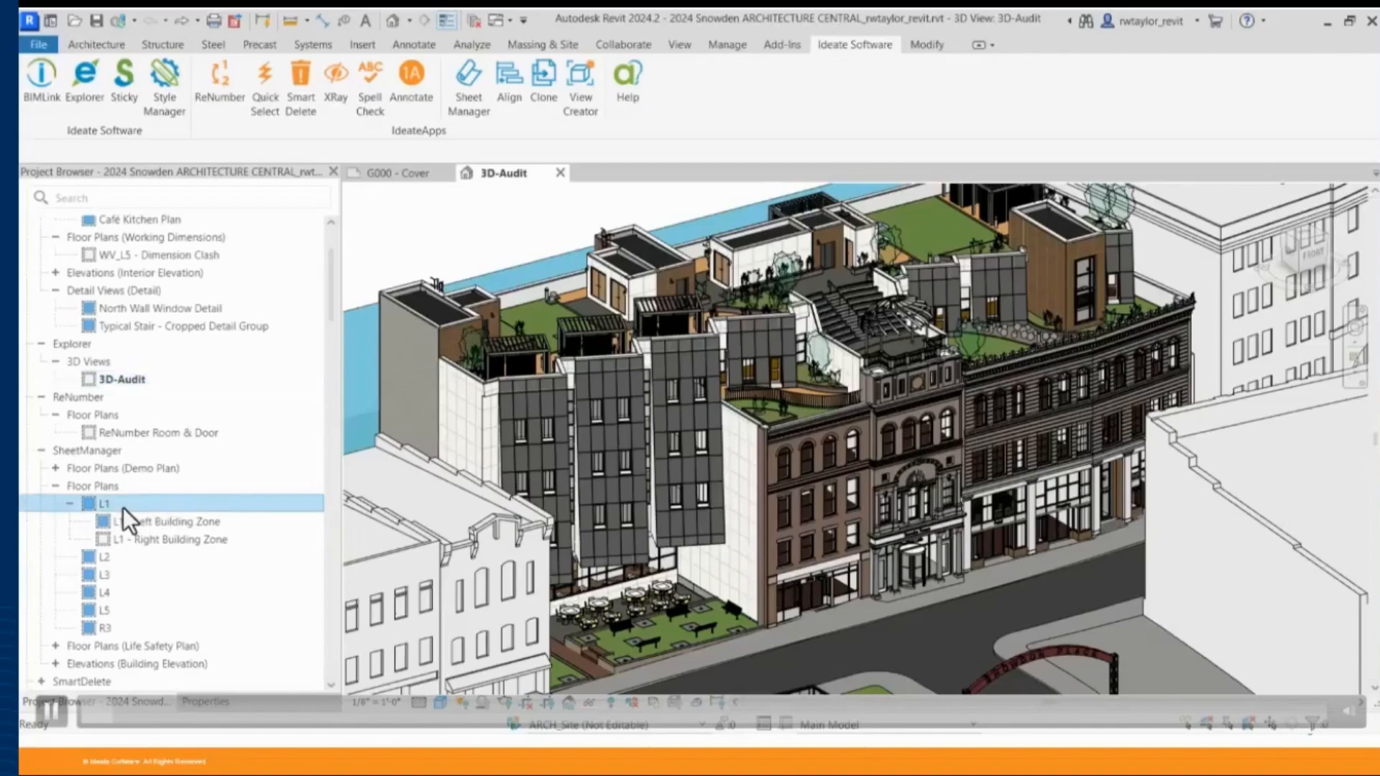
double_click(122, 507)
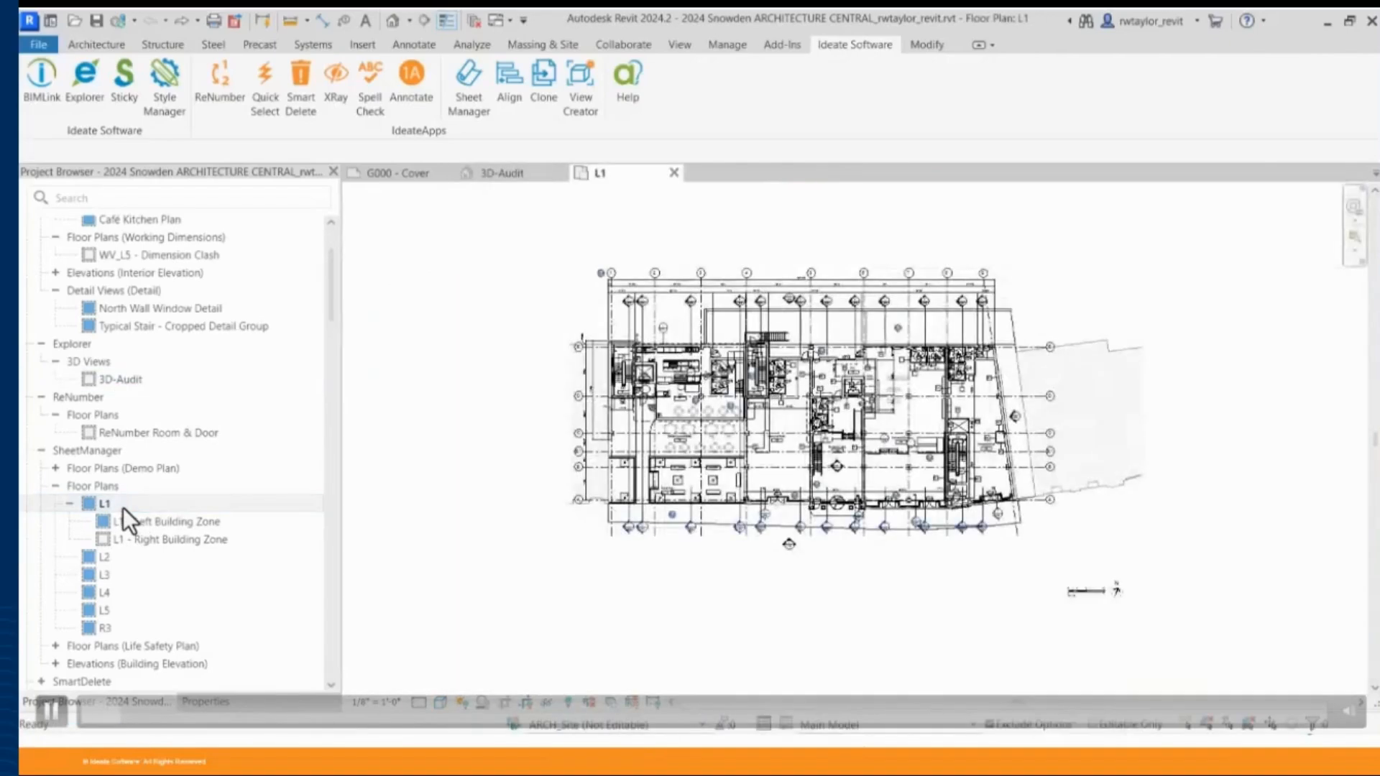
right_click(718, 588)
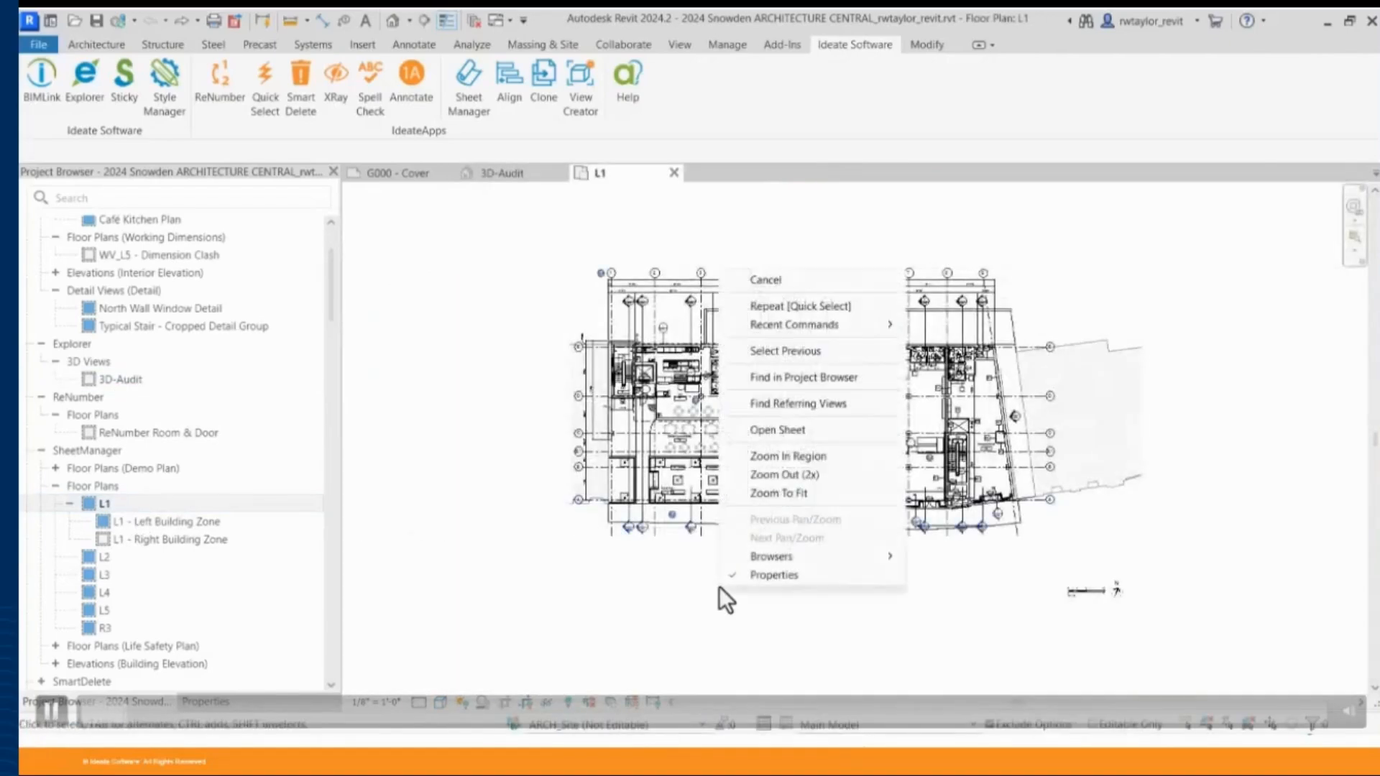
left_click(774, 495)
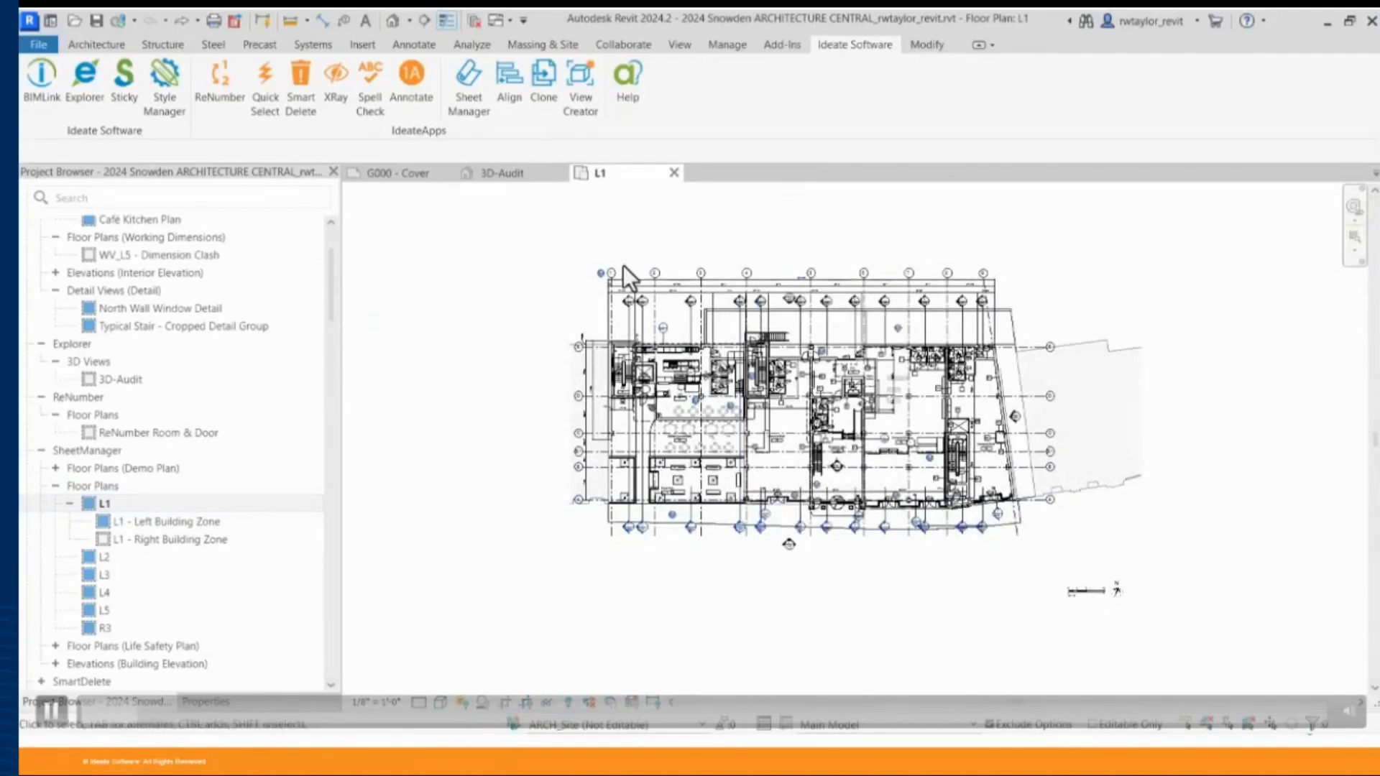
Start Quick Select, set it to display the Entire Project, and search for "doors"
left_click(268, 100)
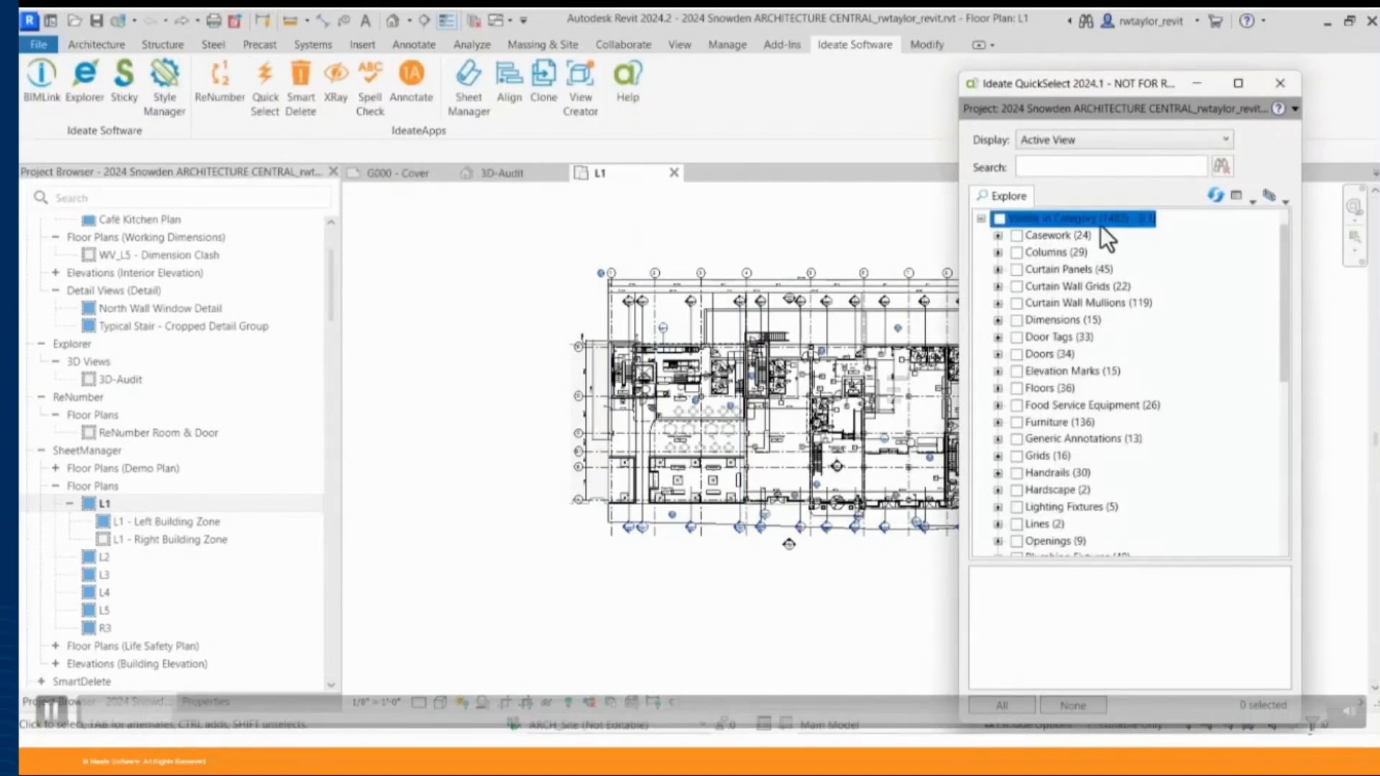
left_click(1085, 142)
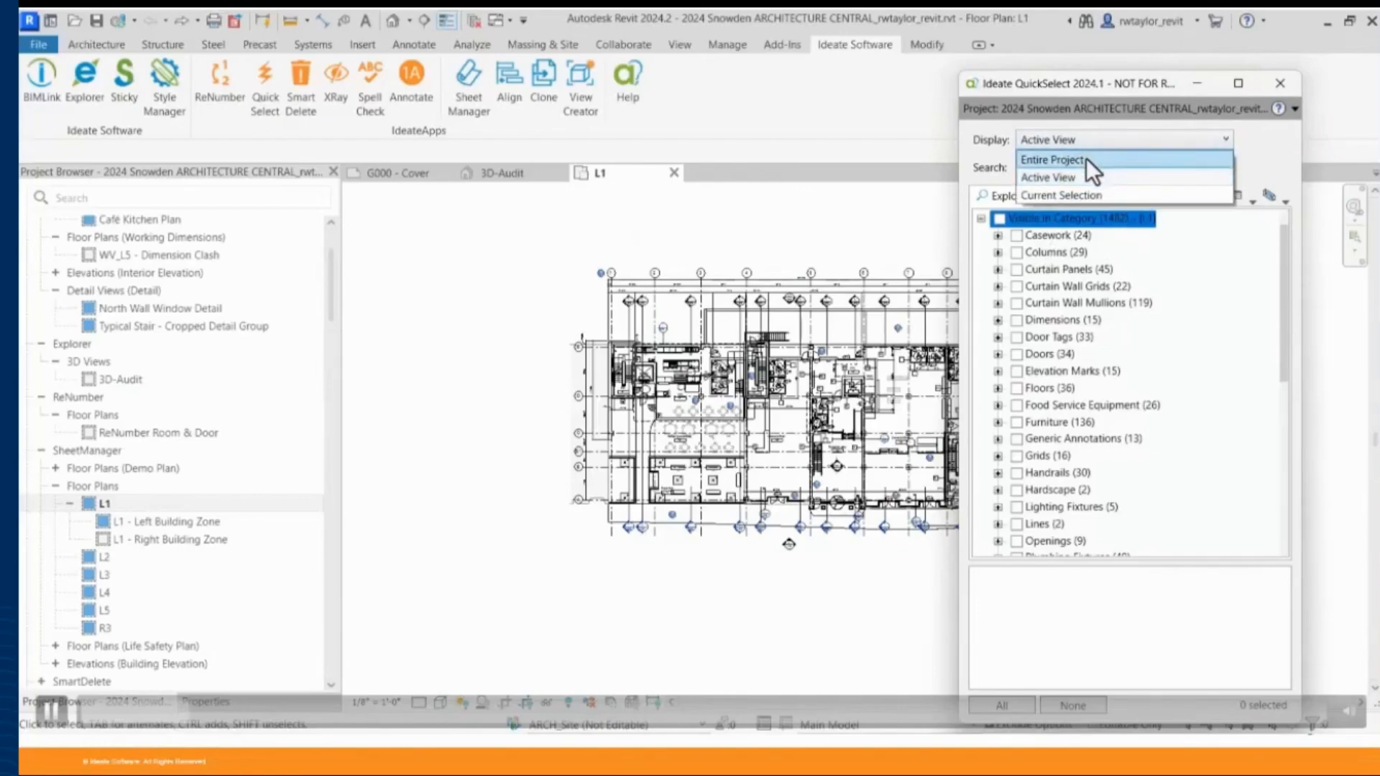
left_click(1086, 159)
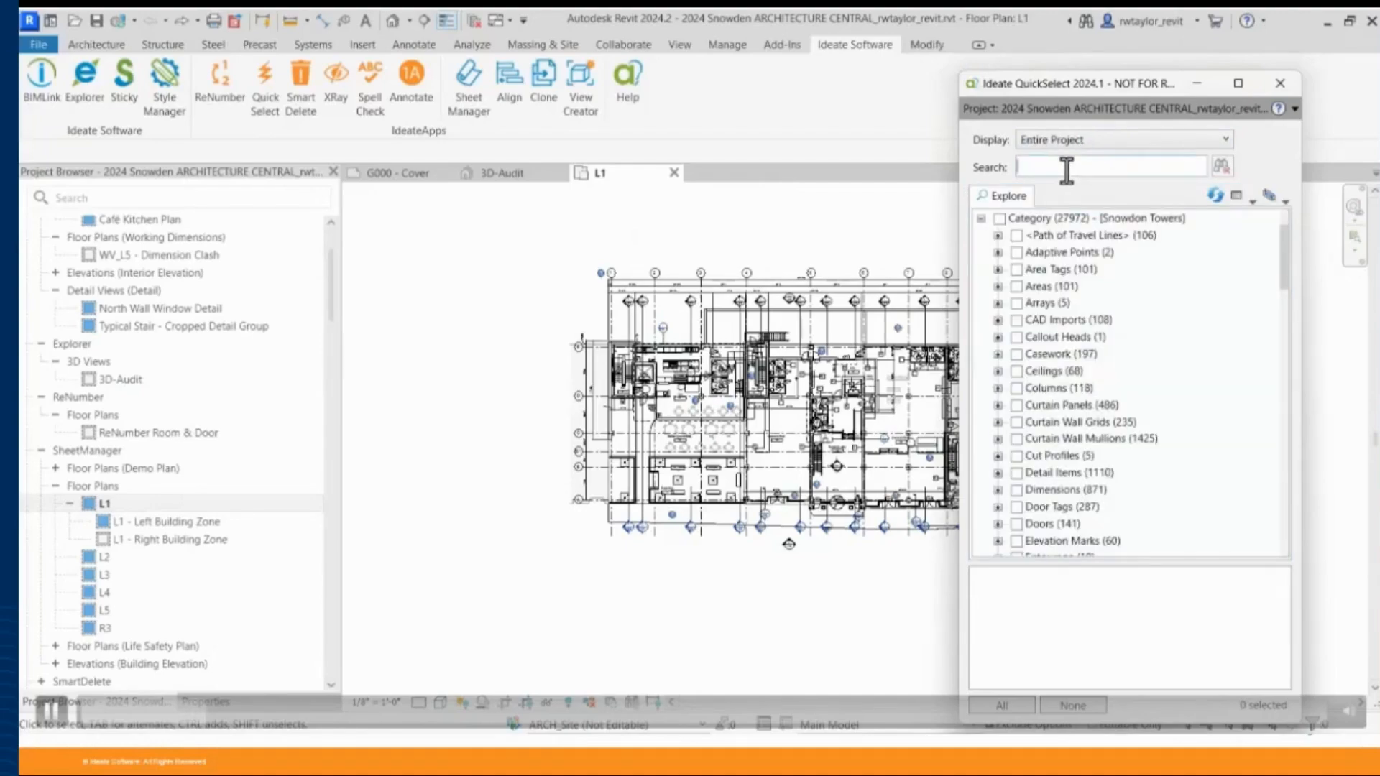
left_click(1067, 168)
type("doors")
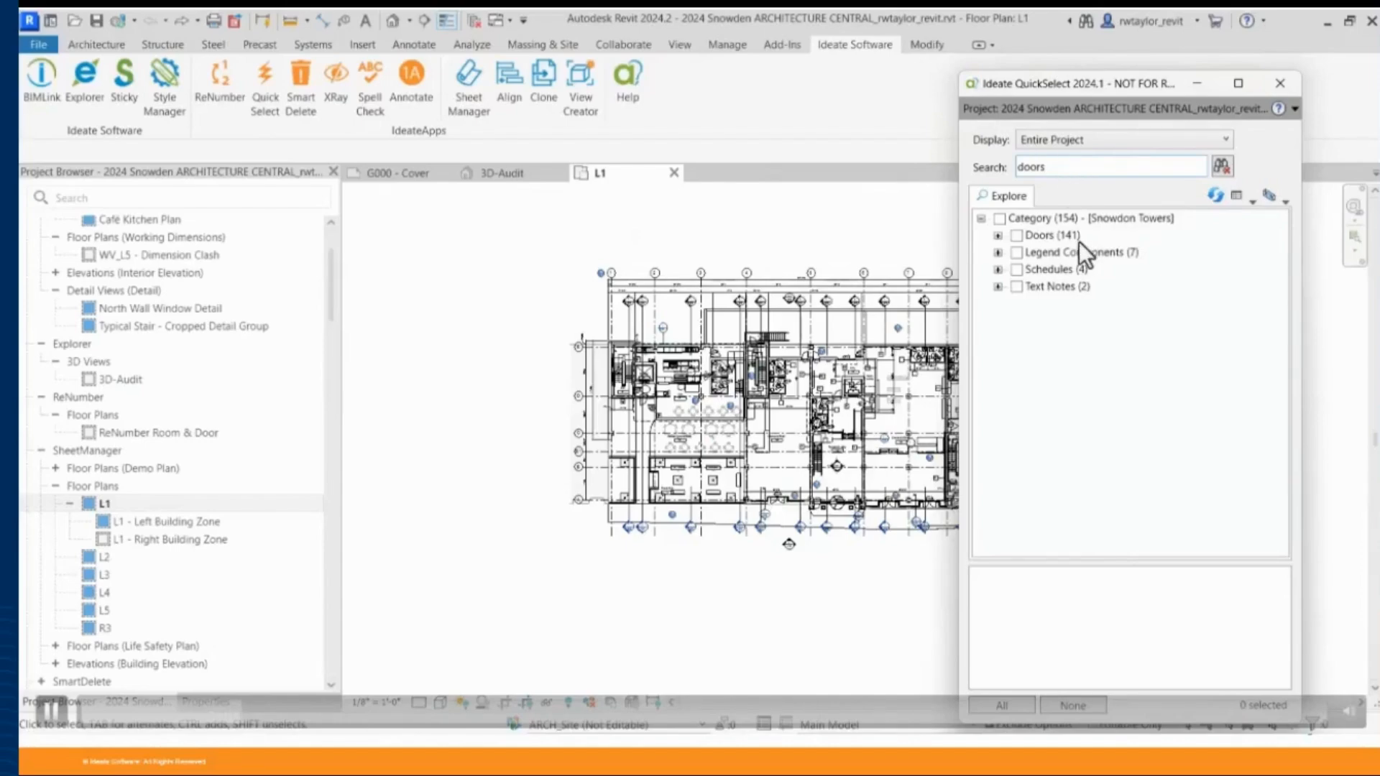
Expand the Doors category to the Door-Curtain-Wall-Double-Storefront instances, review each one's details, and show the first instance in the plan
left_click(997, 236)
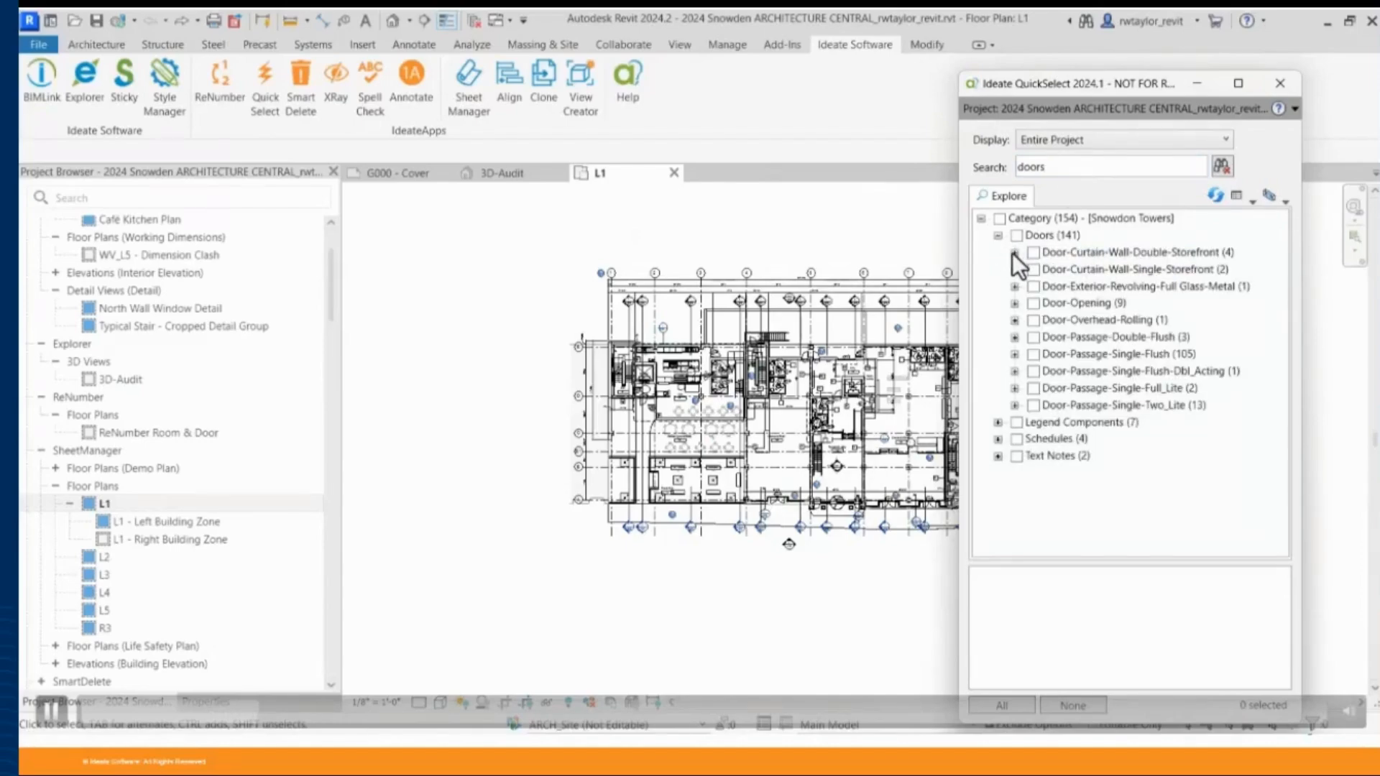
left_click(1013, 252)
left_click(1165, 287)
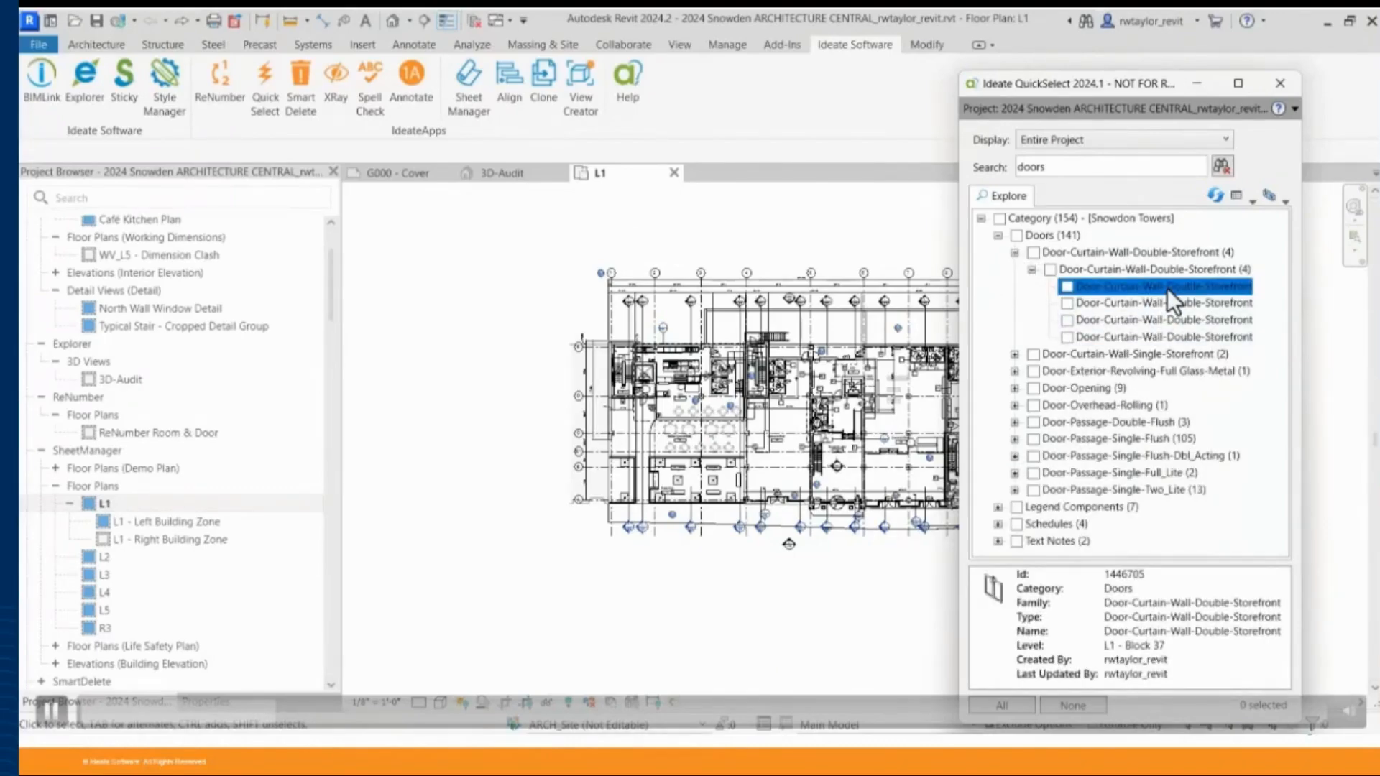
left_click(1165, 304)
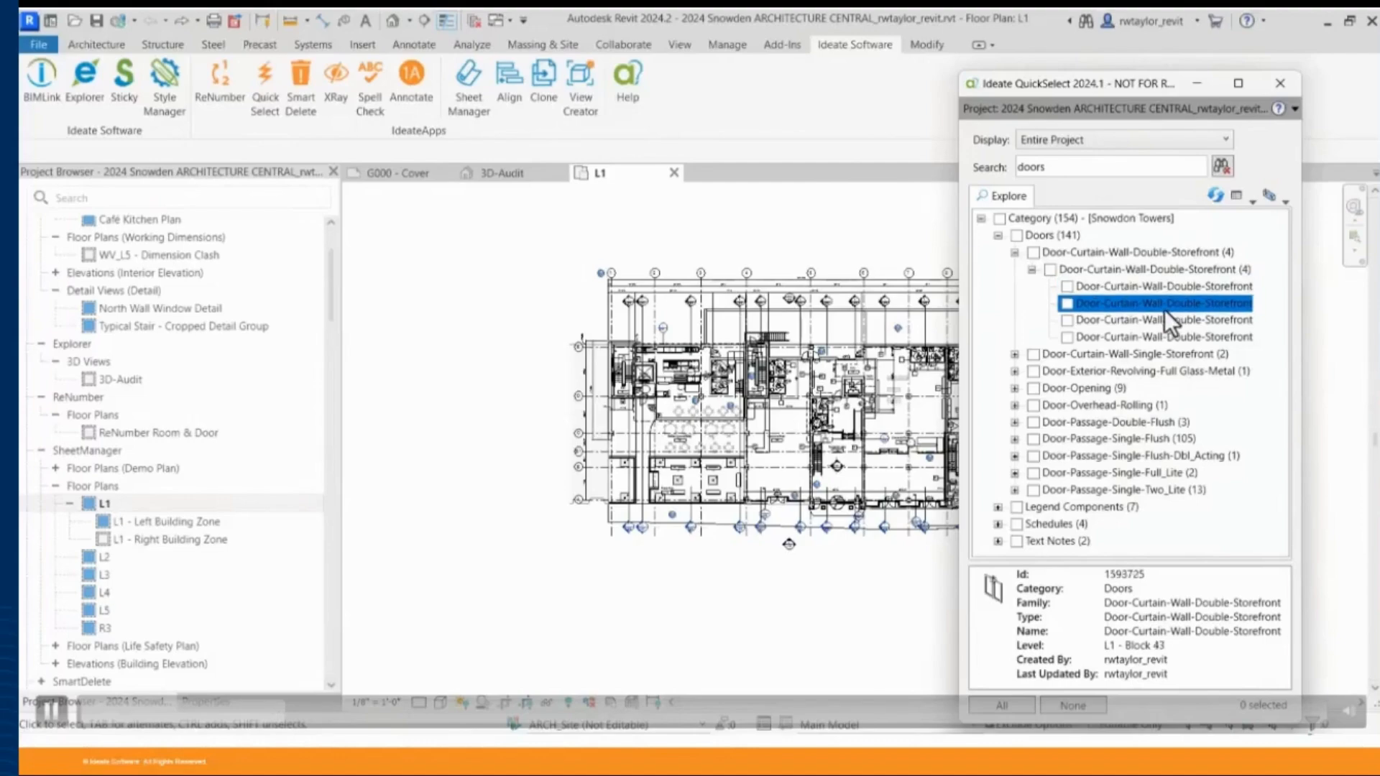
left_click(1161, 320)
left_click(1160, 338)
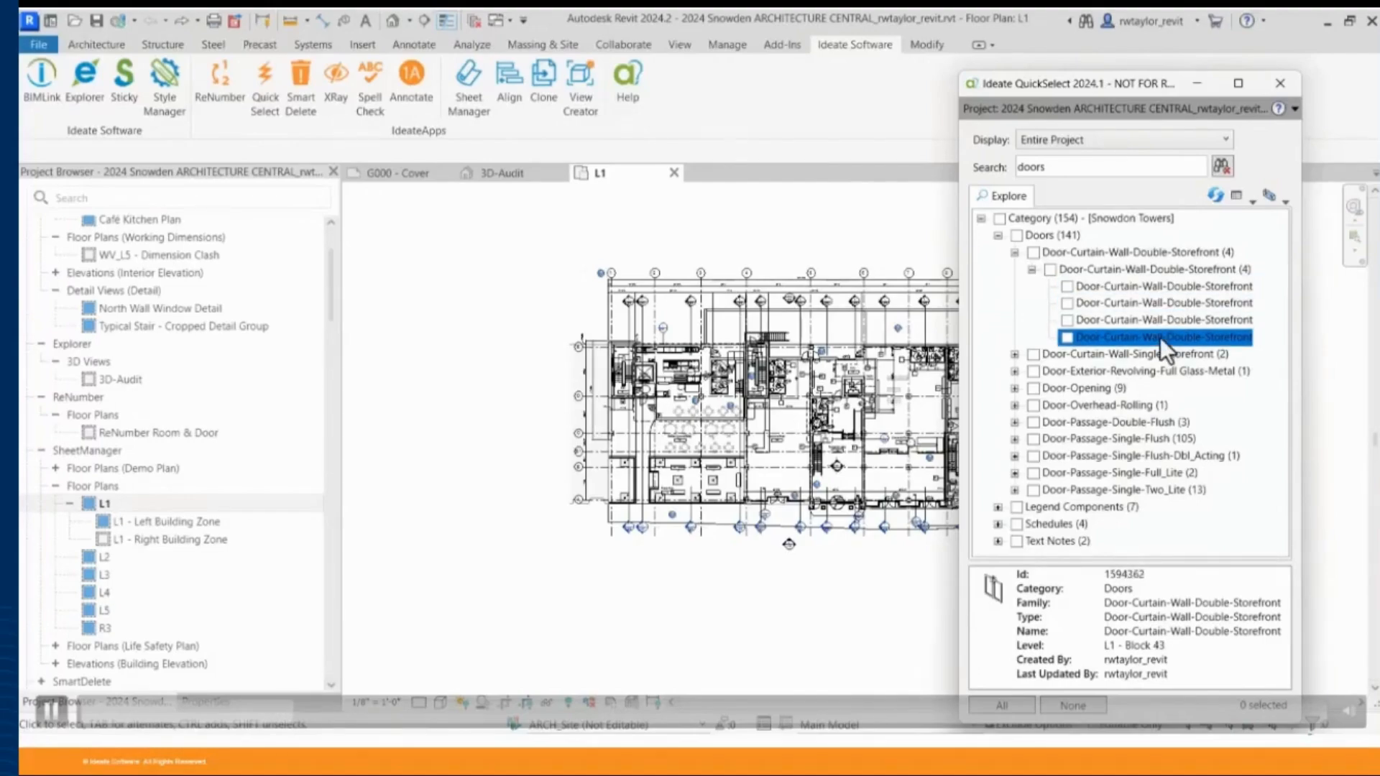
left_click(1133, 288)
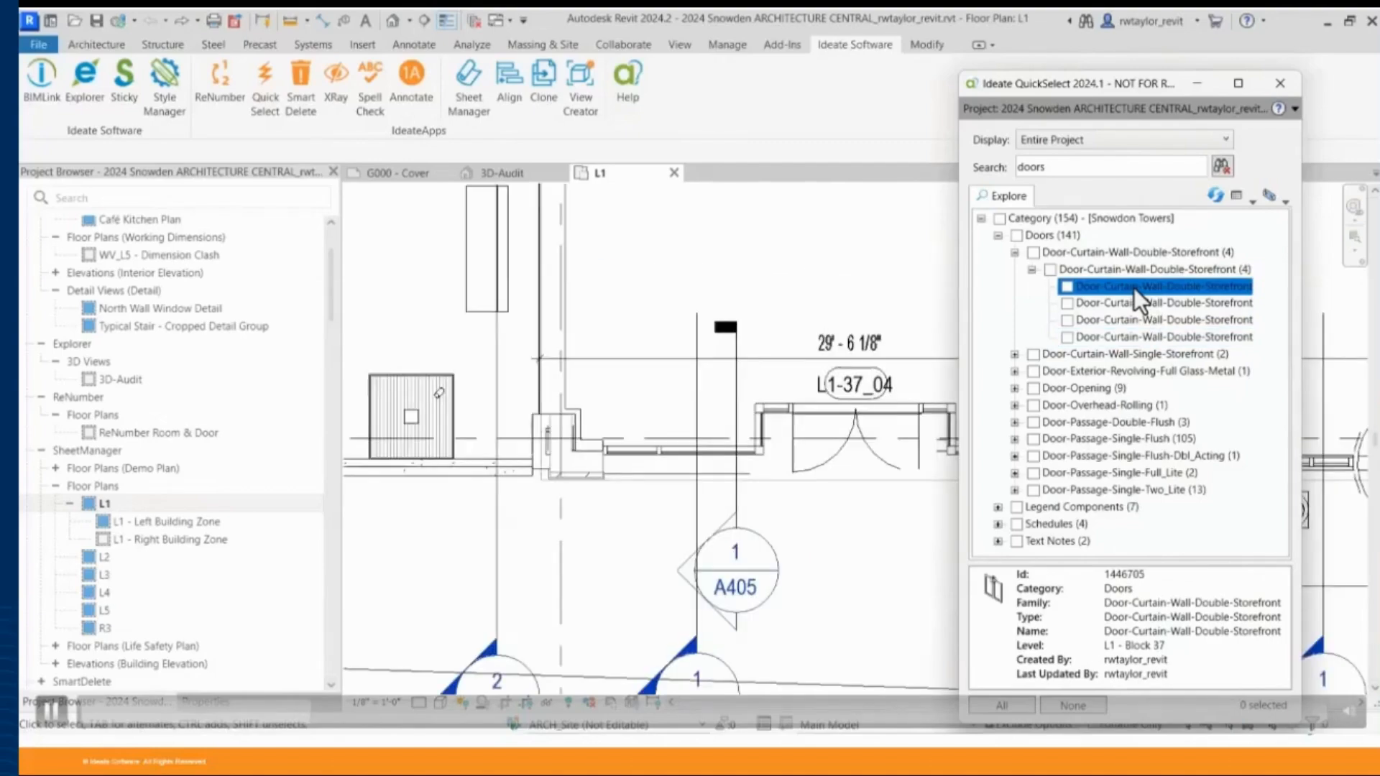
Select the first Door-Curtain-Wall-Double-Storefront instance, examine it in the plan and its properties, and deselect it
left_click(1067, 287)
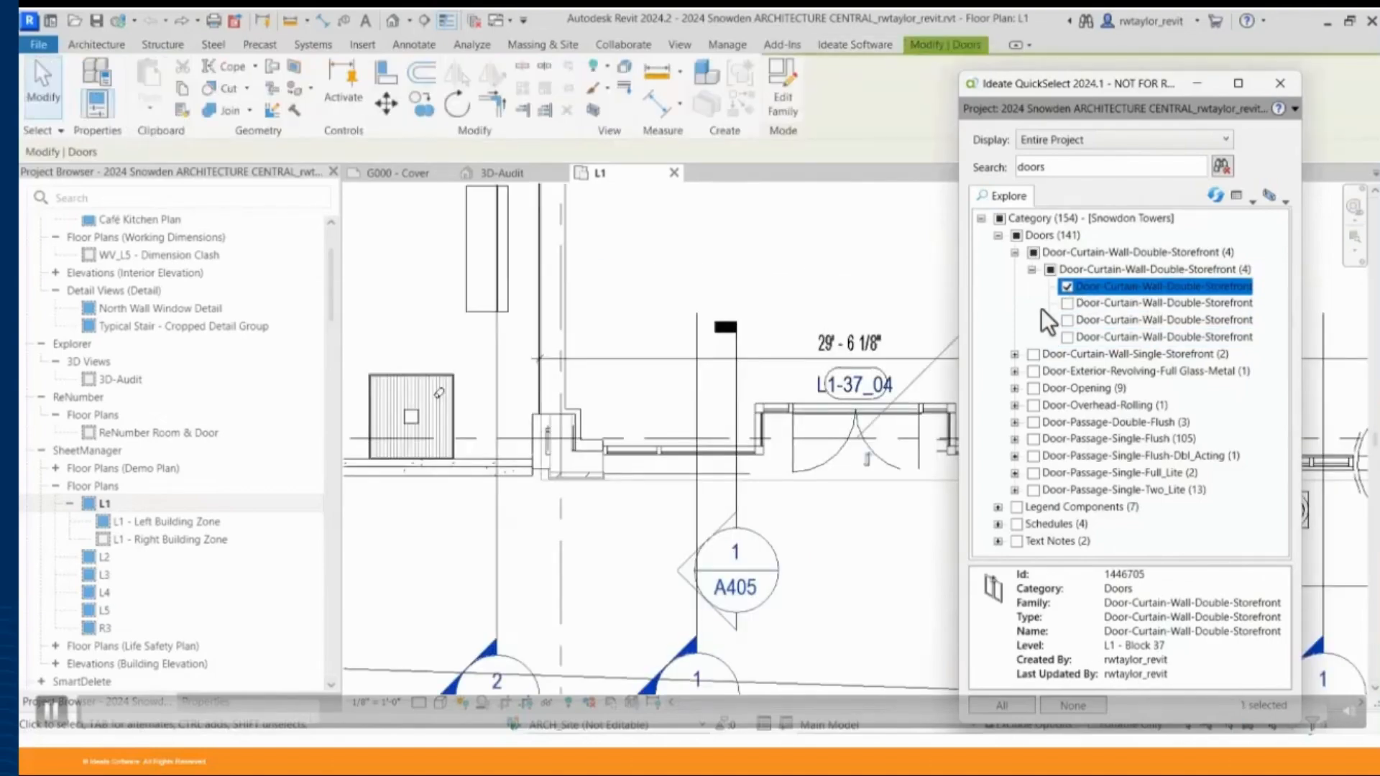
scroll(889, 506, "up", 1)
scroll(764, 487, "up", 3)
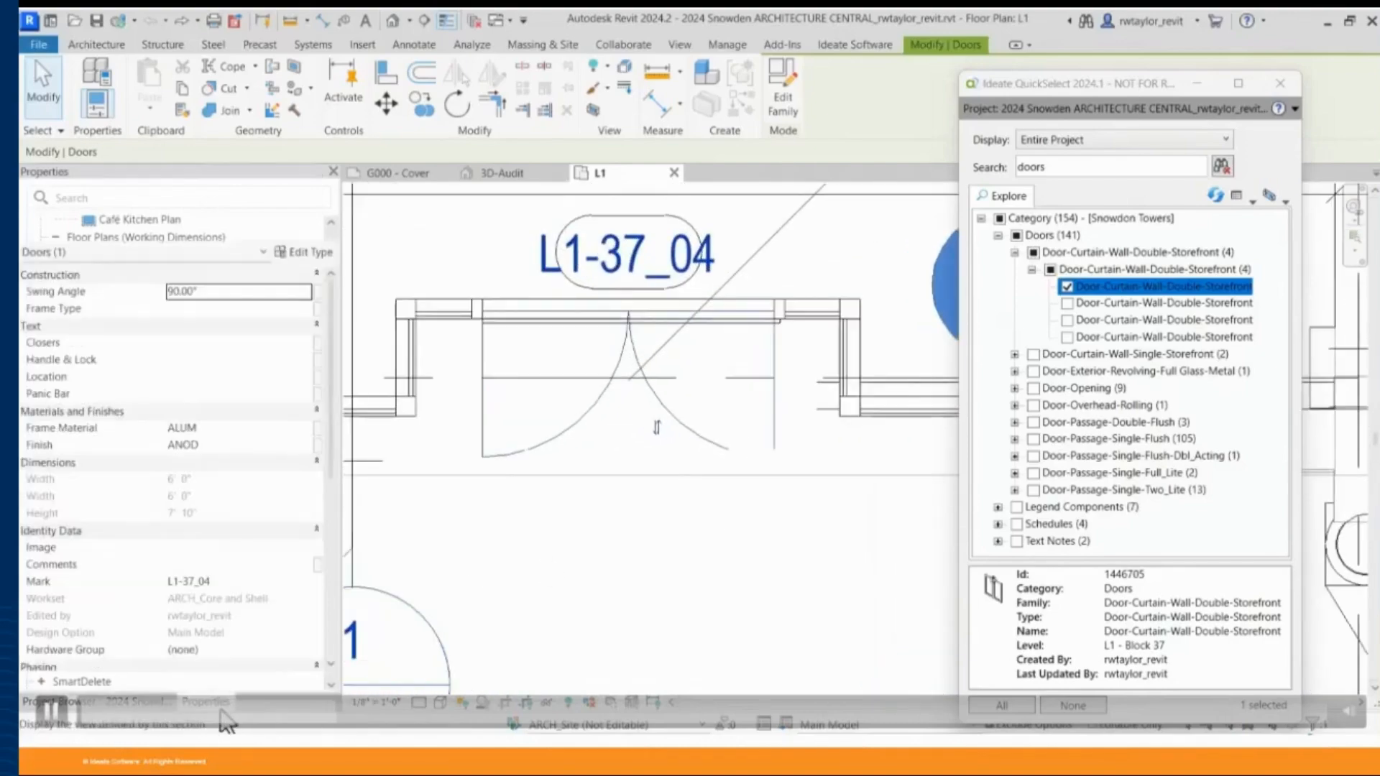
left_click(209, 702)
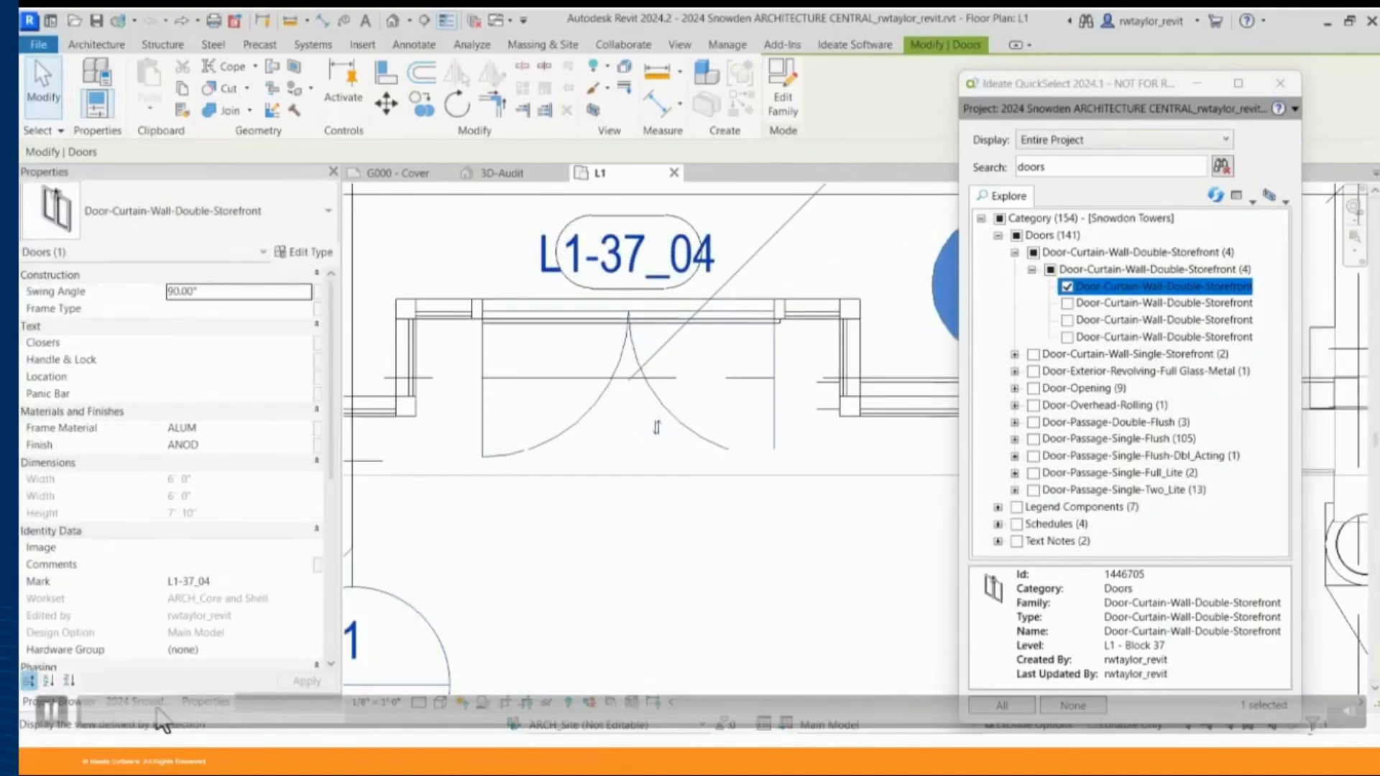
left_click(151, 707)
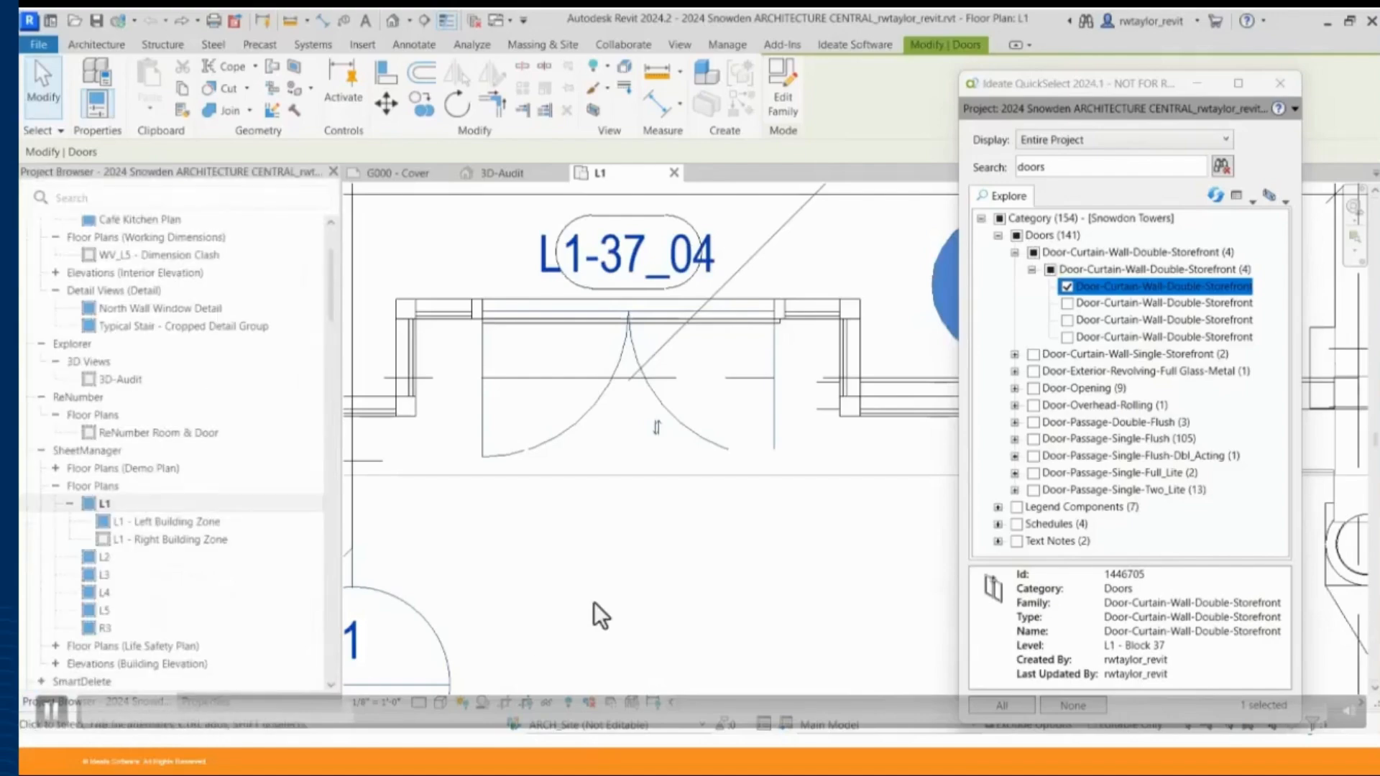
left_click(1066, 285)
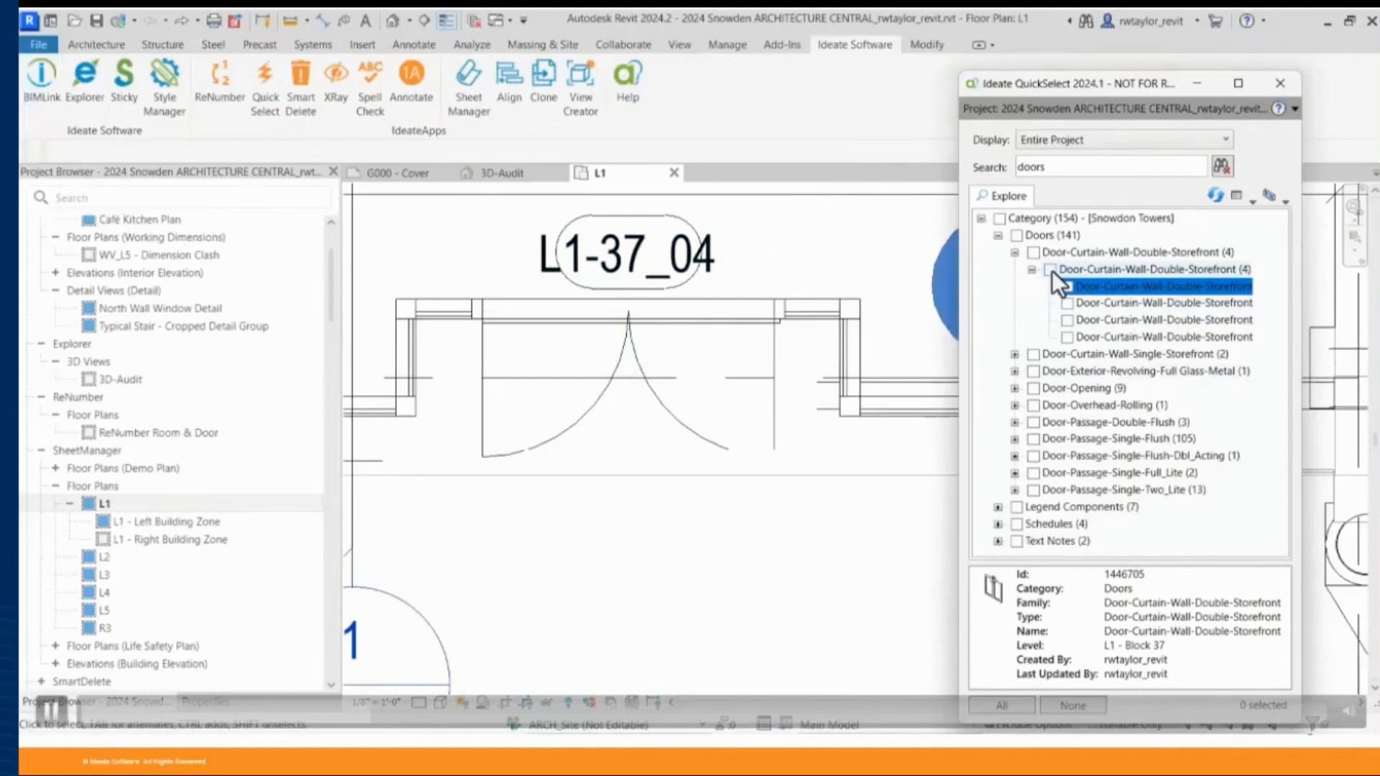
Select all Door-Curtain-Wall-Double-Storefront doors and change their type to Door-Curtain-Wall-Single-Storefront
left_click(1050, 270)
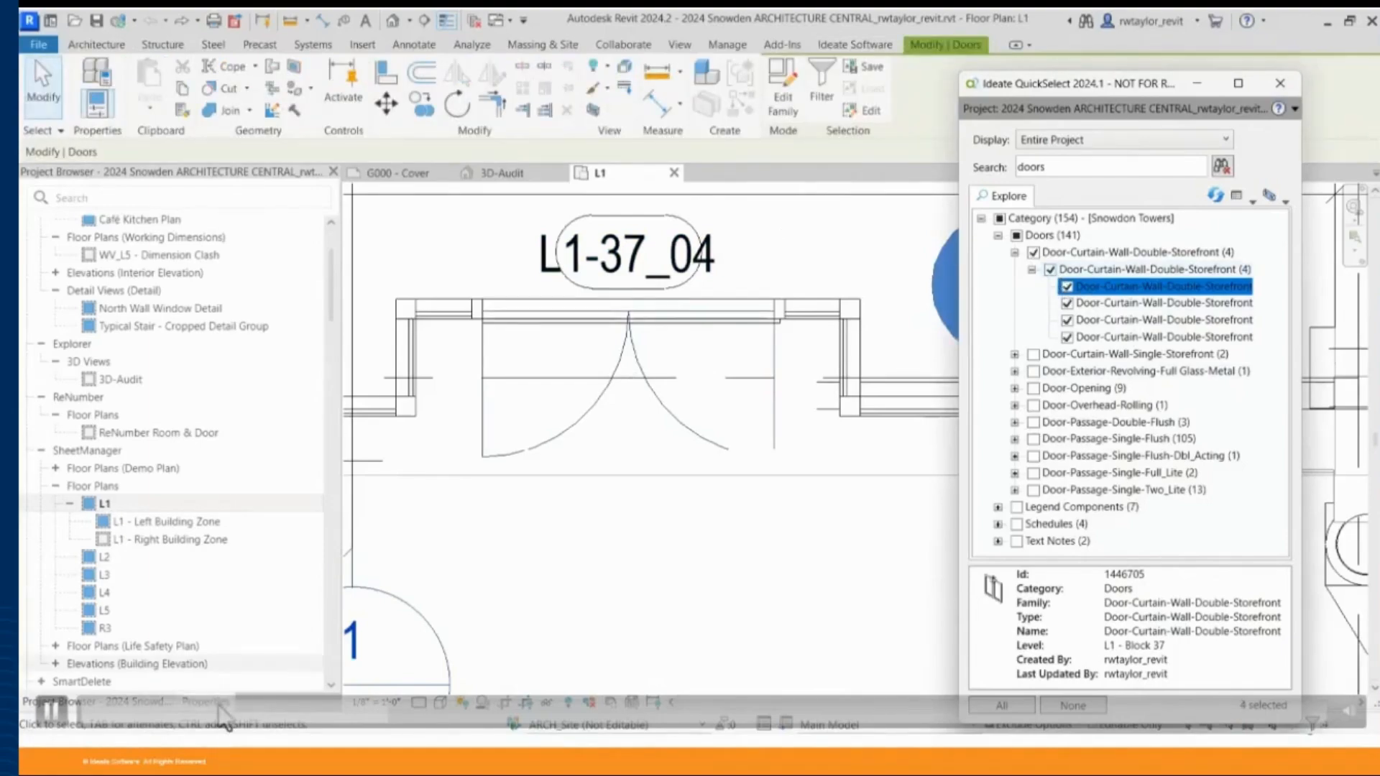
left_click(204, 703)
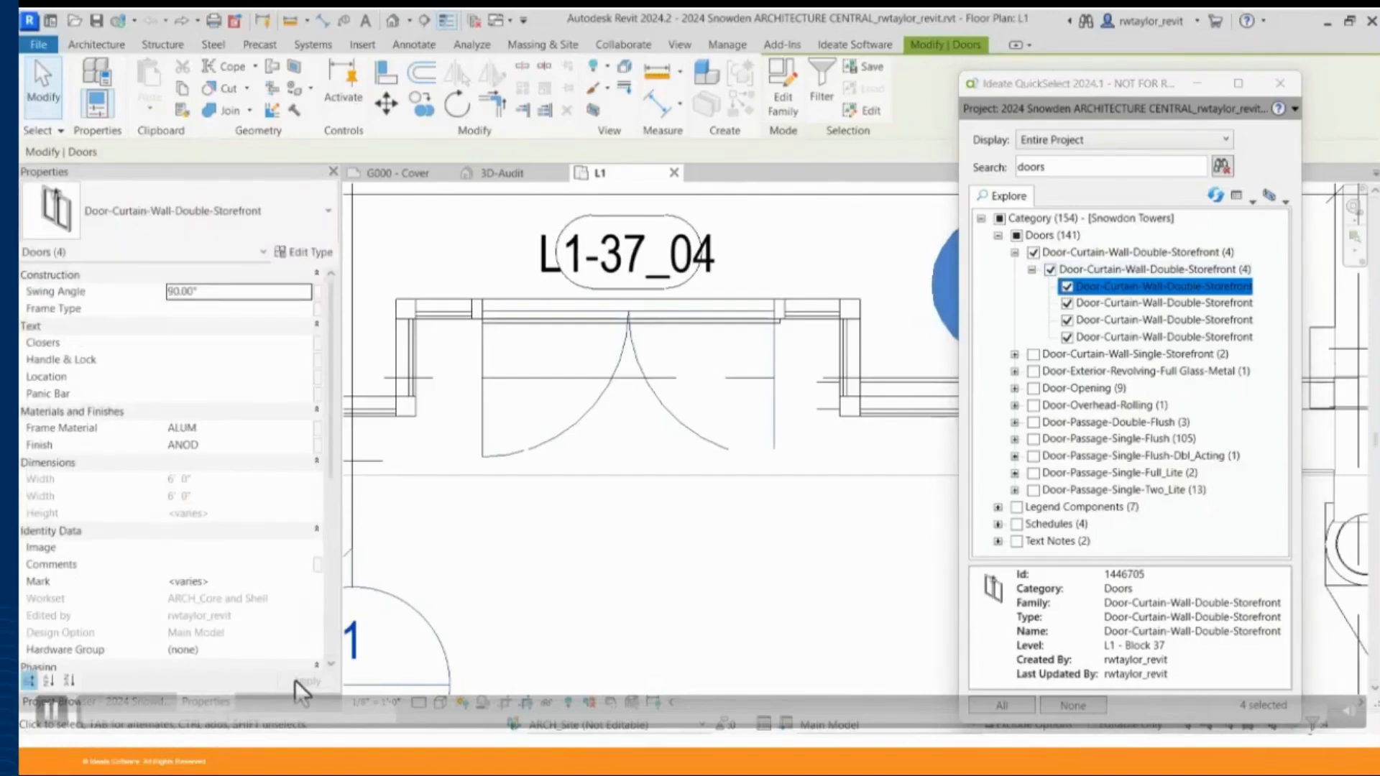
left_click(275, 237)
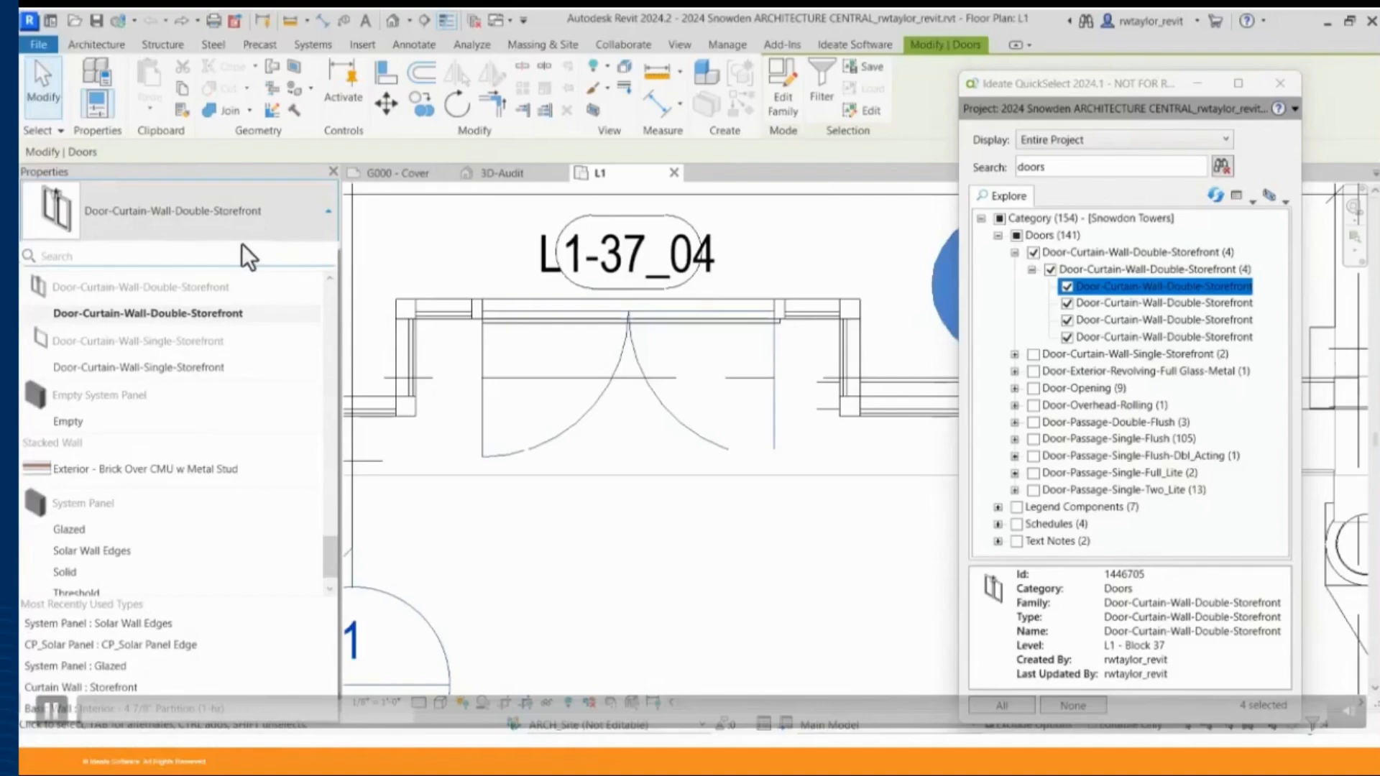
left_click(192, 376)
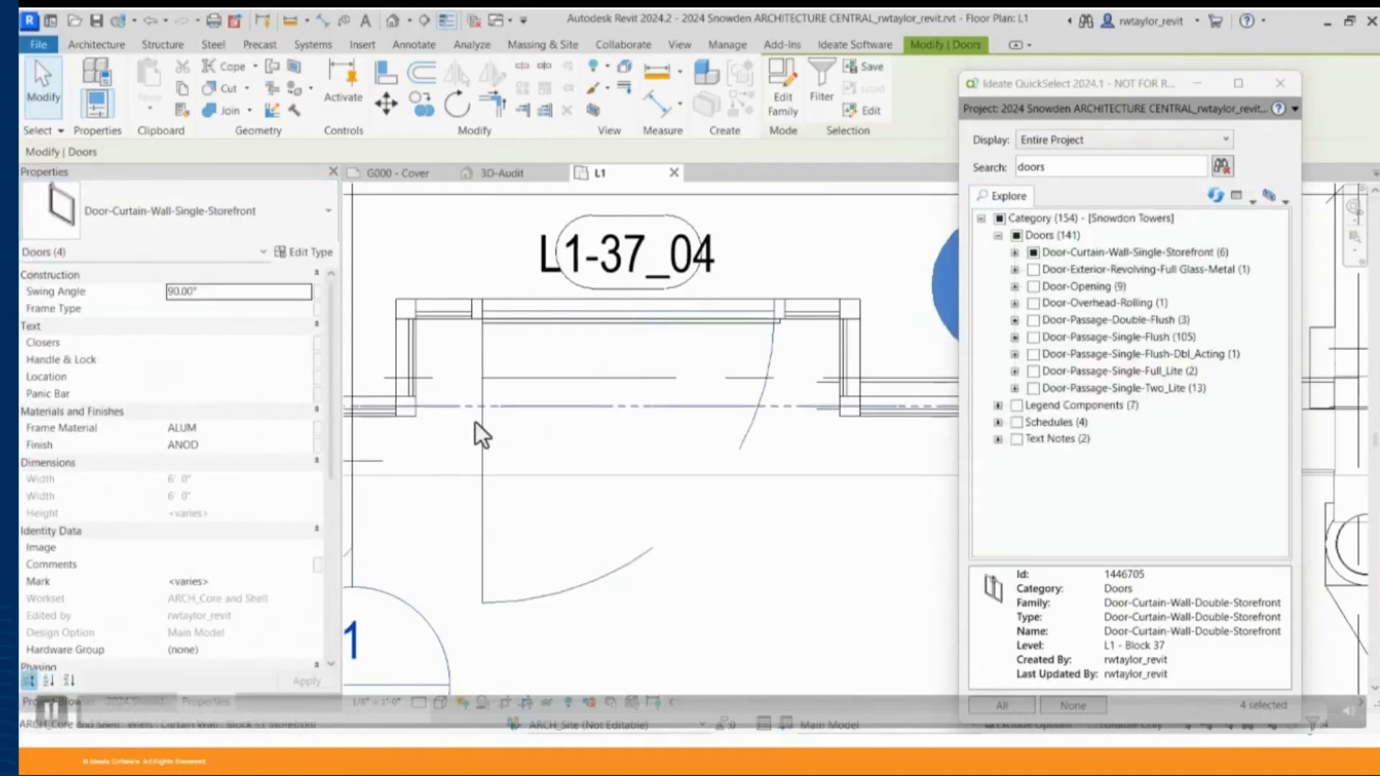
Check the swapped doors in the plan and the Door-Curtain-Wall-Single-Storefront instance list, and clear the whole selection
scroll(630, 525, "down", 5)
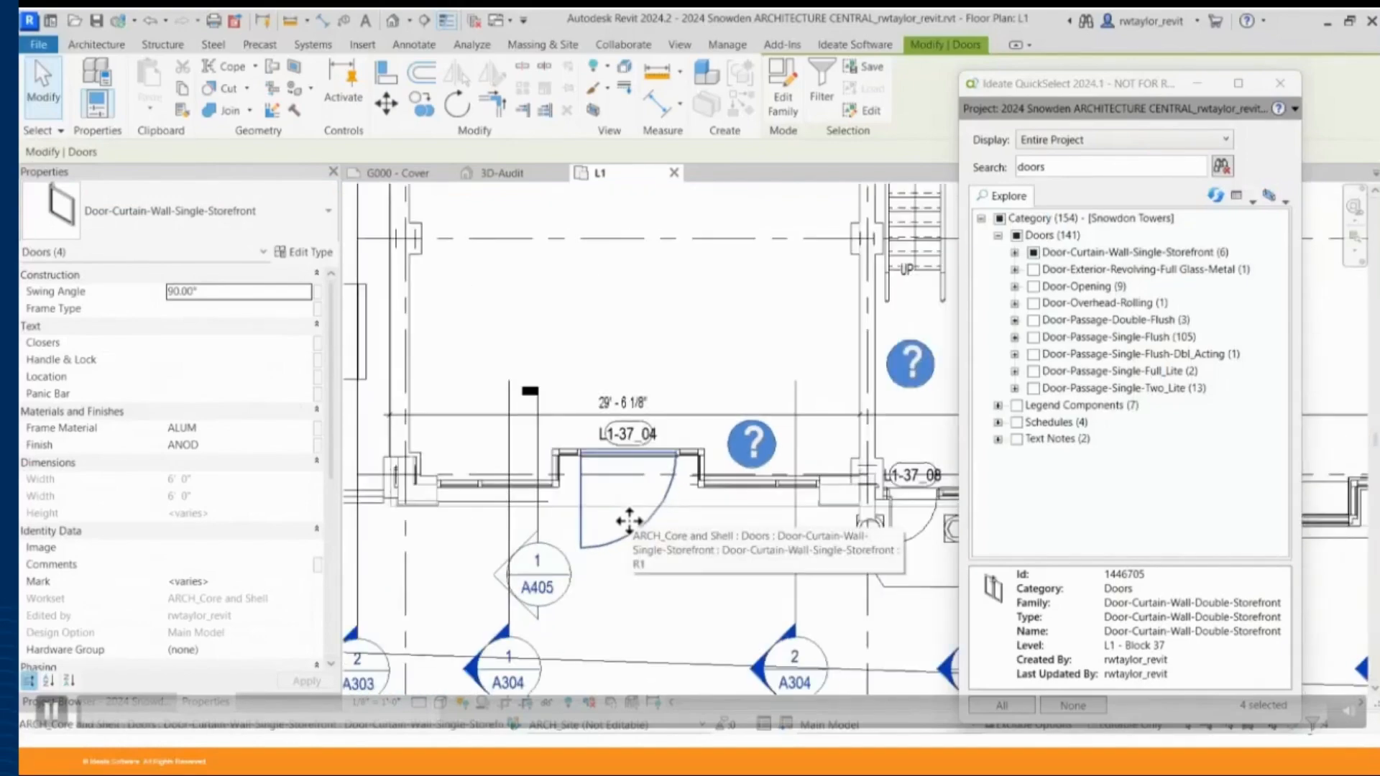
scroll(629, 521, "down", 3)
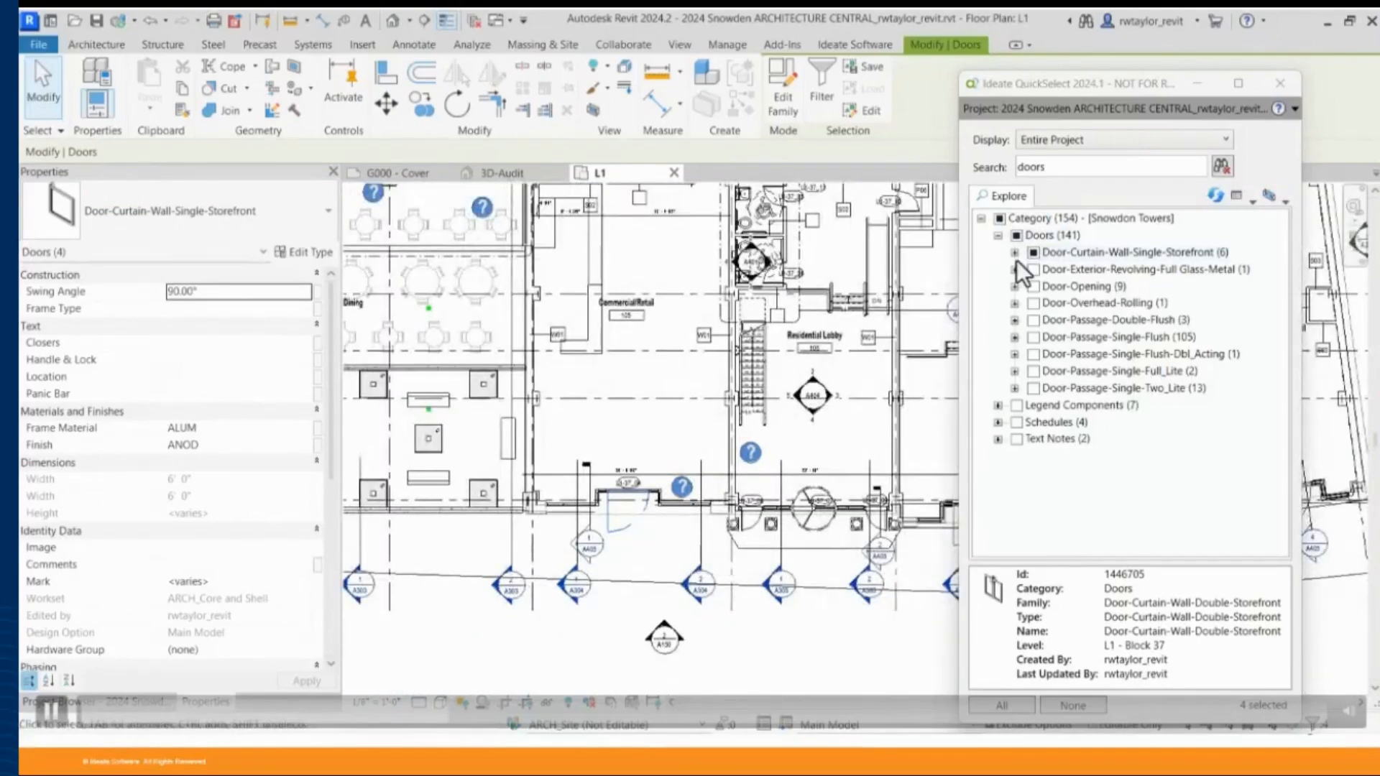
left_click(1014, 253)
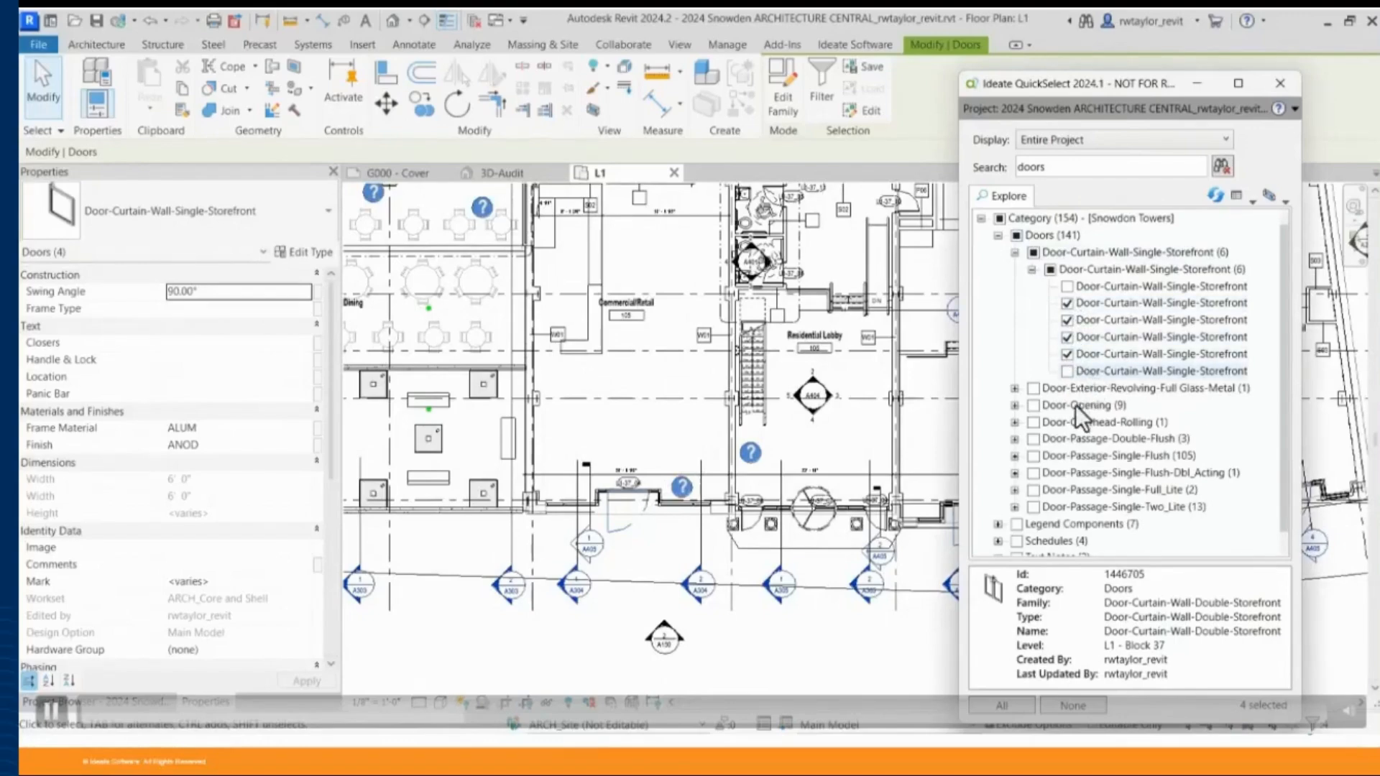
left_click(1062, 706)
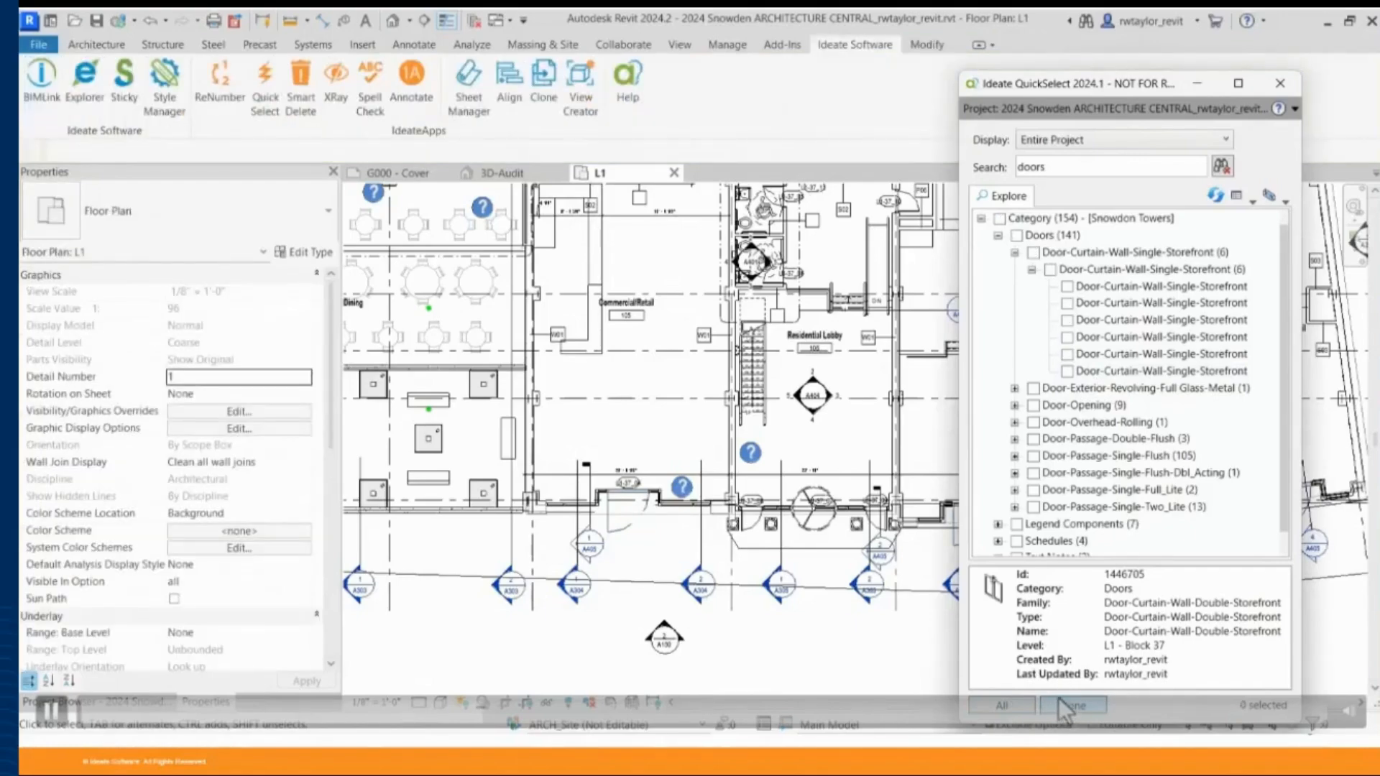
Collapse the Doors category and clear the "doors" search to list all project categories
left_click(1059, 237)
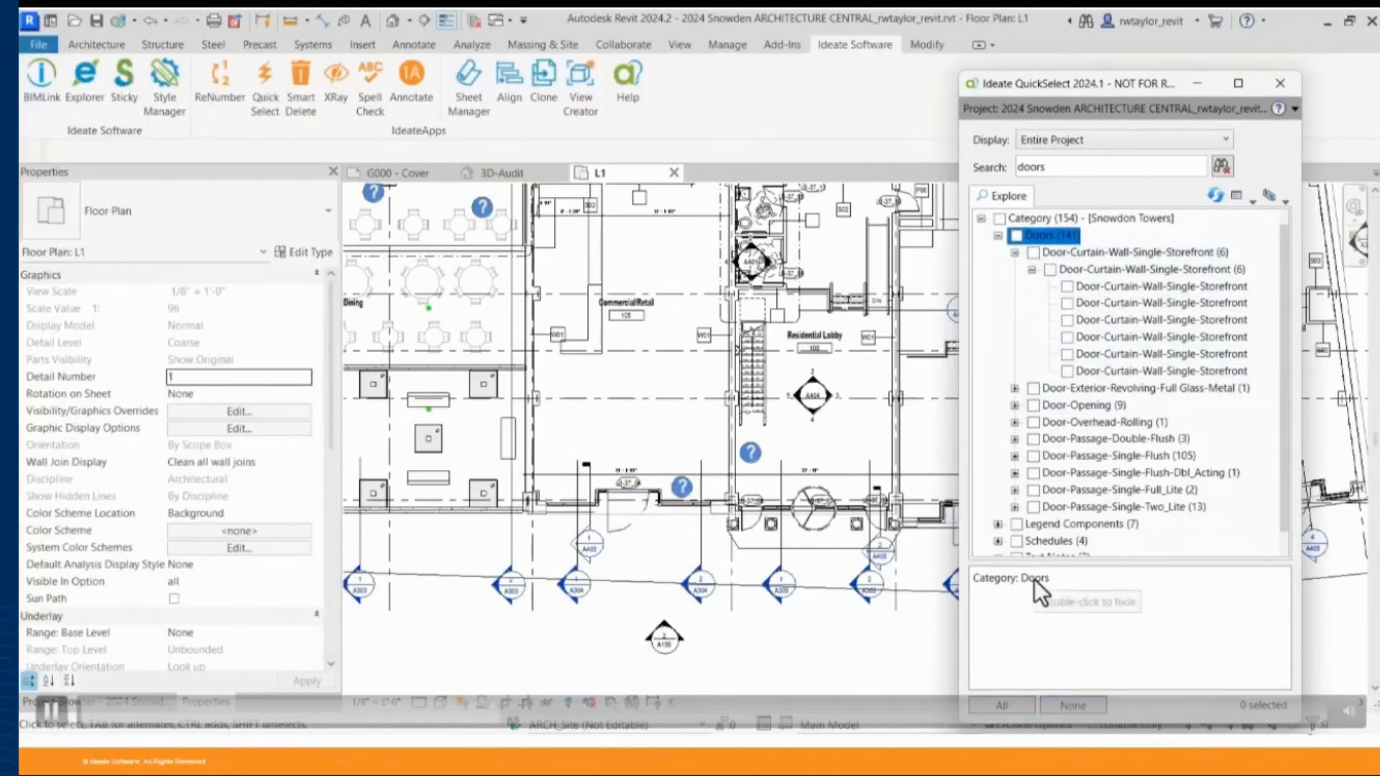
mouse_move(1284, 422)
left_mouse_down()
mouse_move(1284, 450)
mouse_move(1287, 404)
left_mouse_up()
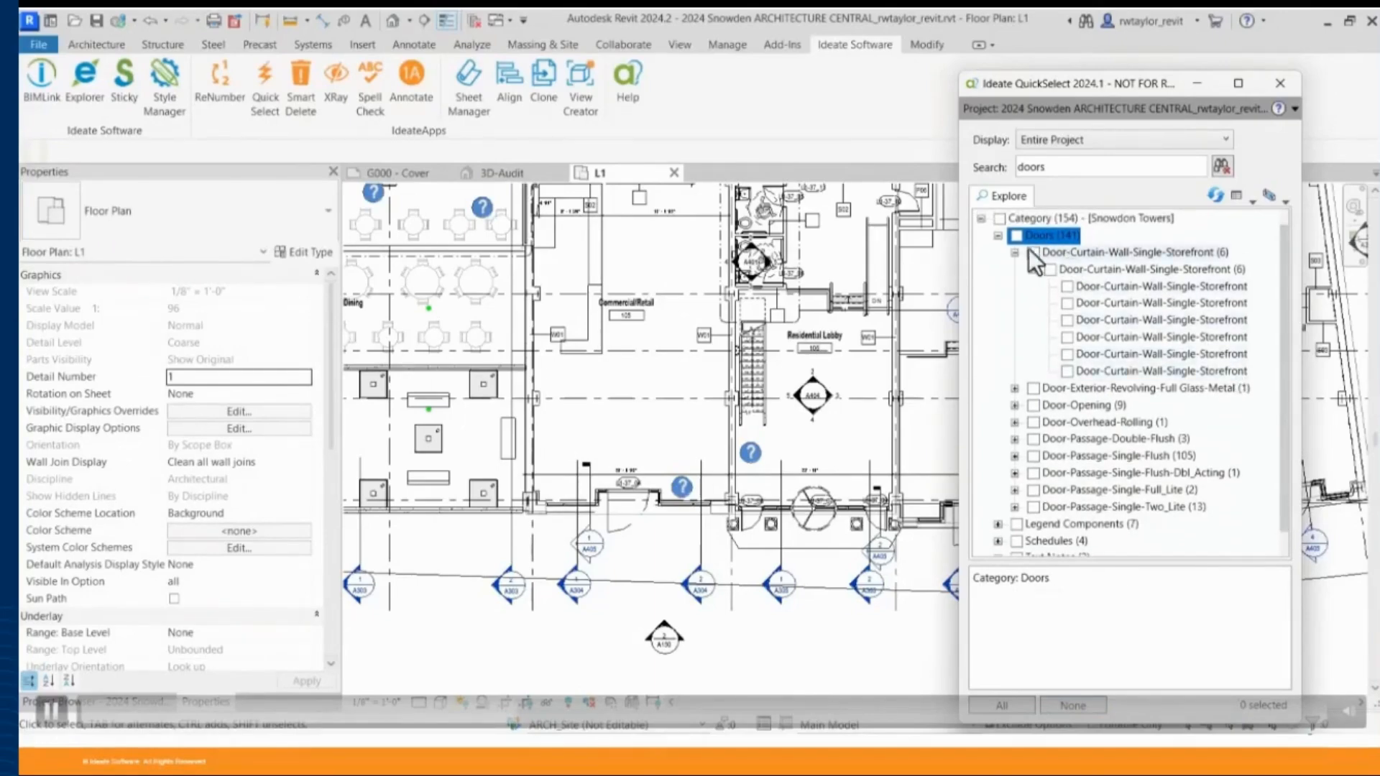
left_click(998, 236)
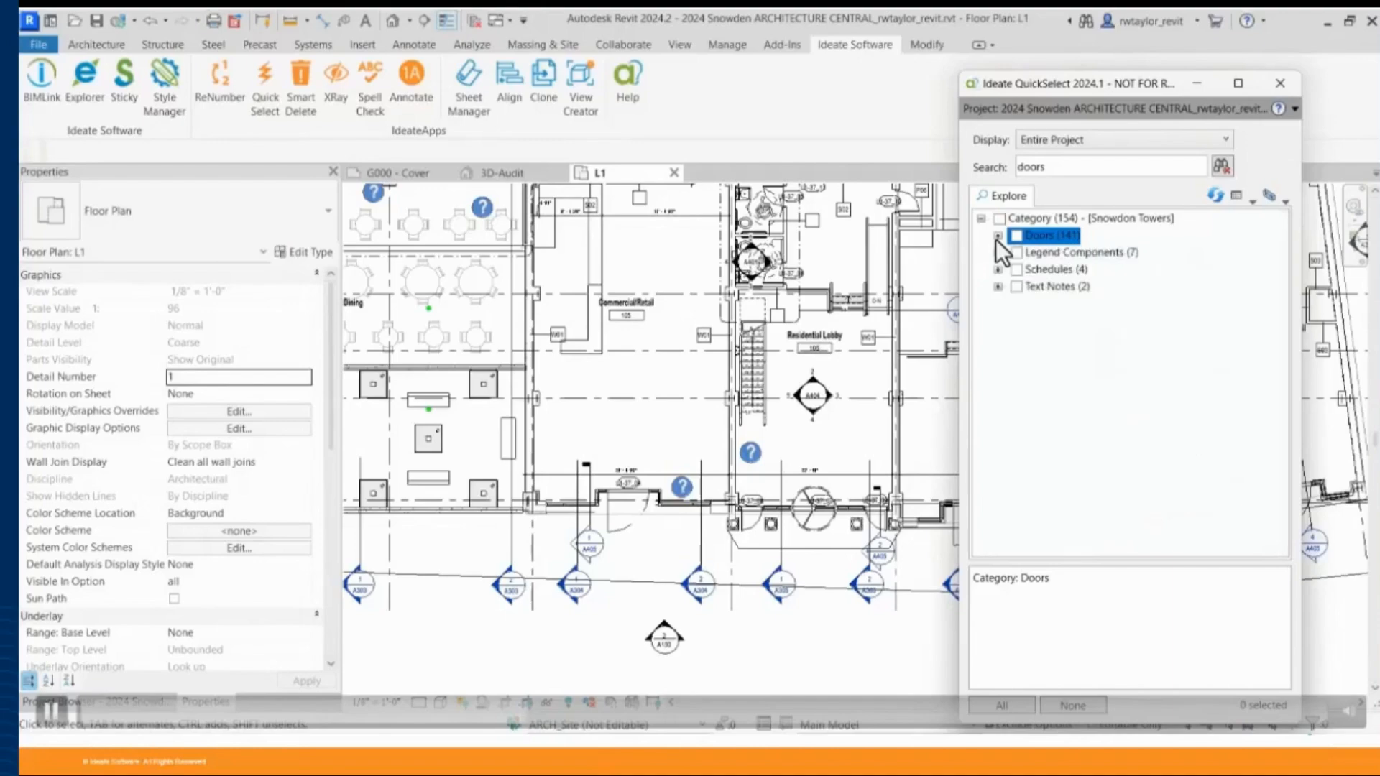
left_click(1226, 169)
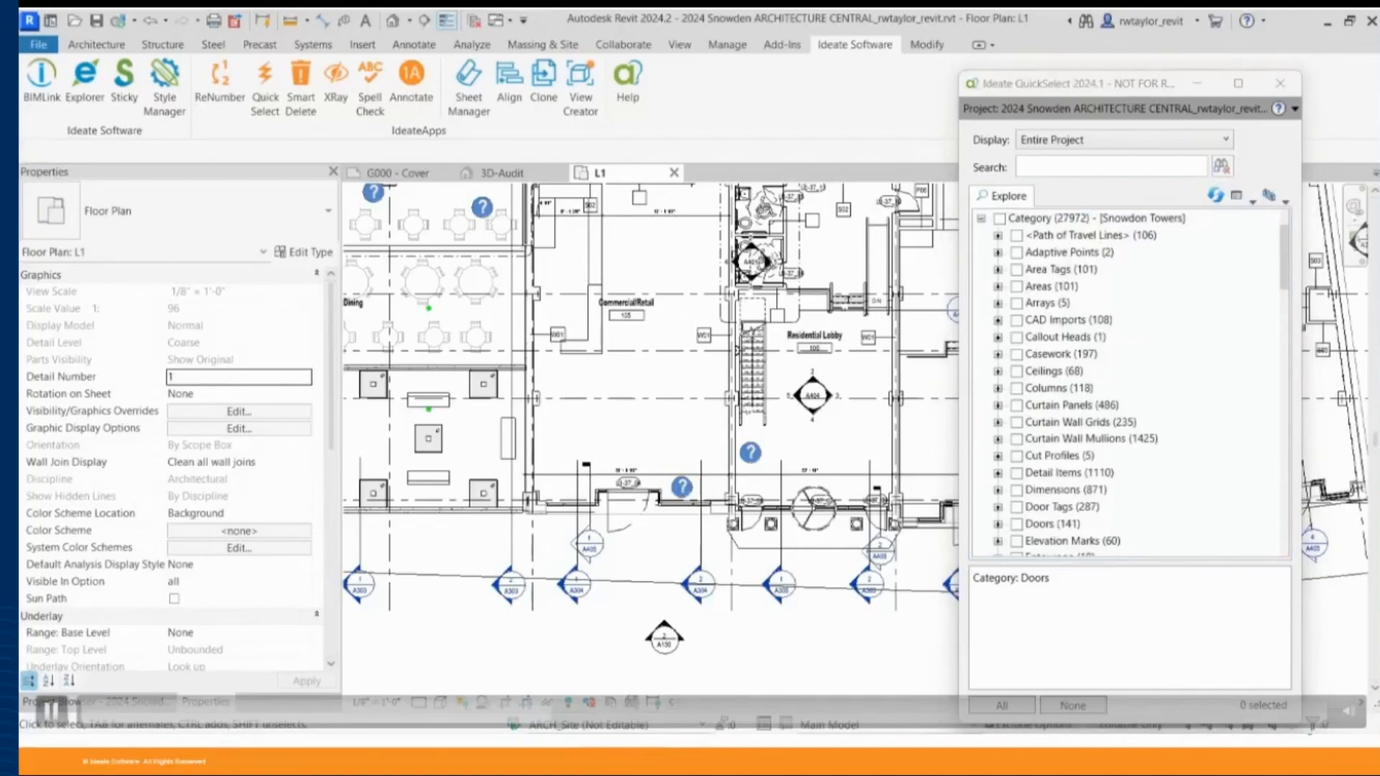
Expand CAD Imports, widen the Quick Select window, and show the first A8-1 DOOR DETAILS.dwg instance in its drafting view
left_click(998, 320)
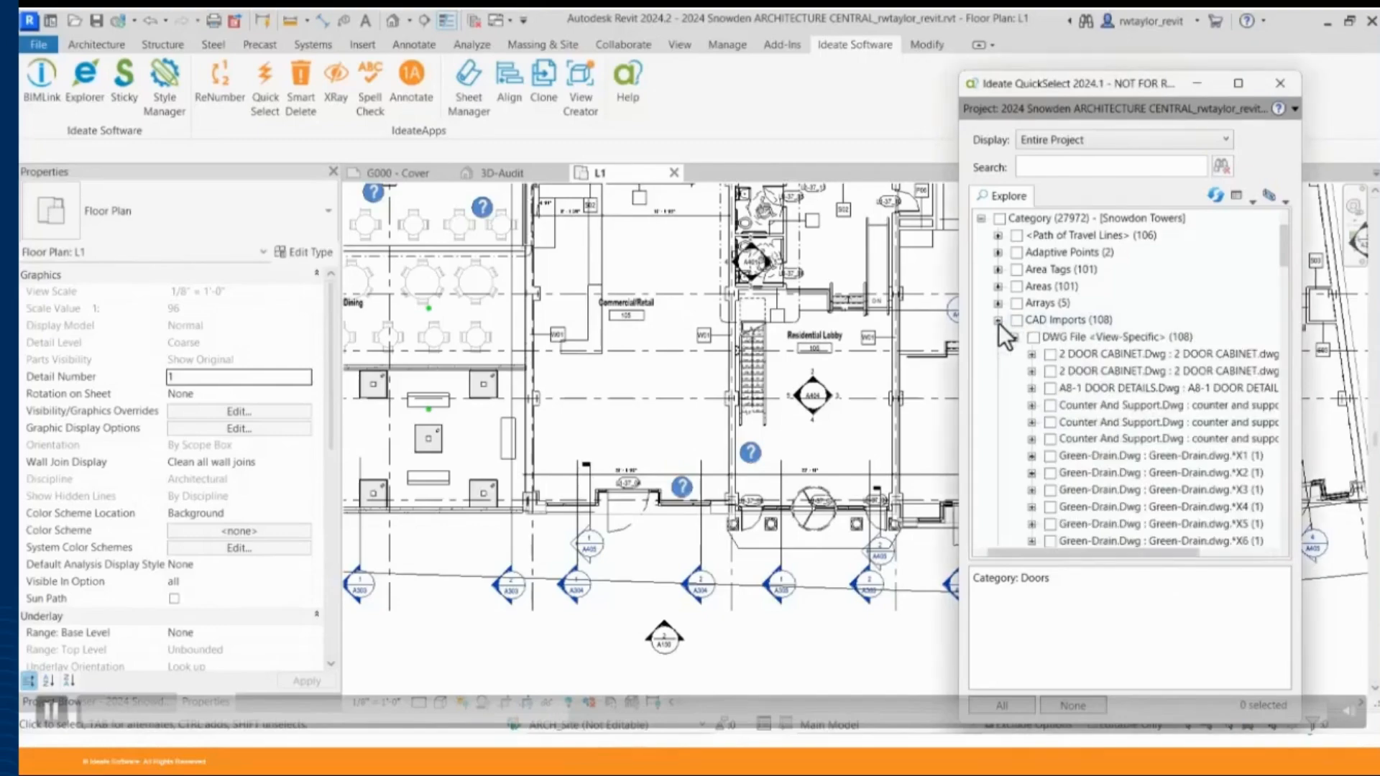
left_click_drag(1284, 259, 1282, 275)
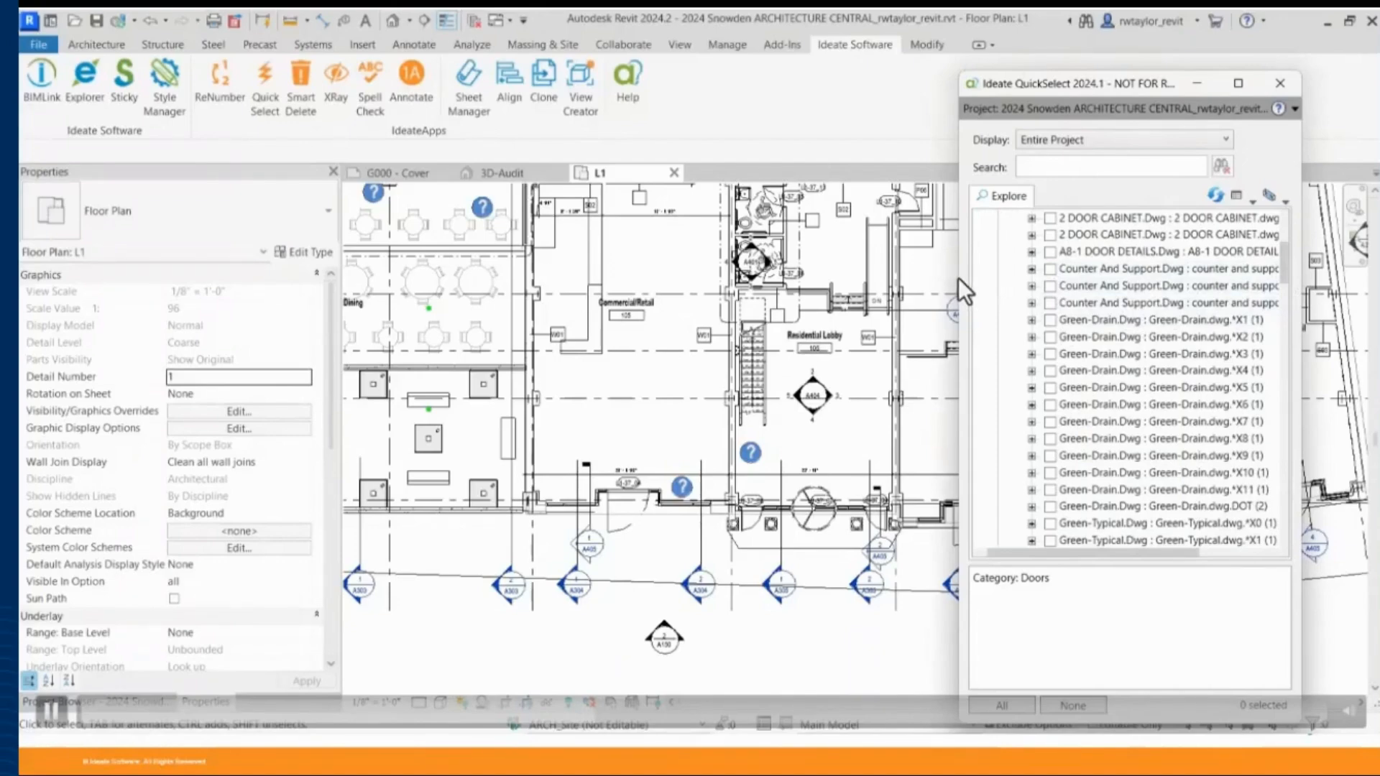
left_click_drag(961, 279, 835, 282)
left_click(912, 252)
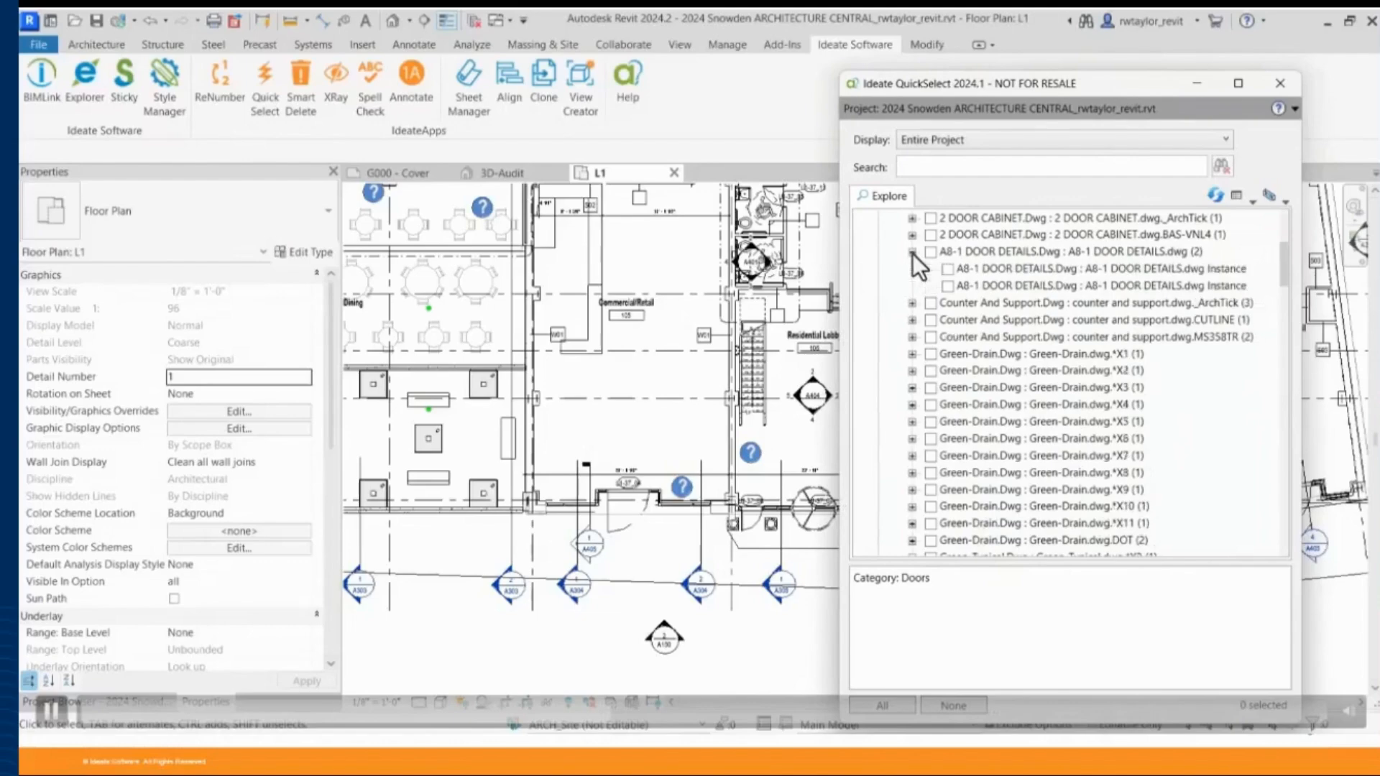
left_click(999, 267)
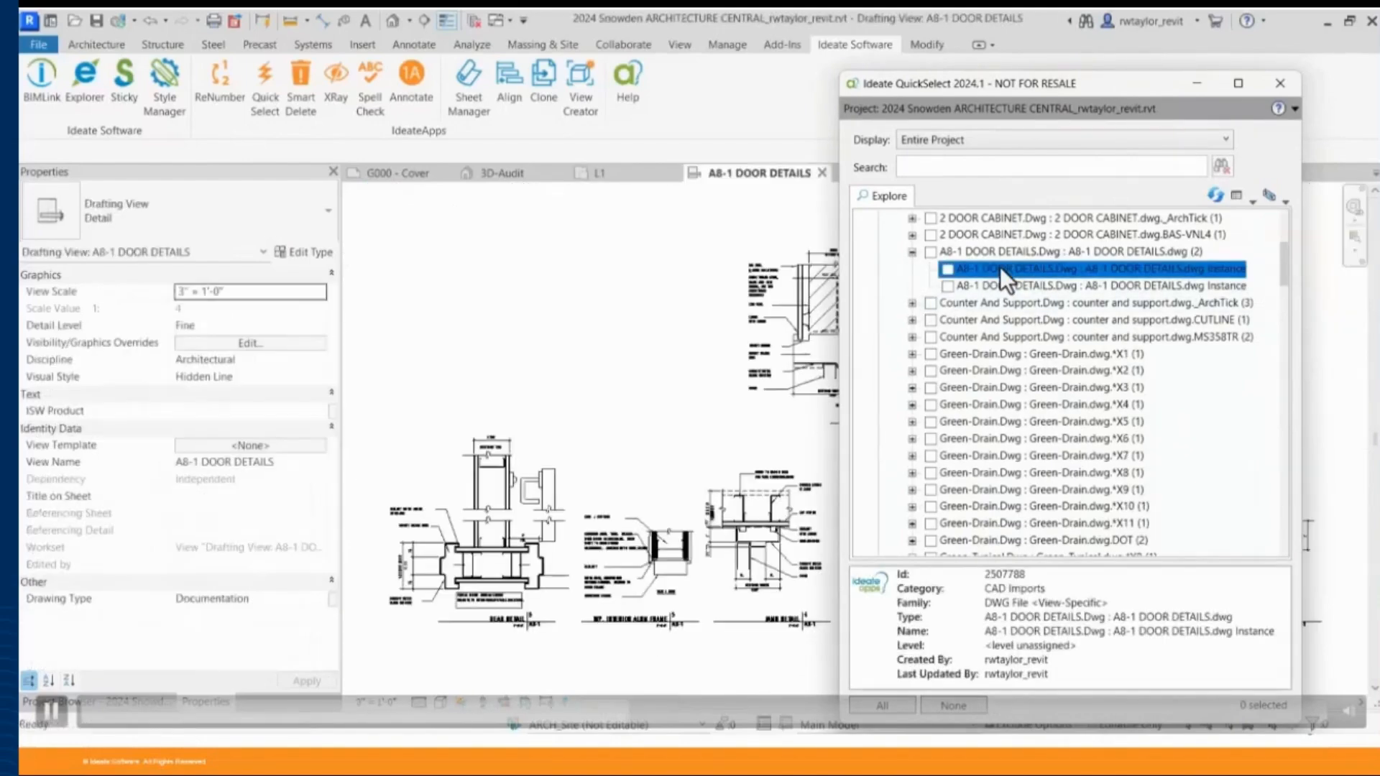
scroll(746, 335, "down", 3)
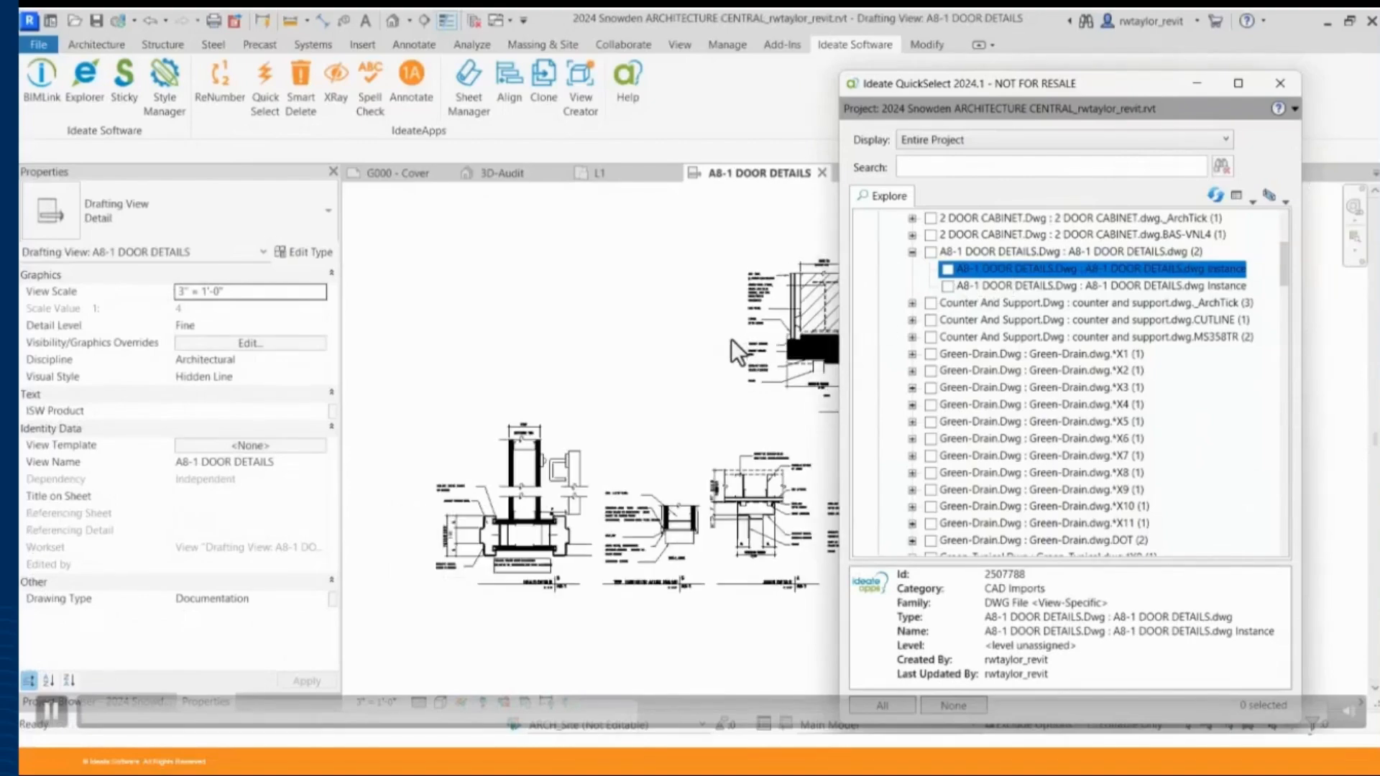
Show the second A8-1 DOOR DETAILS.dwg instance, temporarily revealing hidden elements, and close the A8-1 DOOR DETAILS drafting view
scroll(690, 352, "up", 1)
middle_click_drag(671, 354, 568, 359)
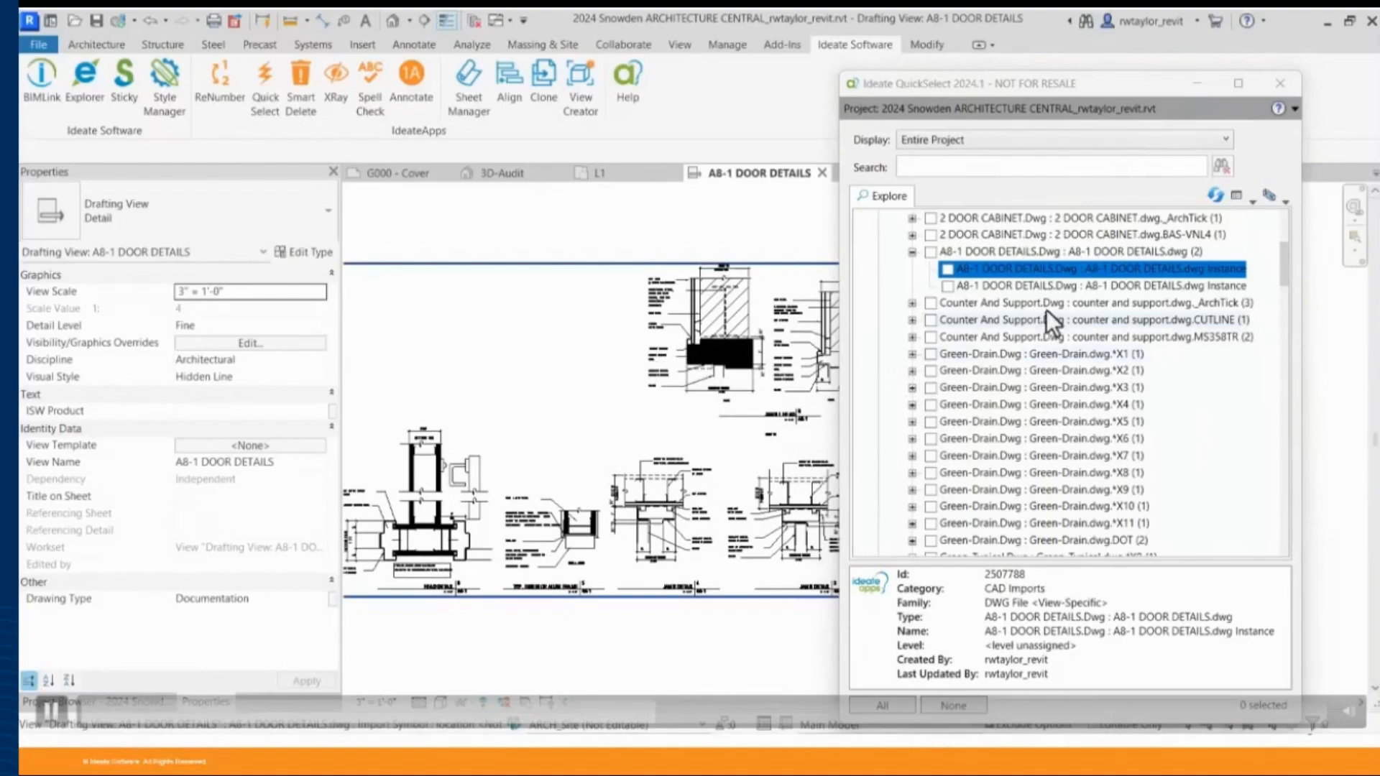
left_click(1045, 287)
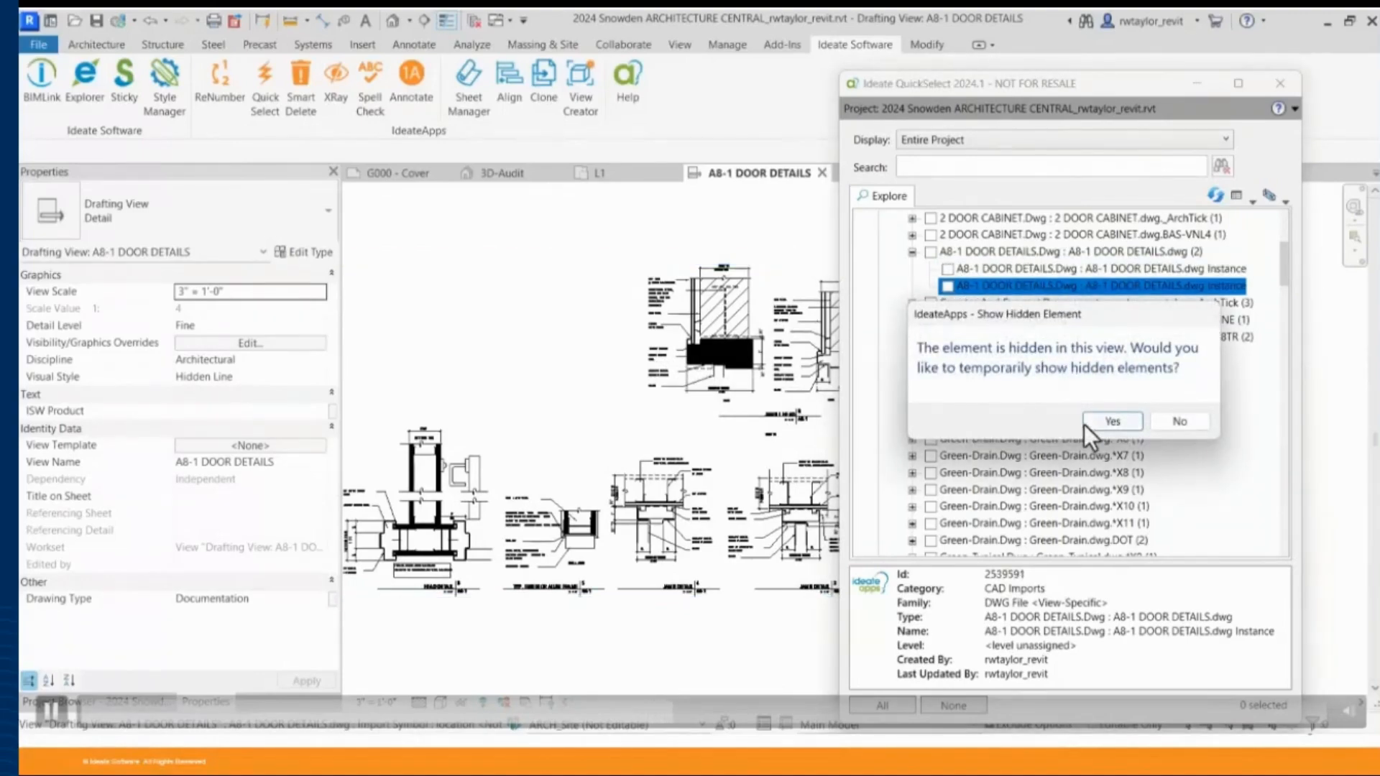
left_click(1104, 425)
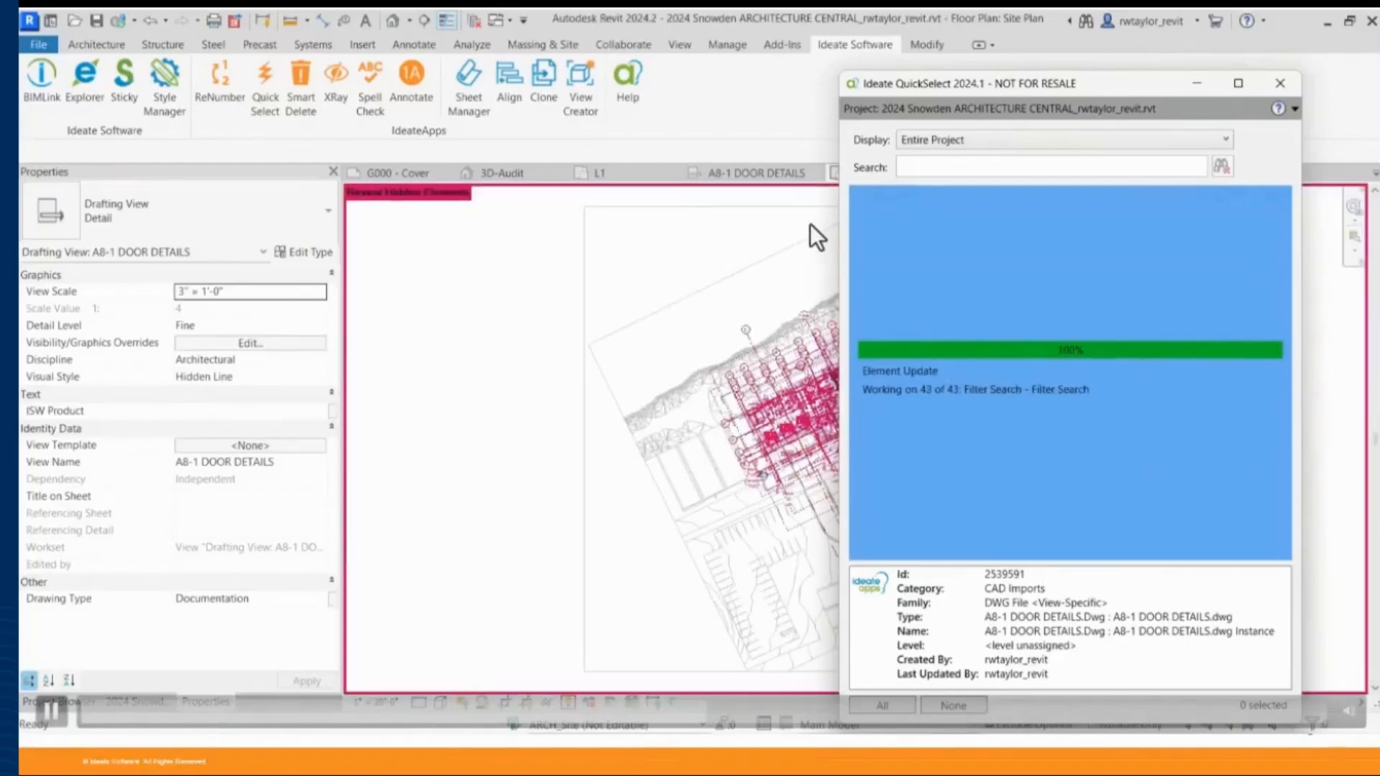
left_click(779, 173)
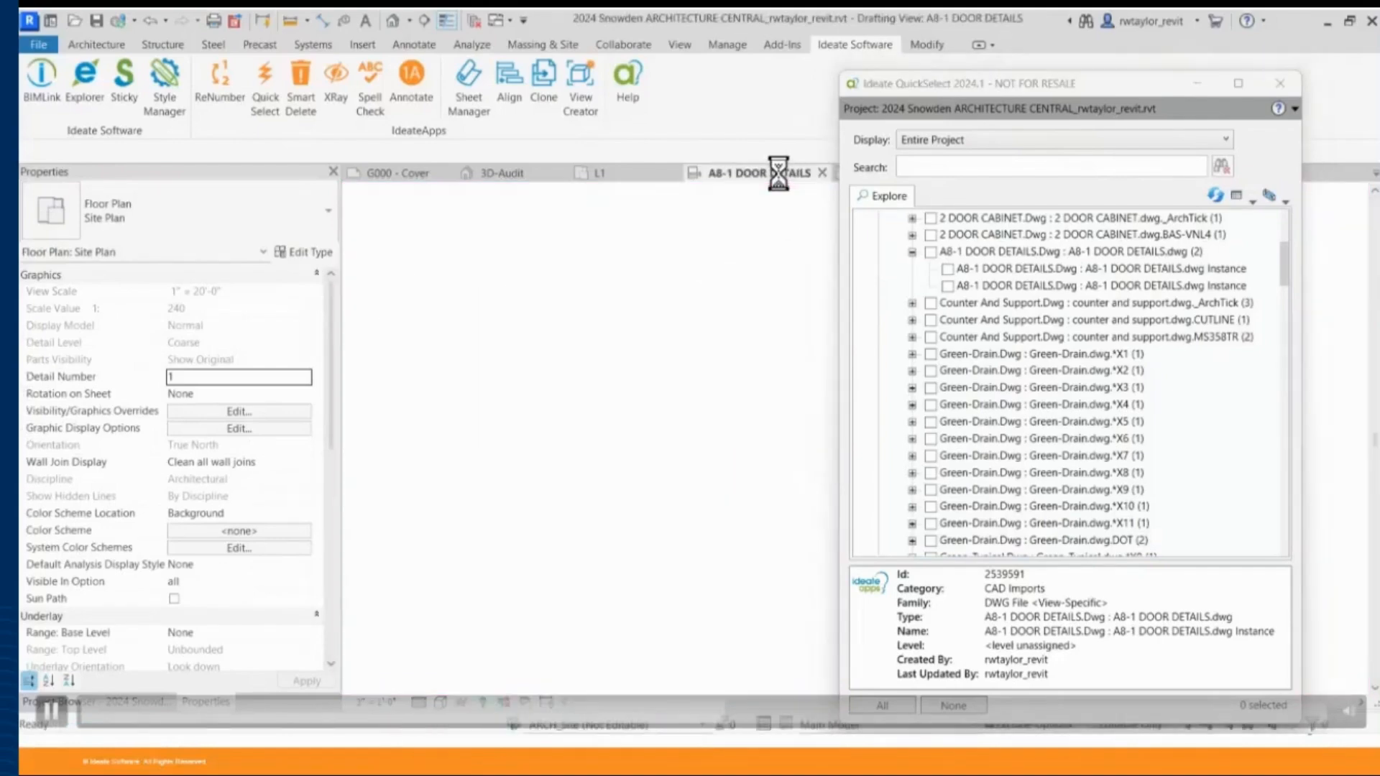
left_click(822, 173)
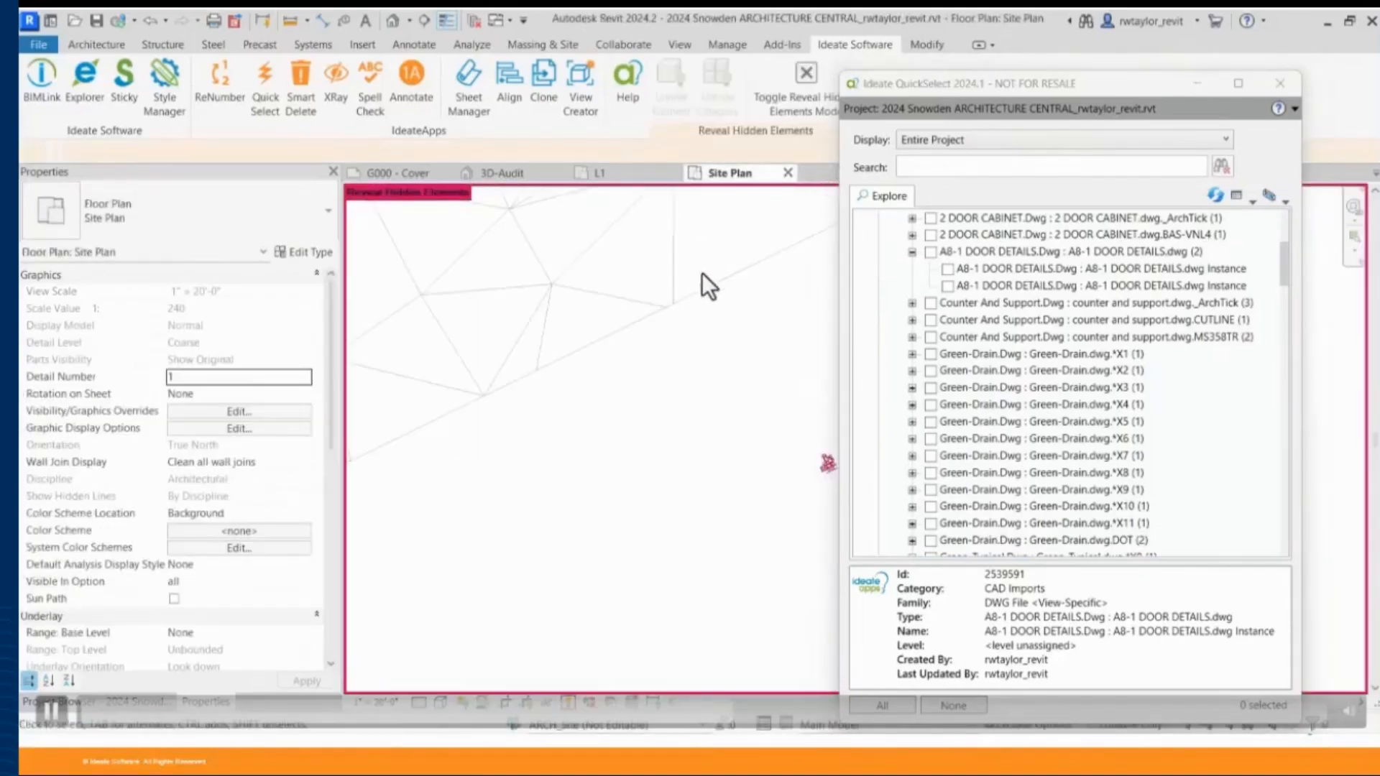
Locate the hidden A8-1 DOOR DETAILS.dwg import outside the building area in the Site Plan, select it and delete it
middle_click_drag(677, 337, 515, 369)
scroll(592, 458, "up", 5)
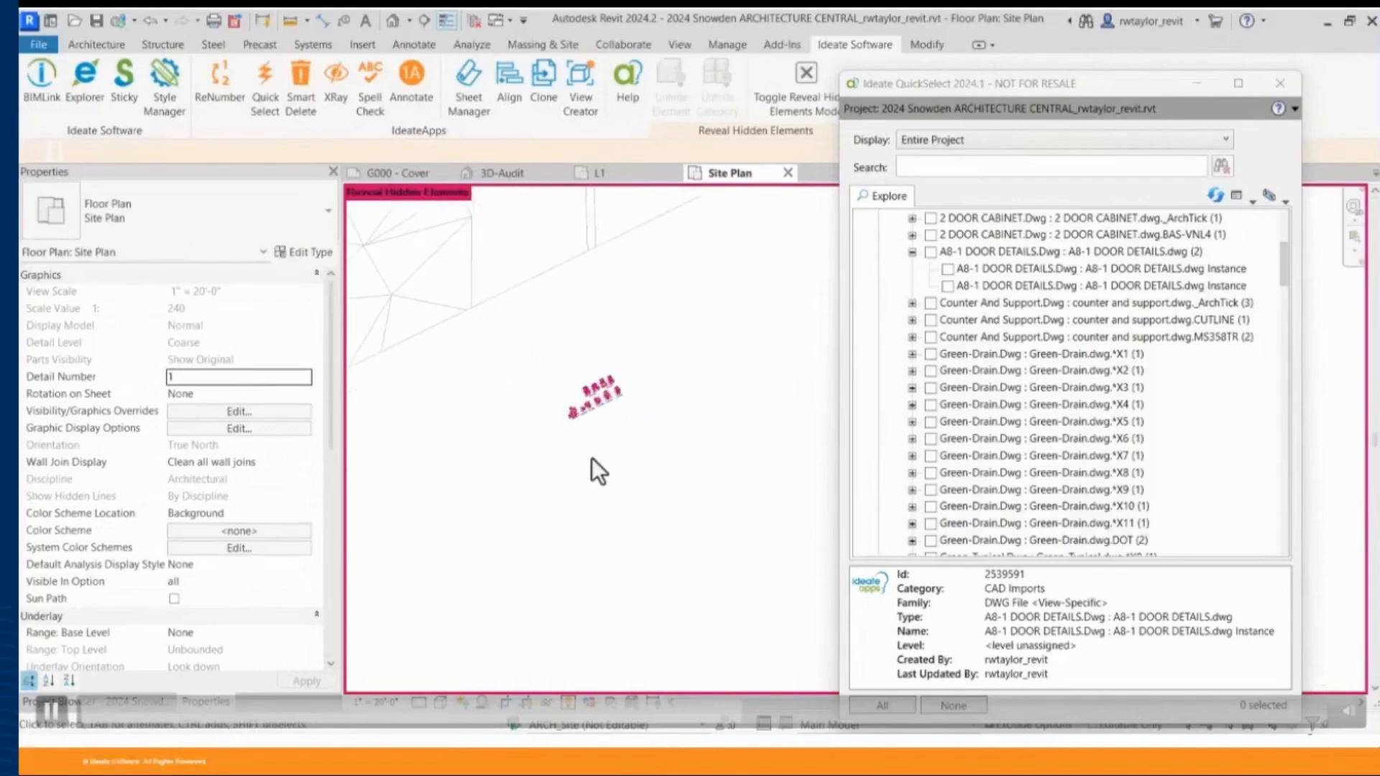
scroll(587, 404, "down", 5)
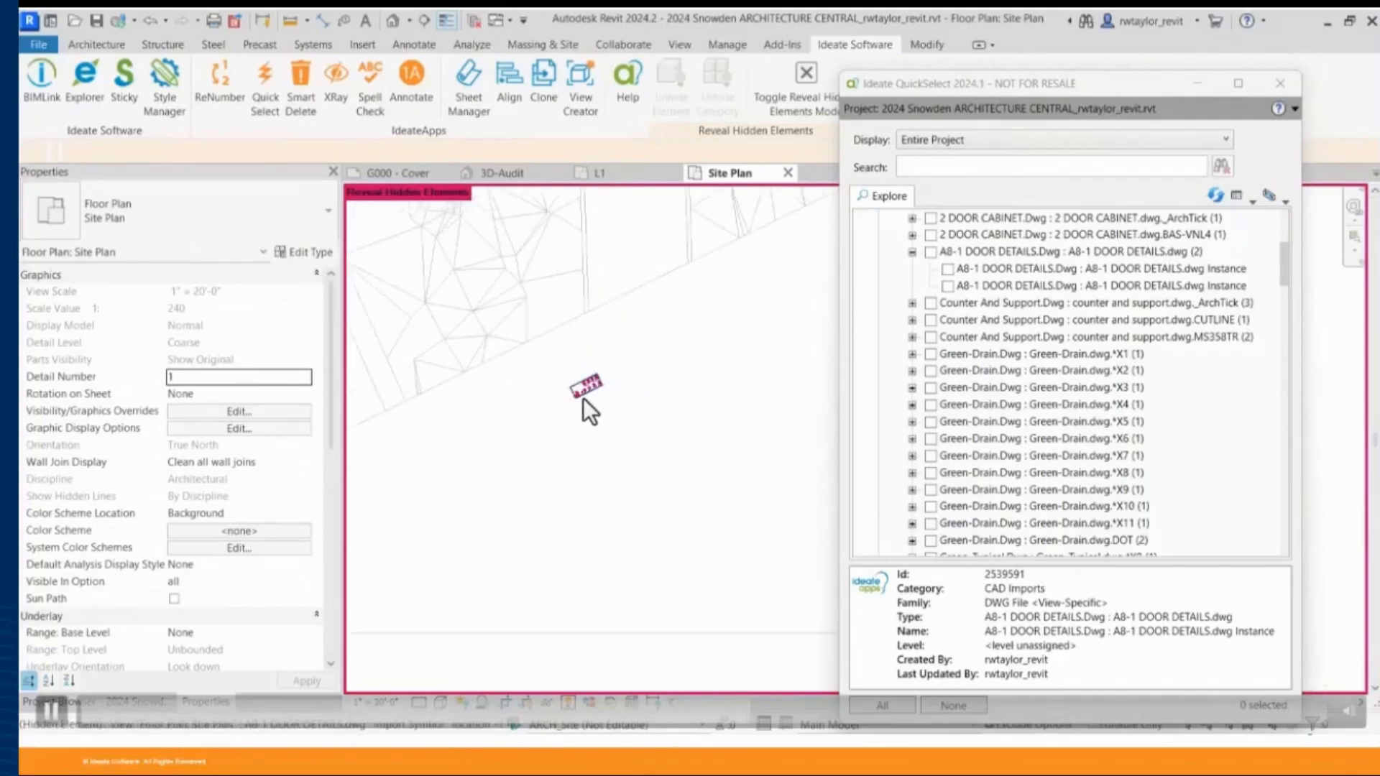
key("r")
key("h")
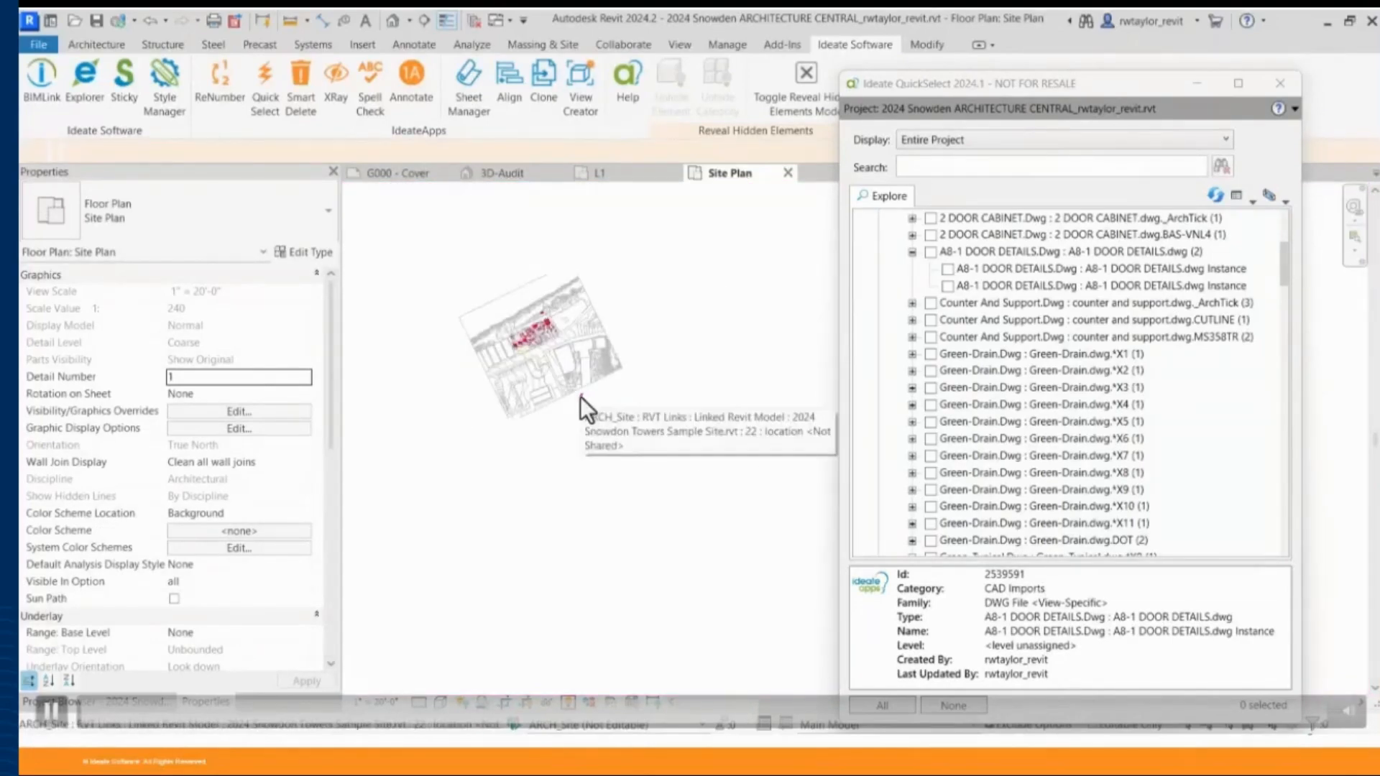
scroll(580, 396, "up", 5)
scroll(583, 391, "up", 3)
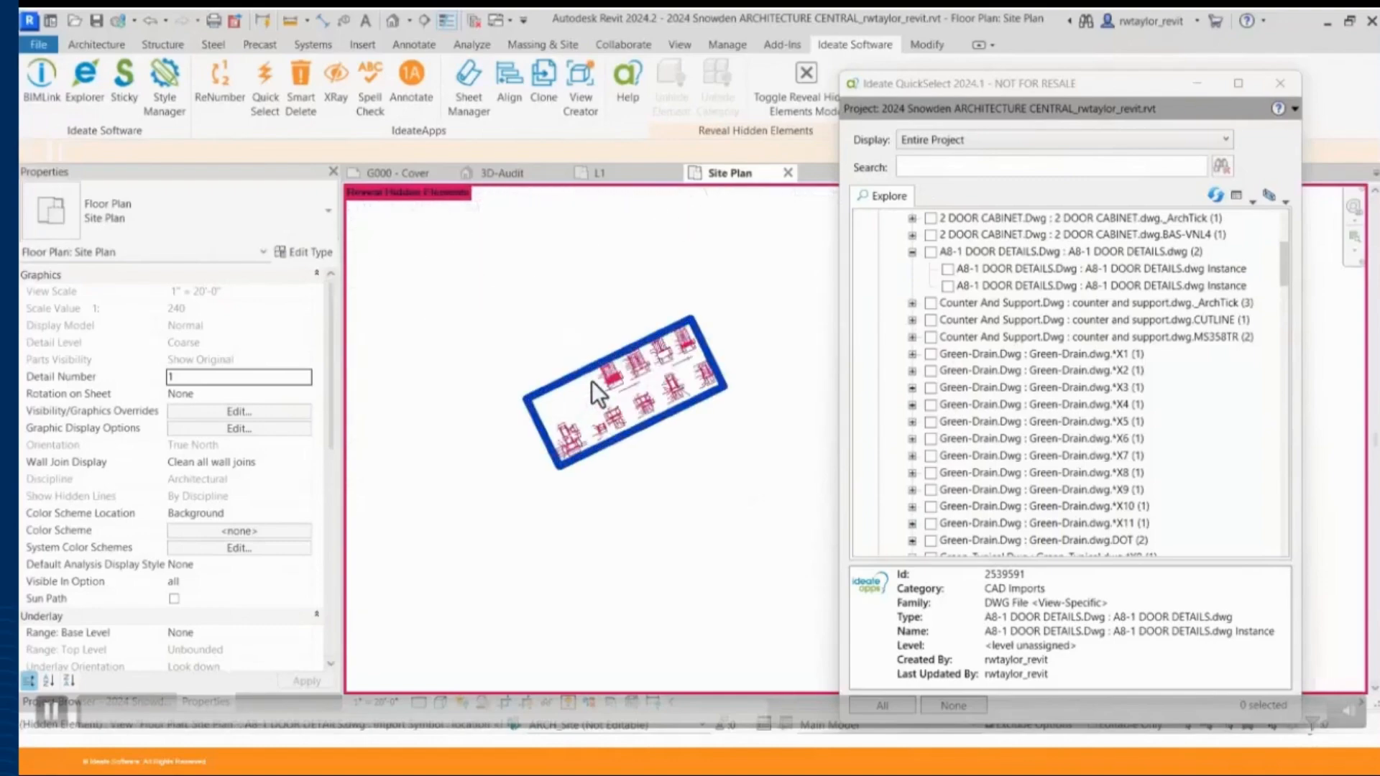
left_click(590, 377)
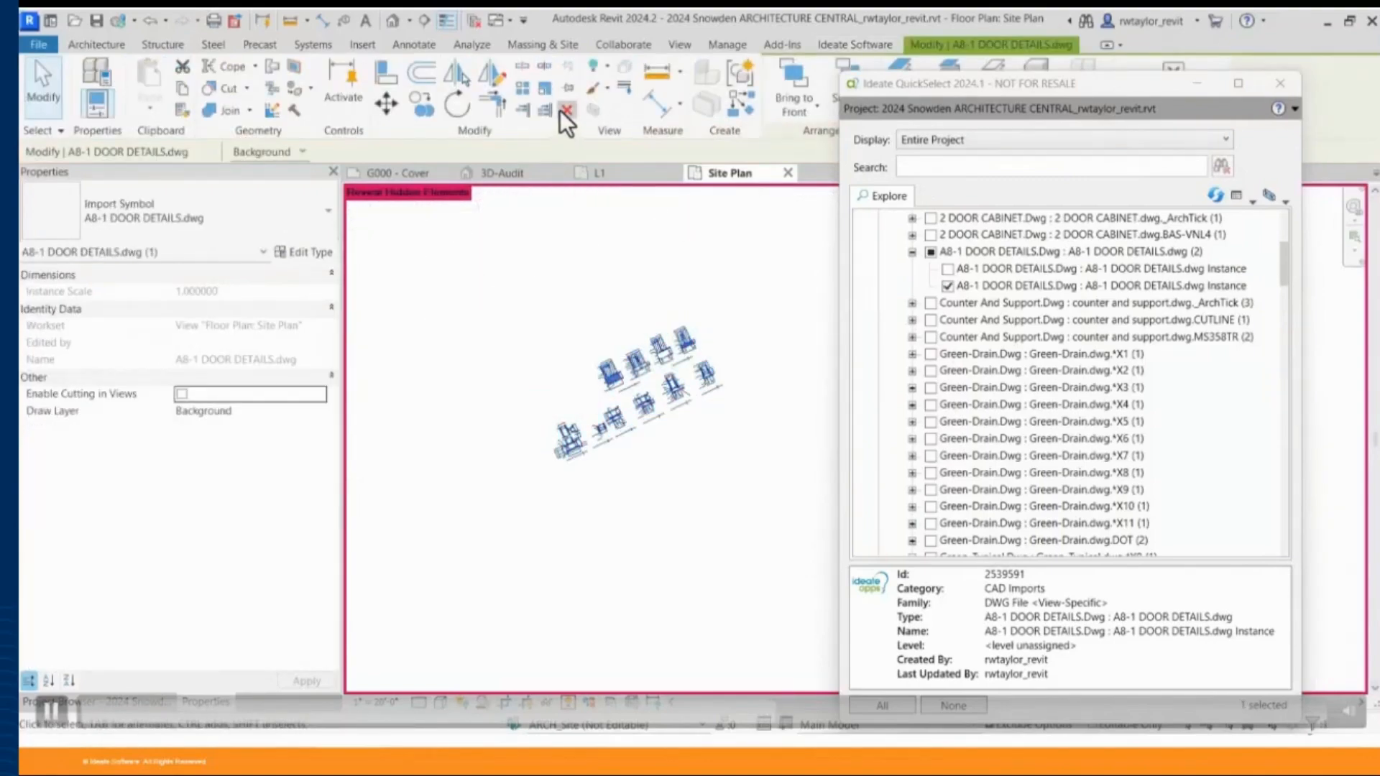
left_click(561, 112)
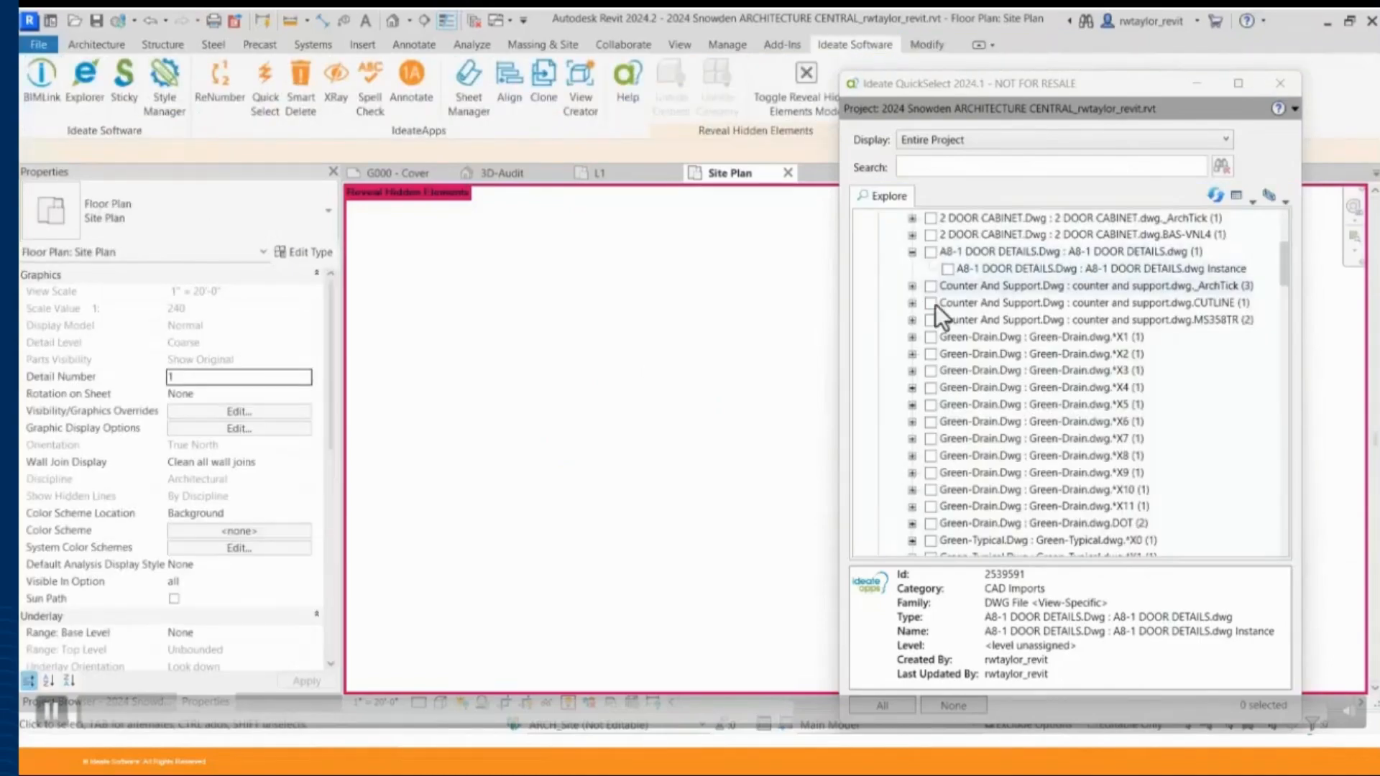
Turn off Reveal Hidden Elements, zoom the Site Plan to fit, and close that view
left_click(569, 702)
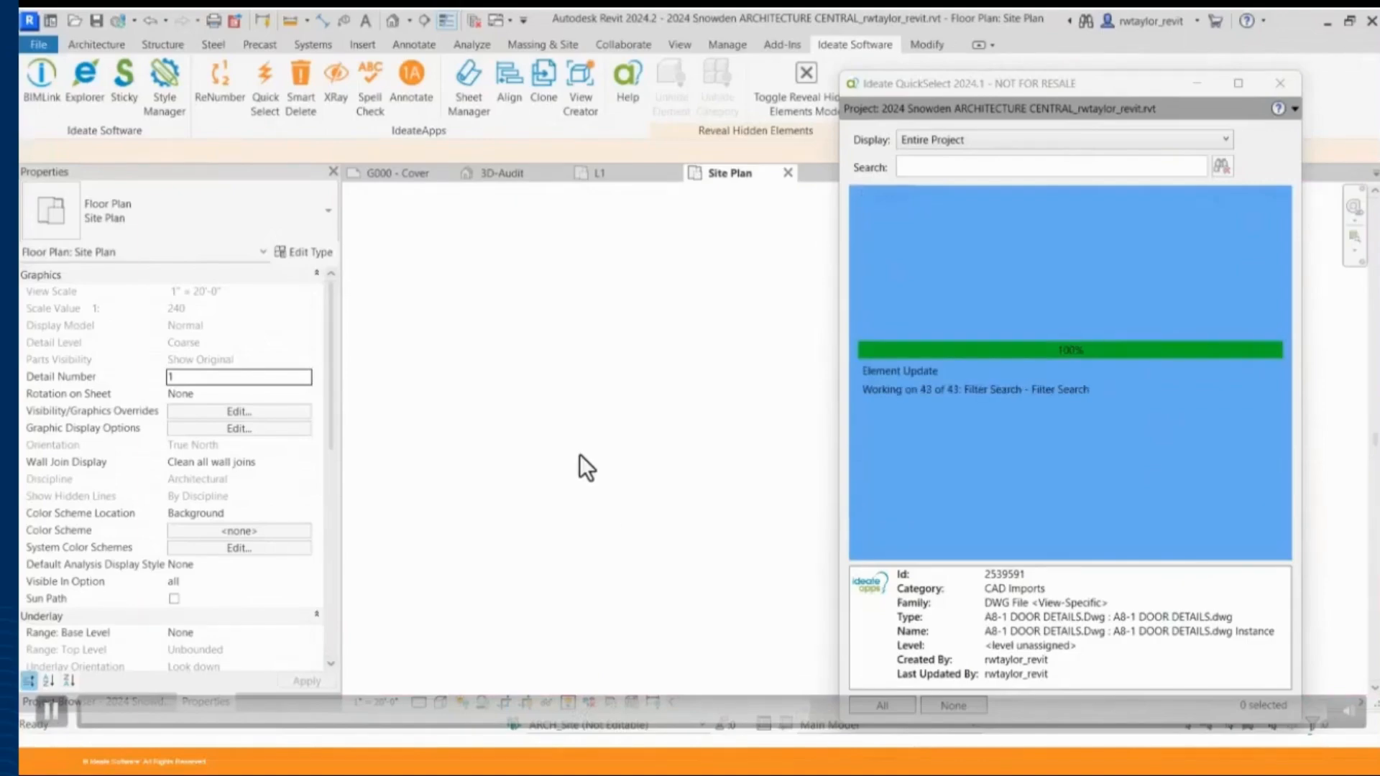
right_click(572, 454)
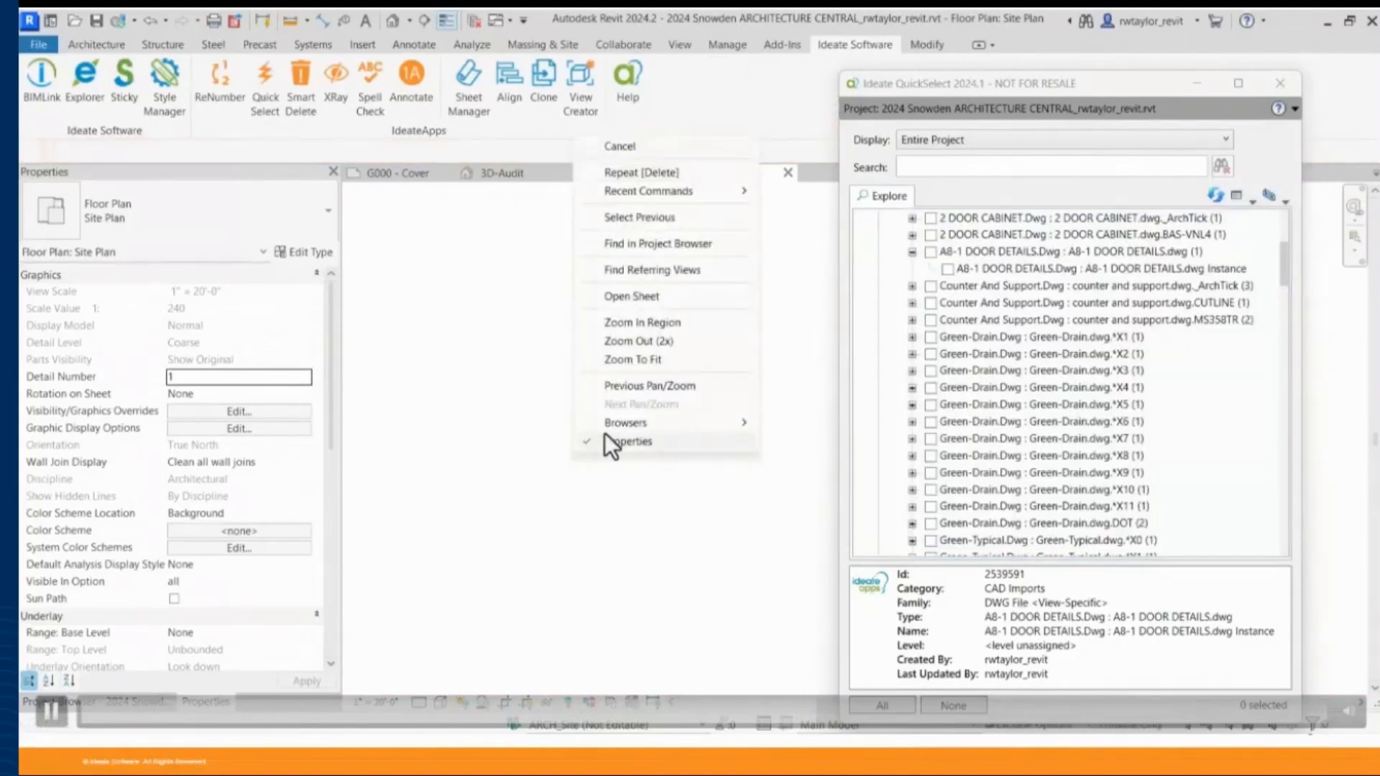
left_click(626, 363)
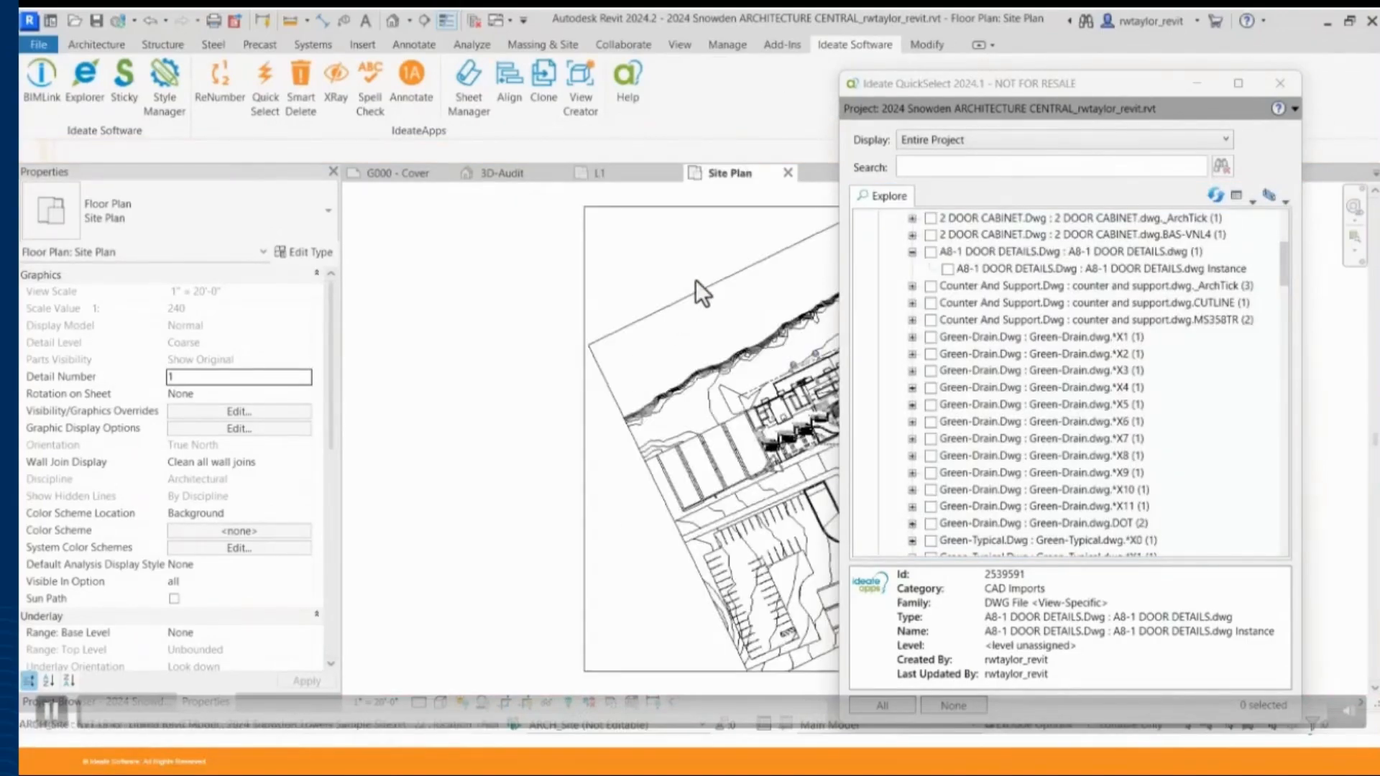
left_click(788, 172)
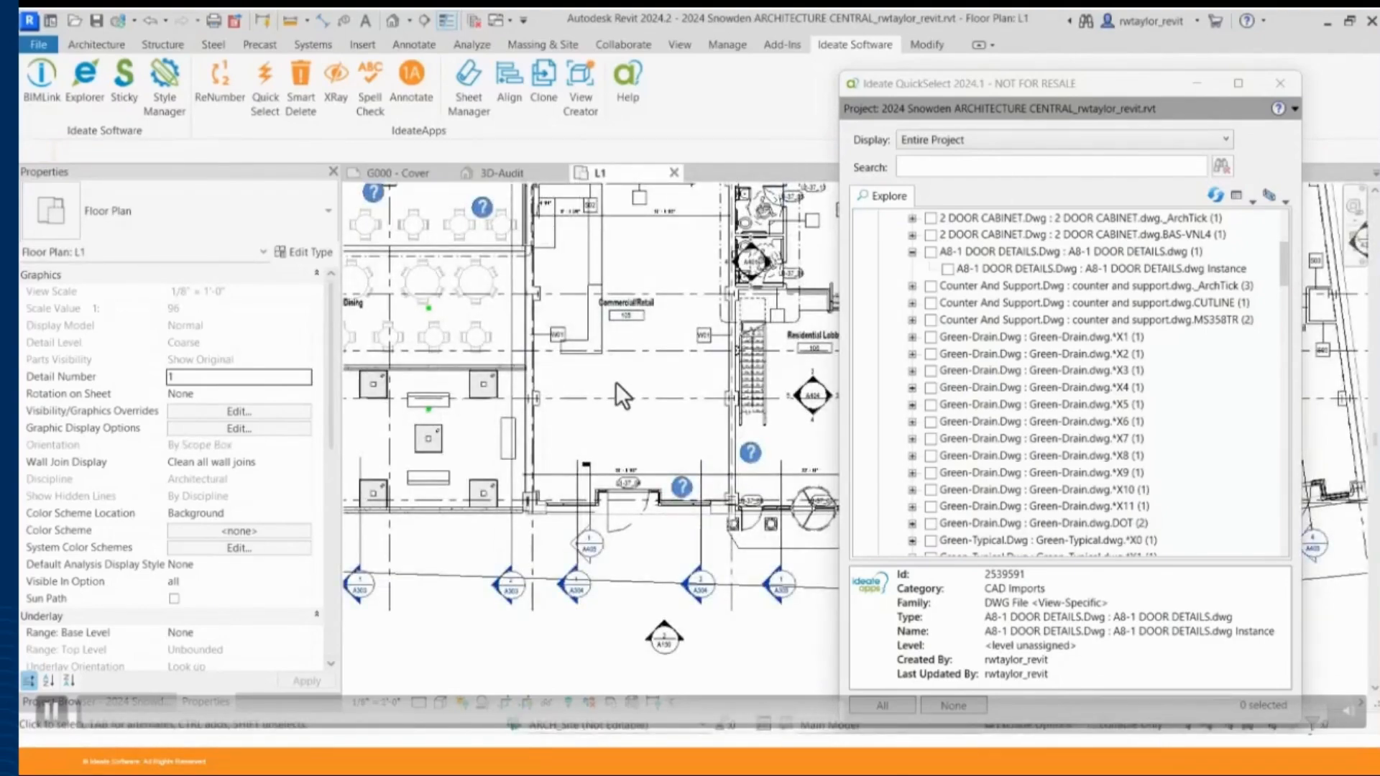
Window-select the elements from the Utility and Elevator area to the building's slanted end in L1, and limit the display to Current Selection
left_click_drag(1282, 257, 1279, 239)
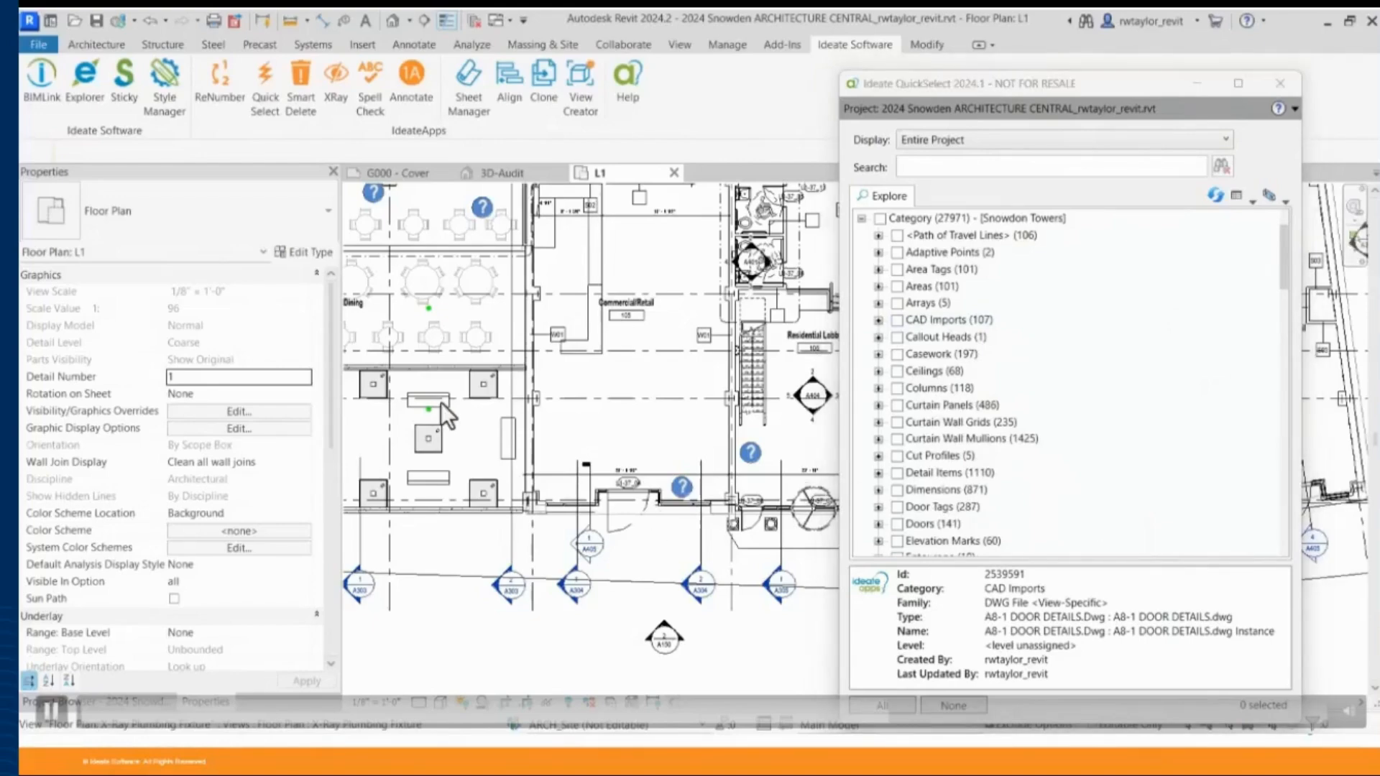
scroll(600, 422, "down", 5)
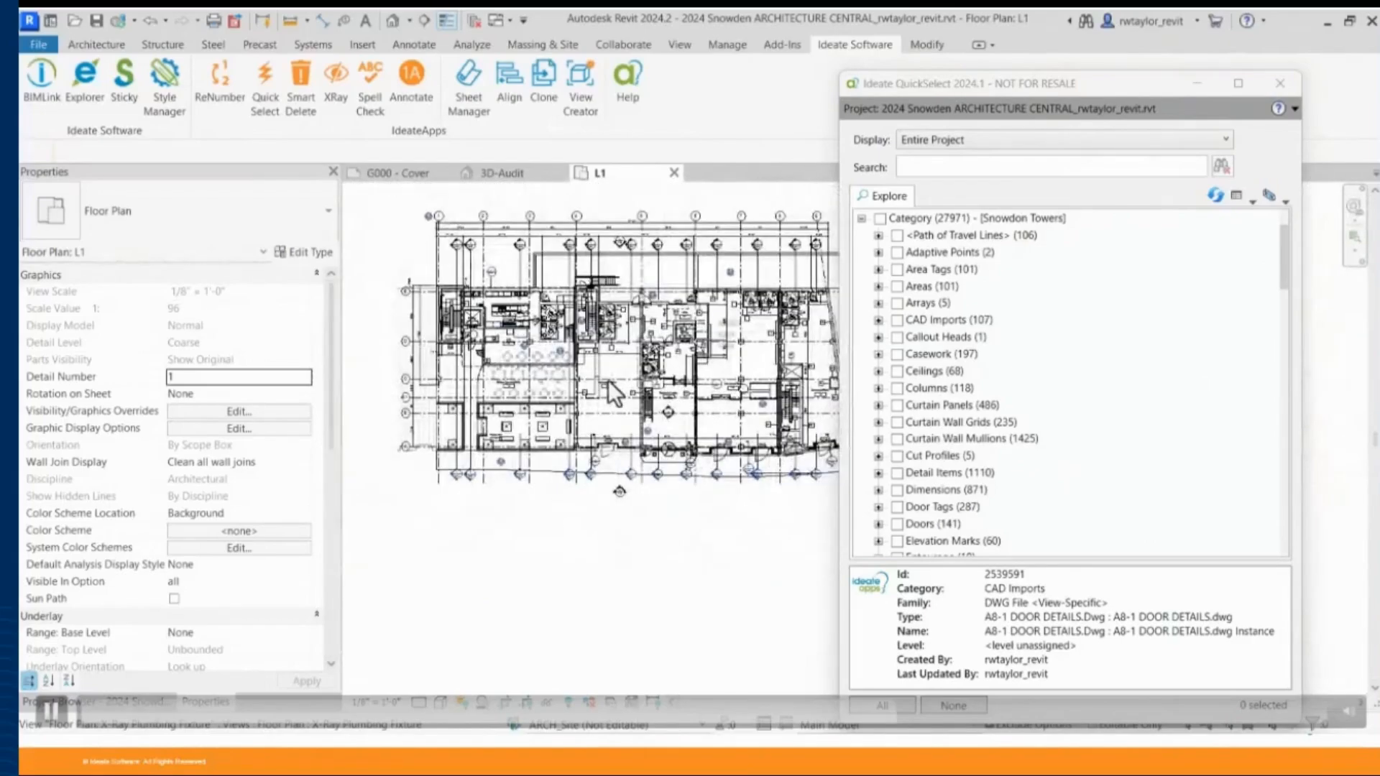
scroll(628, 361, "up", 1)
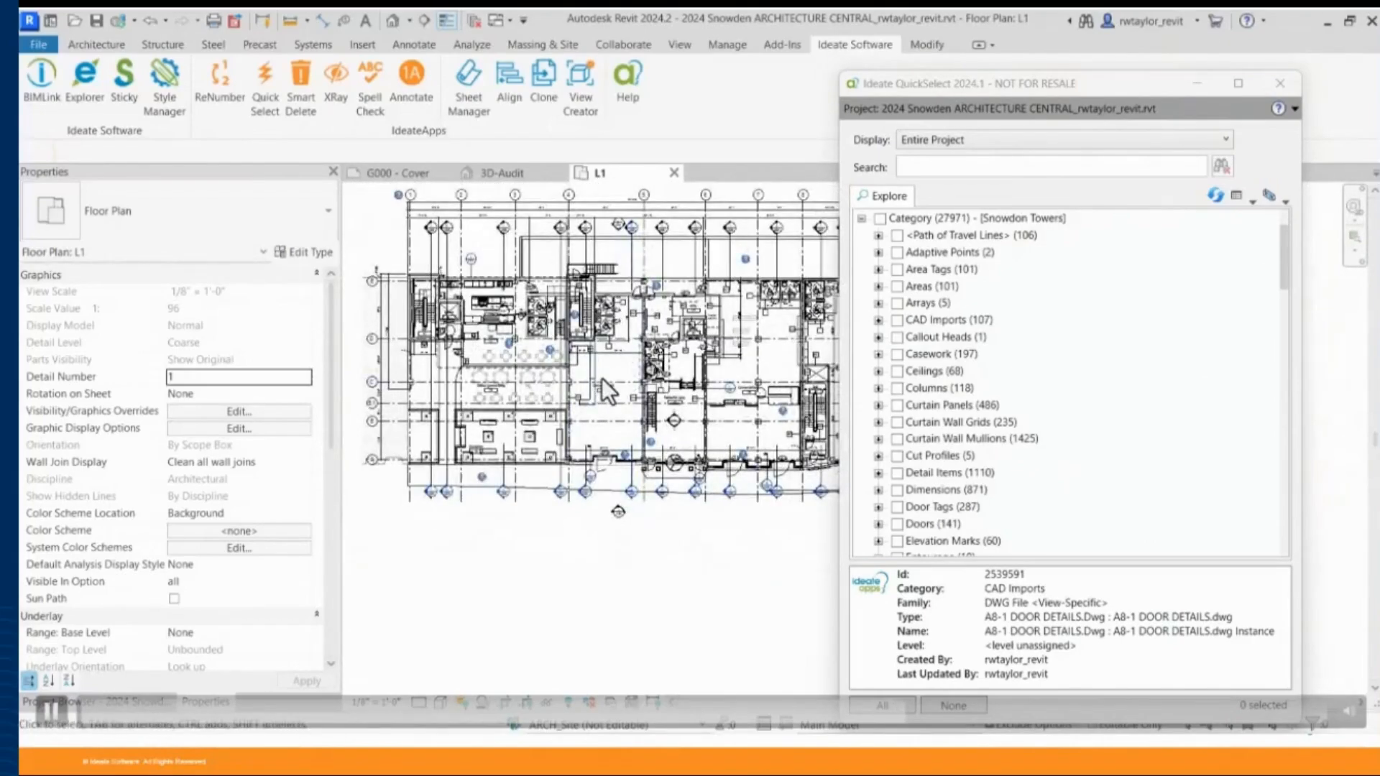
left_click_drag(567, 402, 554, 412)
middle_click_drag(611, 408, 472, 485)
left_click(475, 255)
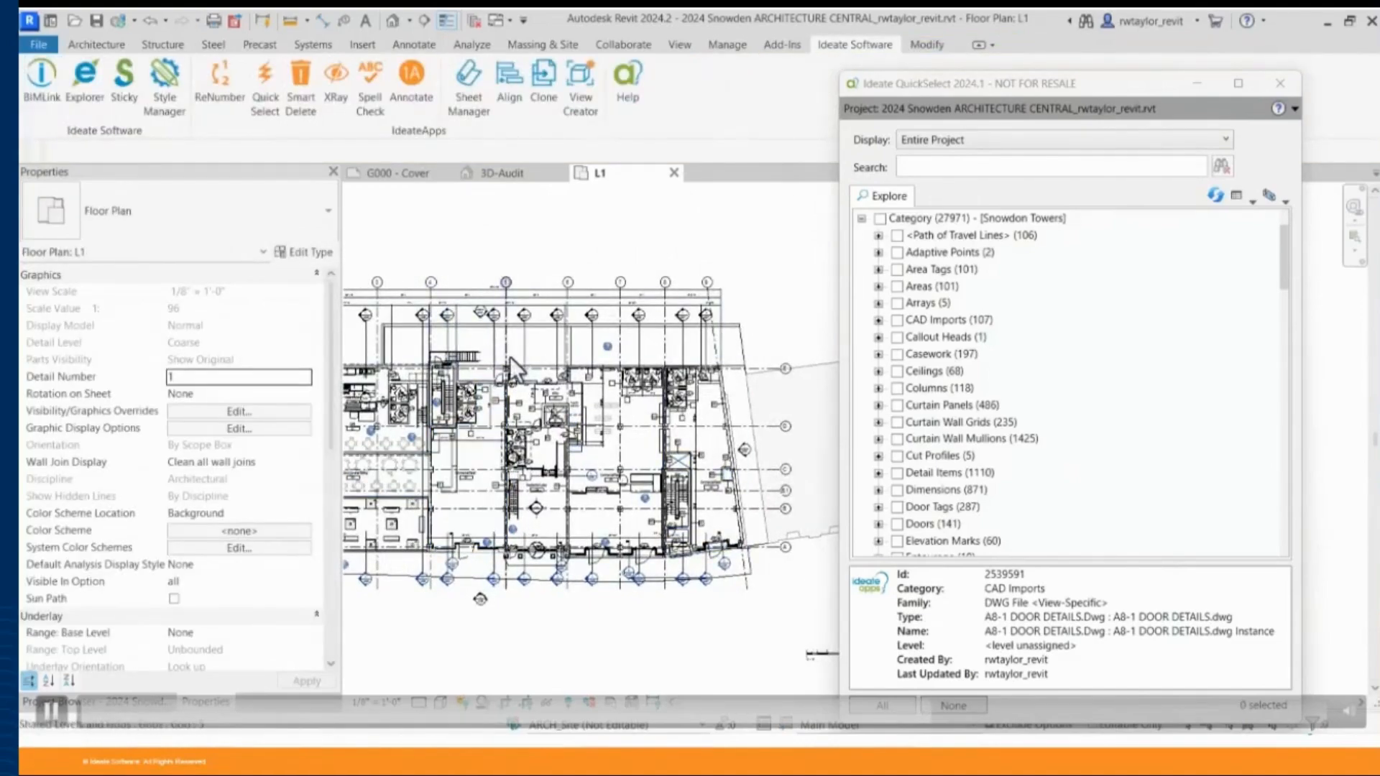
left_click_drag(532, 349, 735, 460)
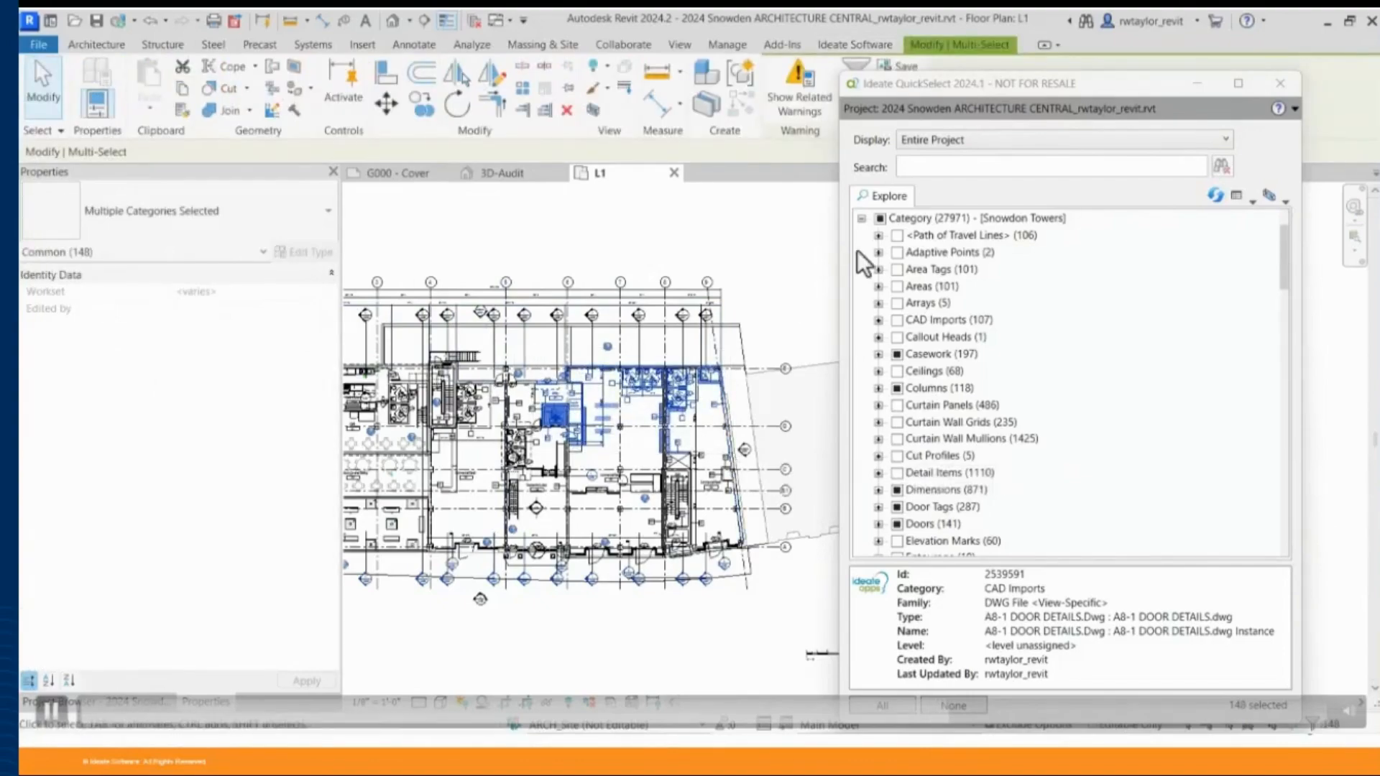
left_click(1004, 143)
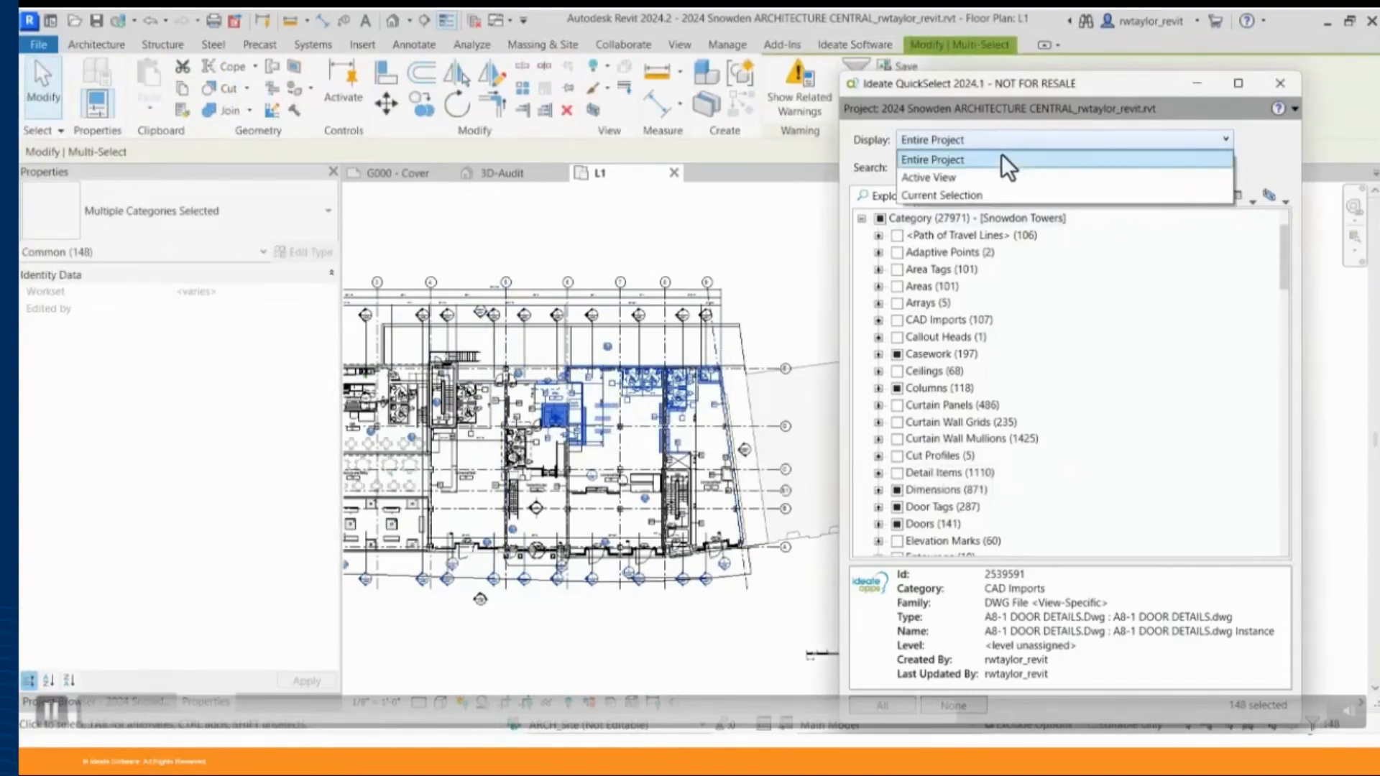
left_click(991, 192)
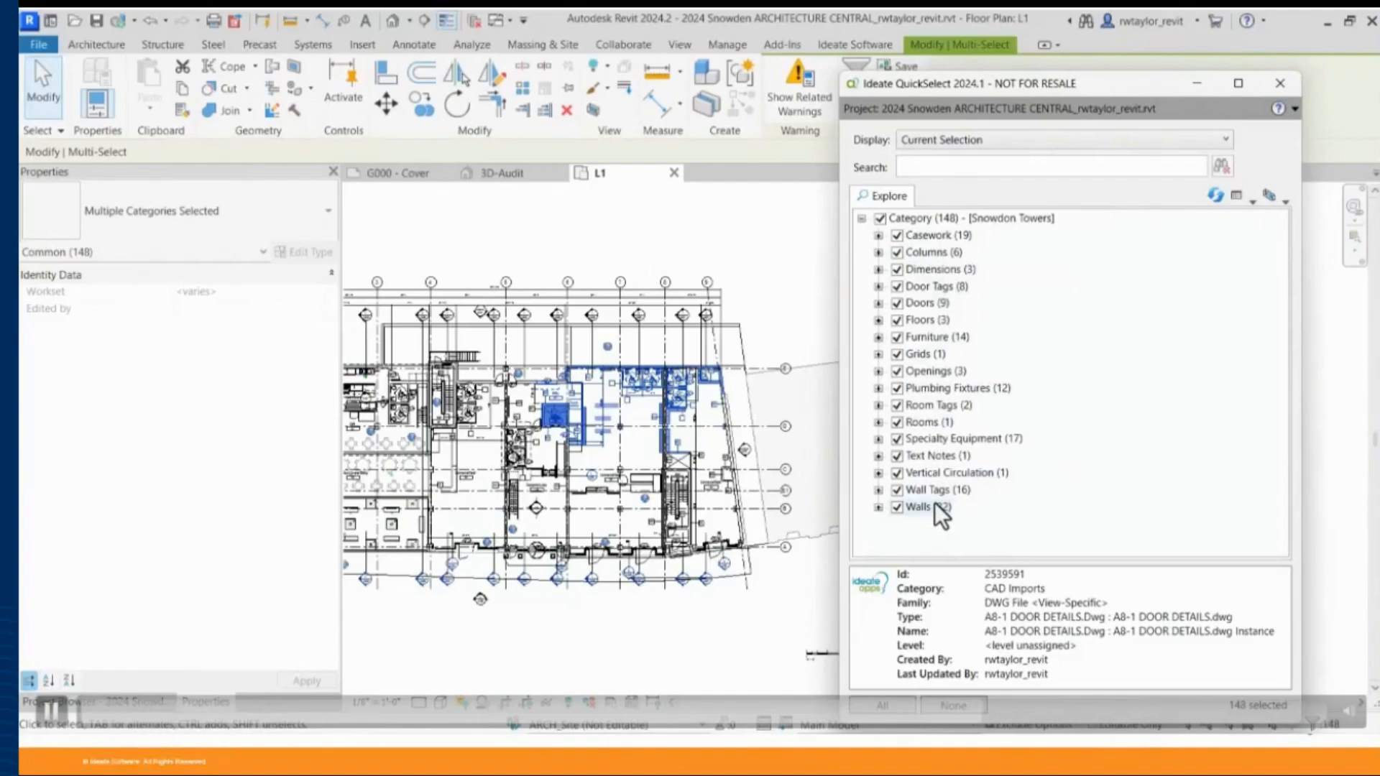
Exclude Plumbing Fixtures, Room Tags, Rooms, Specialty Equipment, Vertical Circulation, Wall Tags and Walls from the current selection
scroll(774, 450, "up", 2)
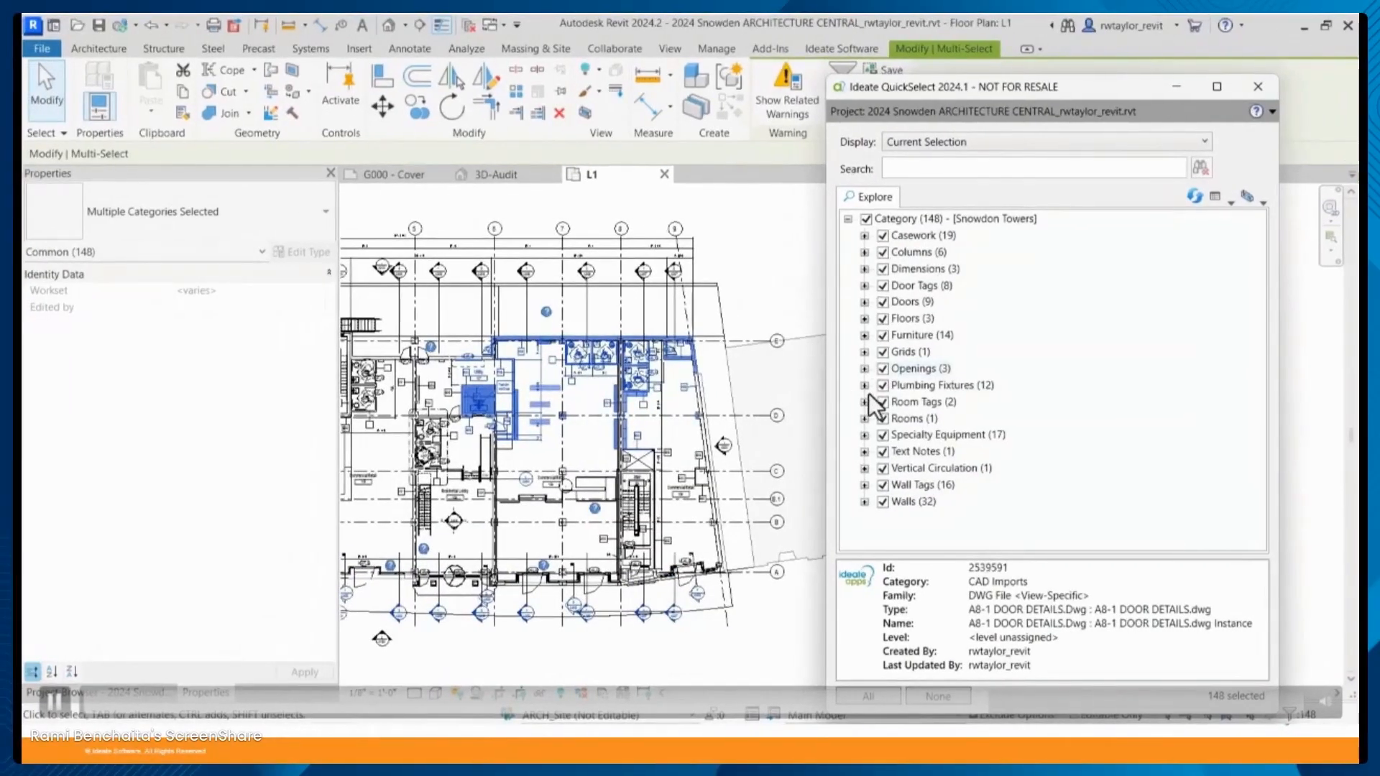
left_click(883, 435)
left_click(882, 418)
left_click(882, 402)
left_click(882, 386)
left_click(882, 502)
left_click(882, 485)
left_click(883, 467)
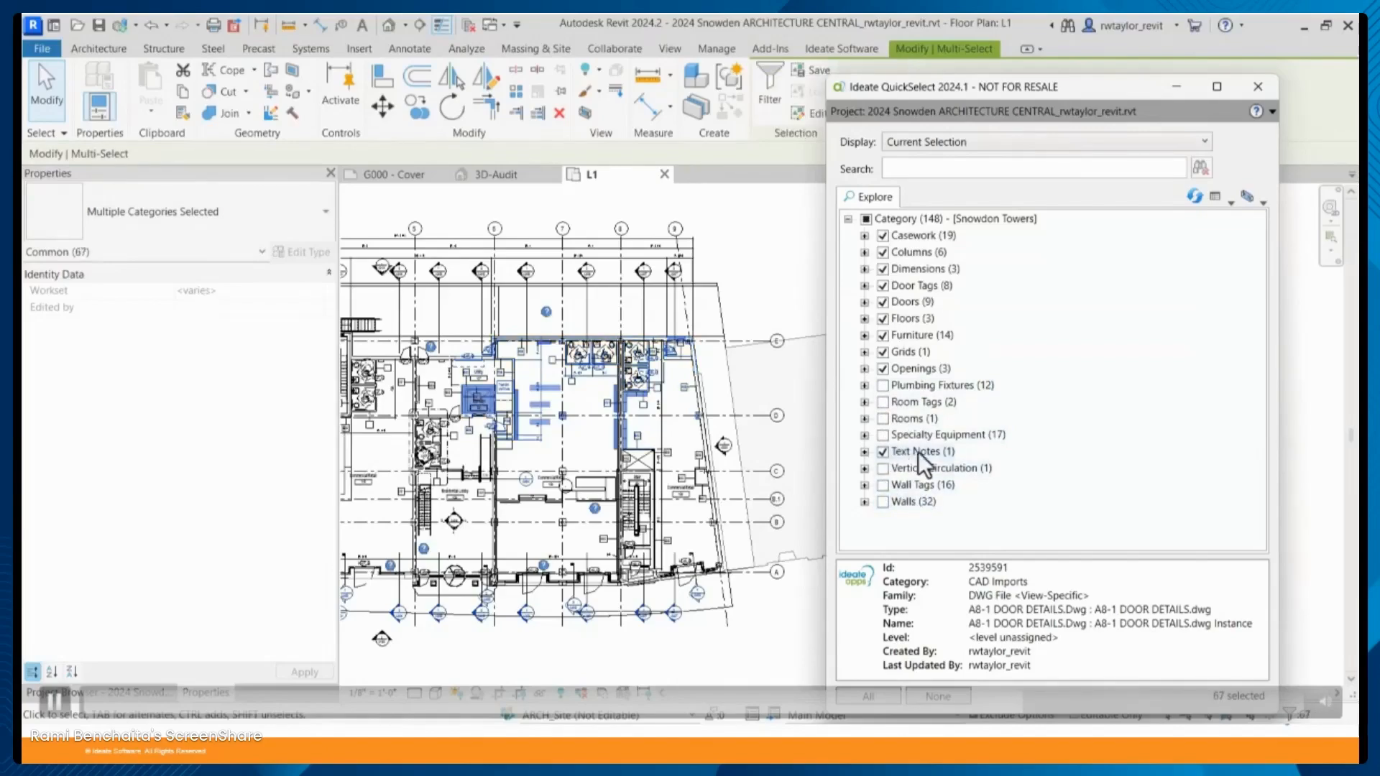
Expand Text Notes and show the Trash Bin and Chute note in the L1 plan
left_click(864, 451)
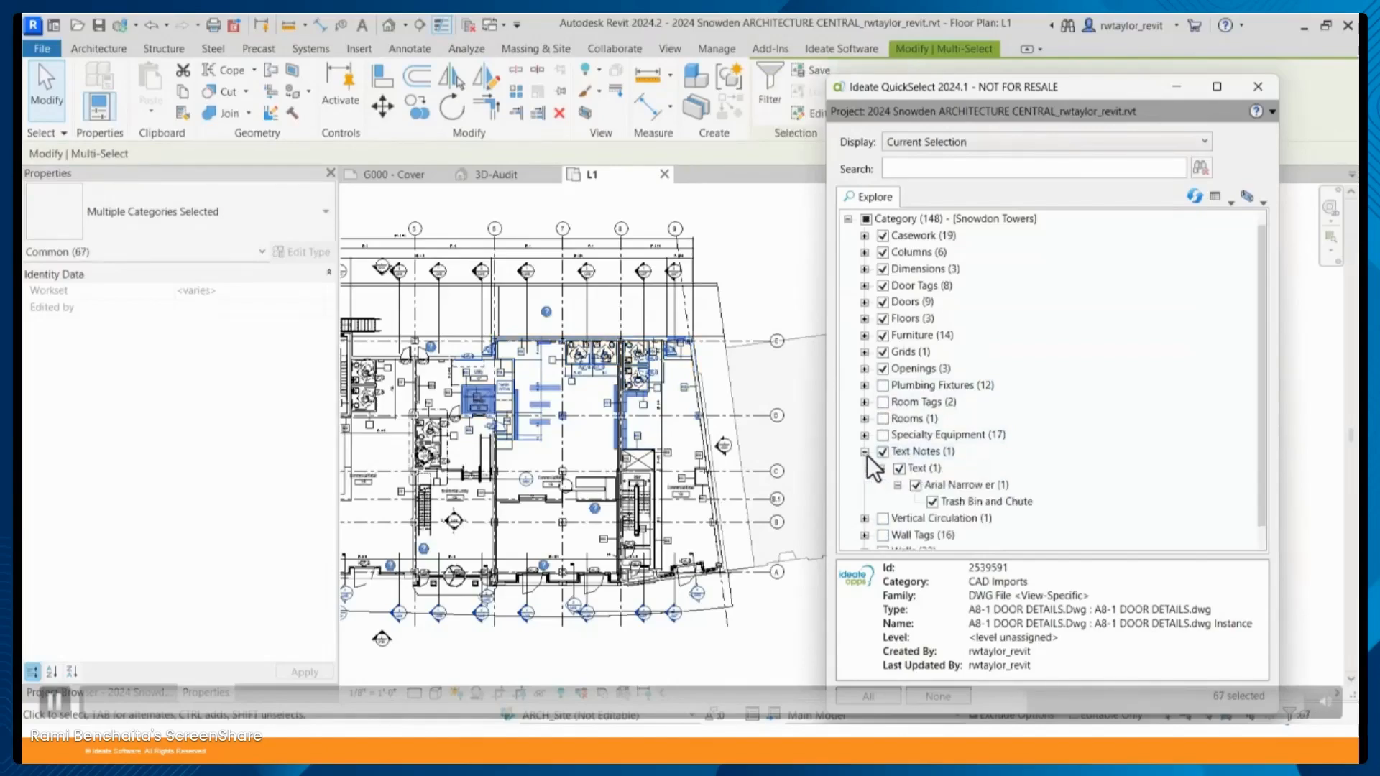
left_click(987, 501)
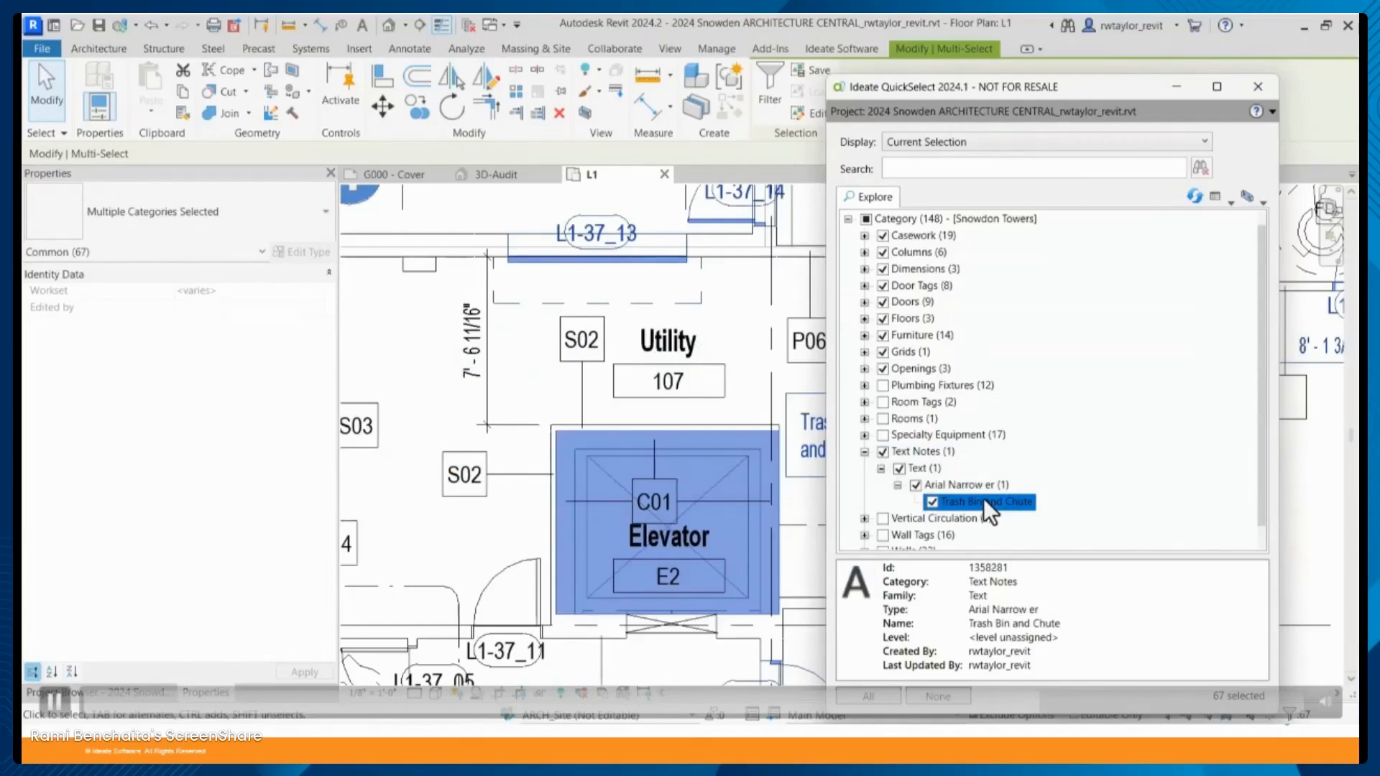
middle_click_drag(824, 500, 611, 483)
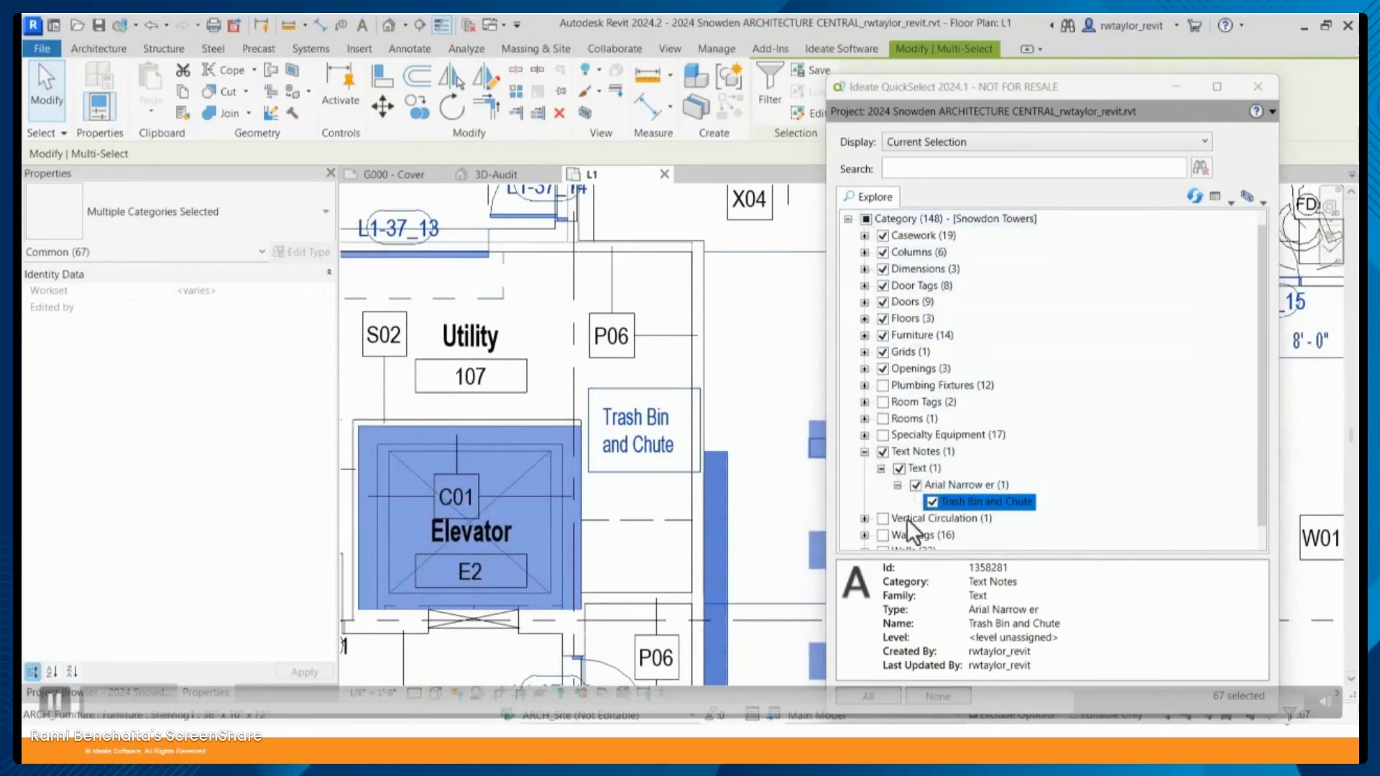
Clear the whole selection, collapse Text Notes, and set the display back to Entire Project
left_click(938, 696)
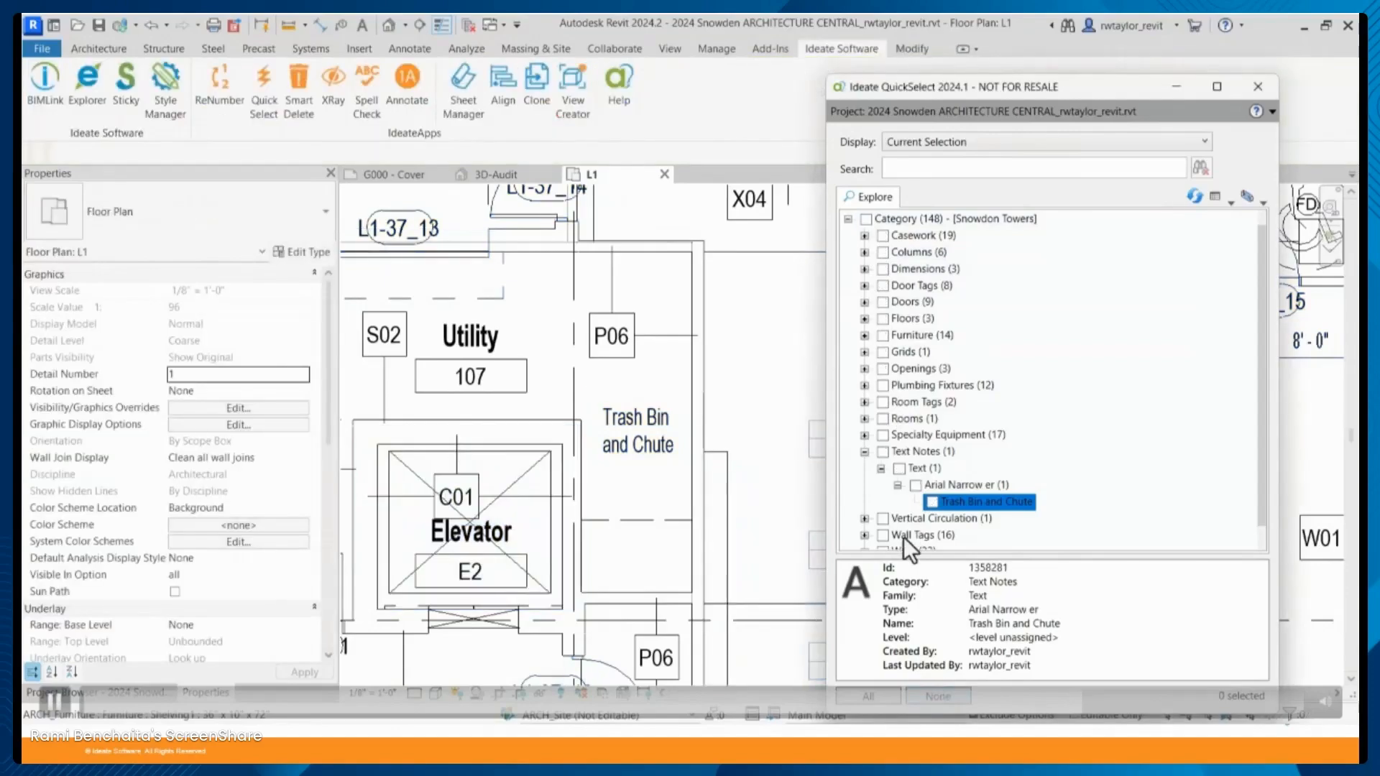
left_click(865, 451)
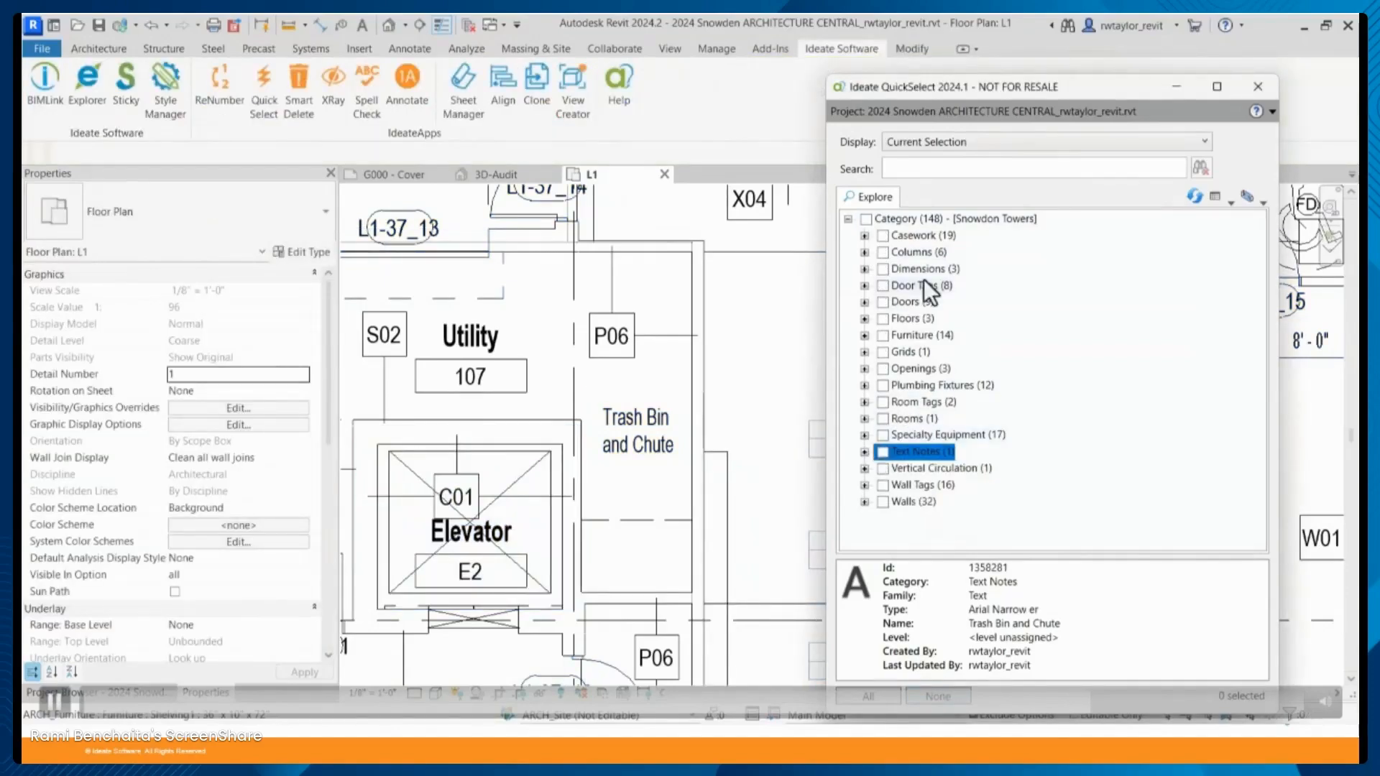
left_click(952, 143)
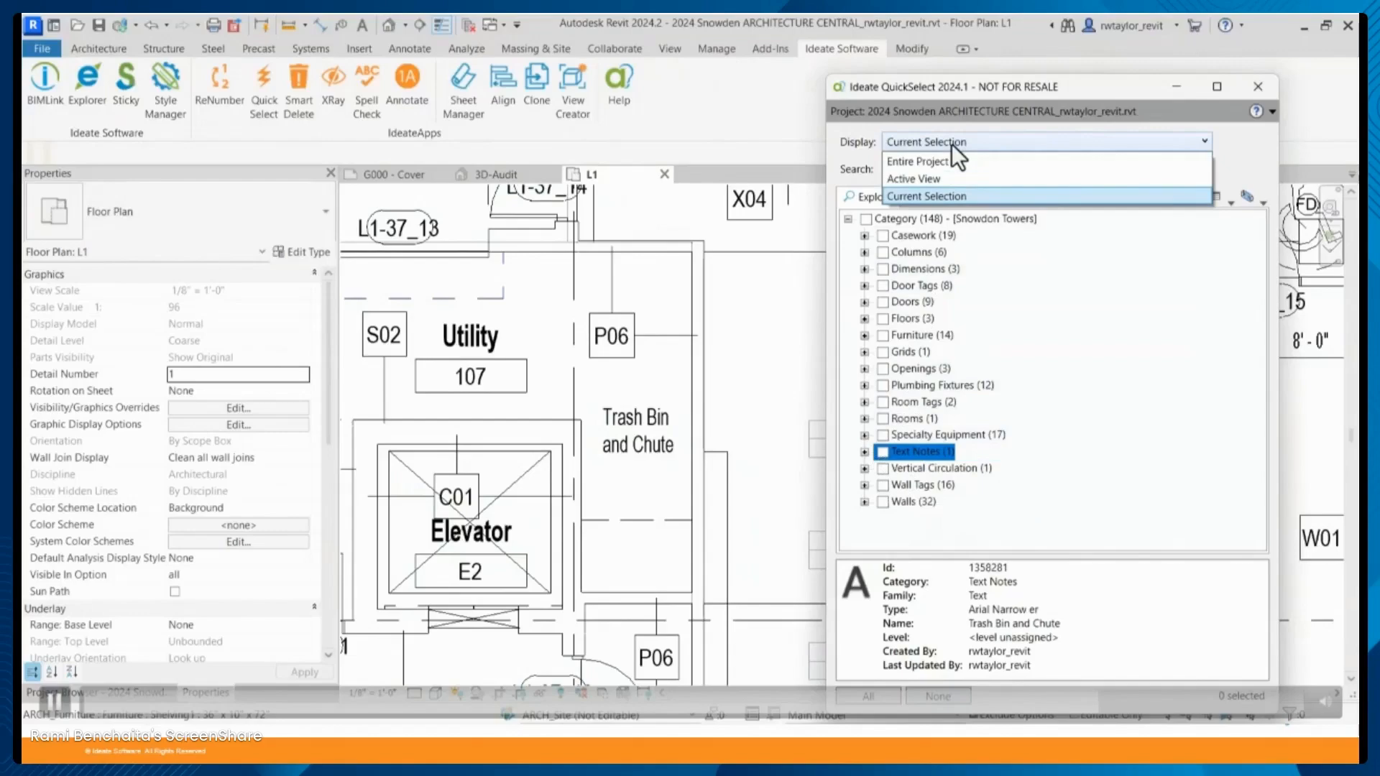
left_click(951, 160)
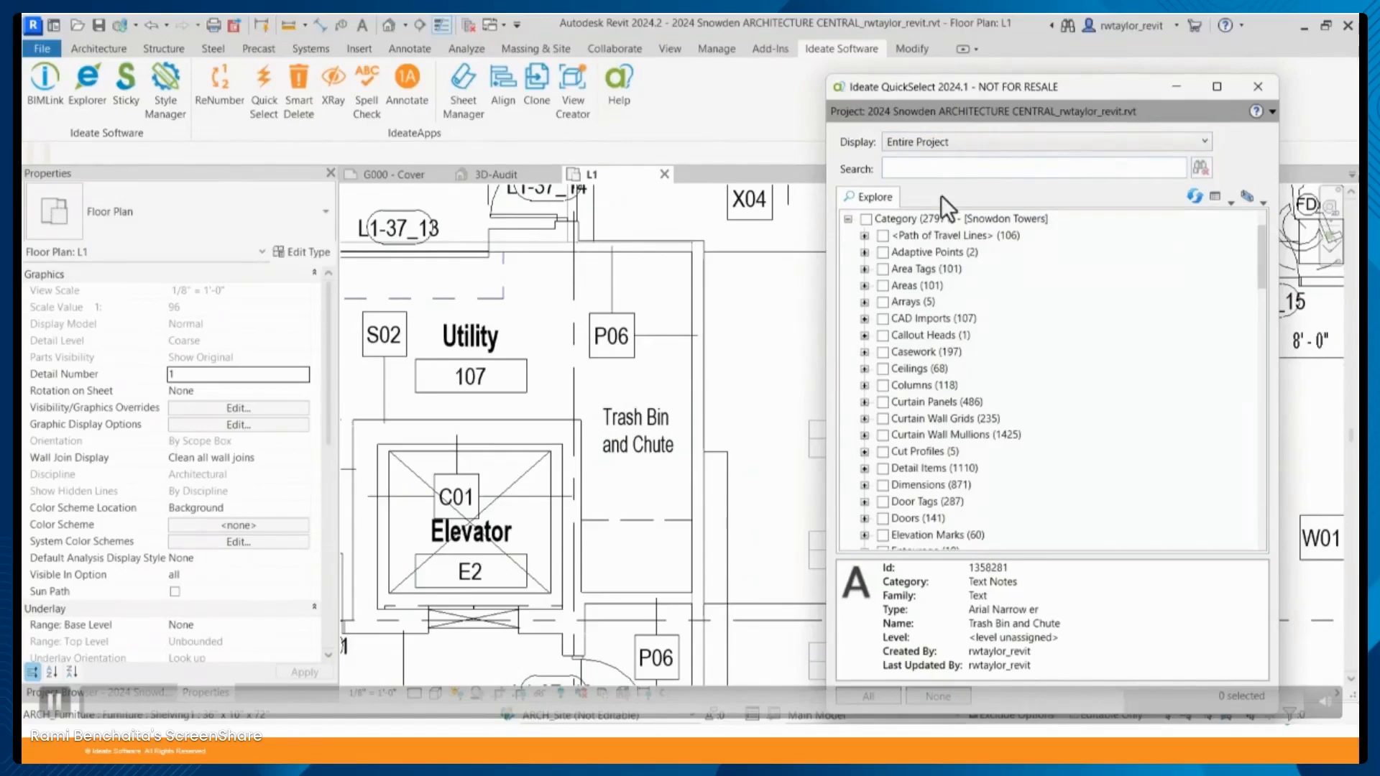
Use Select By Category on Doors to pick only doors near the L1 Elevator and Utility area, and expand Doors to check the selected families
right_click(911, 519)
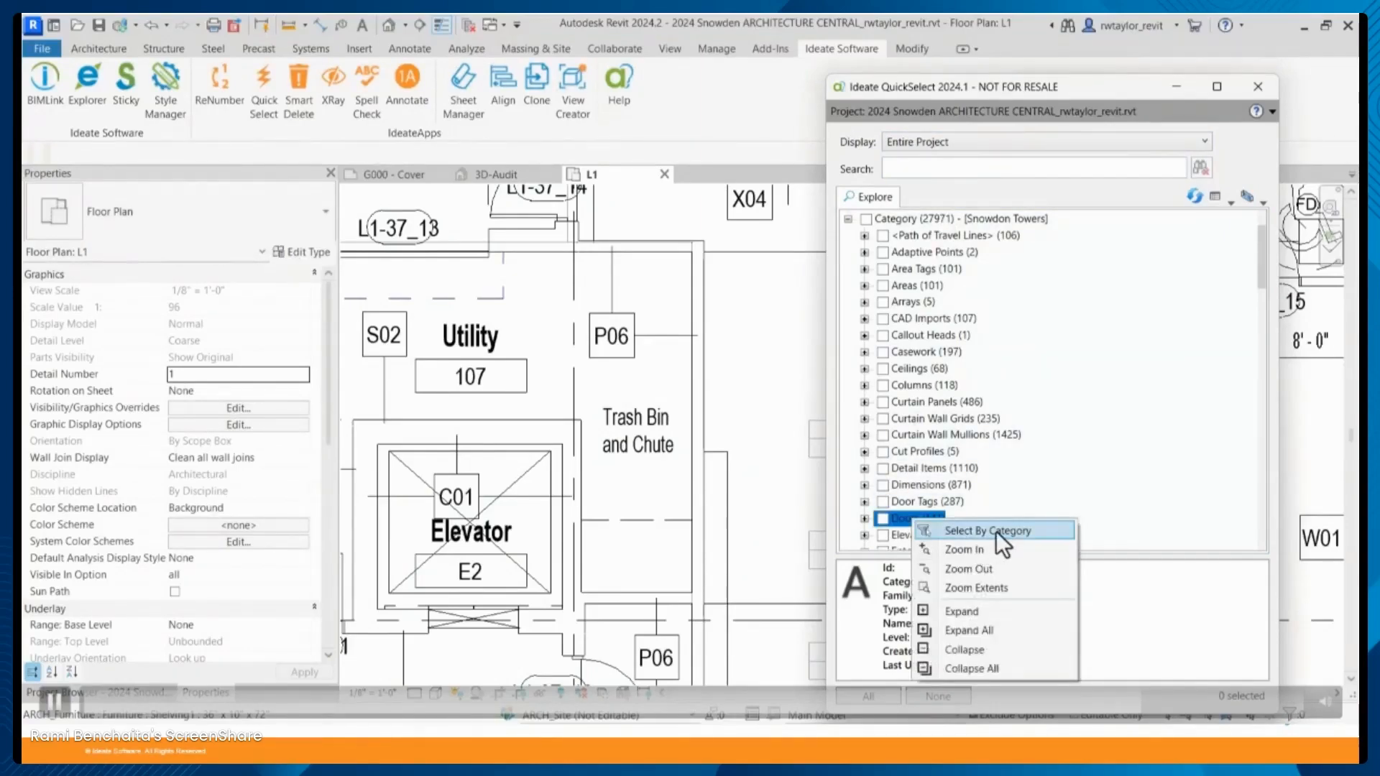
left_click(996, 532)
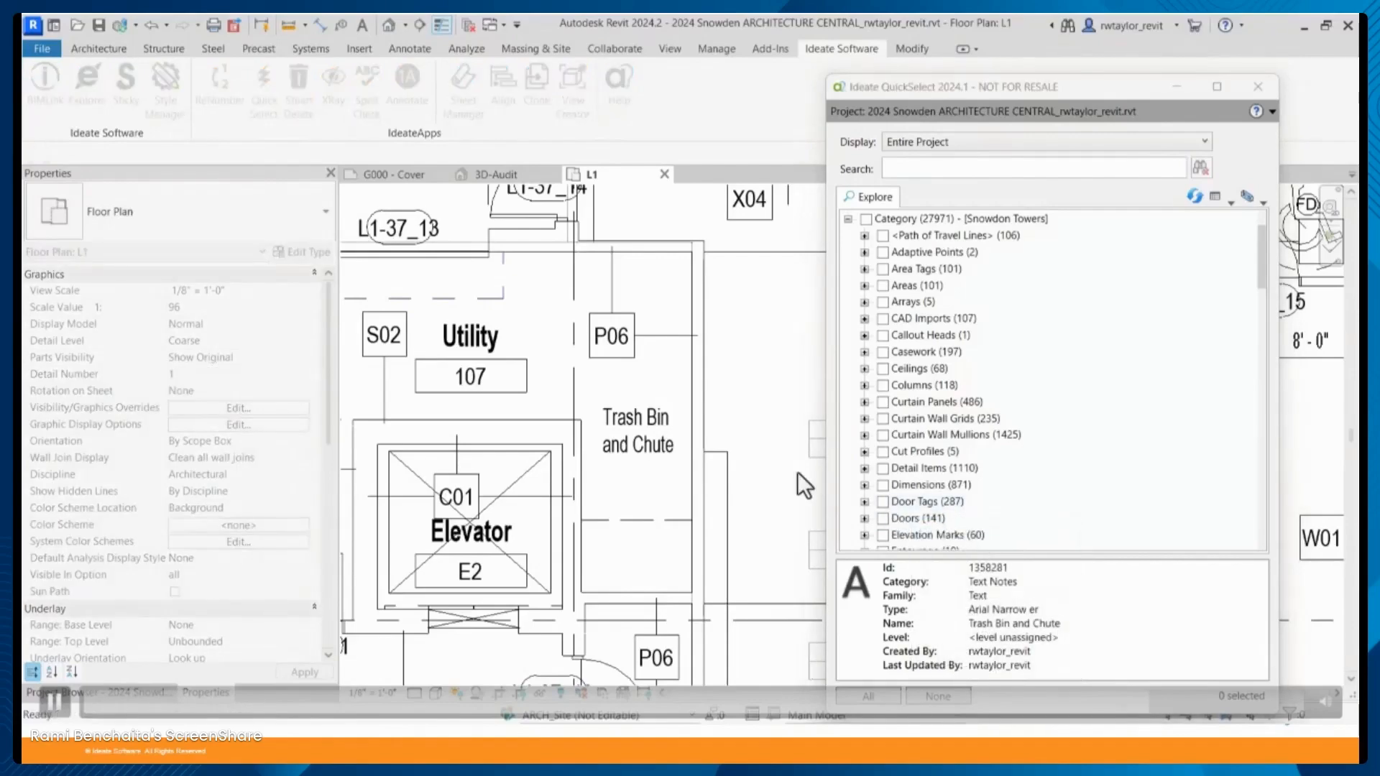
scroll(642, 442, "down", 1)
scroll(636, 431, "down", 4)
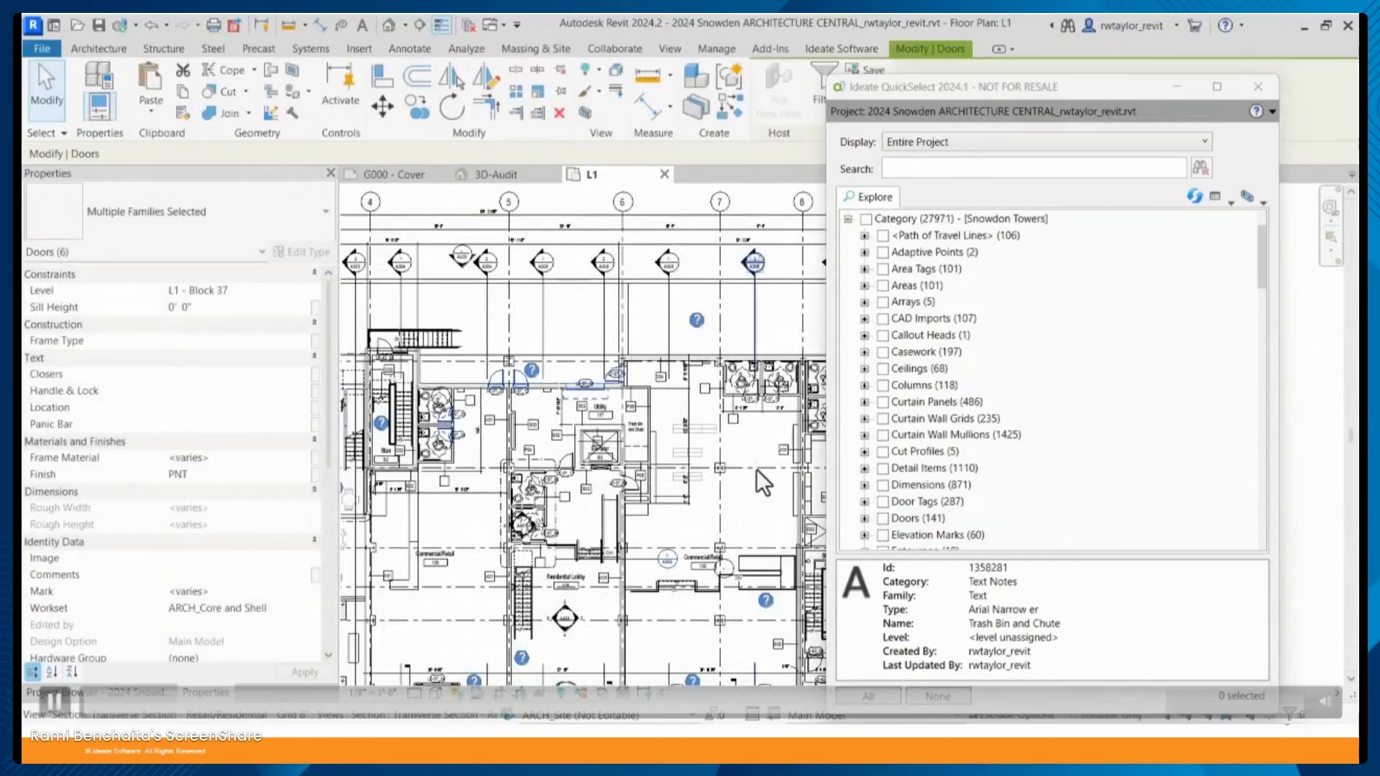
left_click(864, 518)
left_click_drag(1258, 264, 1259, 305)
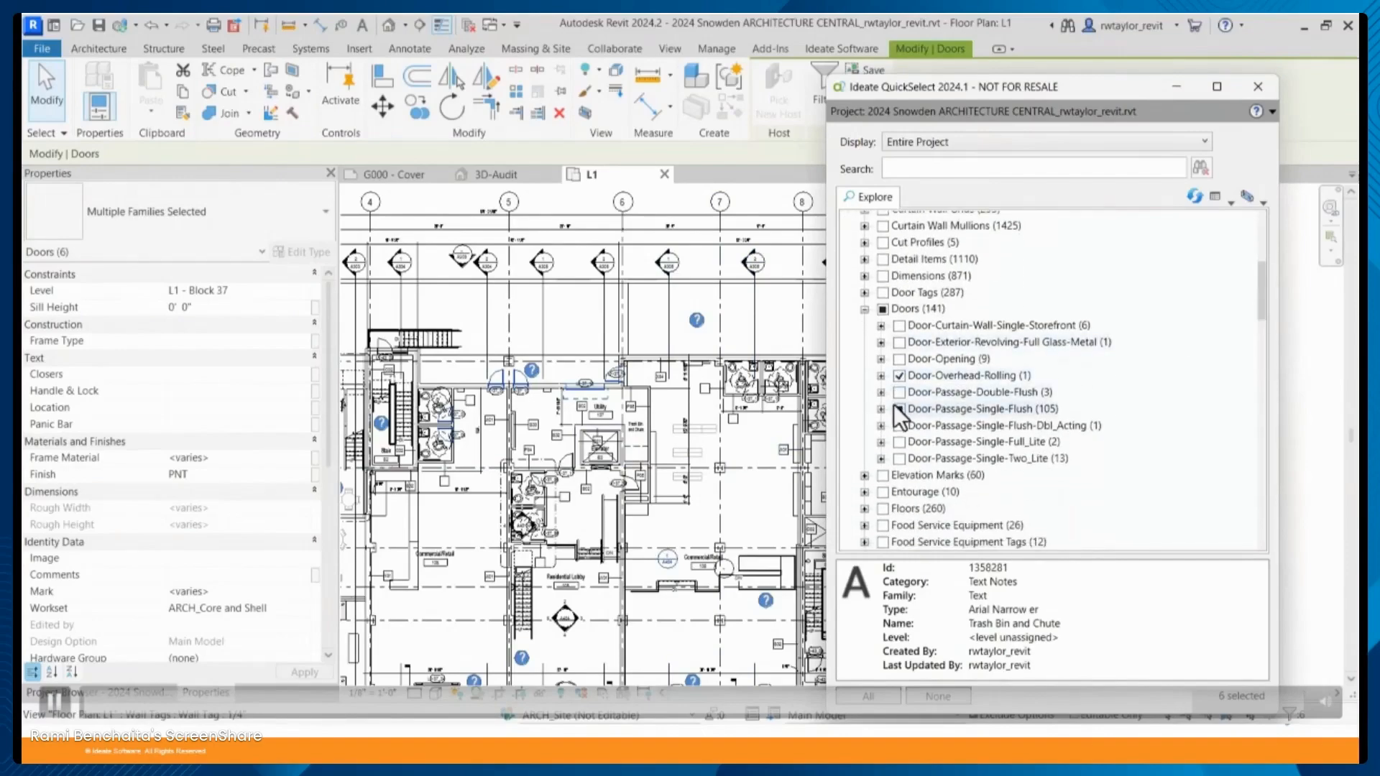
Limit the display to Current Selection and expand the Door-Passage-Single-Flush and Door-Overhead-Rolling families down to their types
left_click(973, 144)
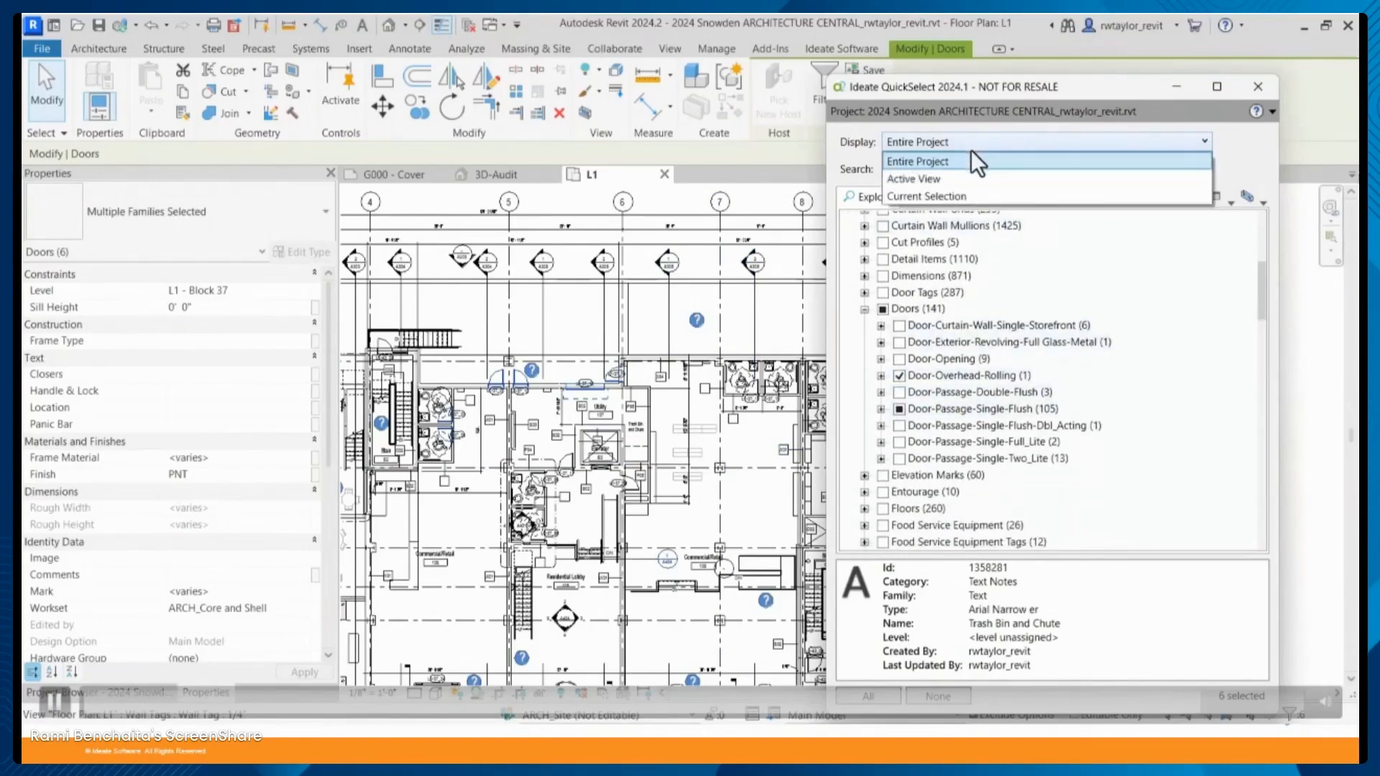
left_click(968, 191)
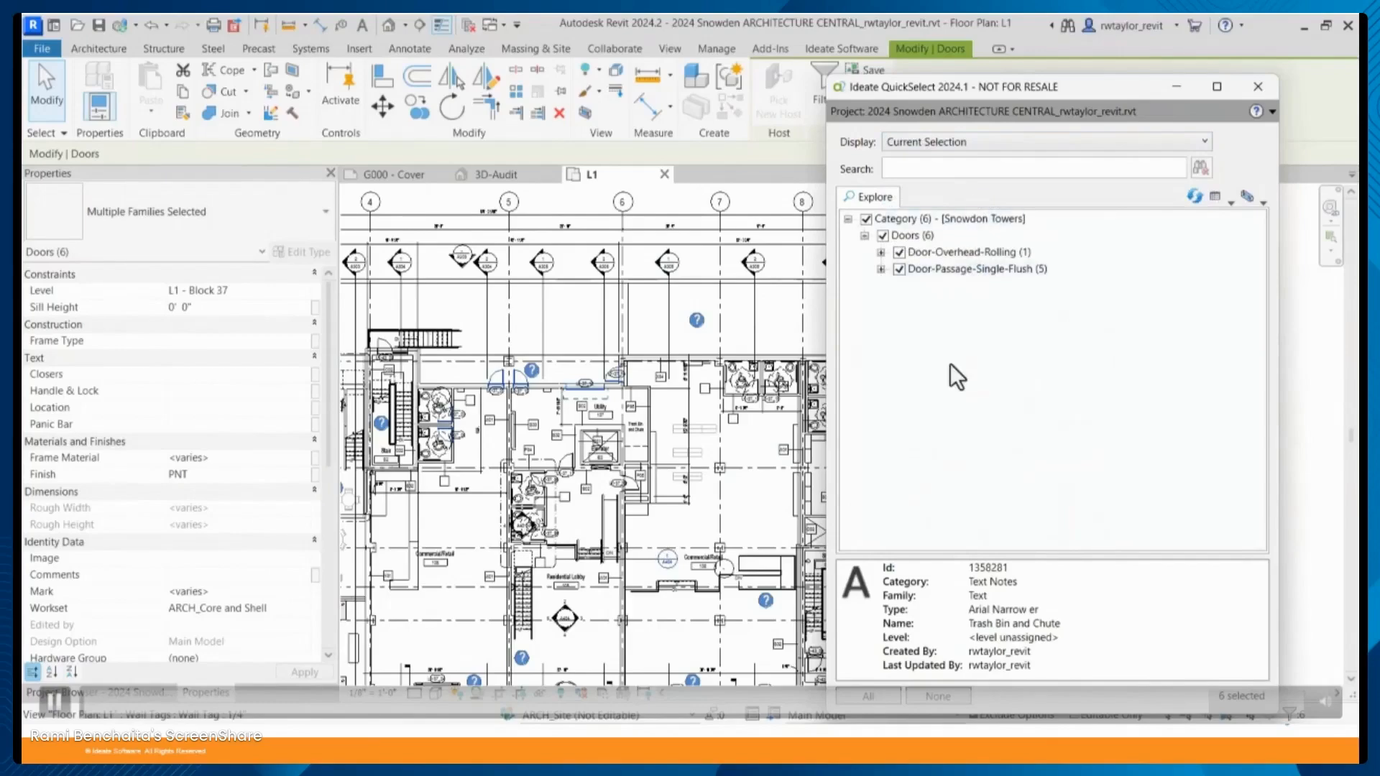
left_click(880, 269)
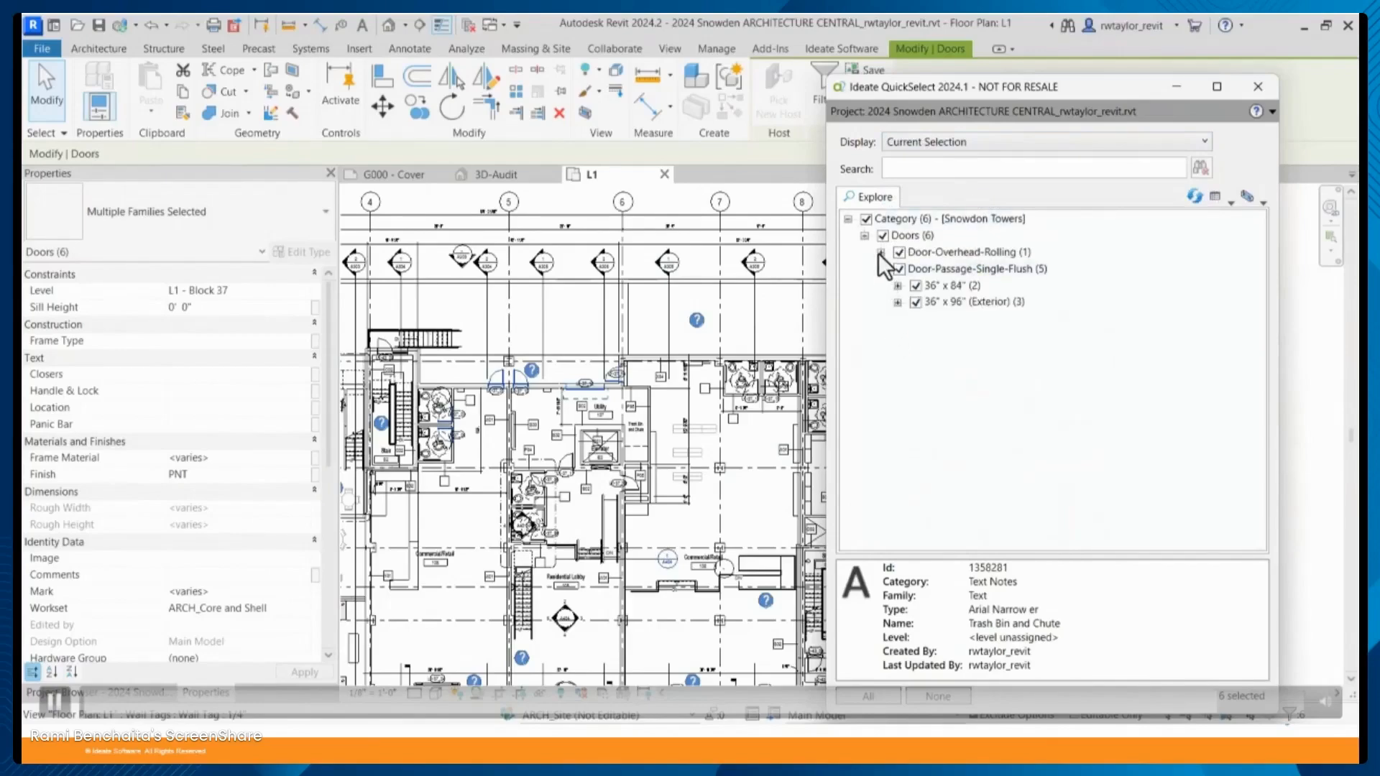
left_click(880, 252)
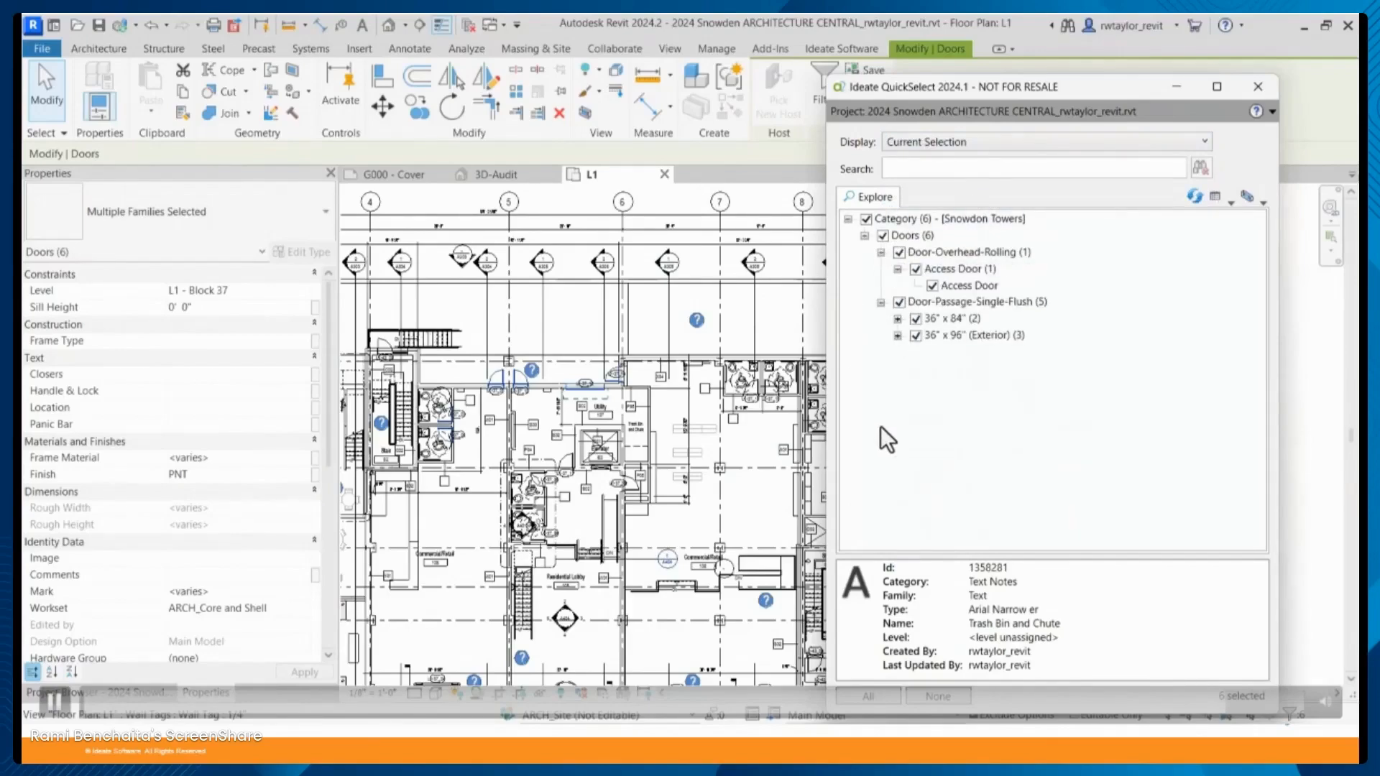
Show a selected 36" x 84" door instance in the L1 plan and then locate the Access Door instance
double_click(955, 319)
left_click(959, 335)
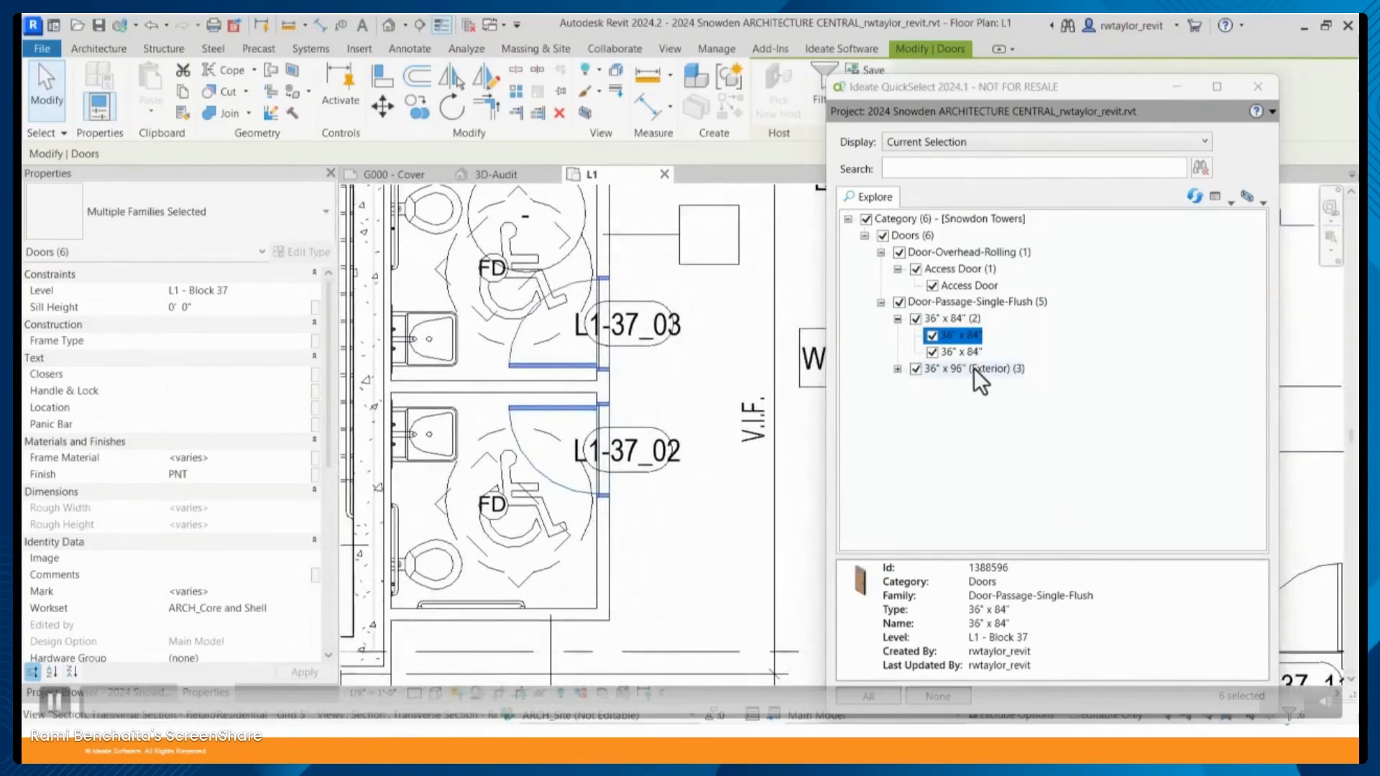
left_click(966, 285)
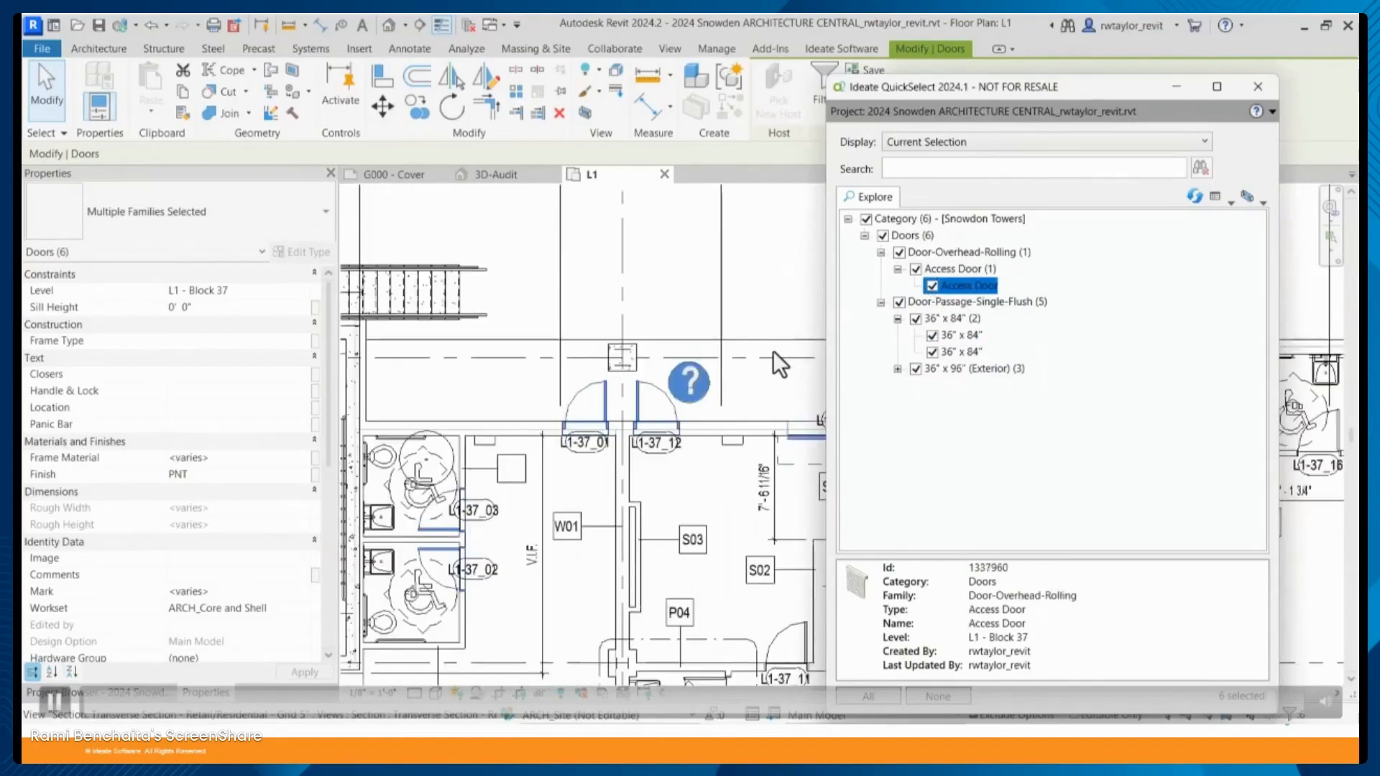
middle_click_drag(779, 365, 532, 356)
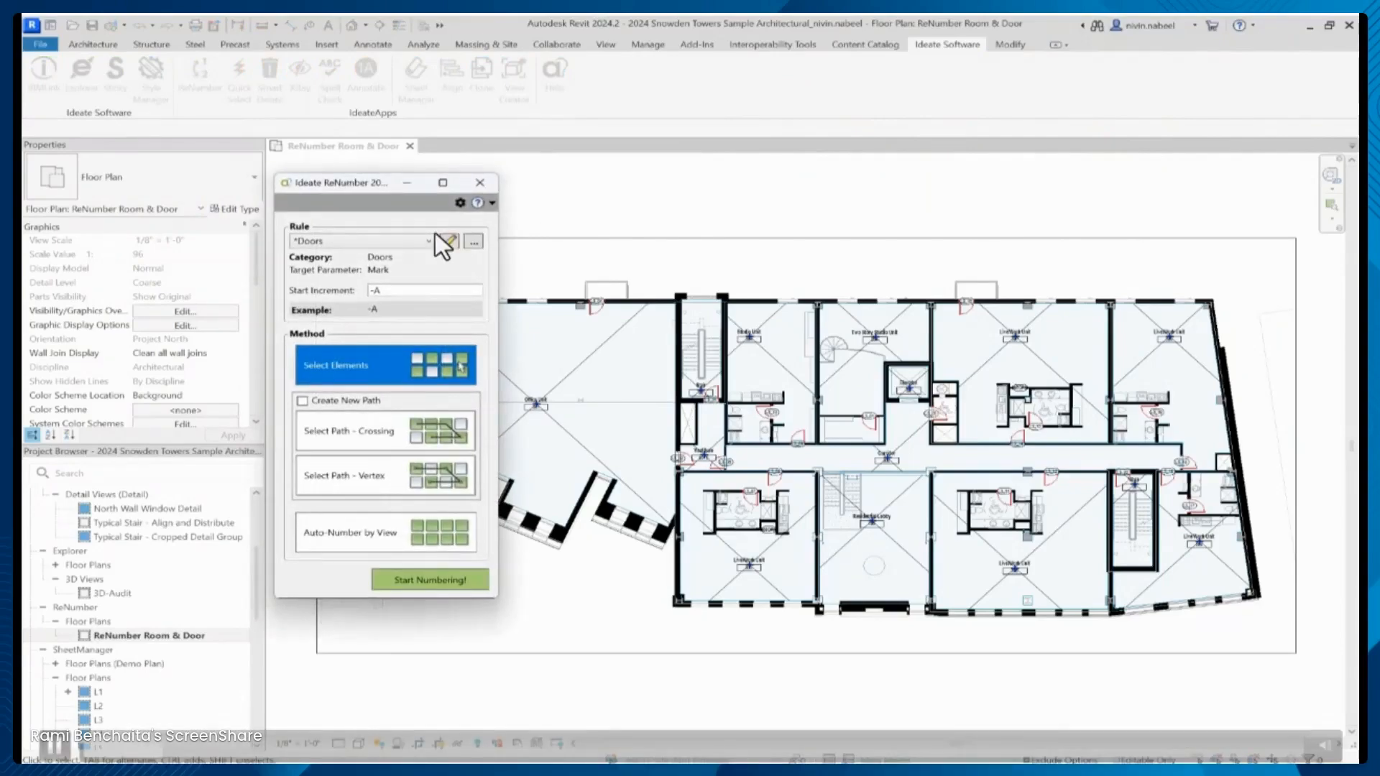
Set ReNumber to the *Rooms rule with level prefix 3 and a new path using the Select Path - Vertex method
left_click(424, 241)
left_click(322, 313)
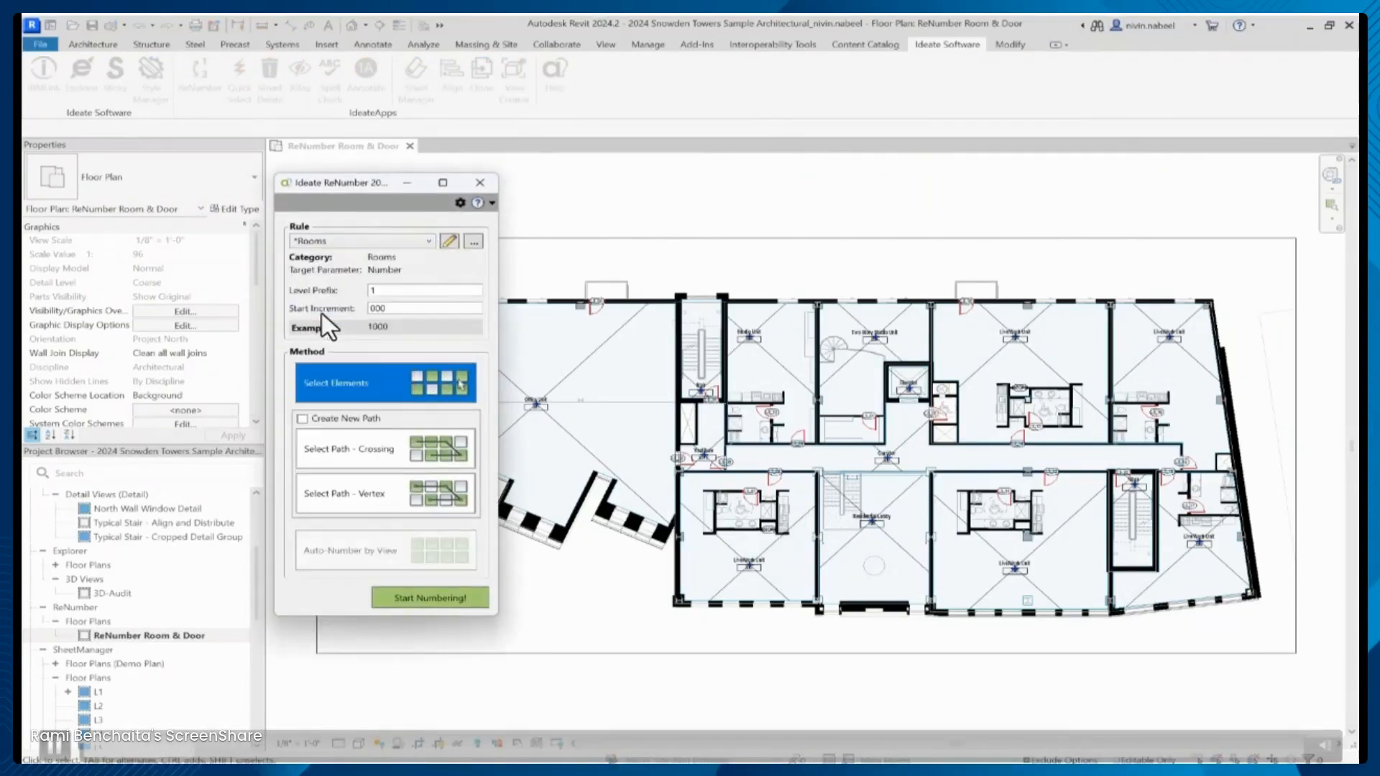
left_click_drag(378, 293, 349, 295)
left_click(350, 417)
left_click(387, 499)
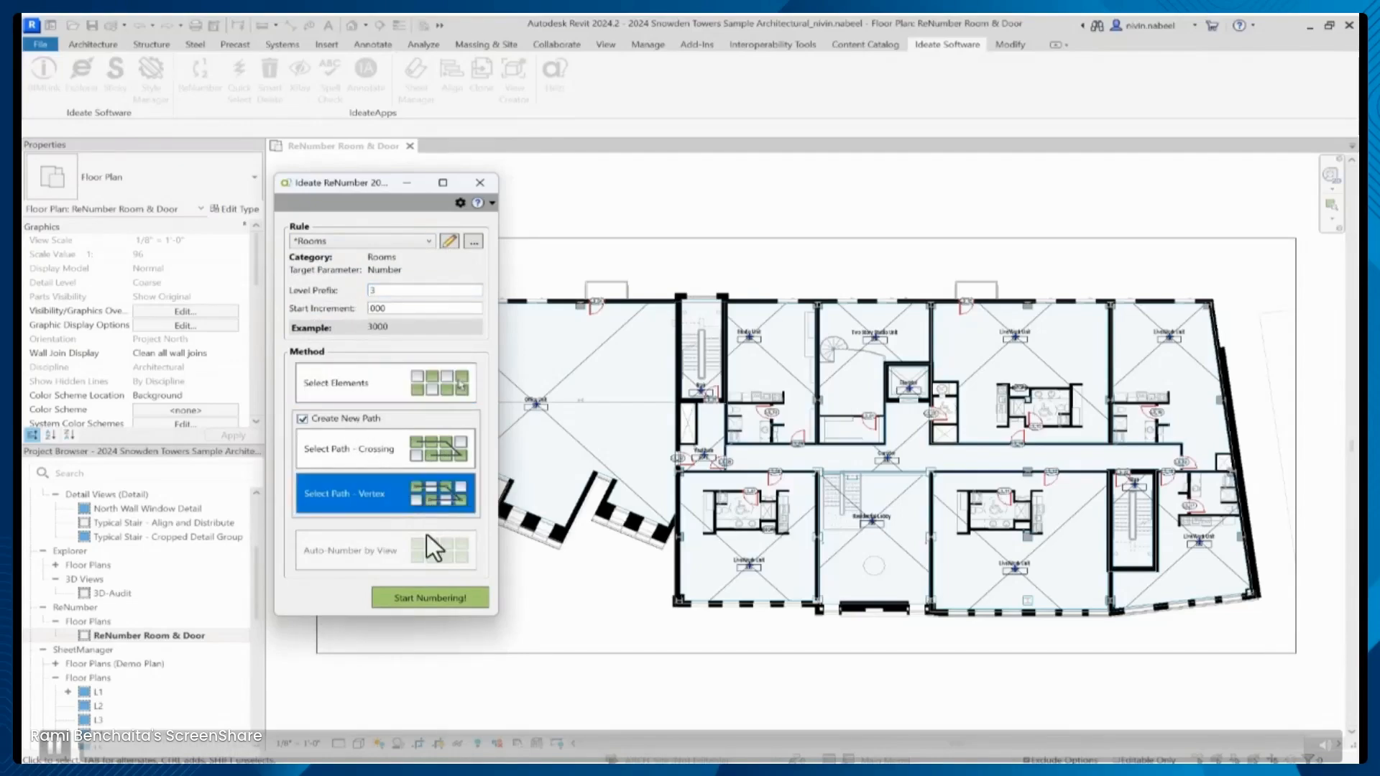
Draw the numbering path from the Stair beside the Office Unit through the lower Live/Work Units, back through the upper units, ending in the Vestibule
left_click(422, 598)
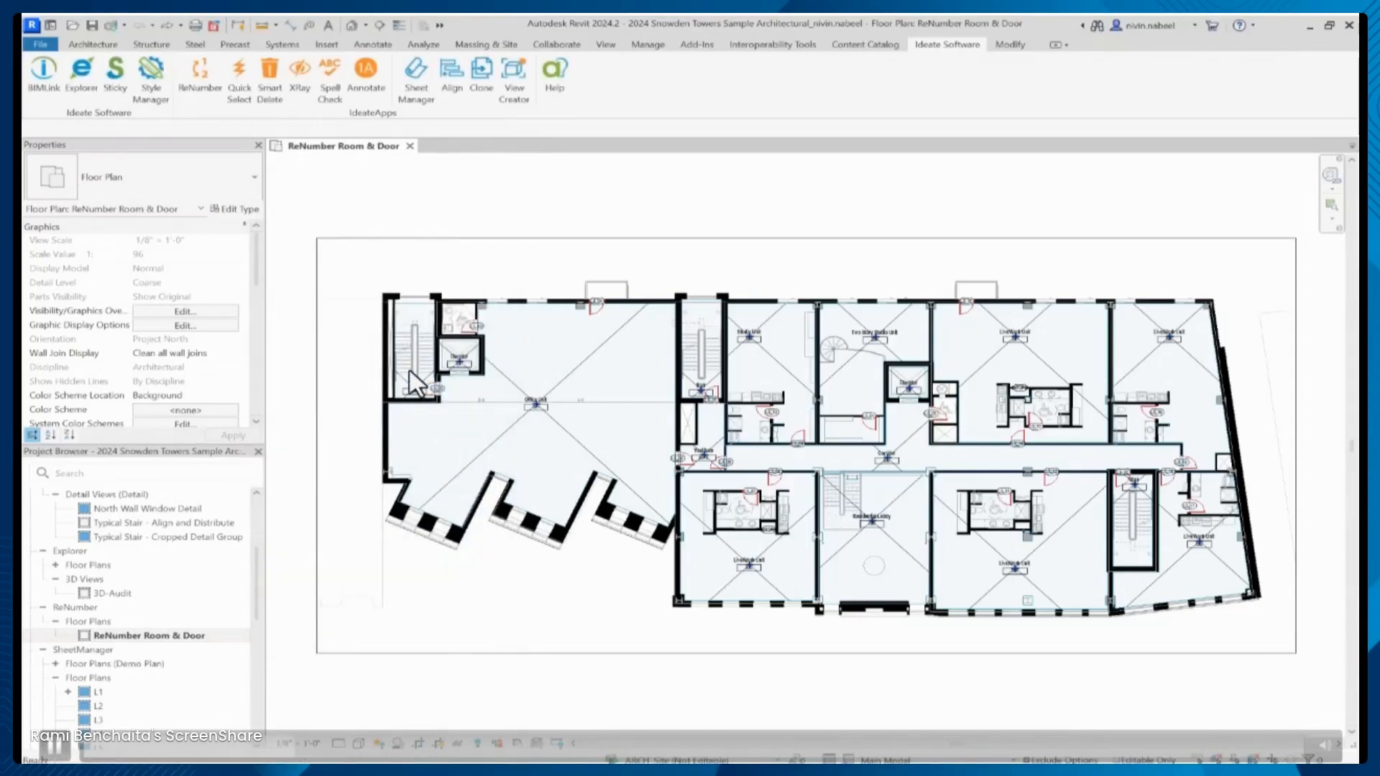
left_click(437, 389)
left_click(761, 565)
left_click(1024, 583)
left_click(1200, 539)
left_click(1159, 357)
left_click(751, 345)
left_click(717, 445)
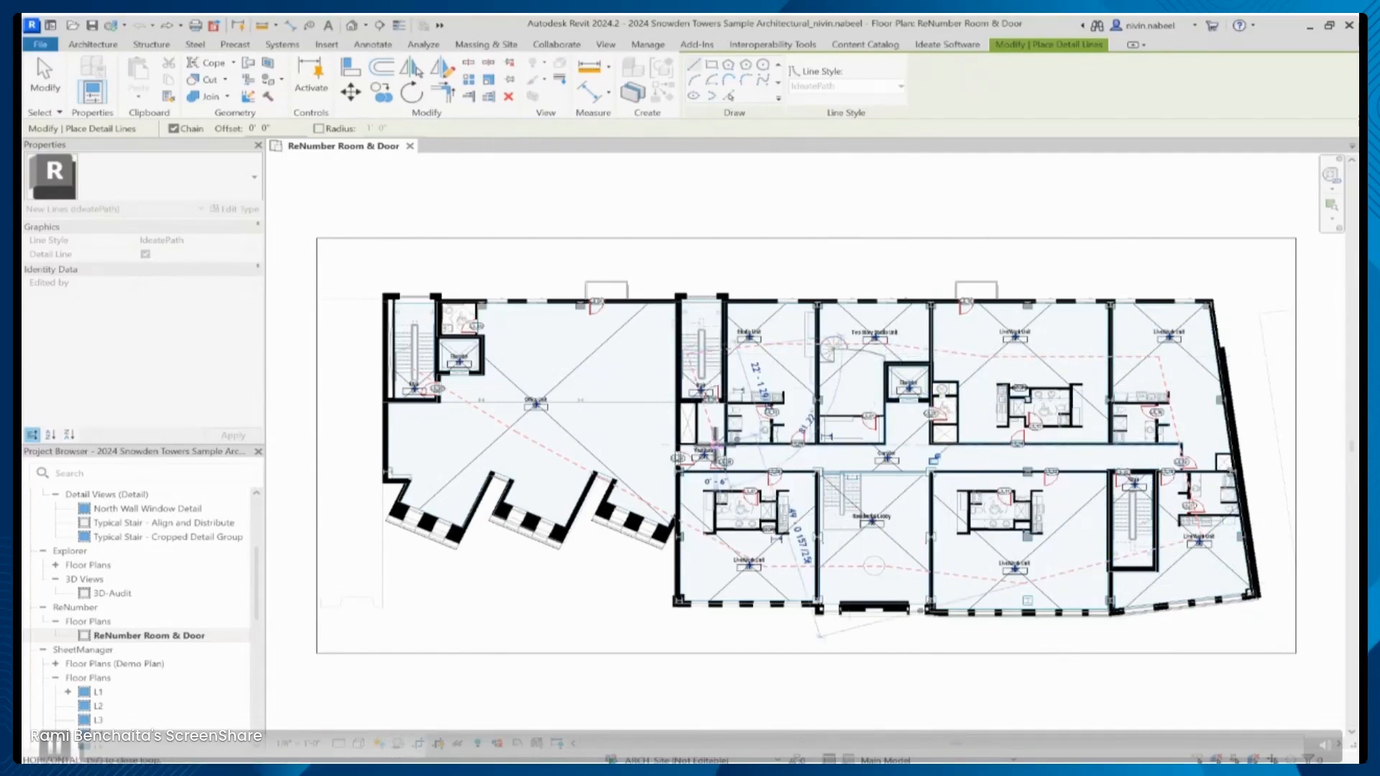
key("Escape")
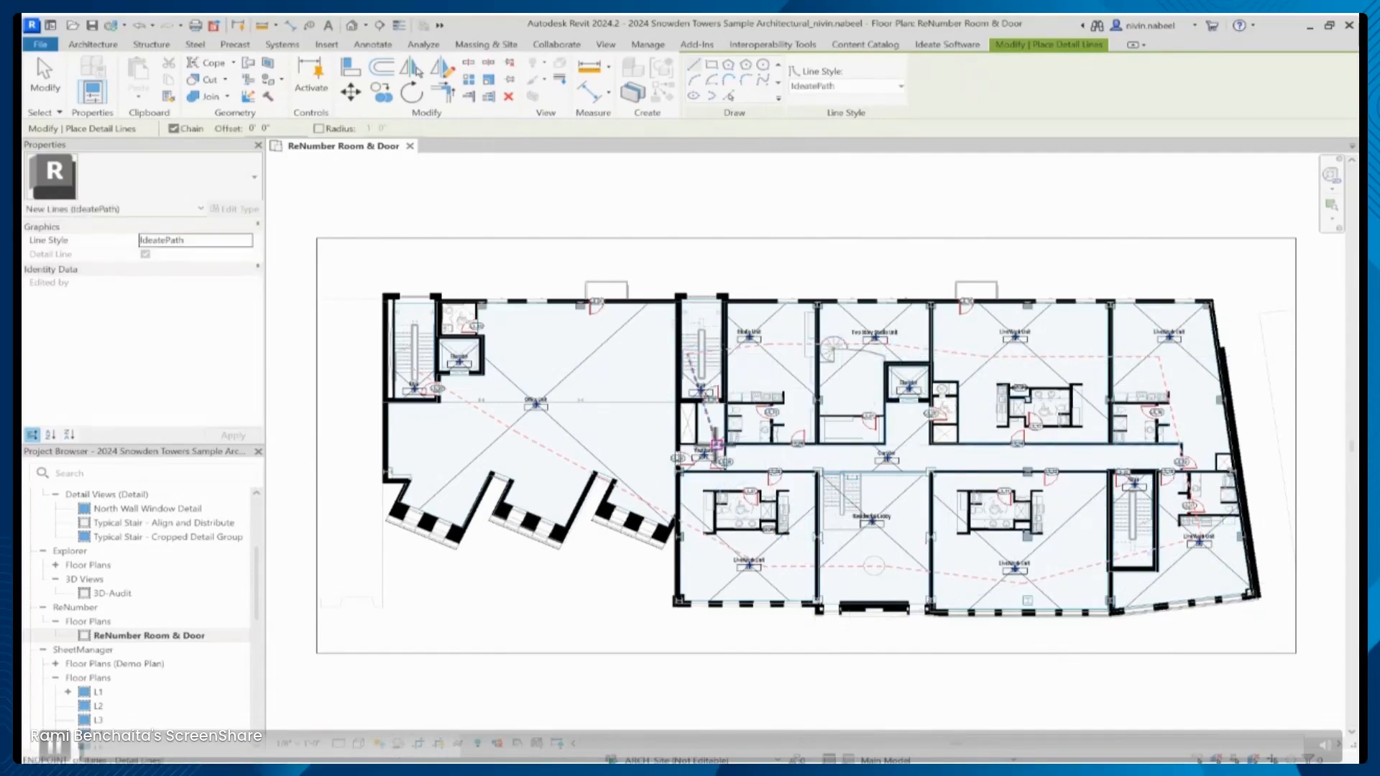
key("Escape")
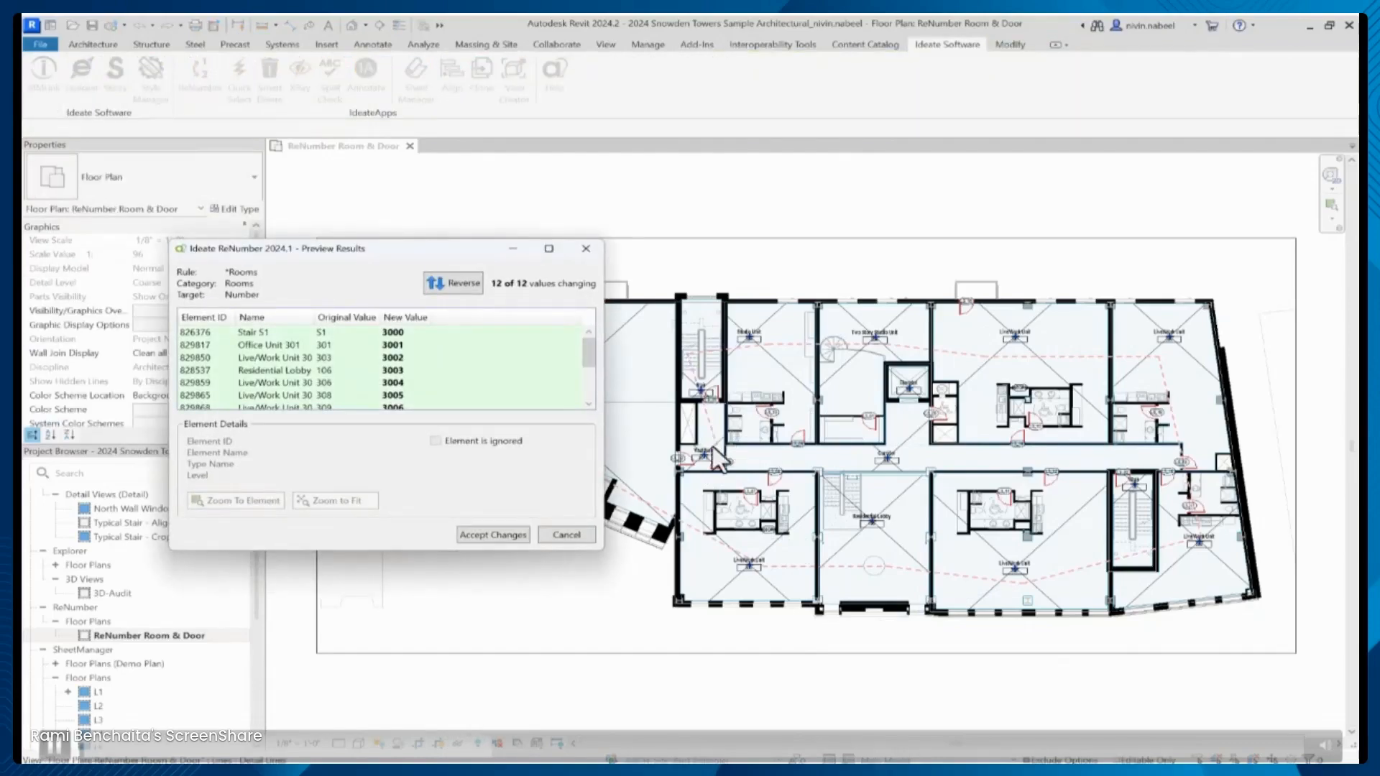
Ignore Stair S1 and Stair S2 in the enlarged room renumbering preview, accept the changes and close ReNumber
left_click_drag(390, 552, 392, 652)
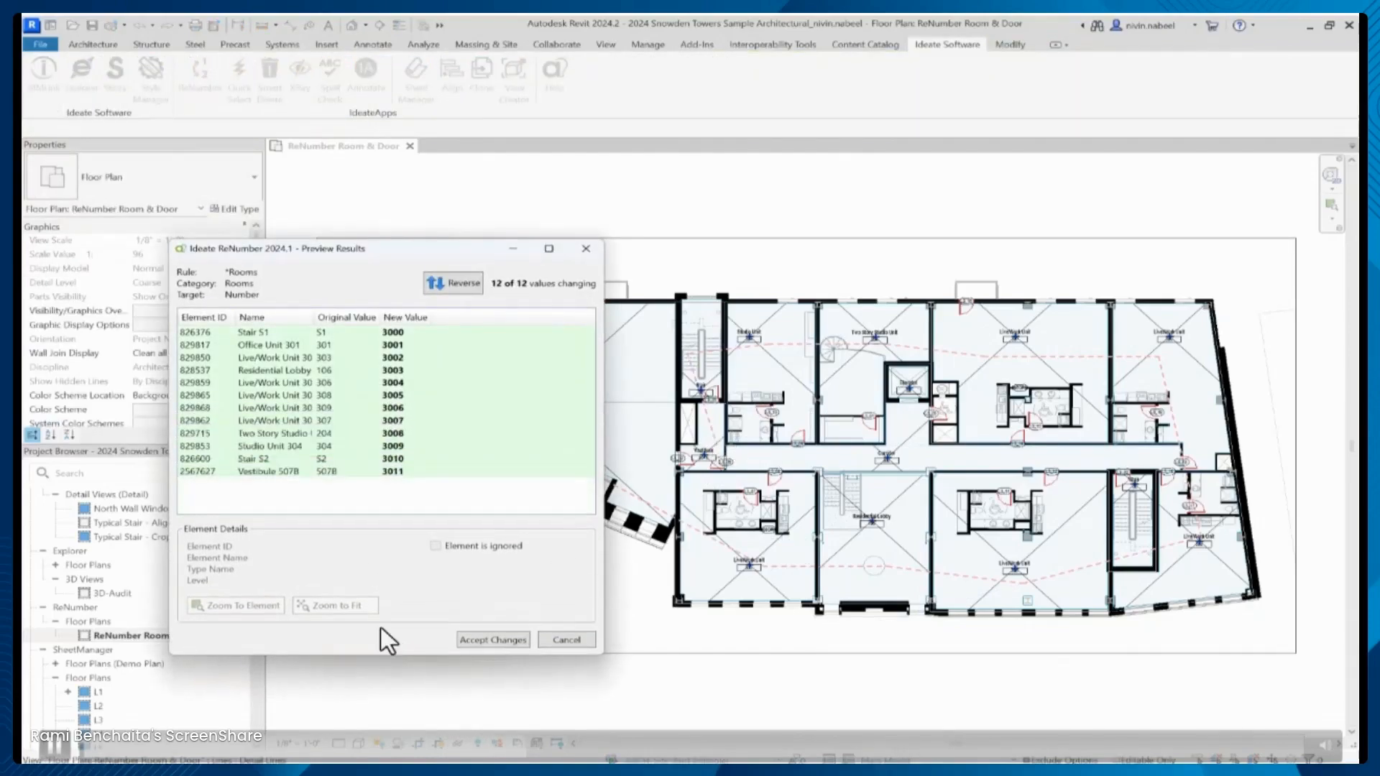
left_click(253, 329)
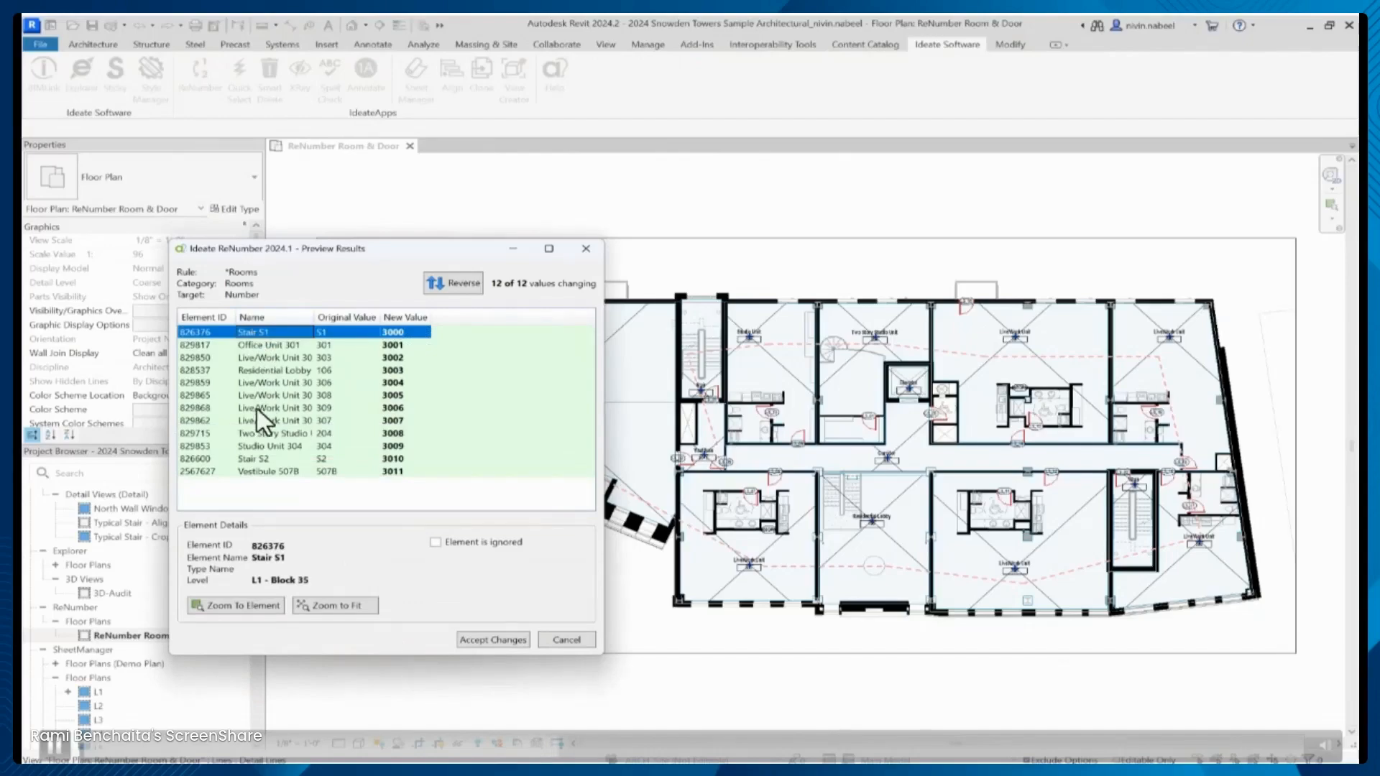
left_click(260, 457, "ctrl")
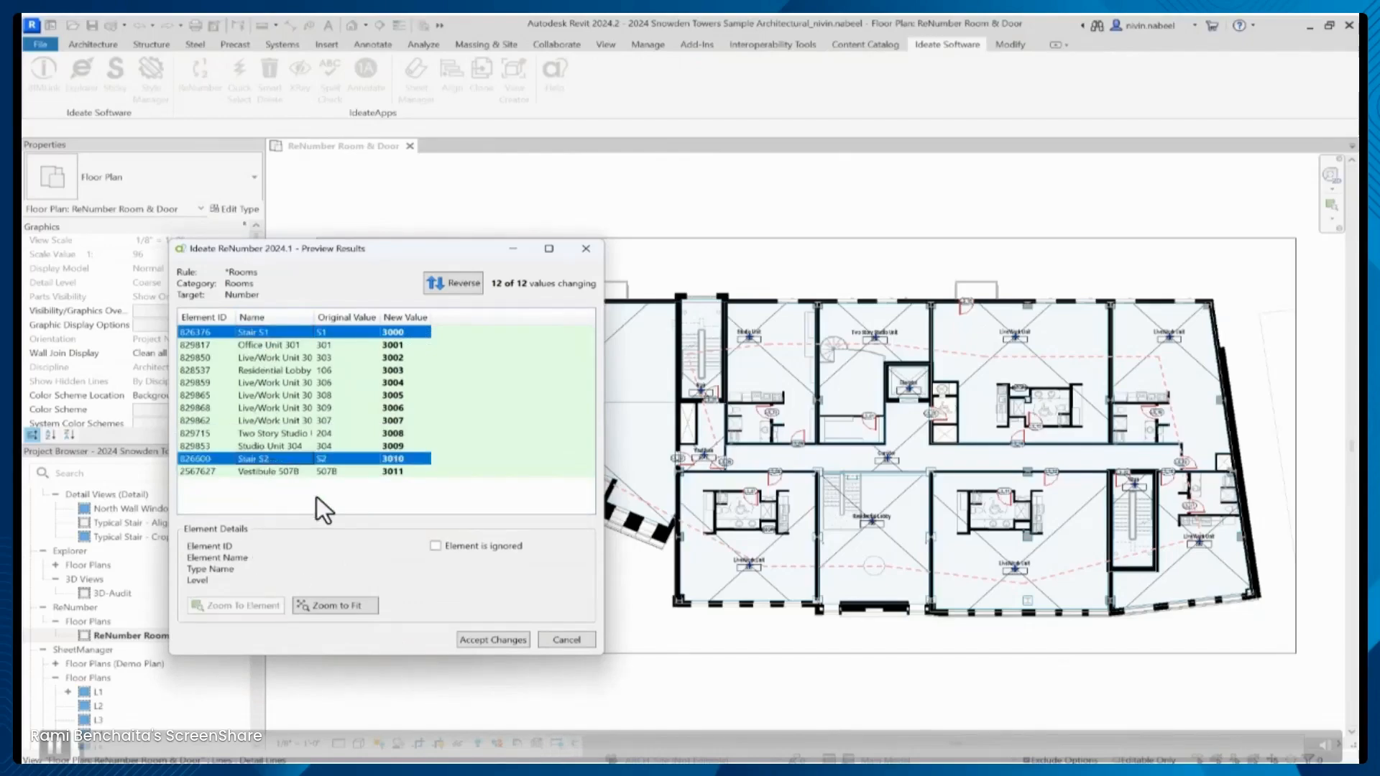
left_click(435, 546)
left_click(495, 637)
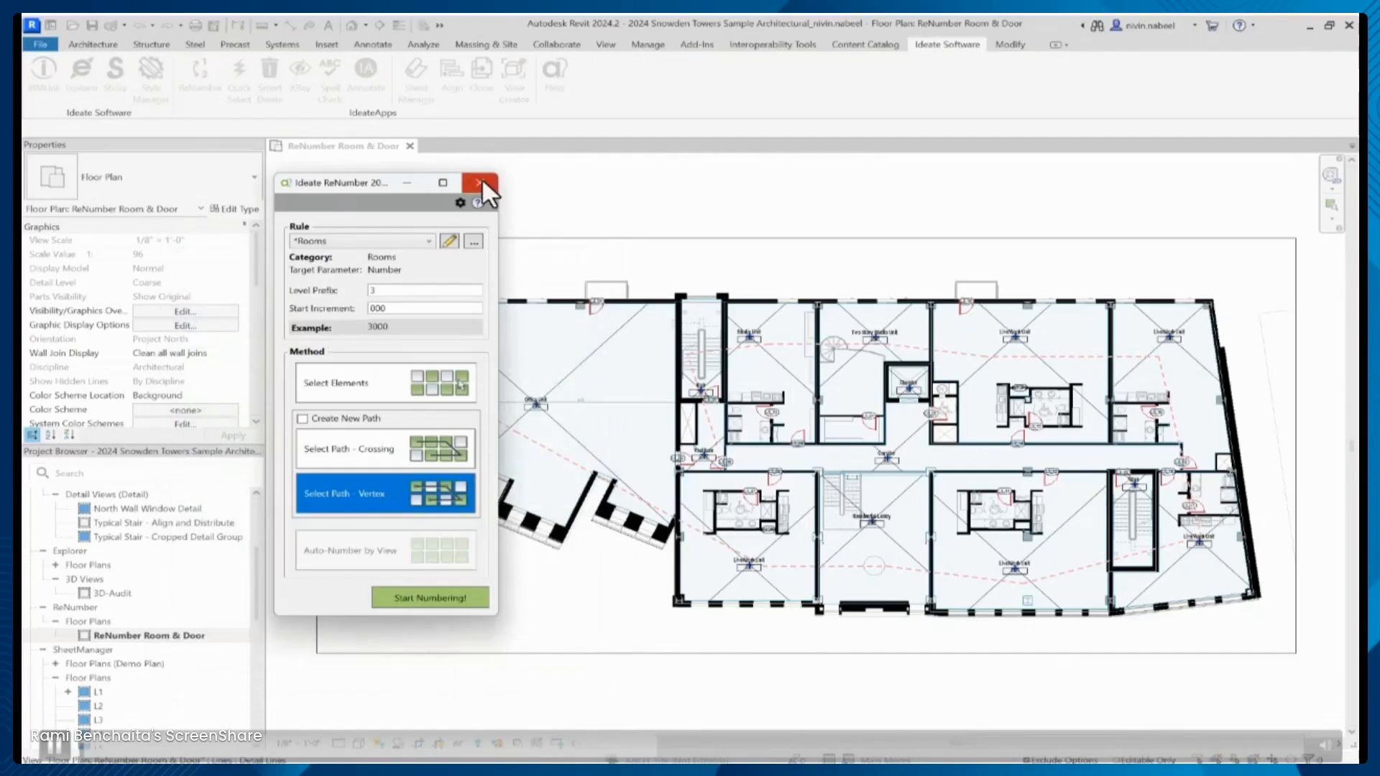
left_click(480, 183)
Examine the room numbers in the plan around the Office Unit, stairs and neighbouring units
scroll(528, 402, "up", 5)
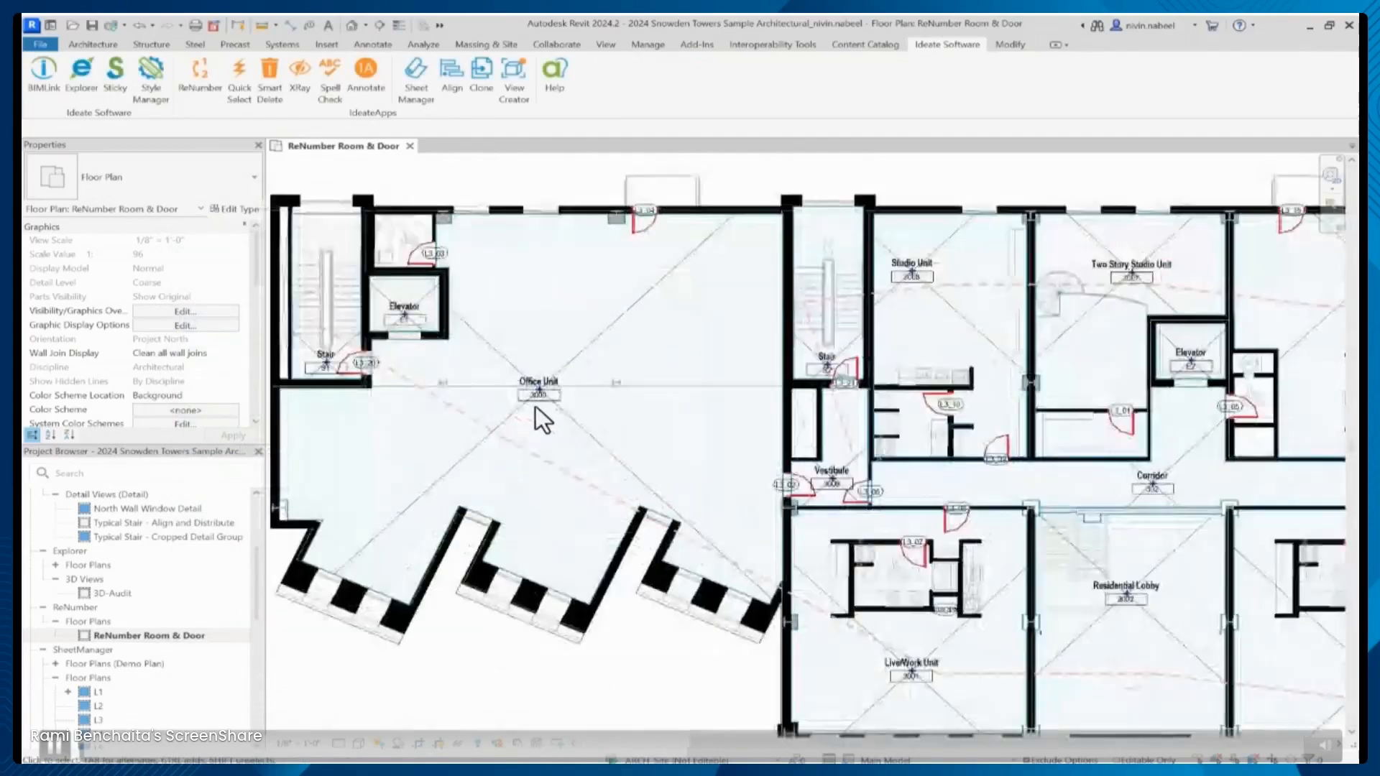
scroll(541, 396, "down", 1)
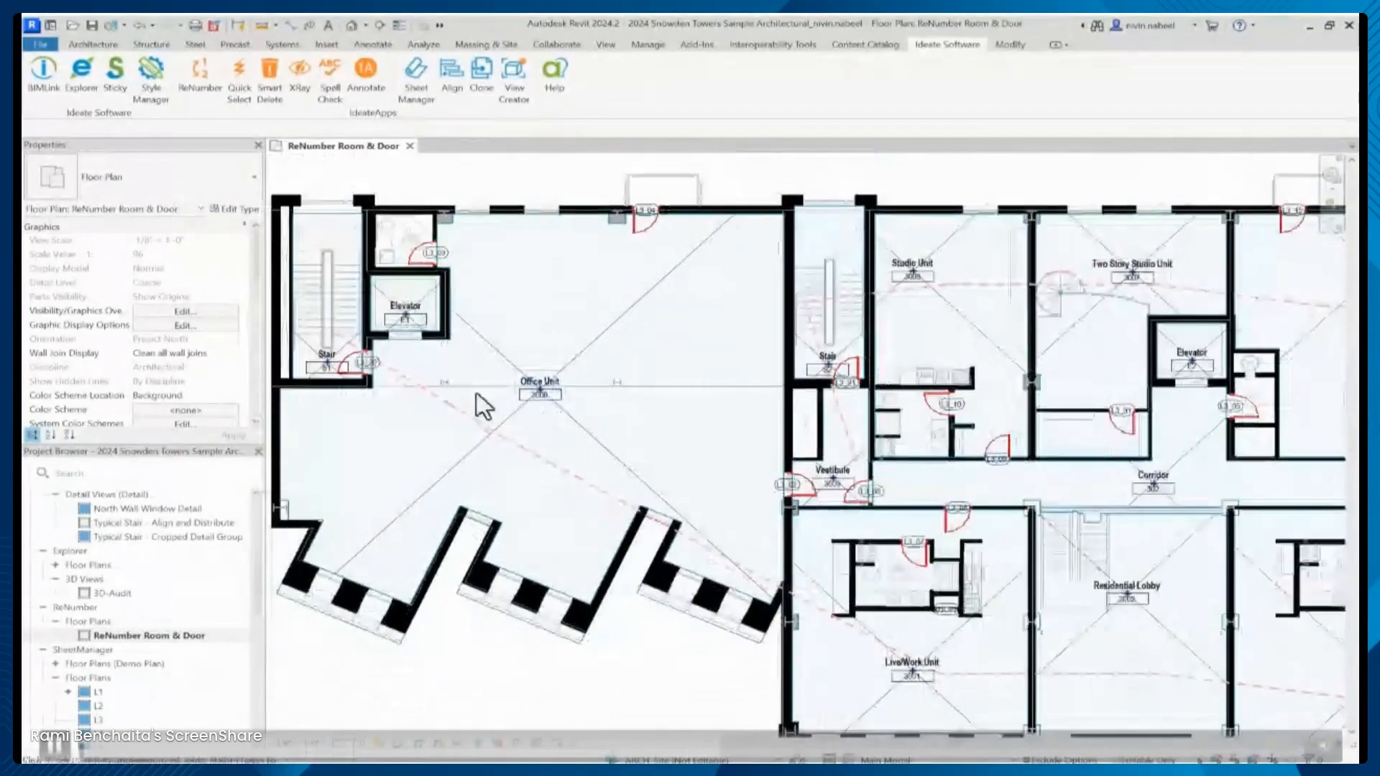
middle_click_drag(441, 401, 473, 411)
scroll(355, 381, "up", 3)
scroll(348, 389, "up", 3)
scroll(347, 390, "down", 7)
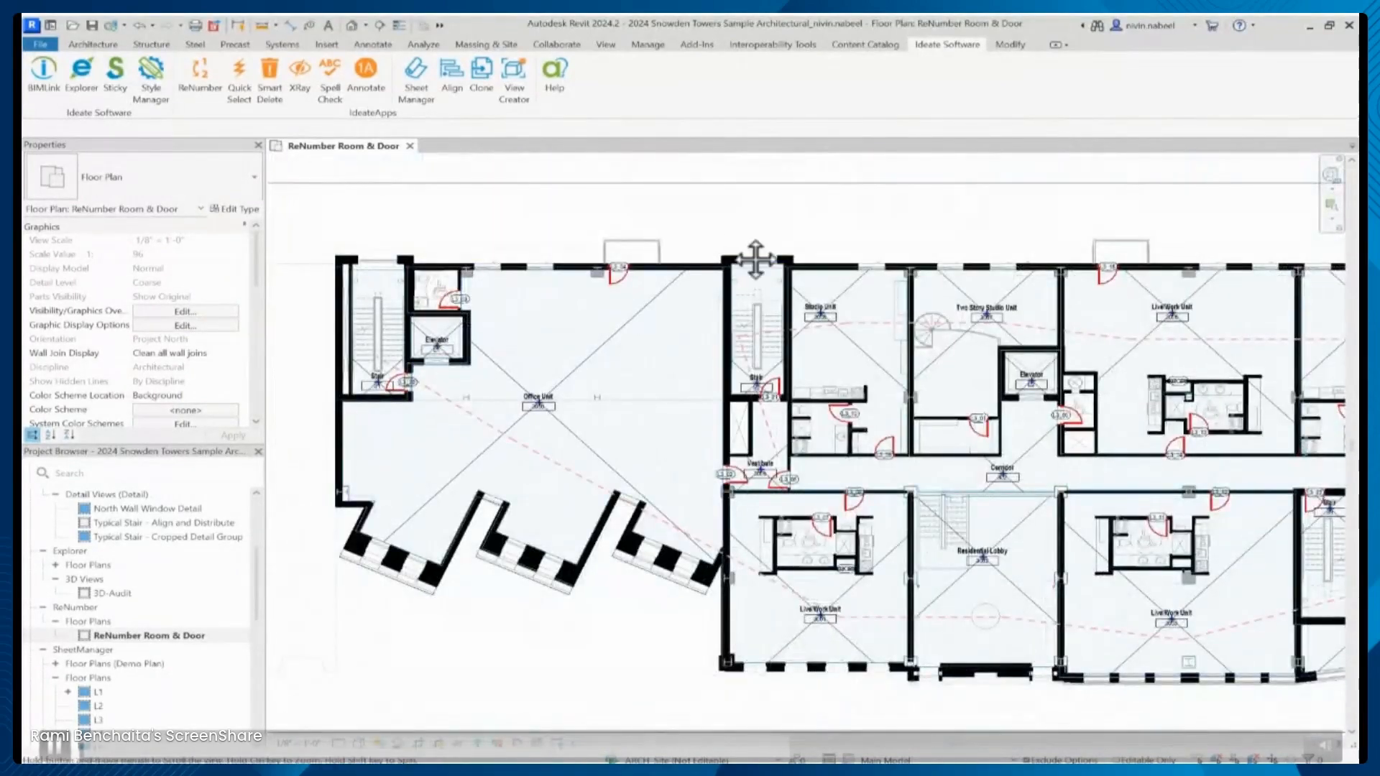
middle_click_drag(755, 258, 699, 296)
scroll(697, 293, "down", 1)
Run ReNumber with the *Doors rule using Auto-Number by View and enlarge the preview to list all doors
left_click(209, 102)
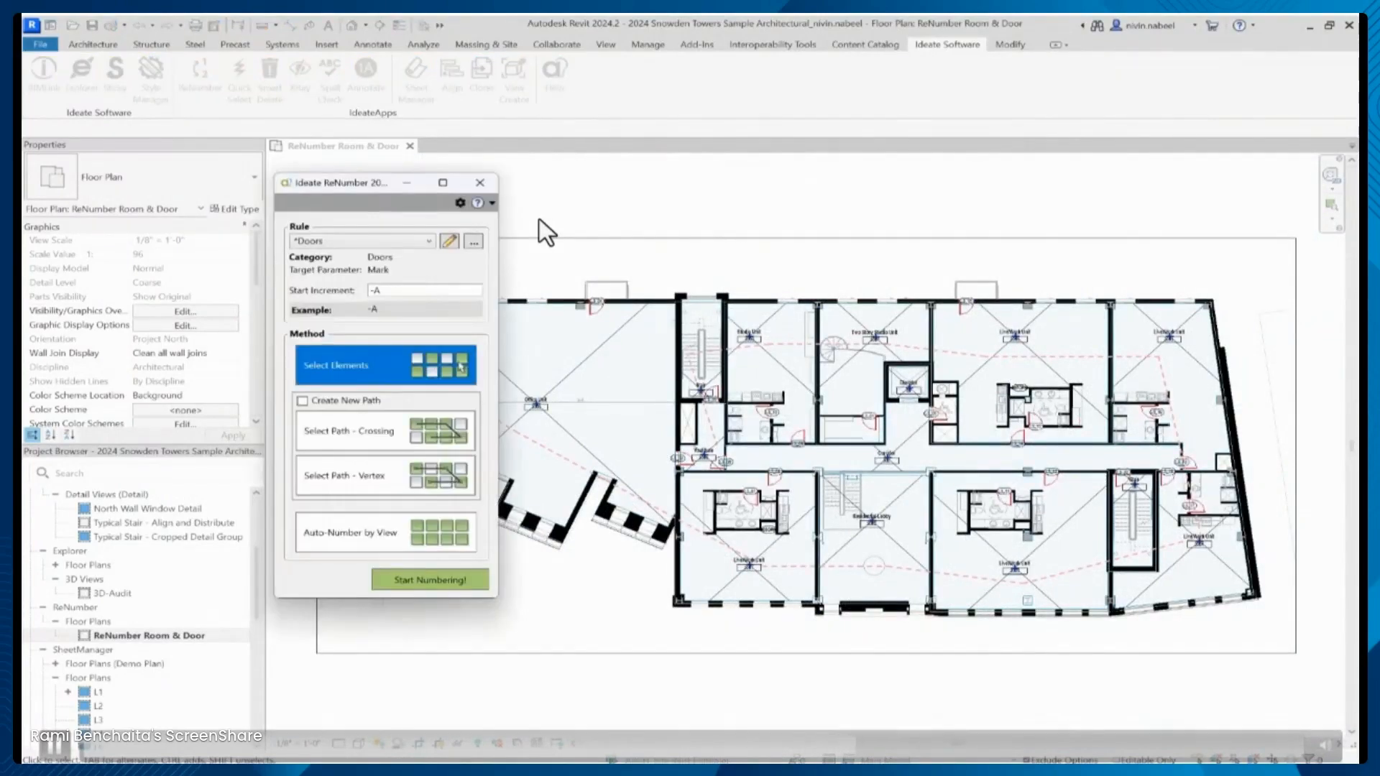
left_click(377, 531)
left_click(426, 578)
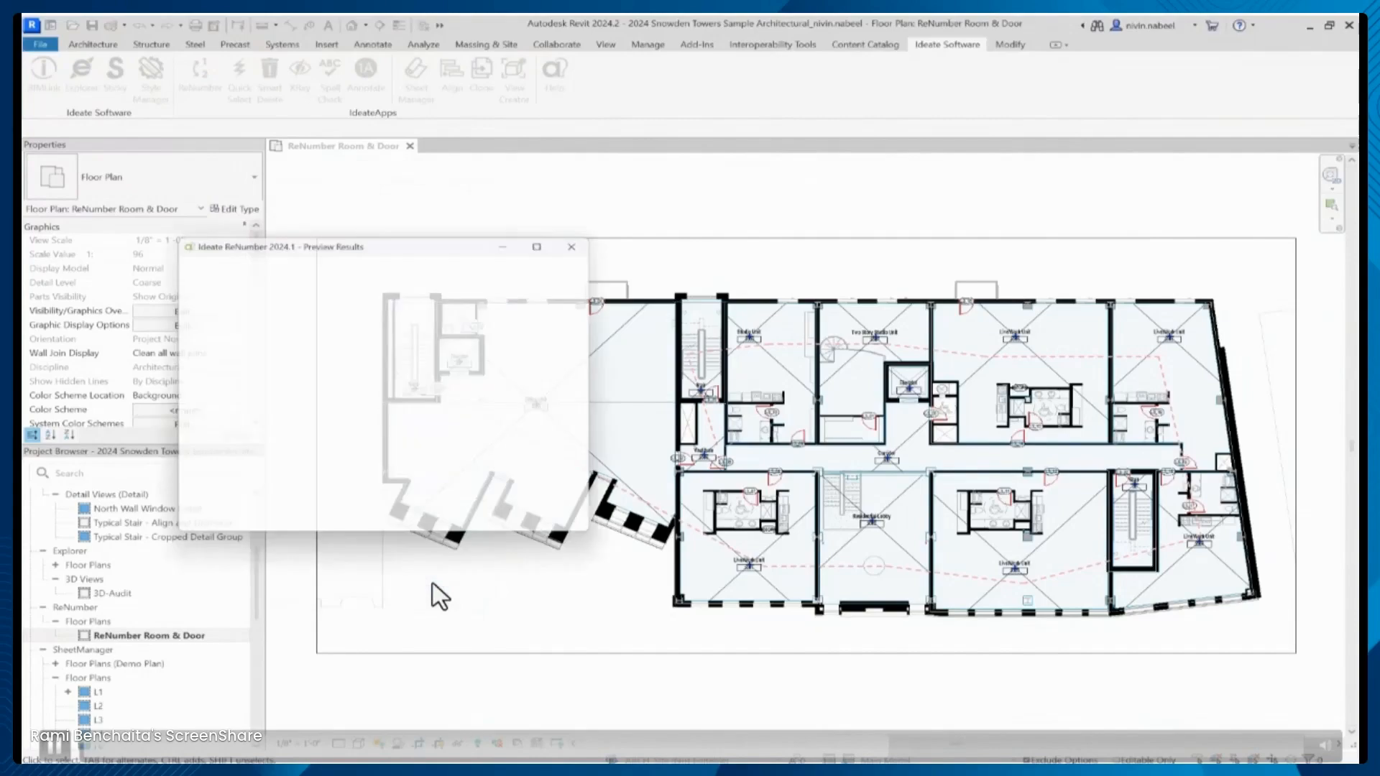
left_click_drag(420, 547, 416, 716)
left_click_drag(424, 231, 423, 152)
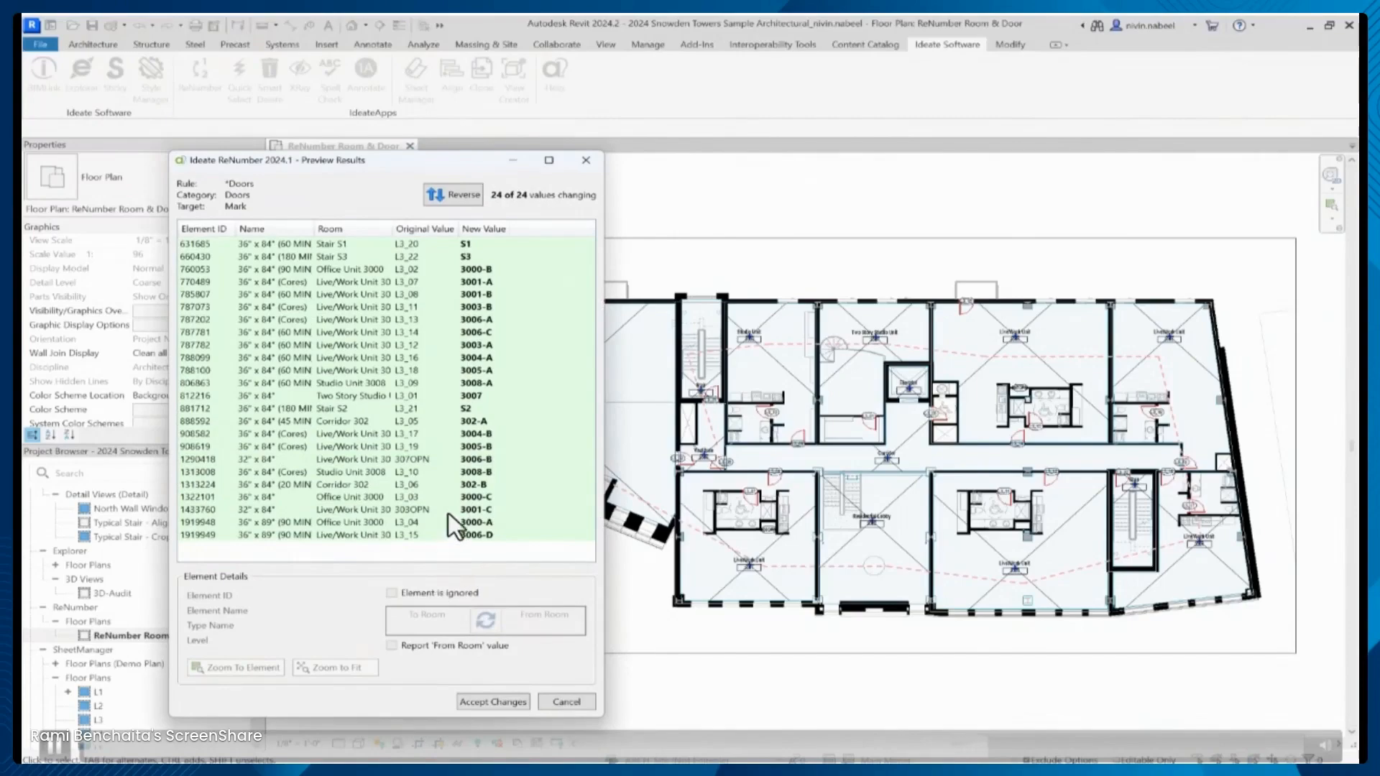
Ignore the Stair S2 door in the door renumbering, accept the other changes, and check the door marks around Live/Work Unit 3001
left_click(463, 408)
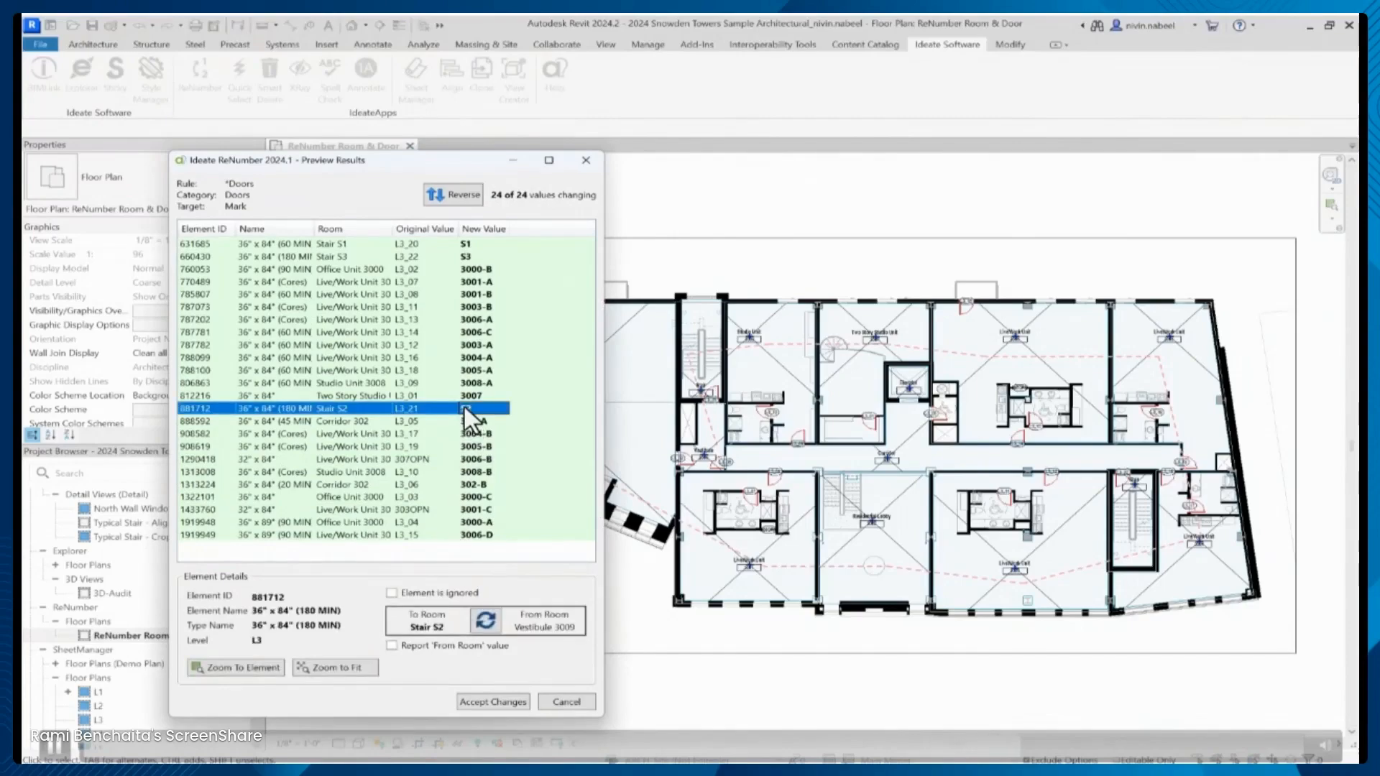
left_click(485, 619)
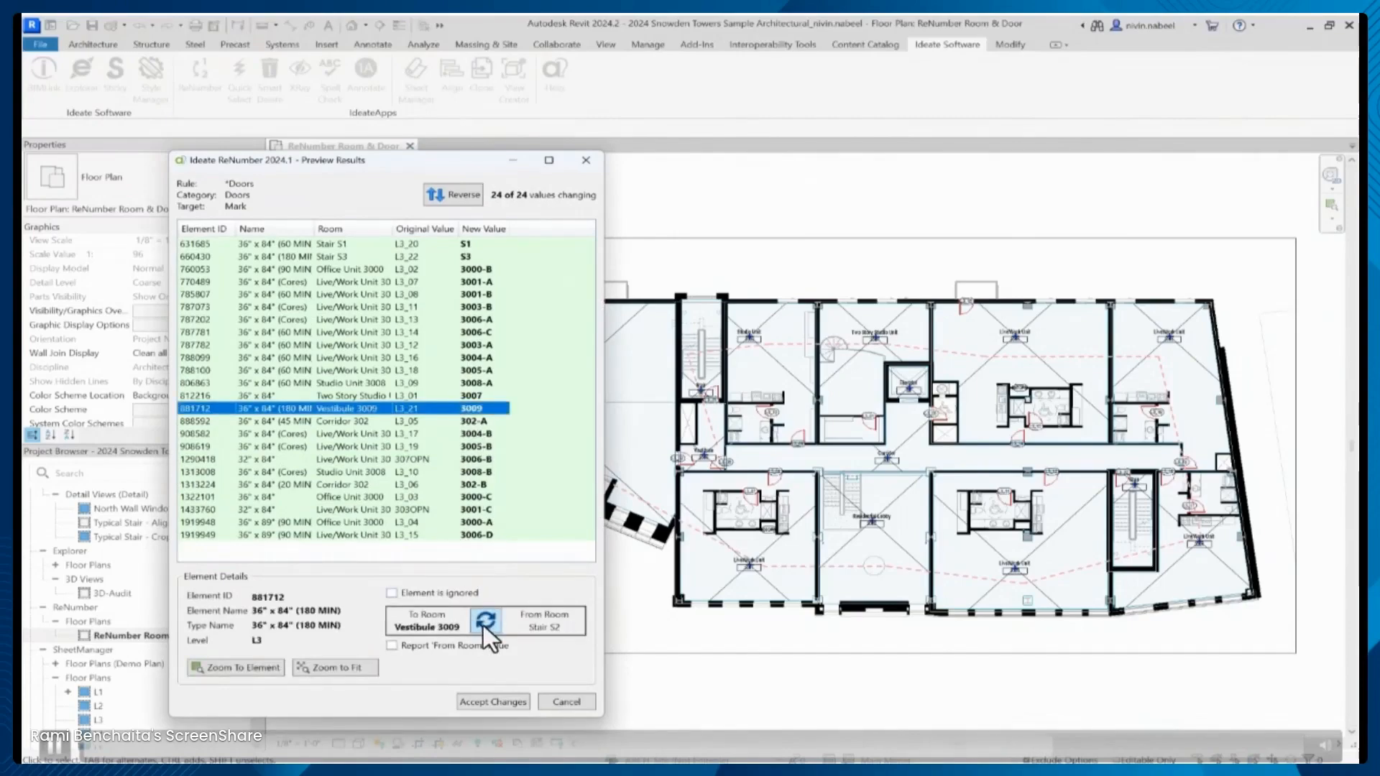
left_click(485, 621)
left_click(452, 595)
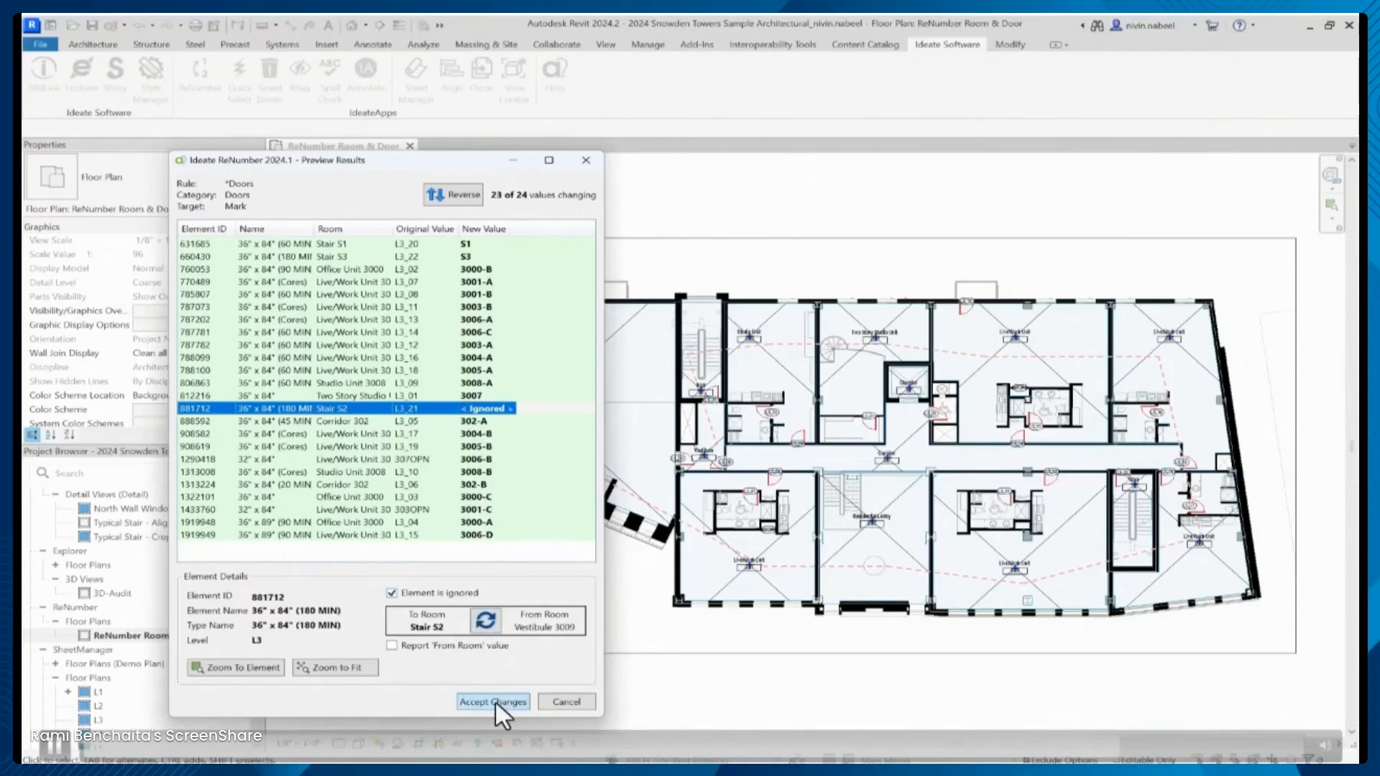
left_click(495, 702)
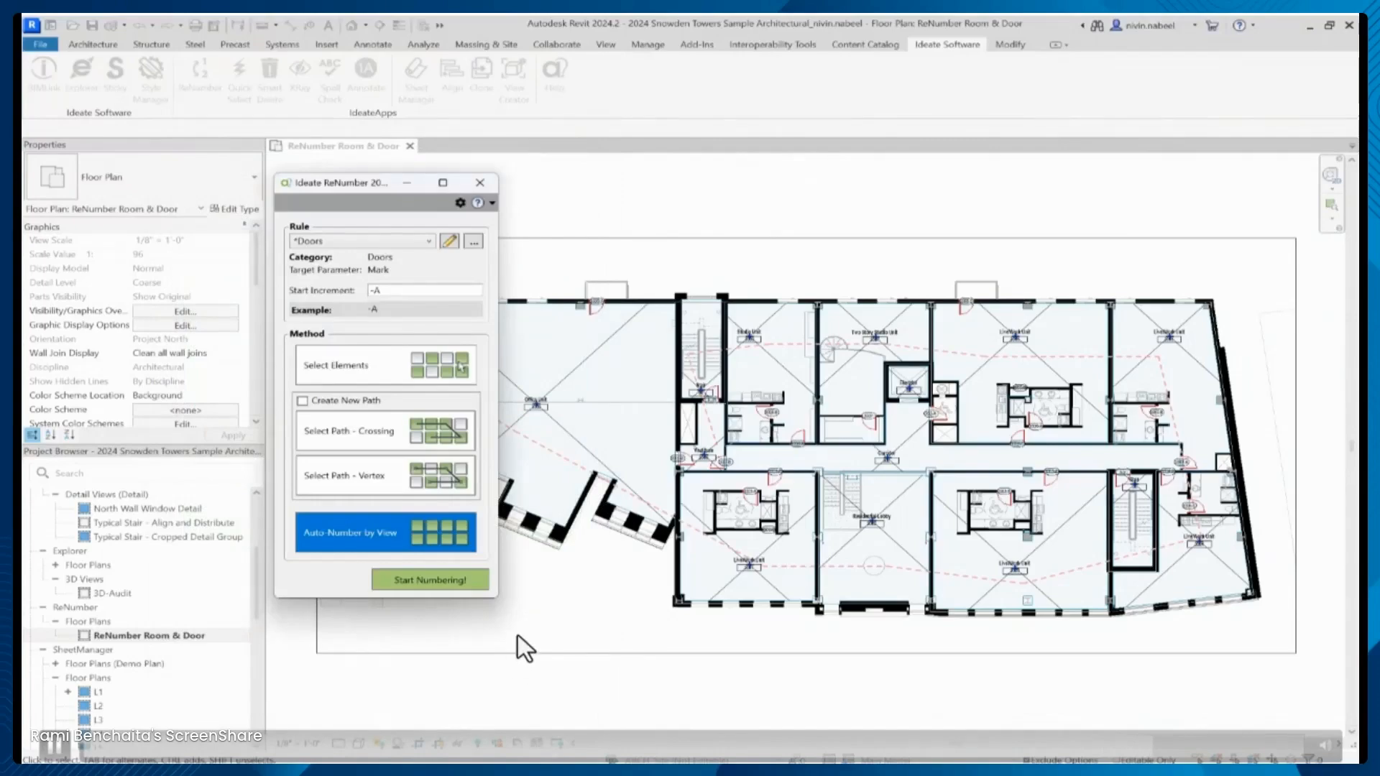
left_click(481, 183)
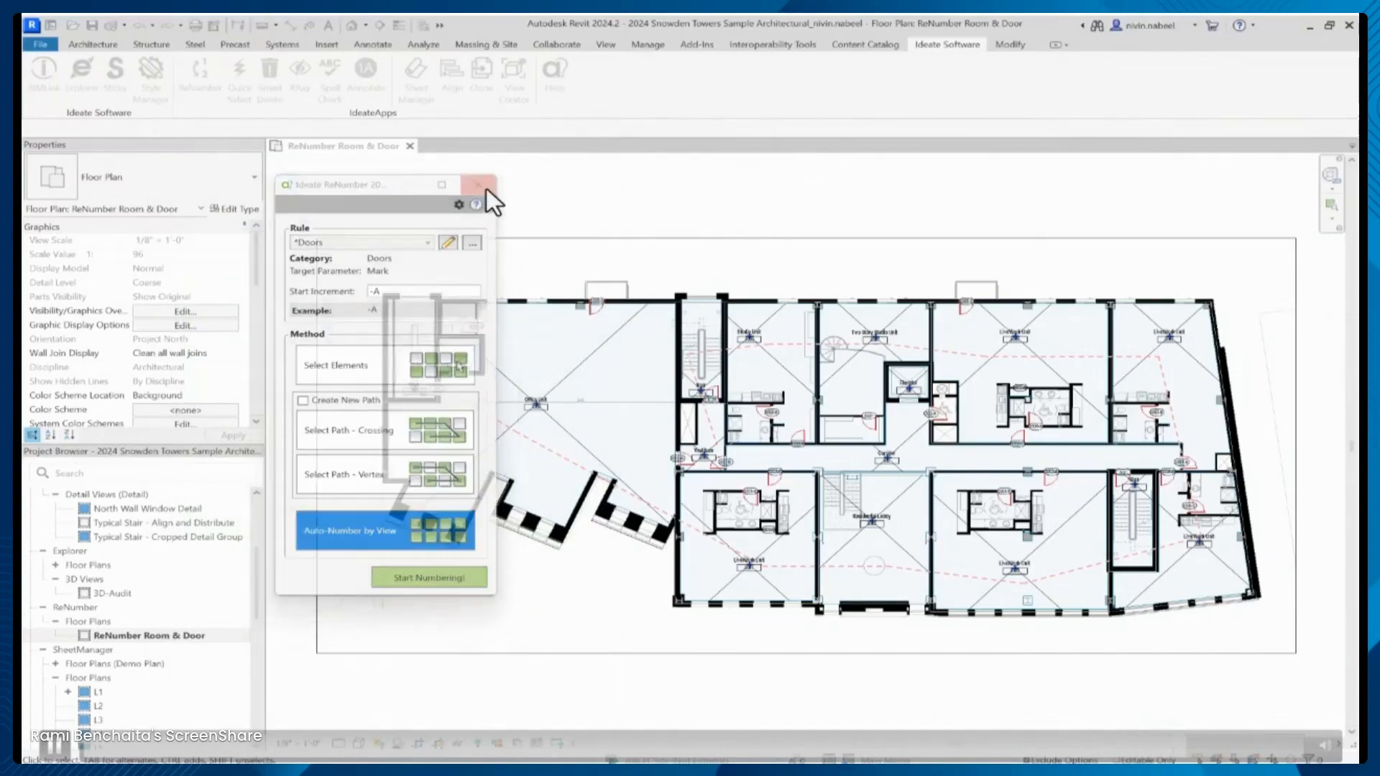
scroll(805, 532, "up", 6)
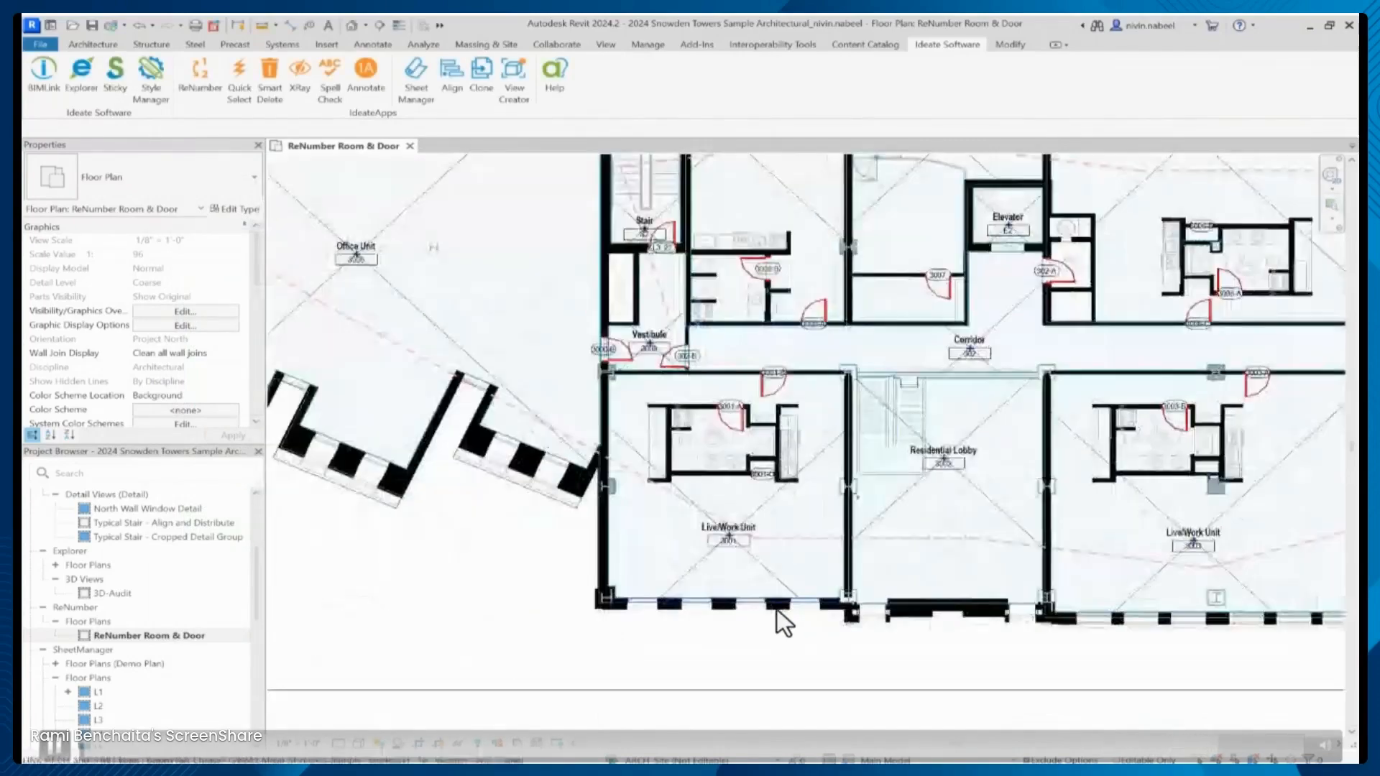
middle_click_drag(764, 392, 792, 521)
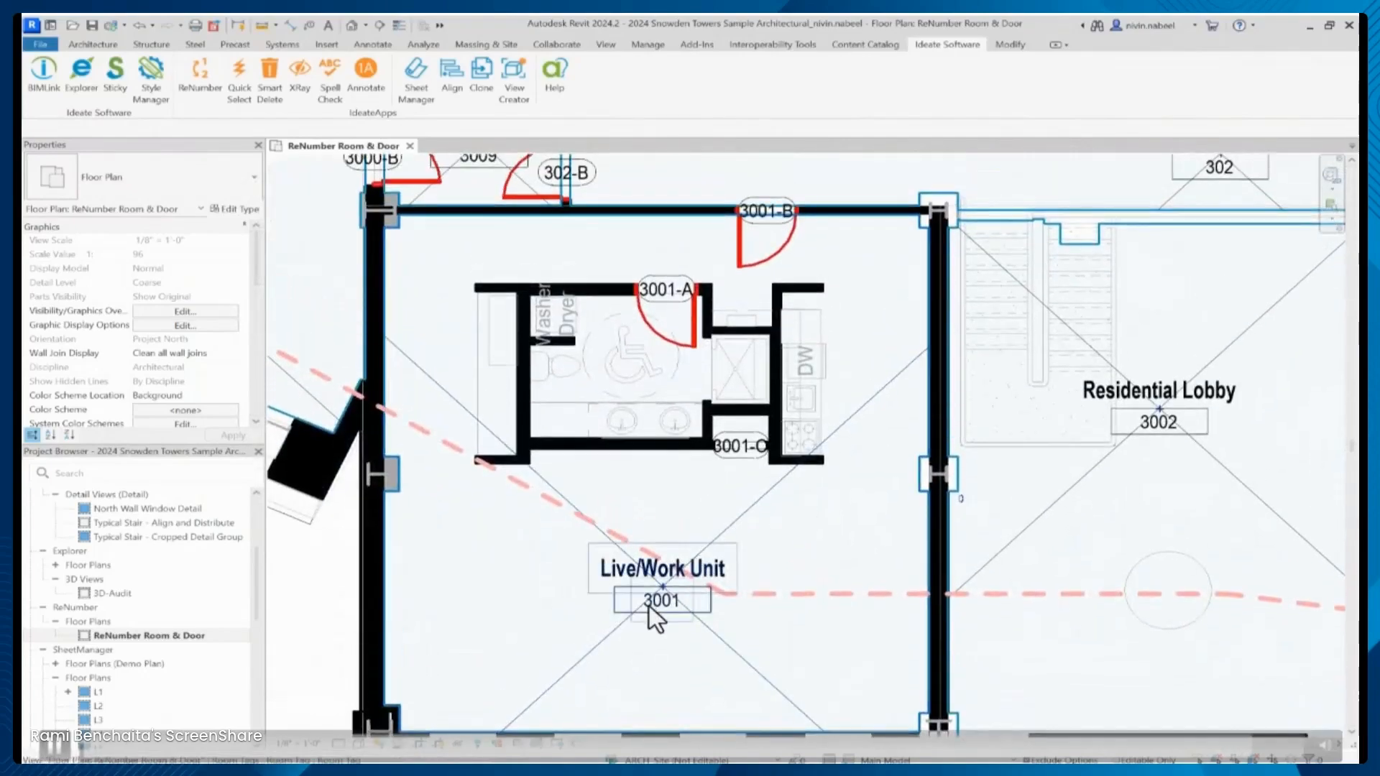
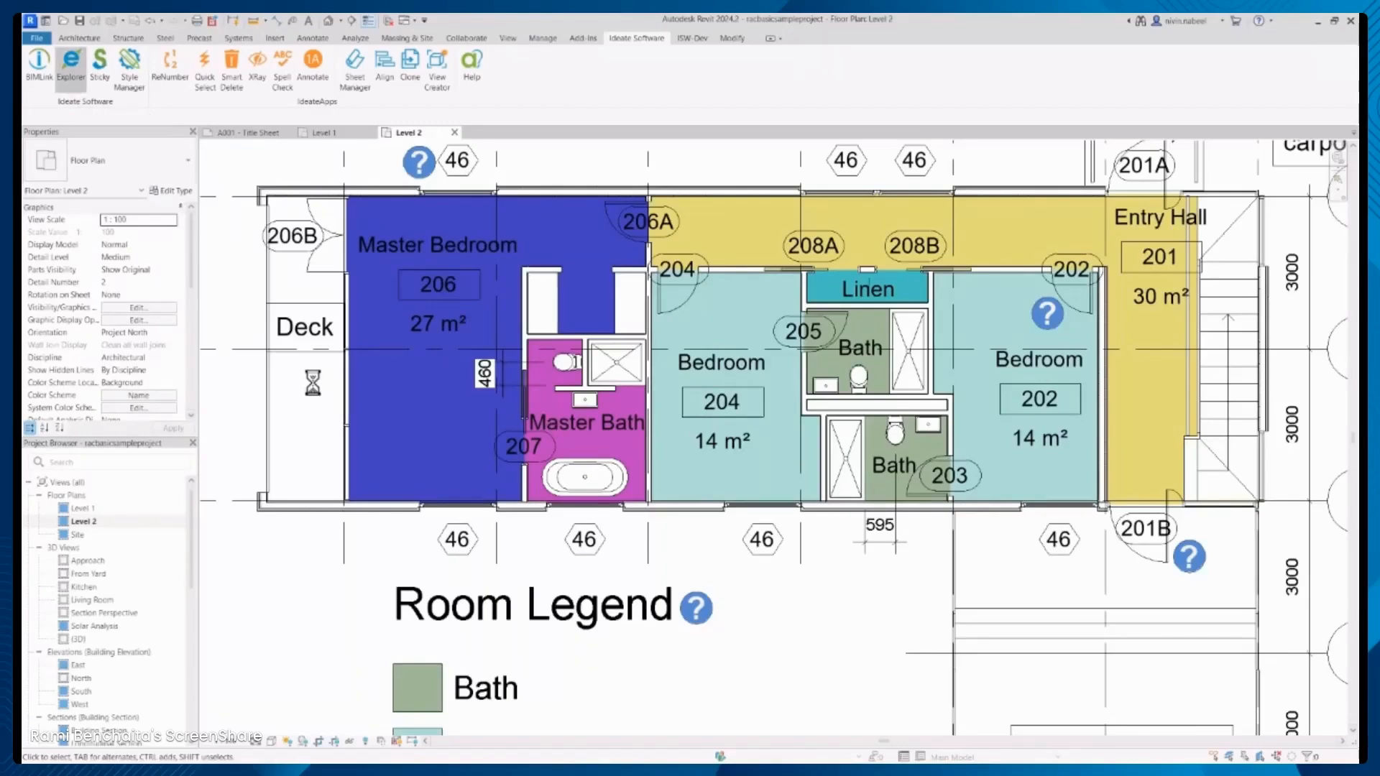
List the project warnings in Ideate Explorer and inspect the element pairs under the identical instances warning in the Level 2 plan
left_click(325, 270)
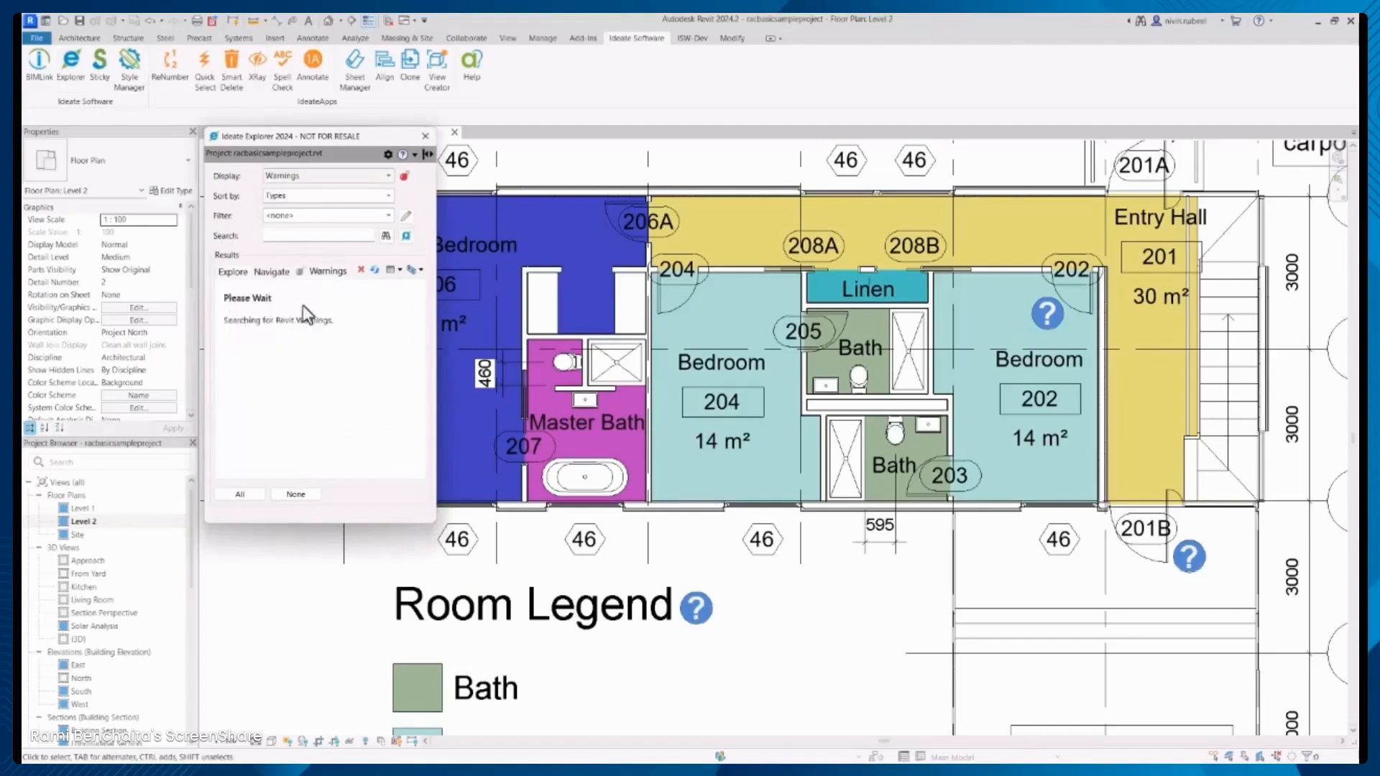
left_click(300, 315)
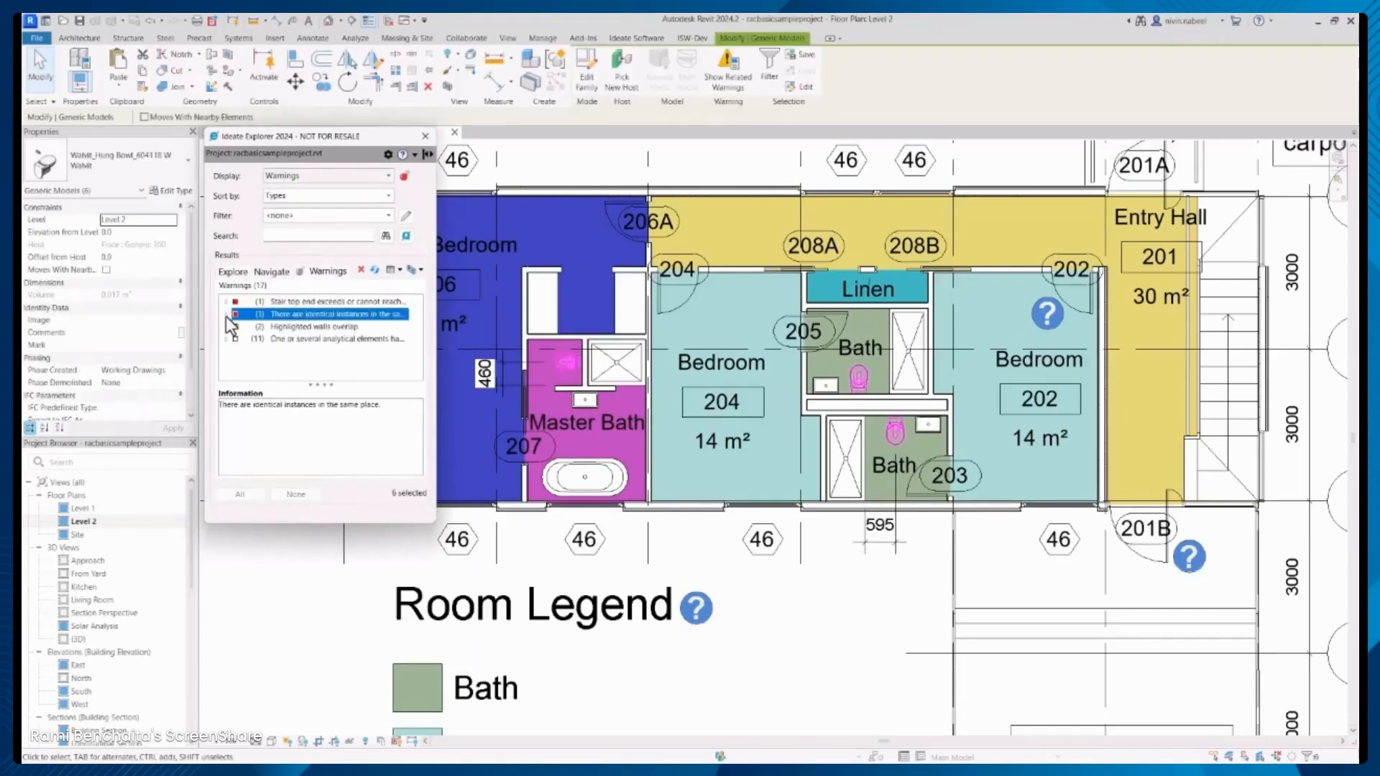
left_click(226, 315)
left_click(270, 327)
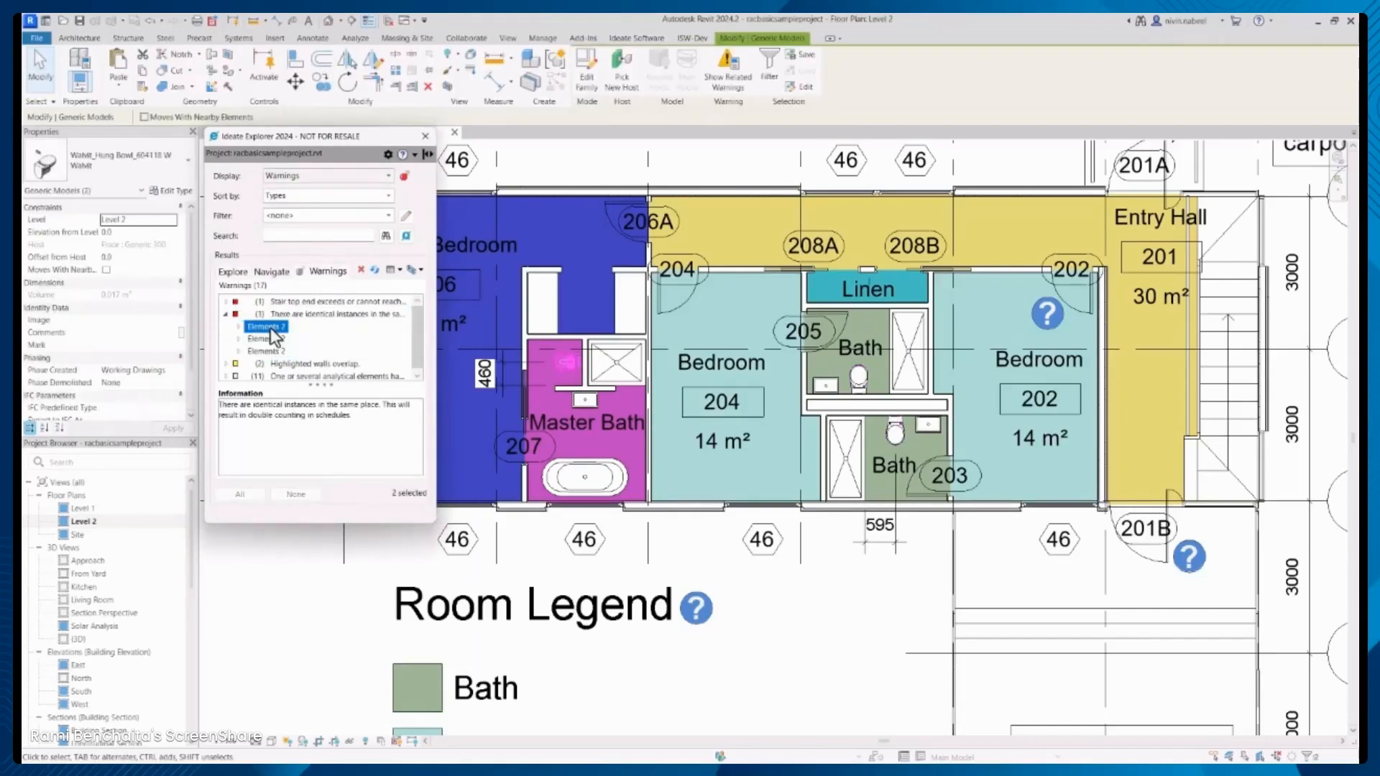
left_click(272, 351)
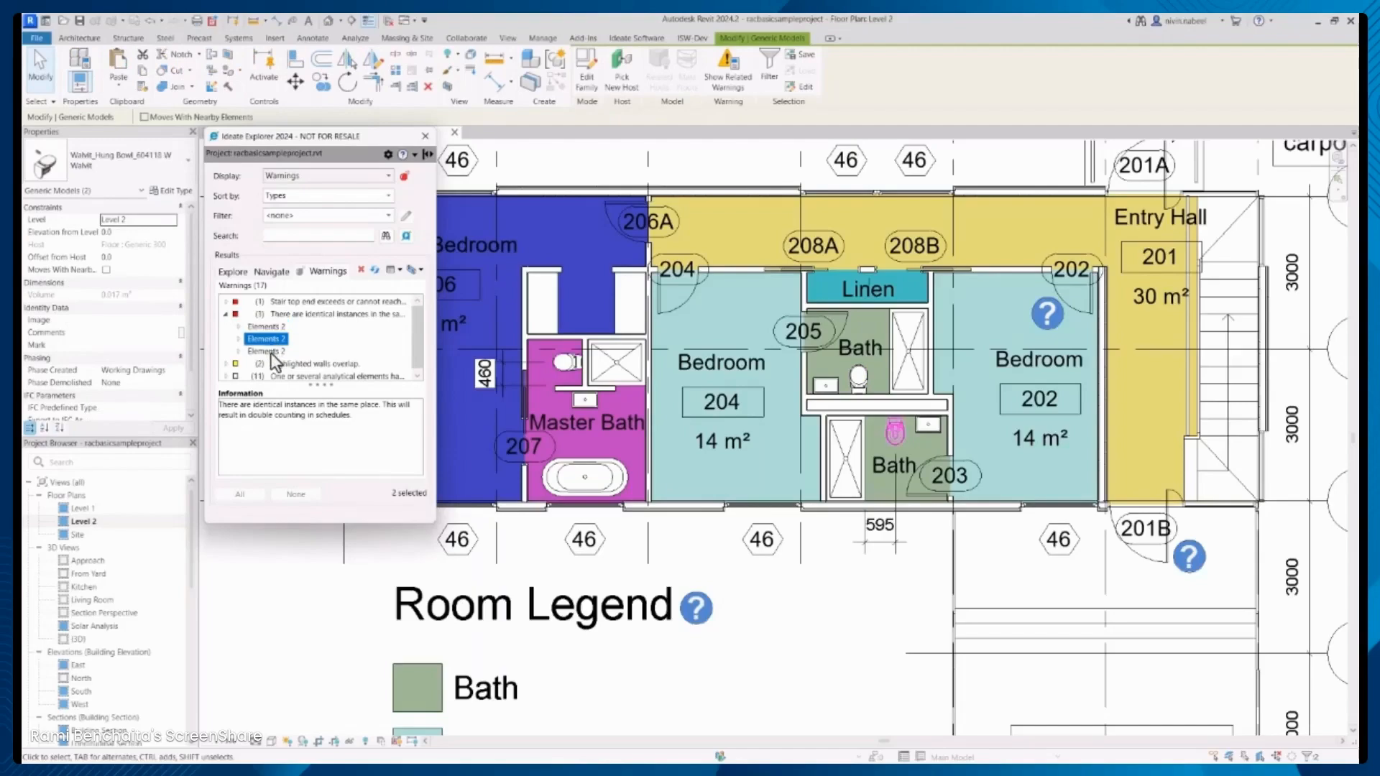
Select all elements under the identical instances warning and list them by category in SmartDelete beside the Explorer window
left_click(276, 315)
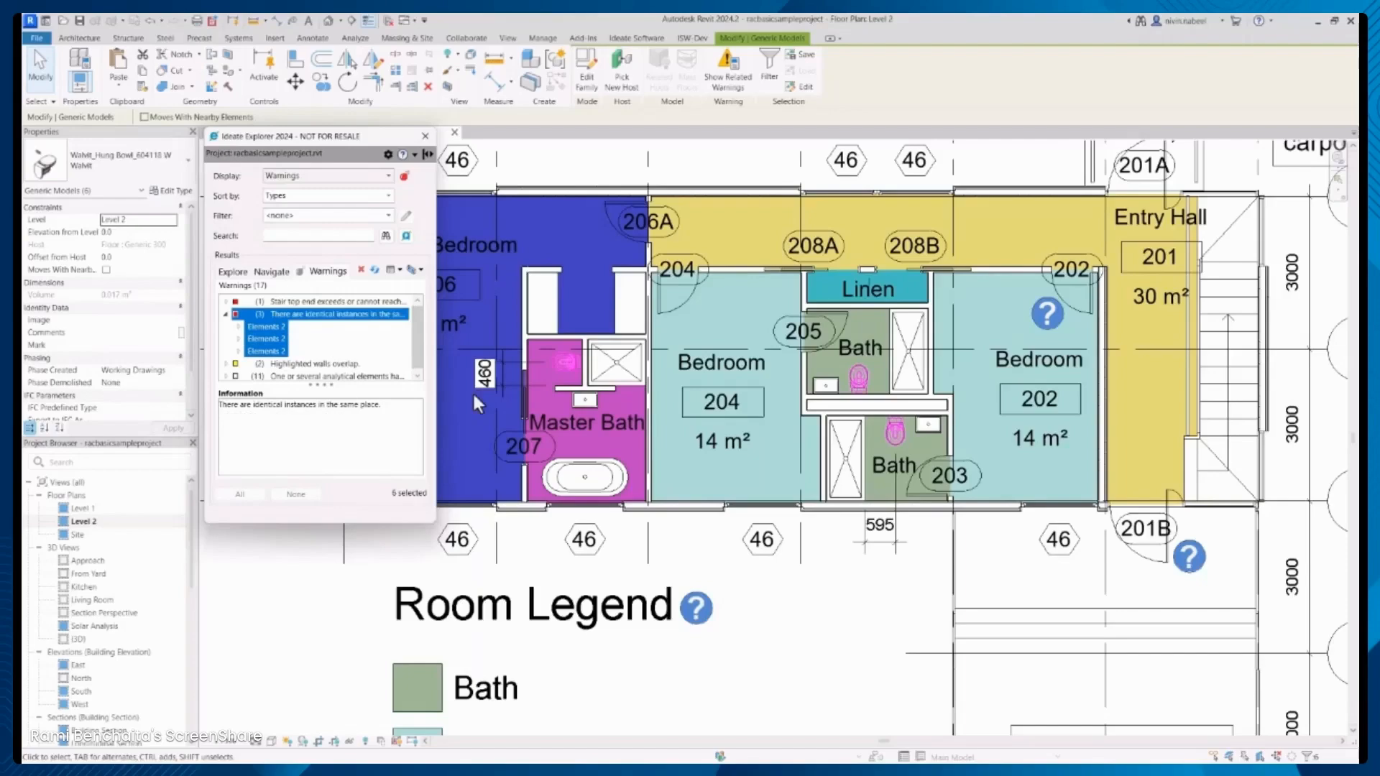
right_click(330, 312)
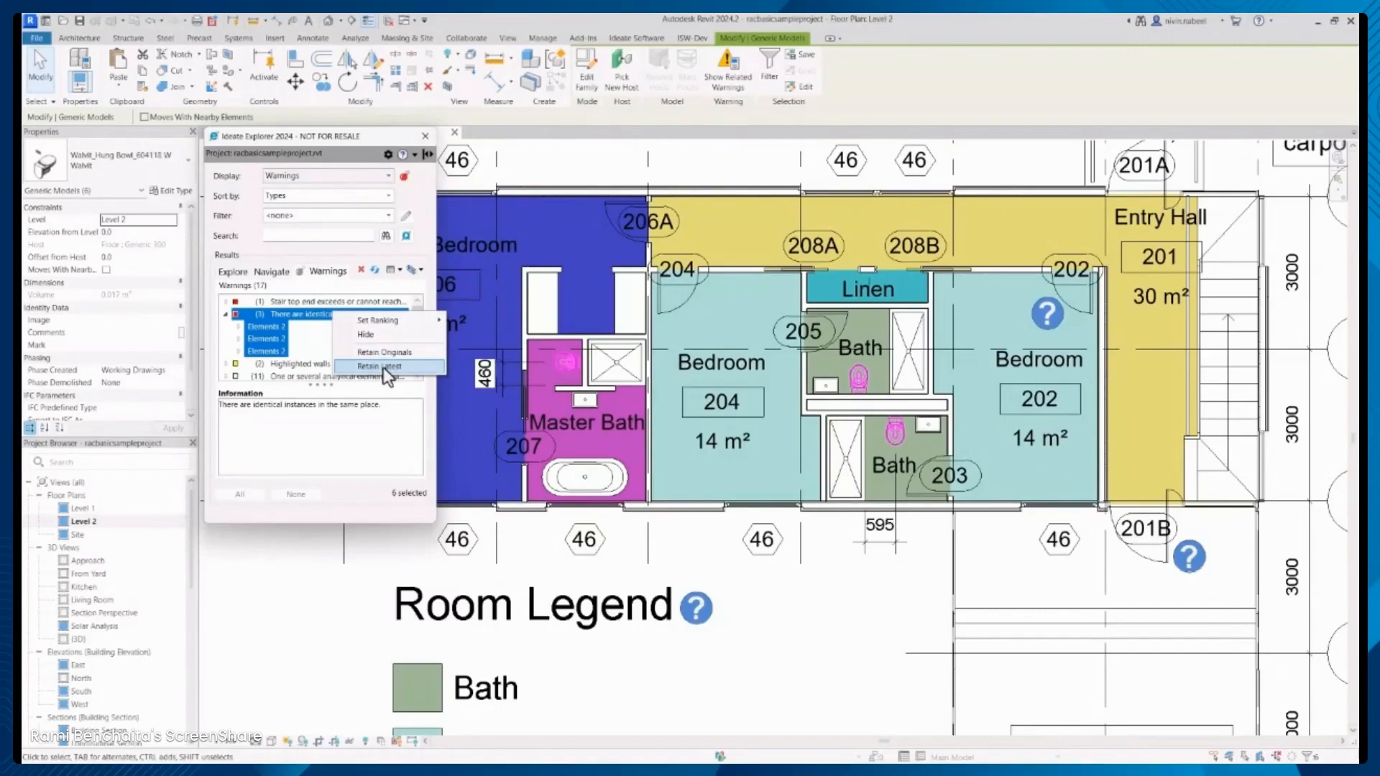
left_click(325, 314)
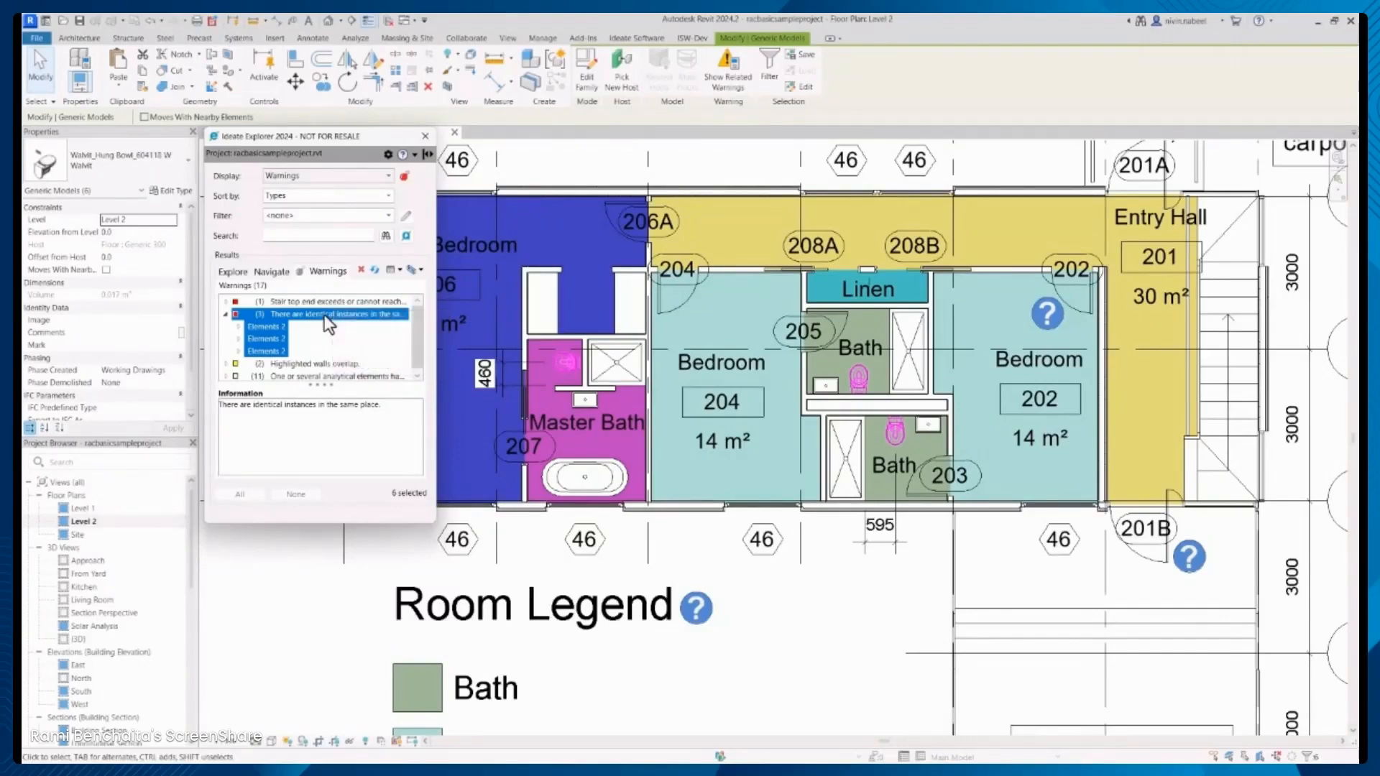
left_click(646, 38)
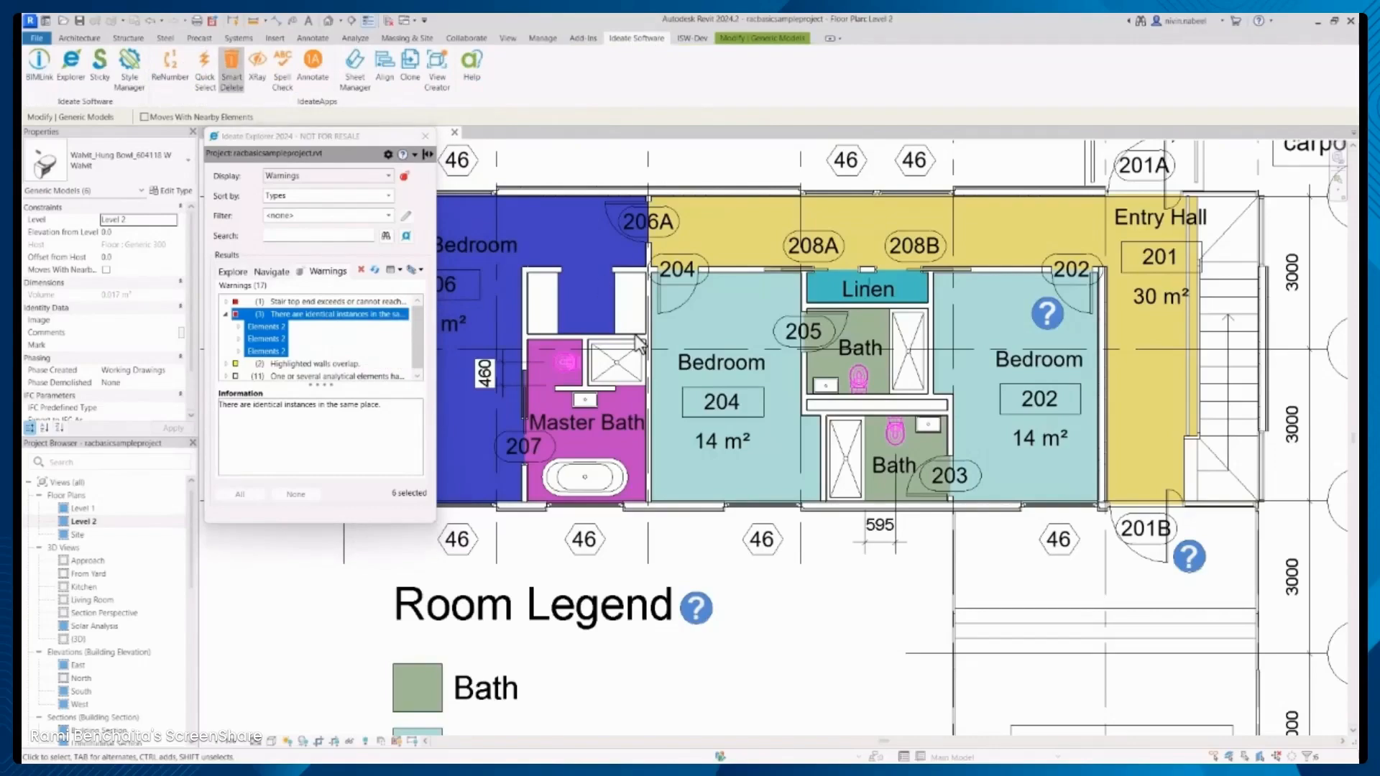
left_click_drag(555, 139, 1134, 193)
left_click(824, 253)
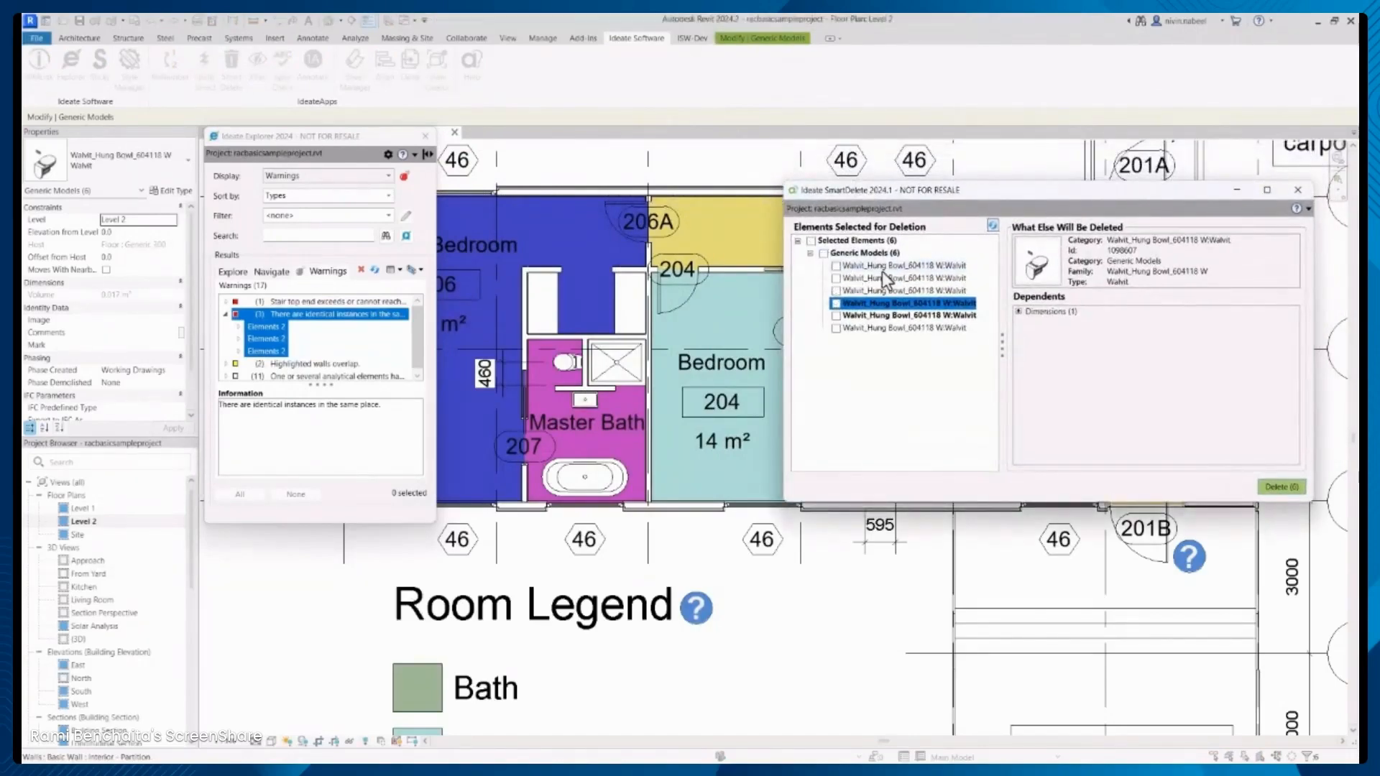
Mark the first two listed Walvit_Hung Bowl duplicates without dependents for deletion, locating them in the plan
left_click(836, 266)
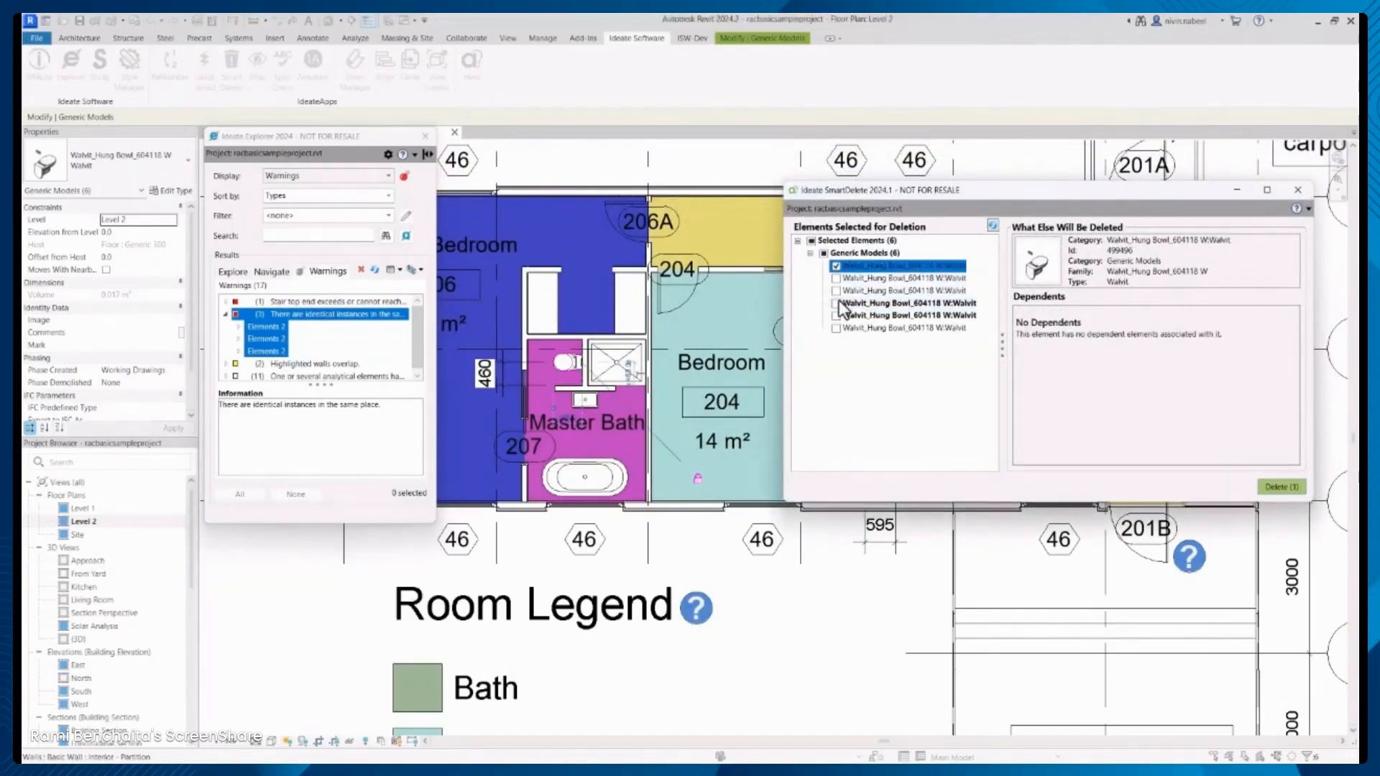
double_click(868, 266)
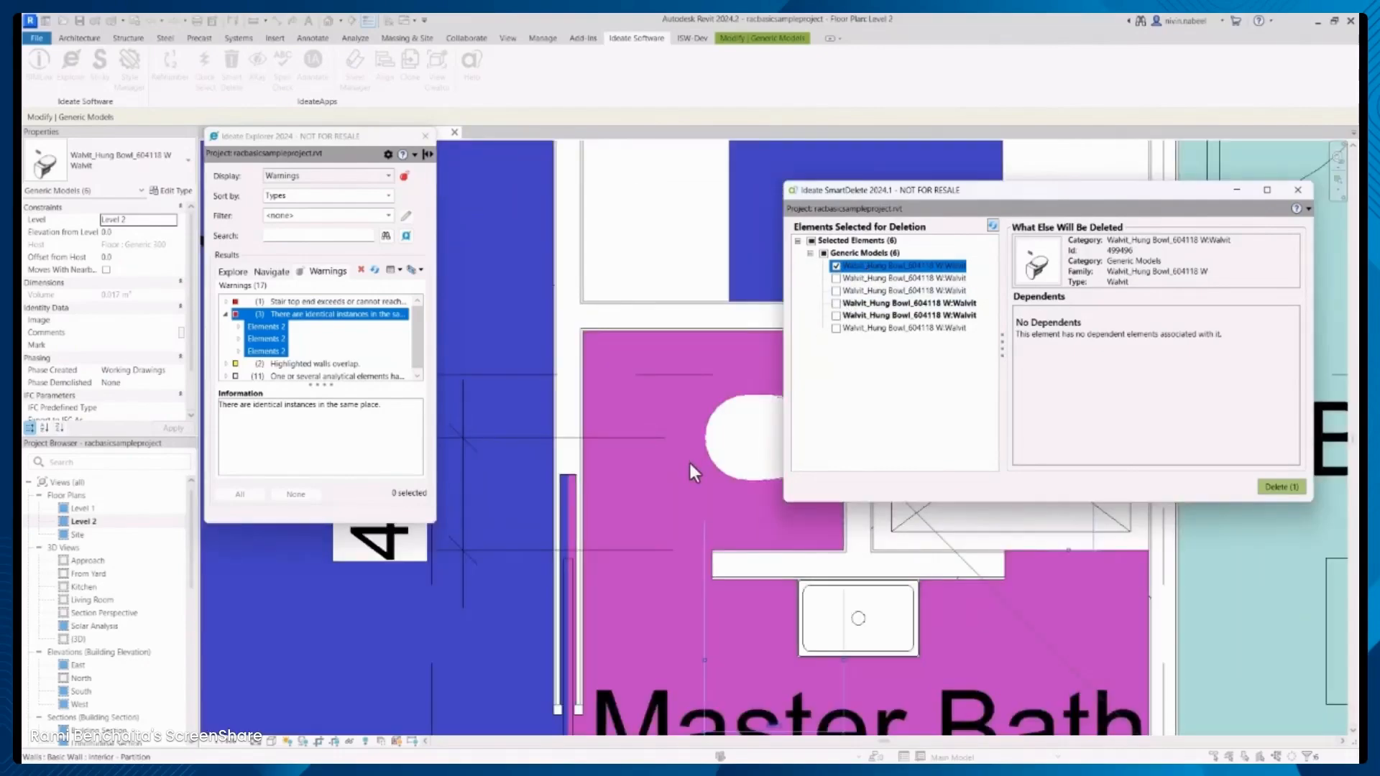
left_click(859, 278)
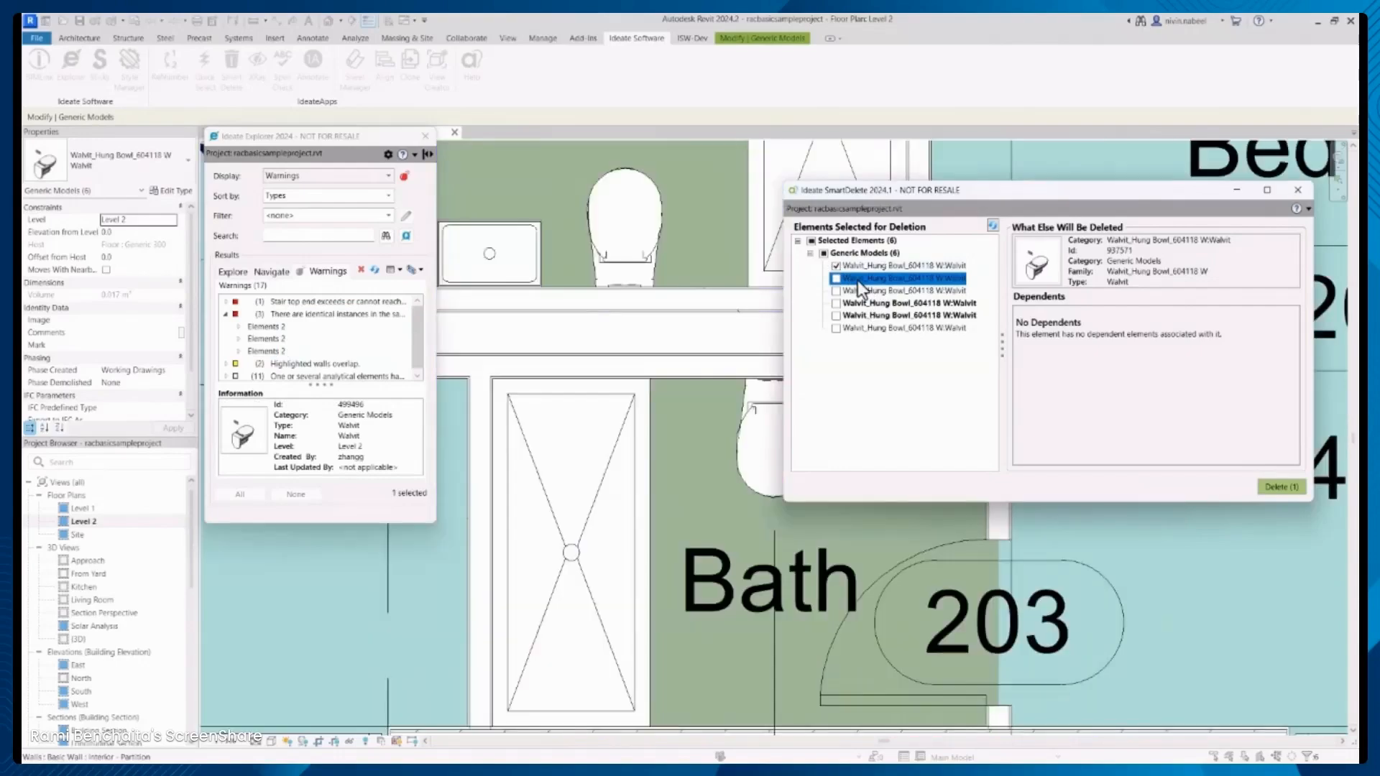
left_click(835, 279)
left_click(848, 291)
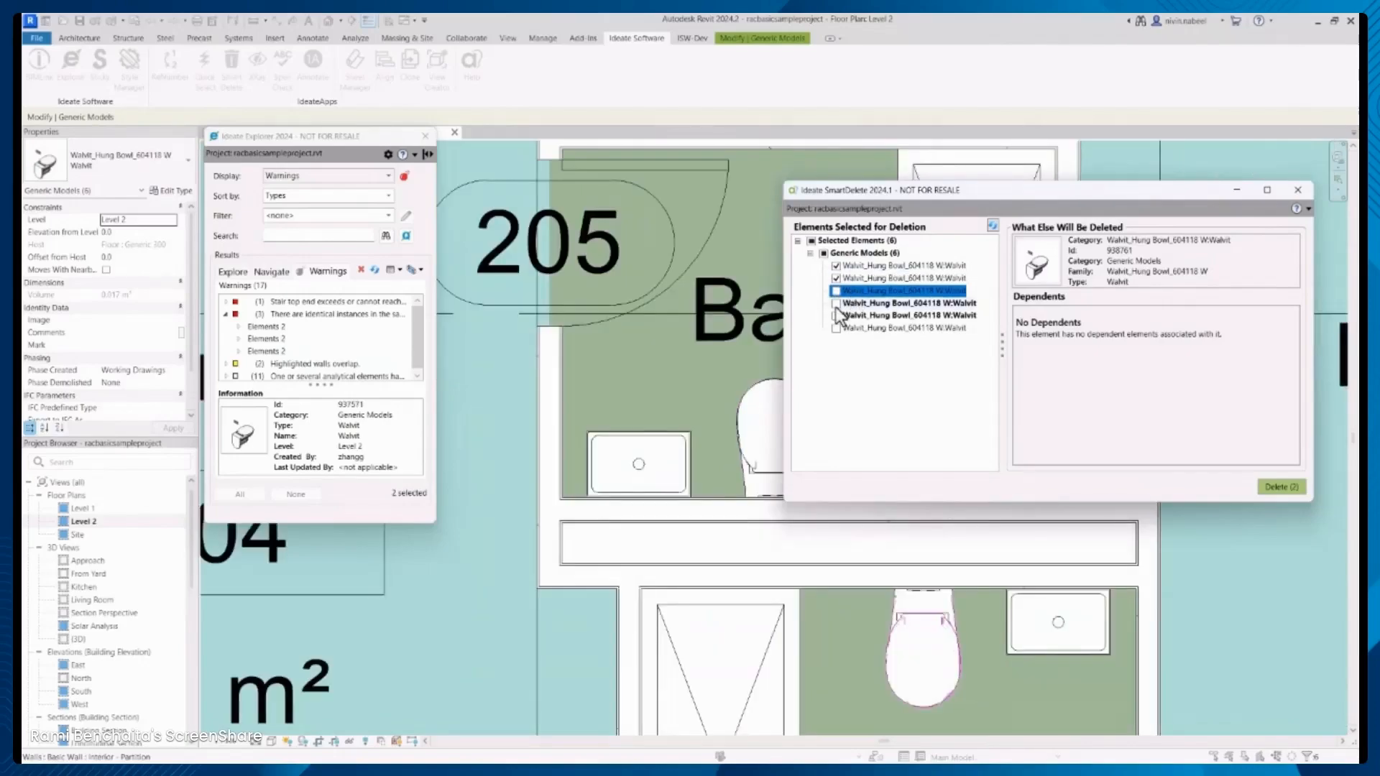
Compare the remaining toilets' dependents and element Ids, mark the last listed duplicate as well, and delete the three marked toilets
left_click(858, 304)
left_click(858, 317)
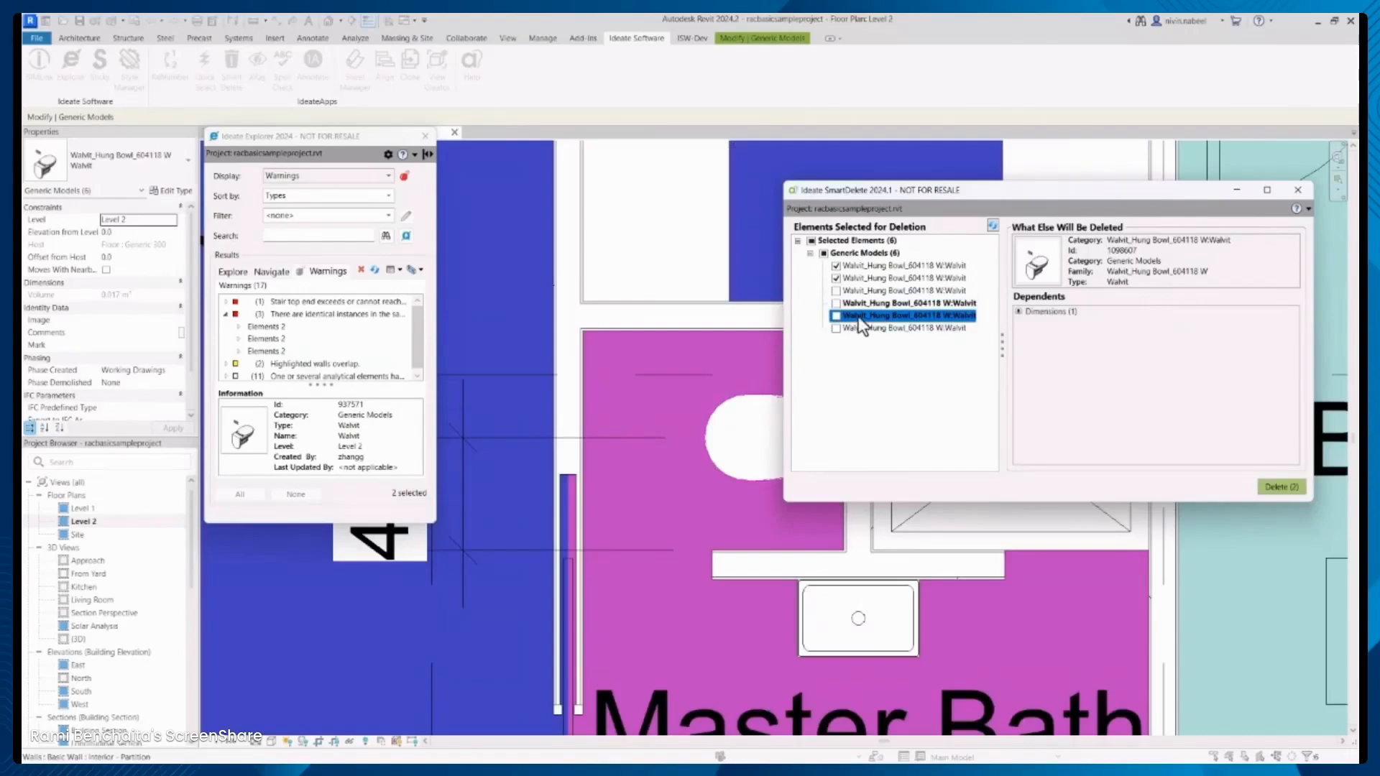
left_click(858, 305)
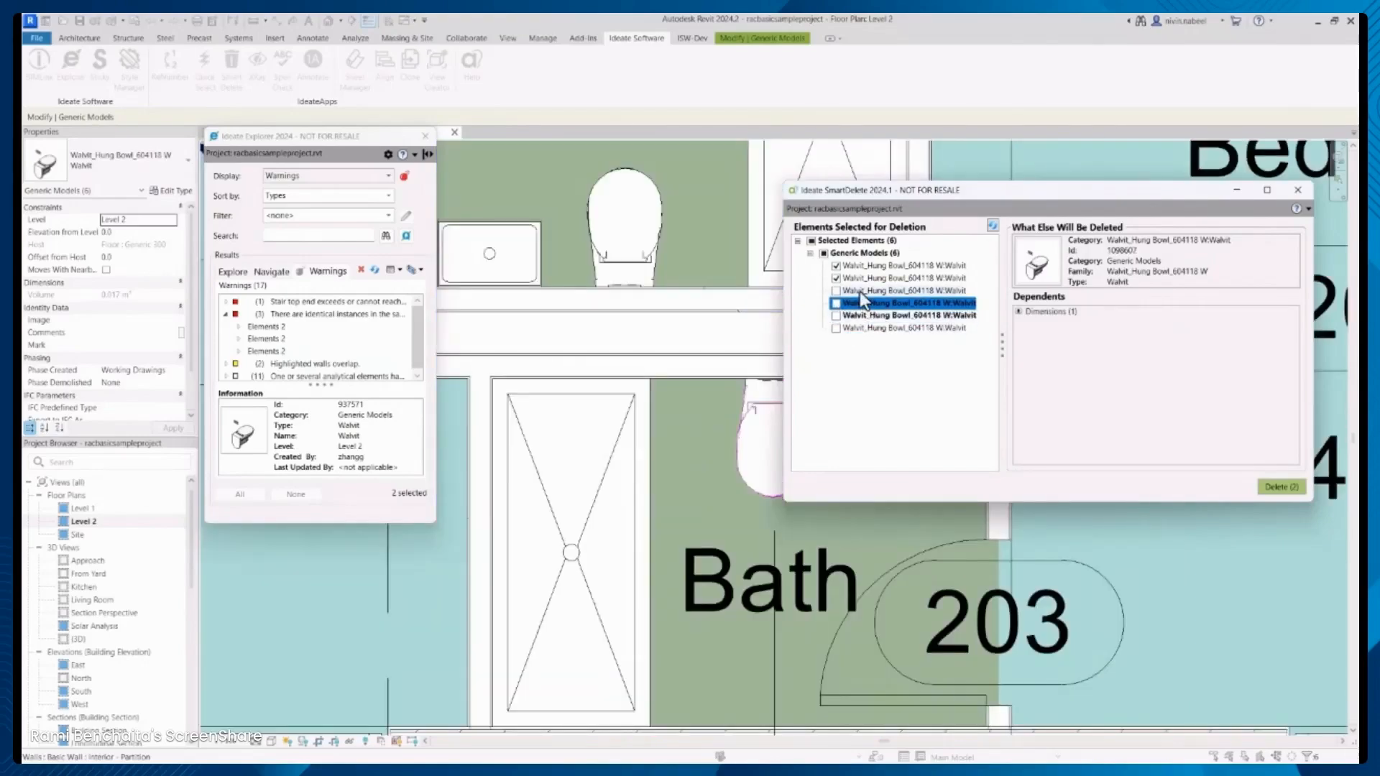
left_click(859, 291)
left_click(864, 330)
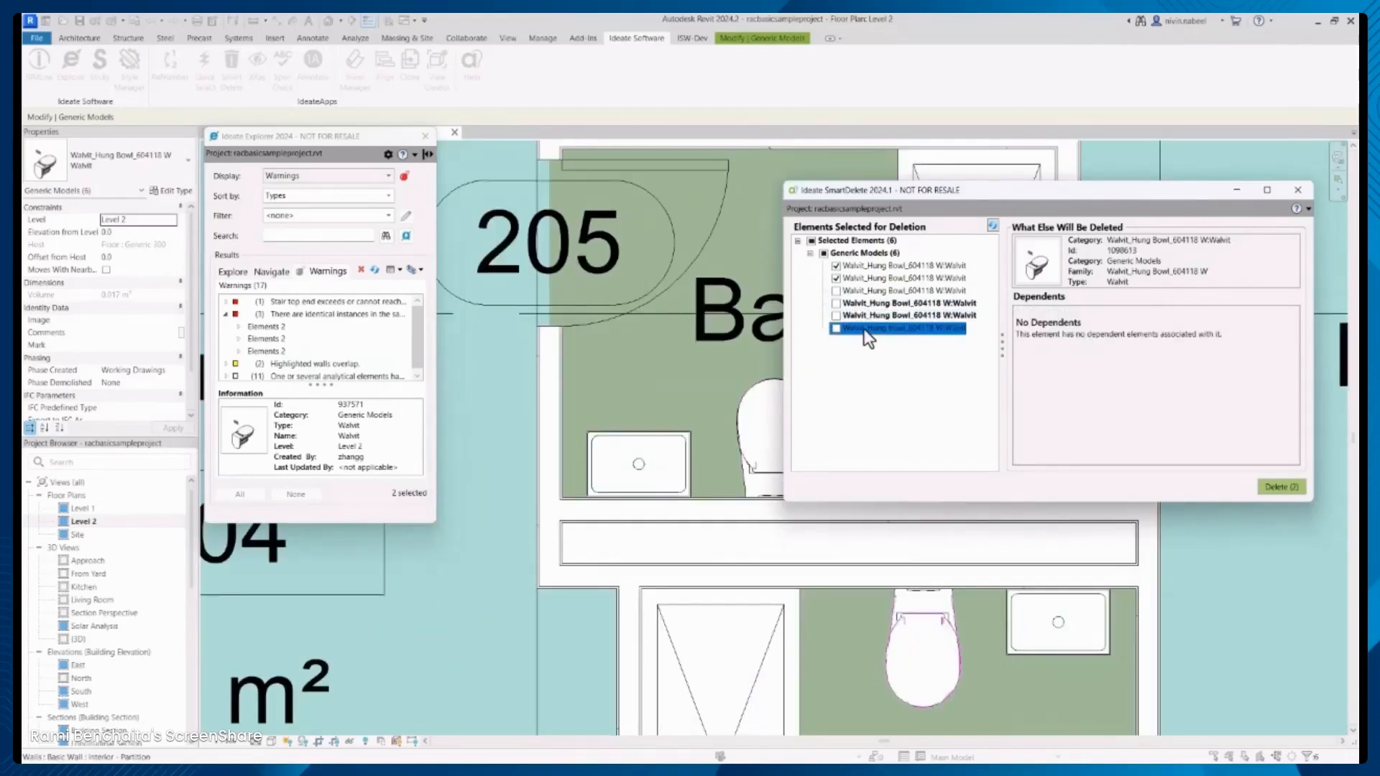
left_click(868, 291)
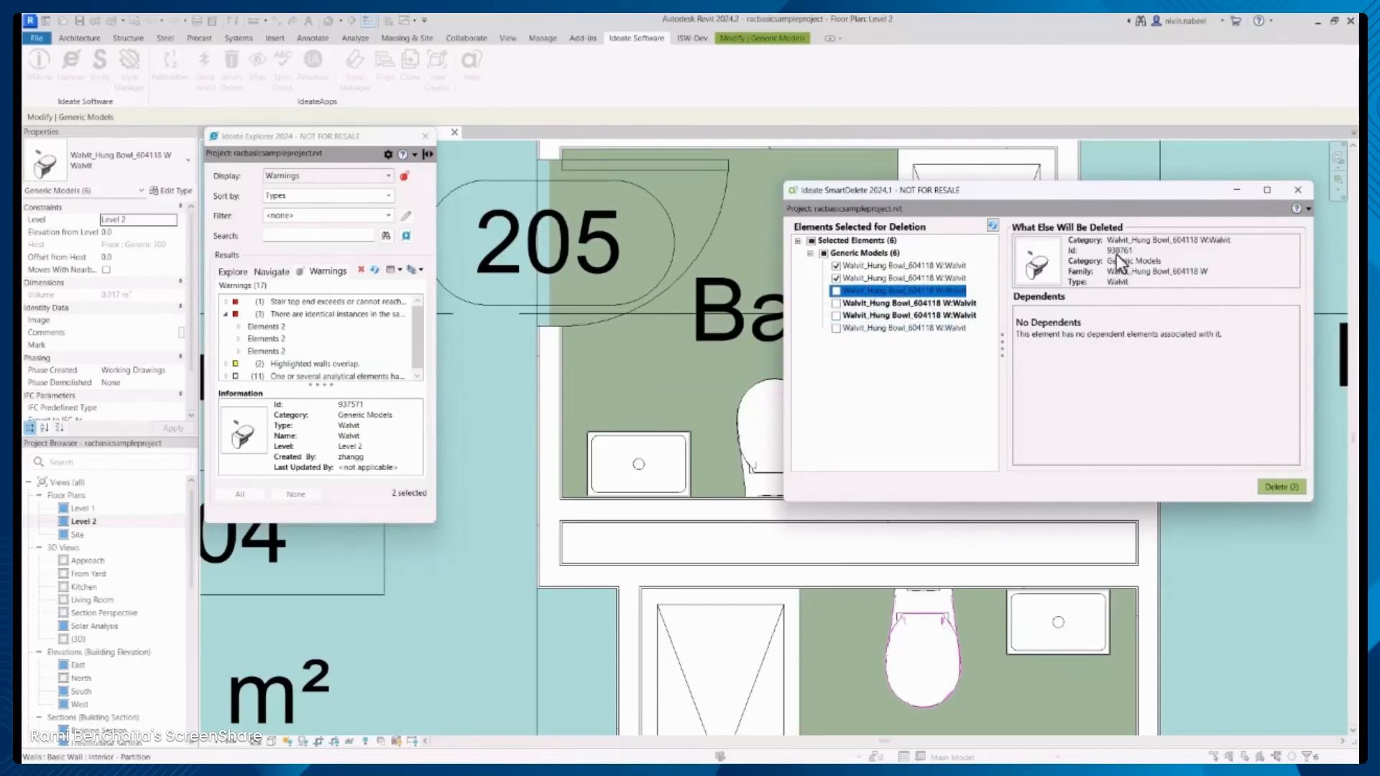
left_click(934, 327)
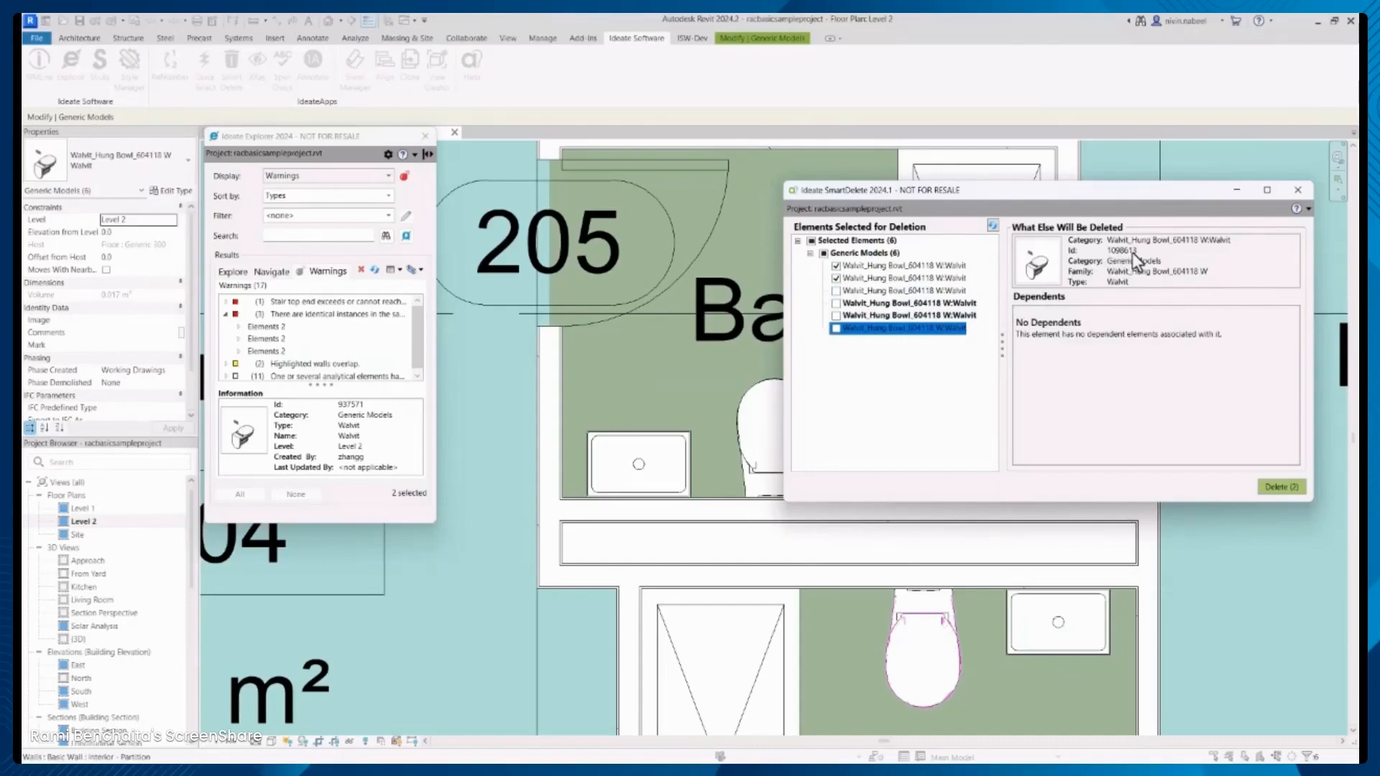
left_click(836, 329)
left_click(1294, 487)
scroll(881, 317, "down", 2)
scroll(881, 317, "down", 5)
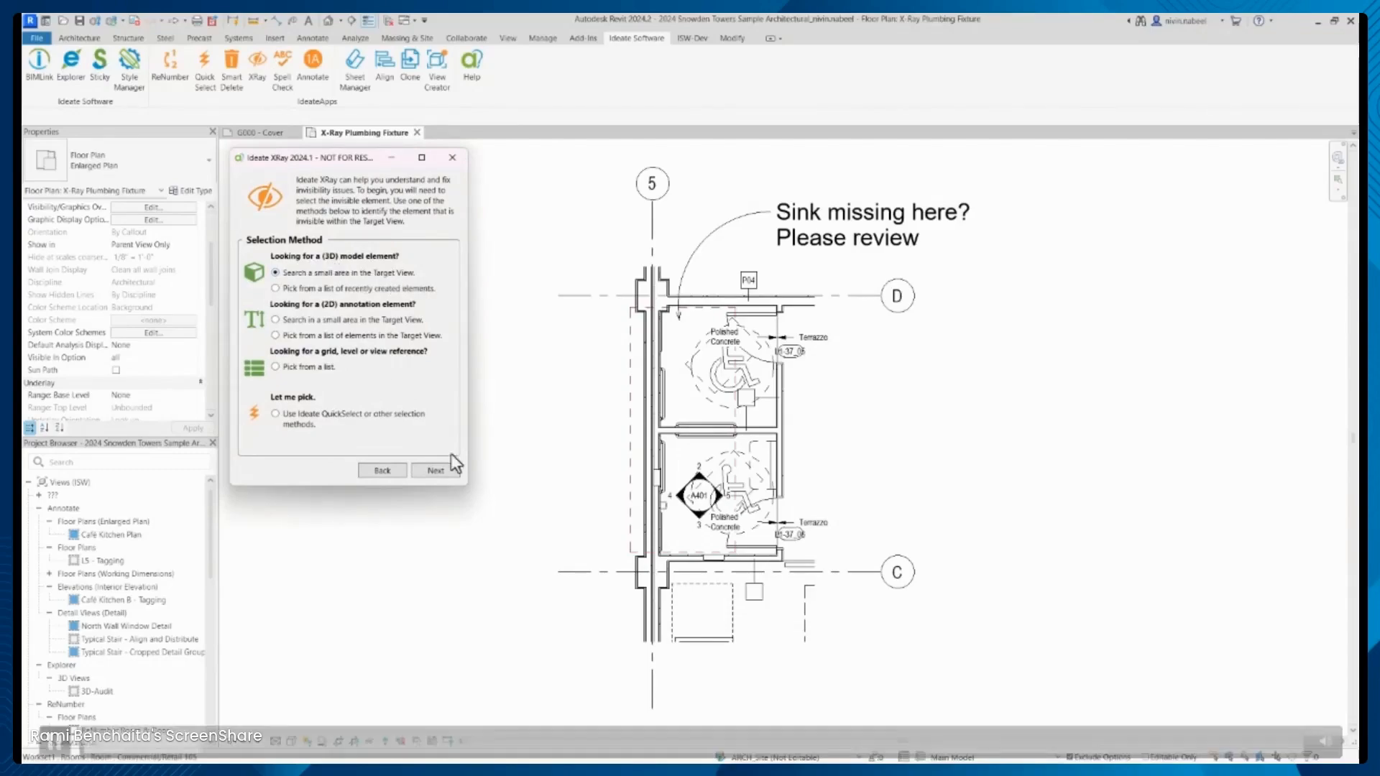
Use XRay's Select By Crossing at the missing-sink note and run Find Element on the Sink-Wall-Barrier Free 22" x 27" fixture
left_click(458, 471)
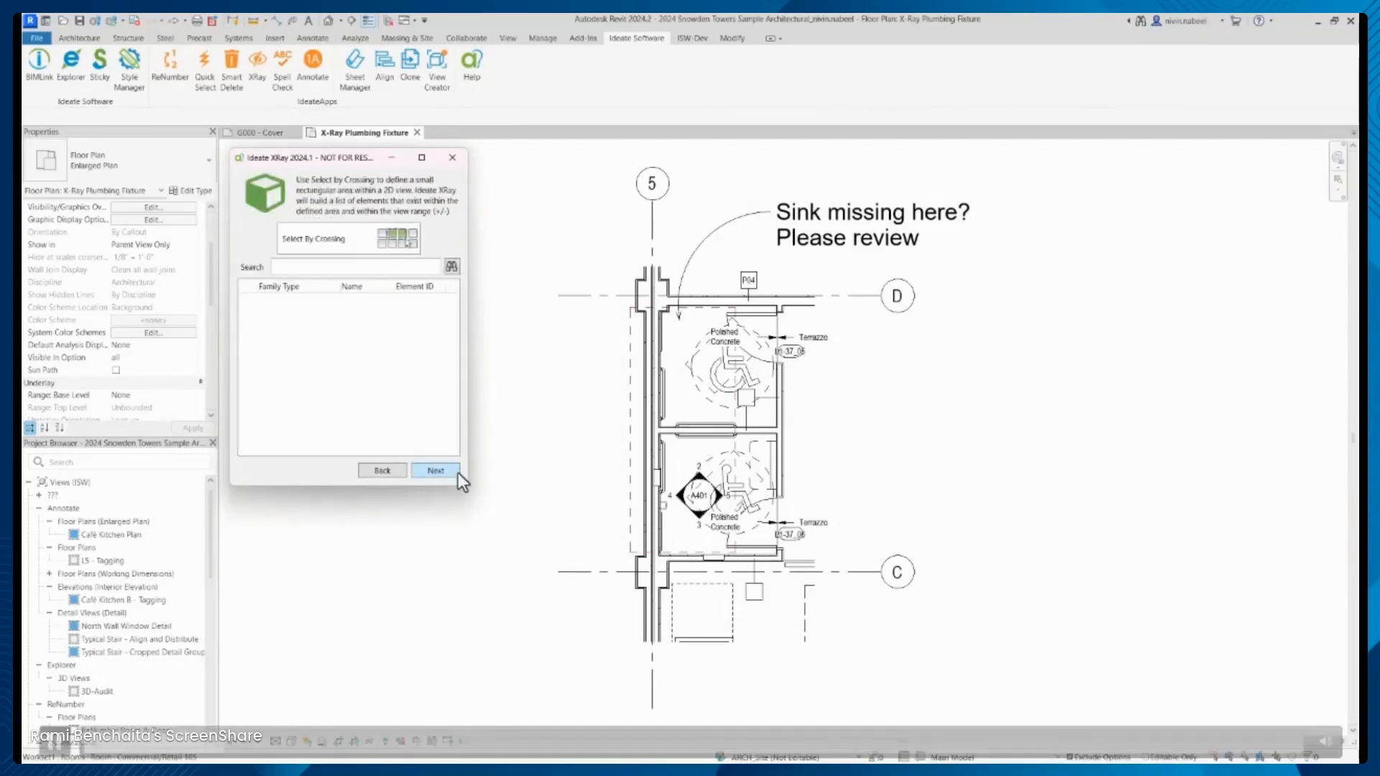
left_click(407, 243)
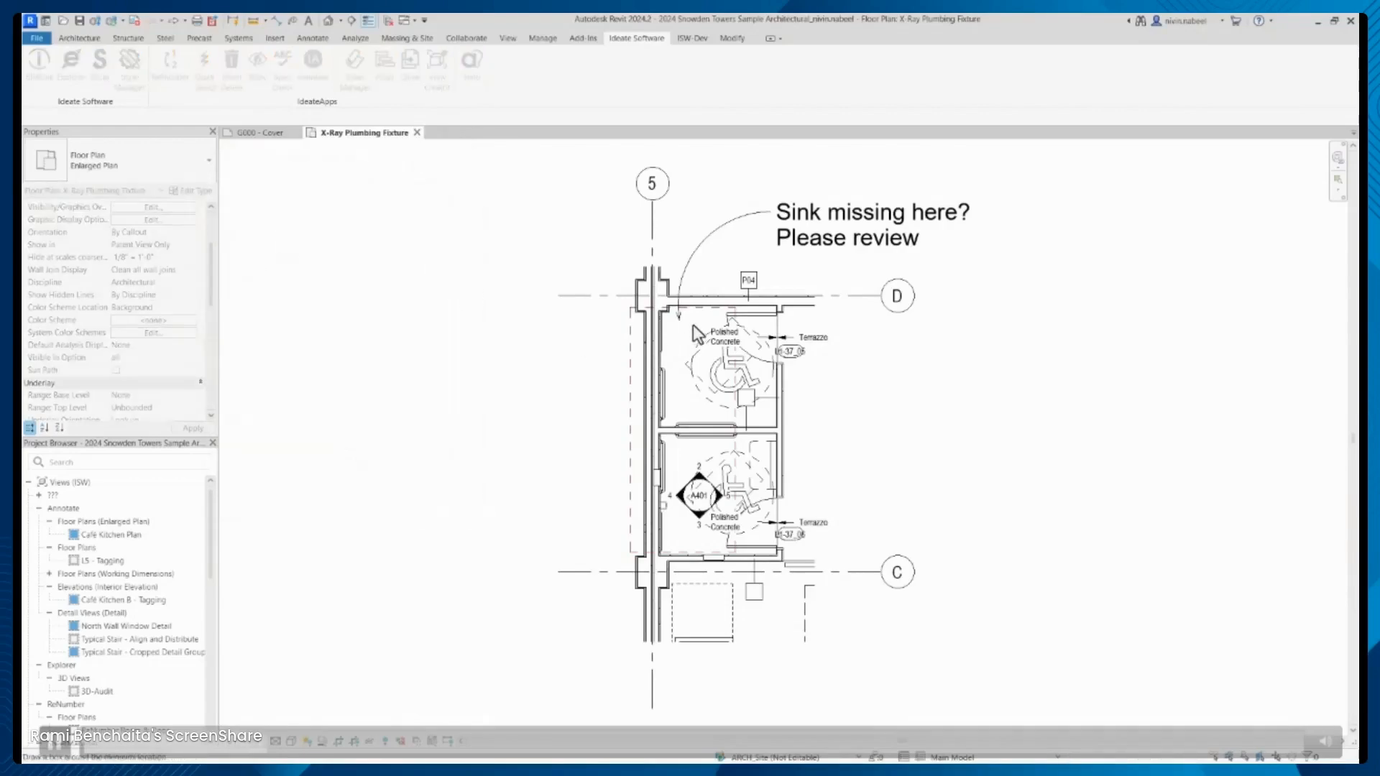
left_click_drag(694, 323, 650, 372)
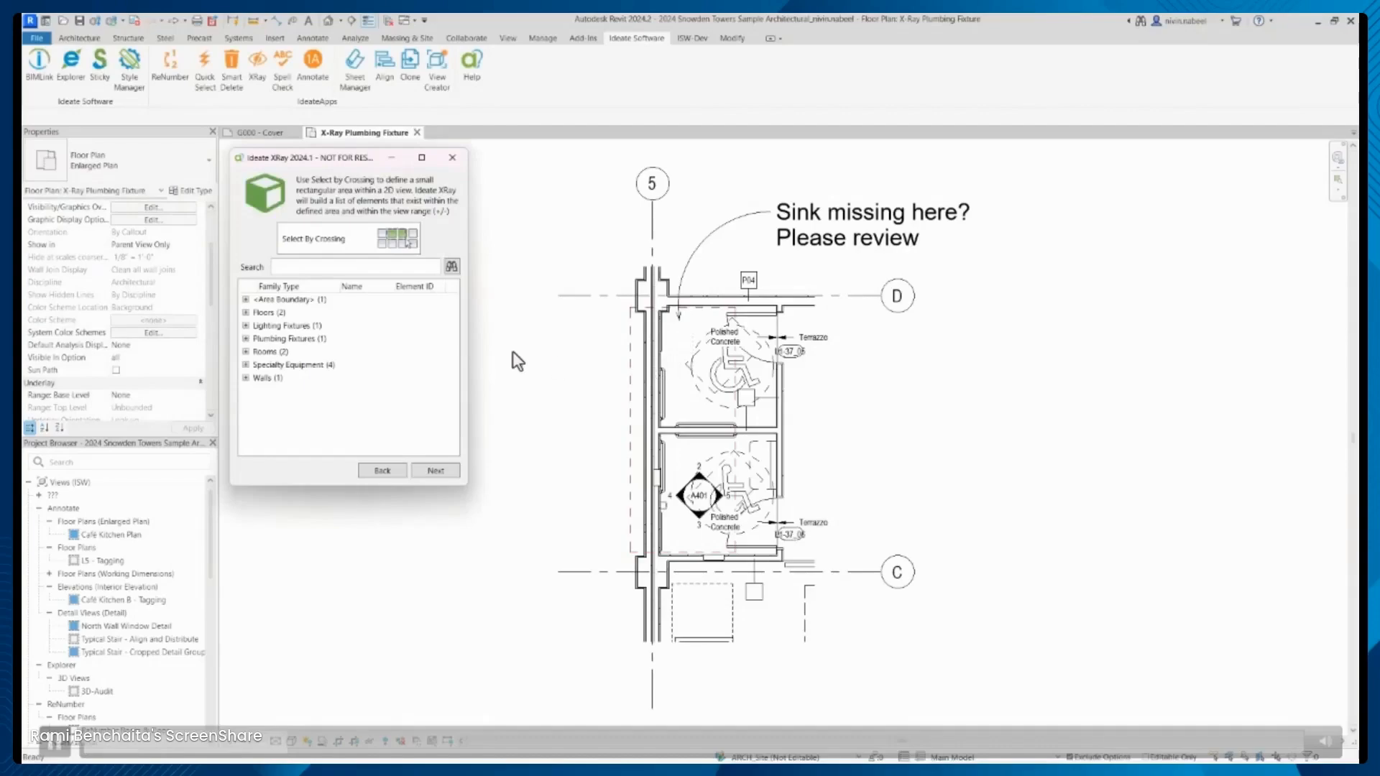
left_click(246, 339)
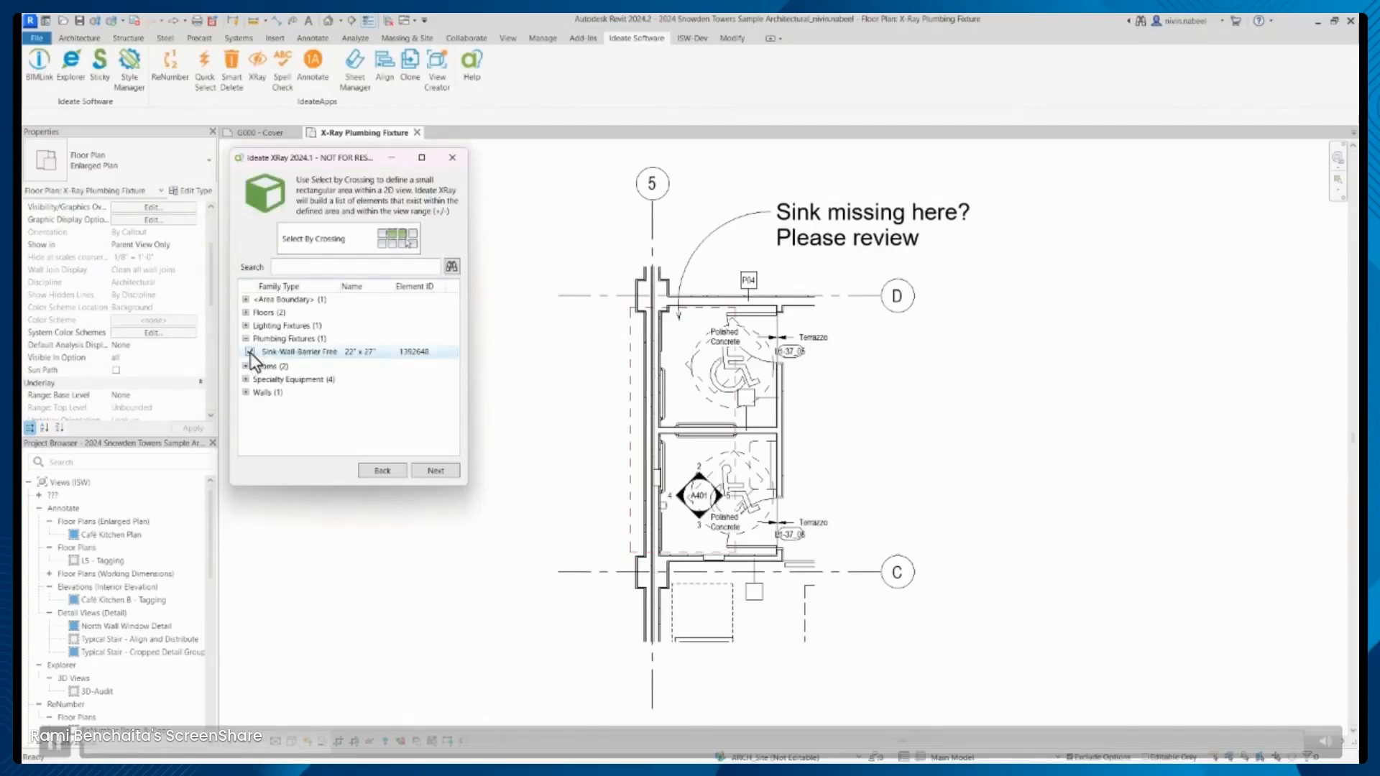
left_click(249, 351)
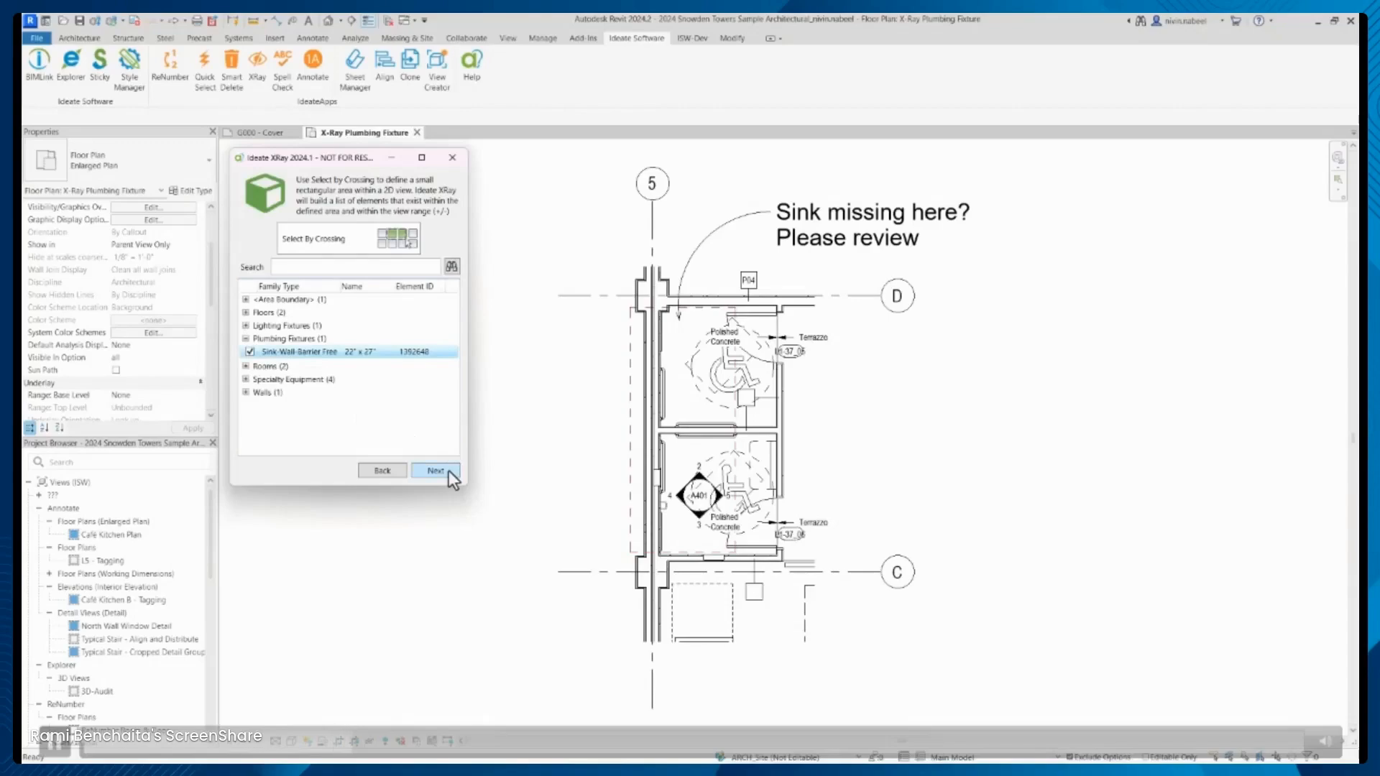
left_click(435, 471)
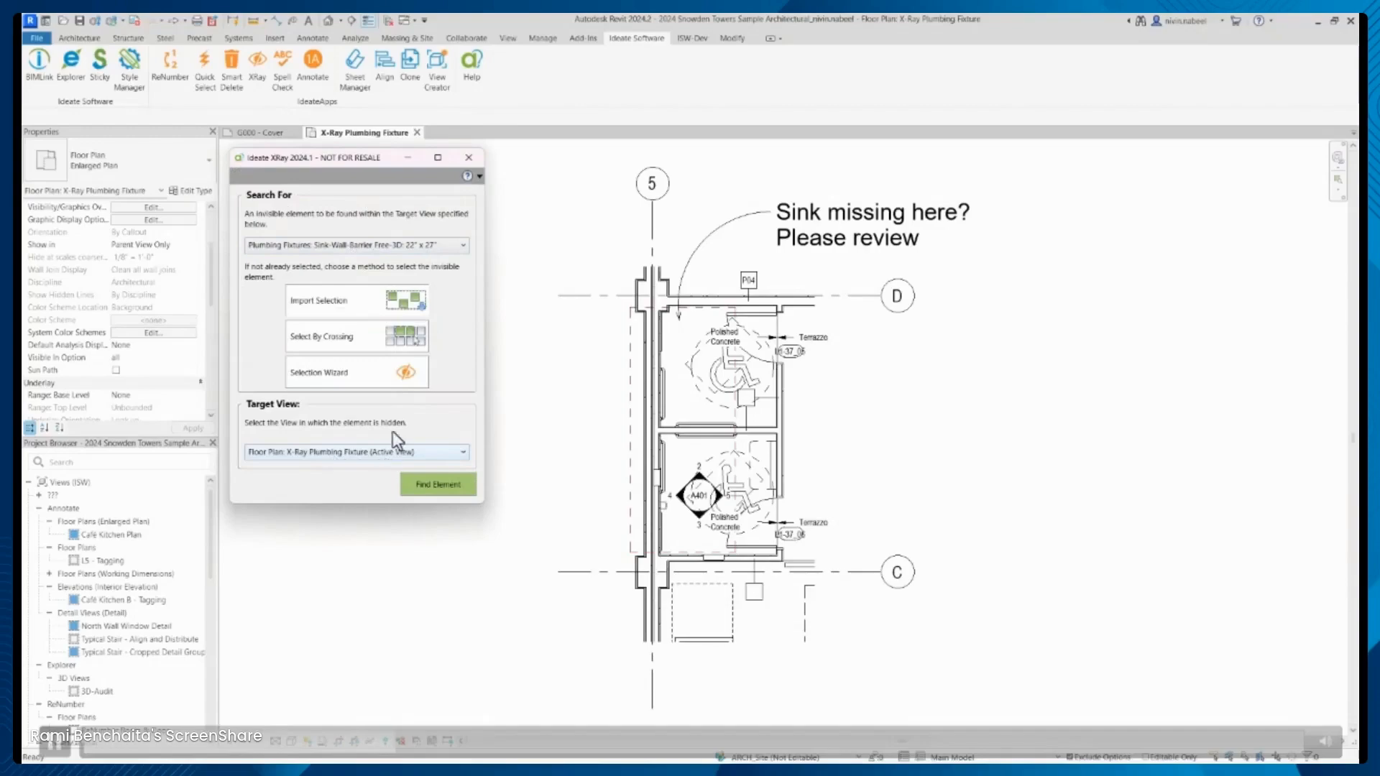
left_click(444, 495)
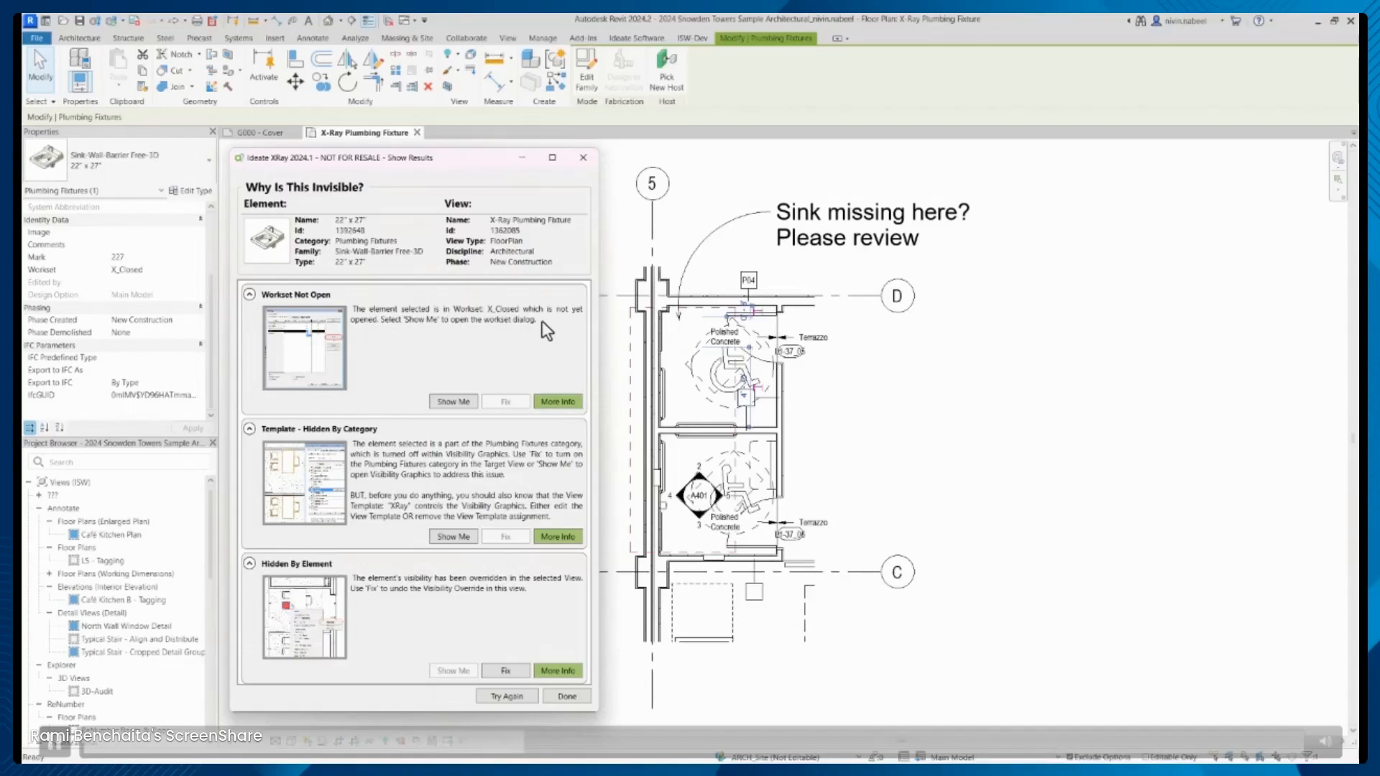
Review the Workset Not Open cause, open the X_Closed workset, and collapse that cause in the XRay results
left_click(312, 355)
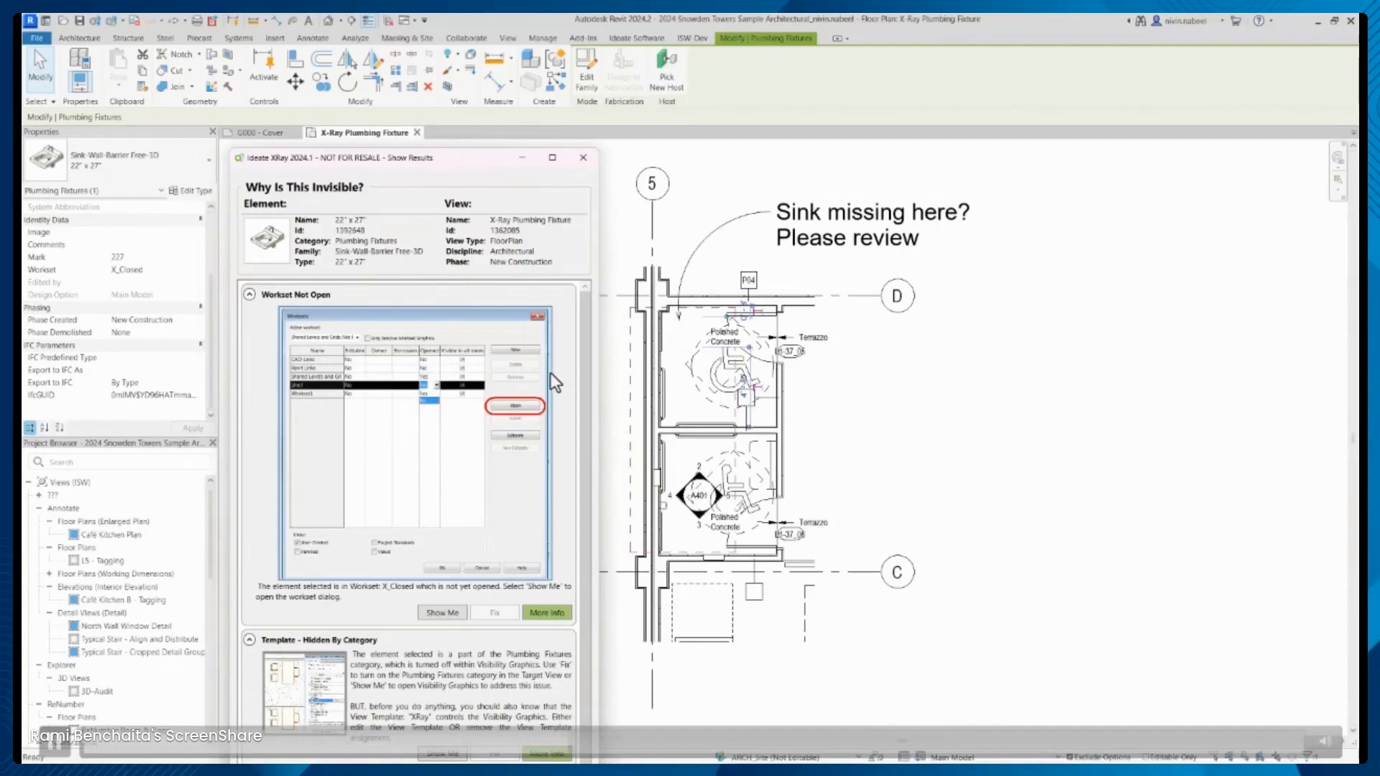
left_click(544, 370)
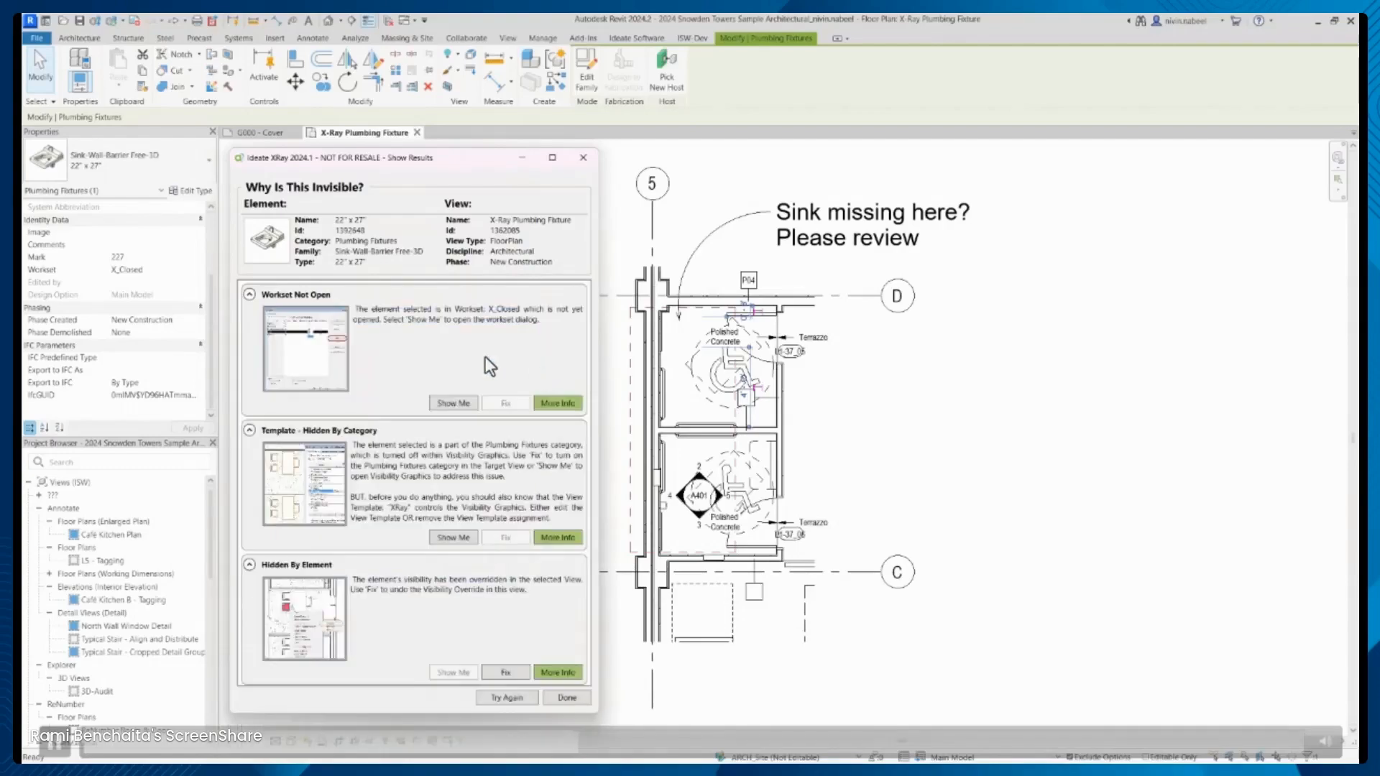
left_click(444, 404)
left_click(842, 477)
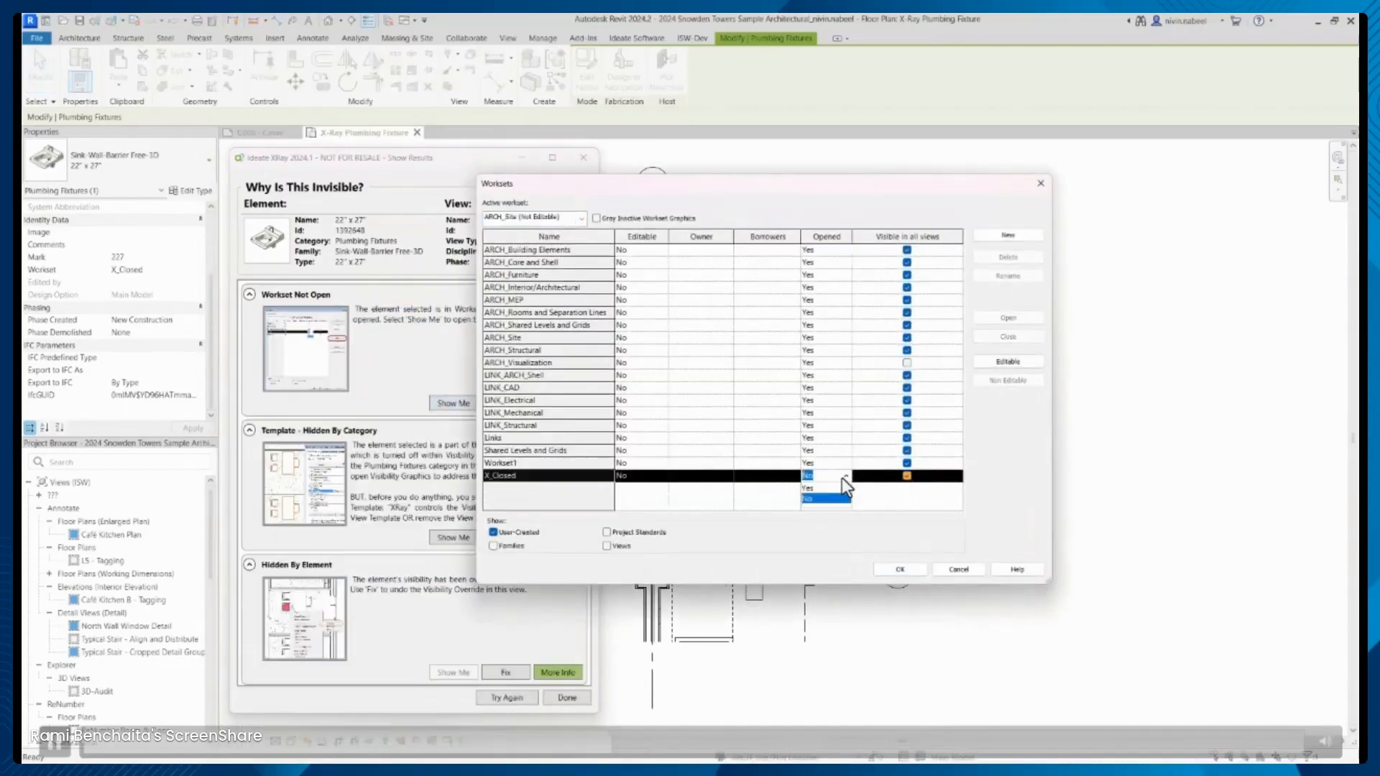
left_click(834, 487)
left_click(902, 571)
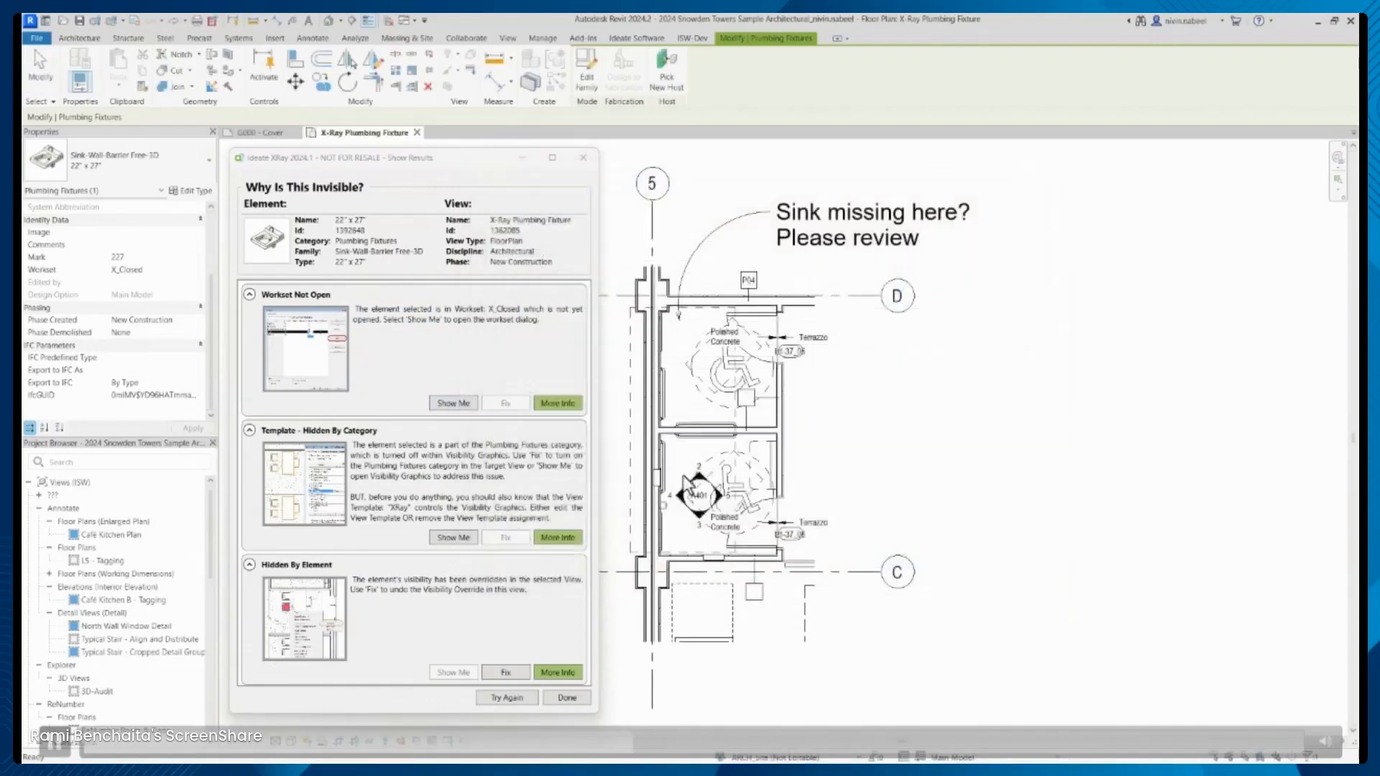
left_click(250, 295)
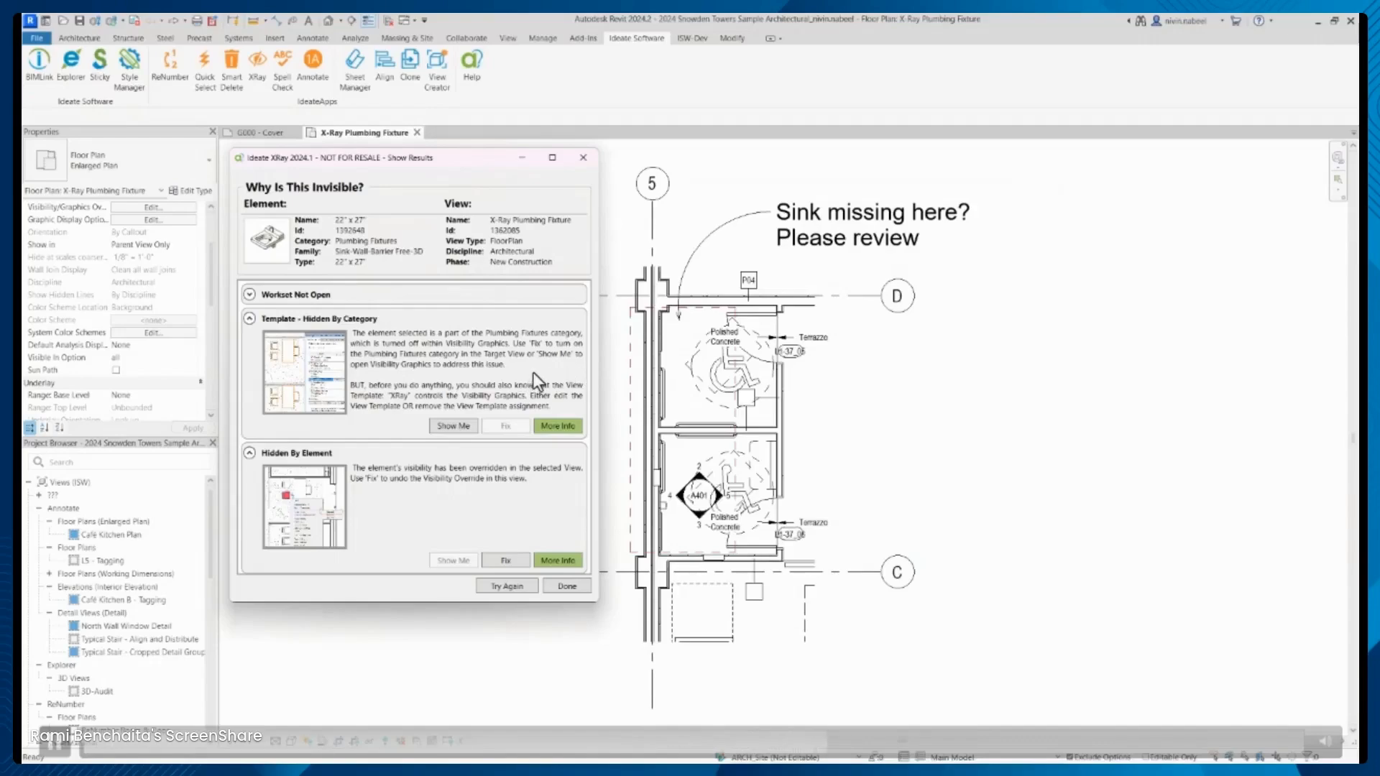
Review the view's Visibility/Graphic Overrides from the template cause, and turn on Plumbing Fixtures in the XRay view template's model overrides
left_click(455, 426)
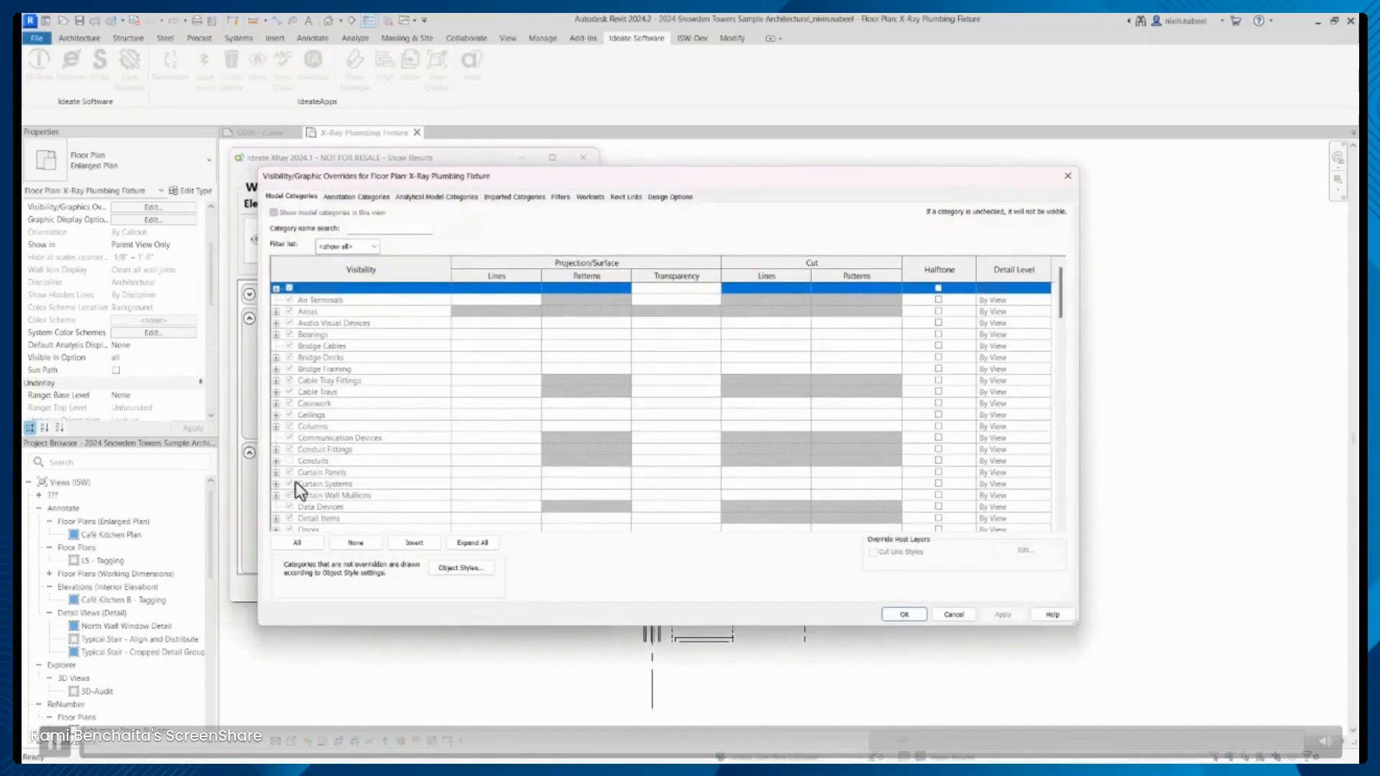
left_click(954, 615)
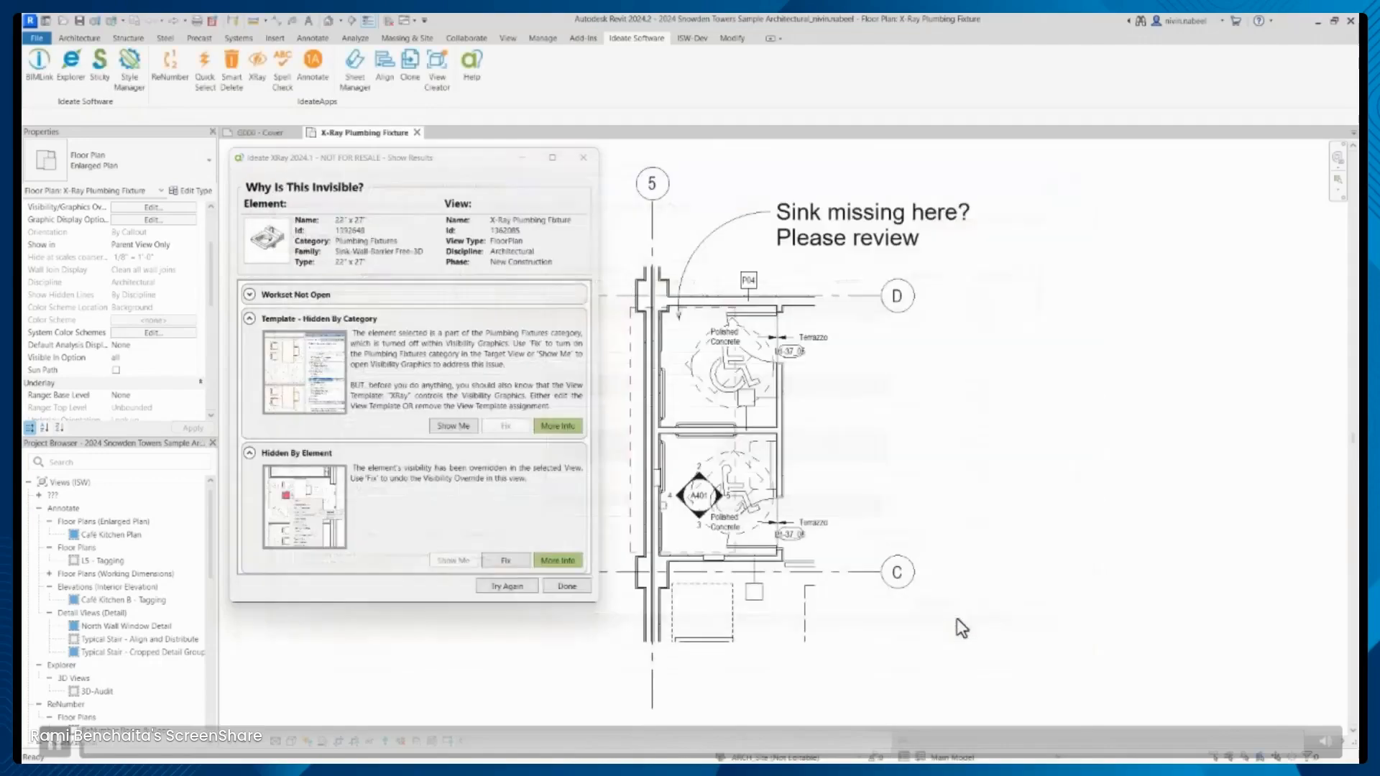
scroll(118, 395, "down", 4)
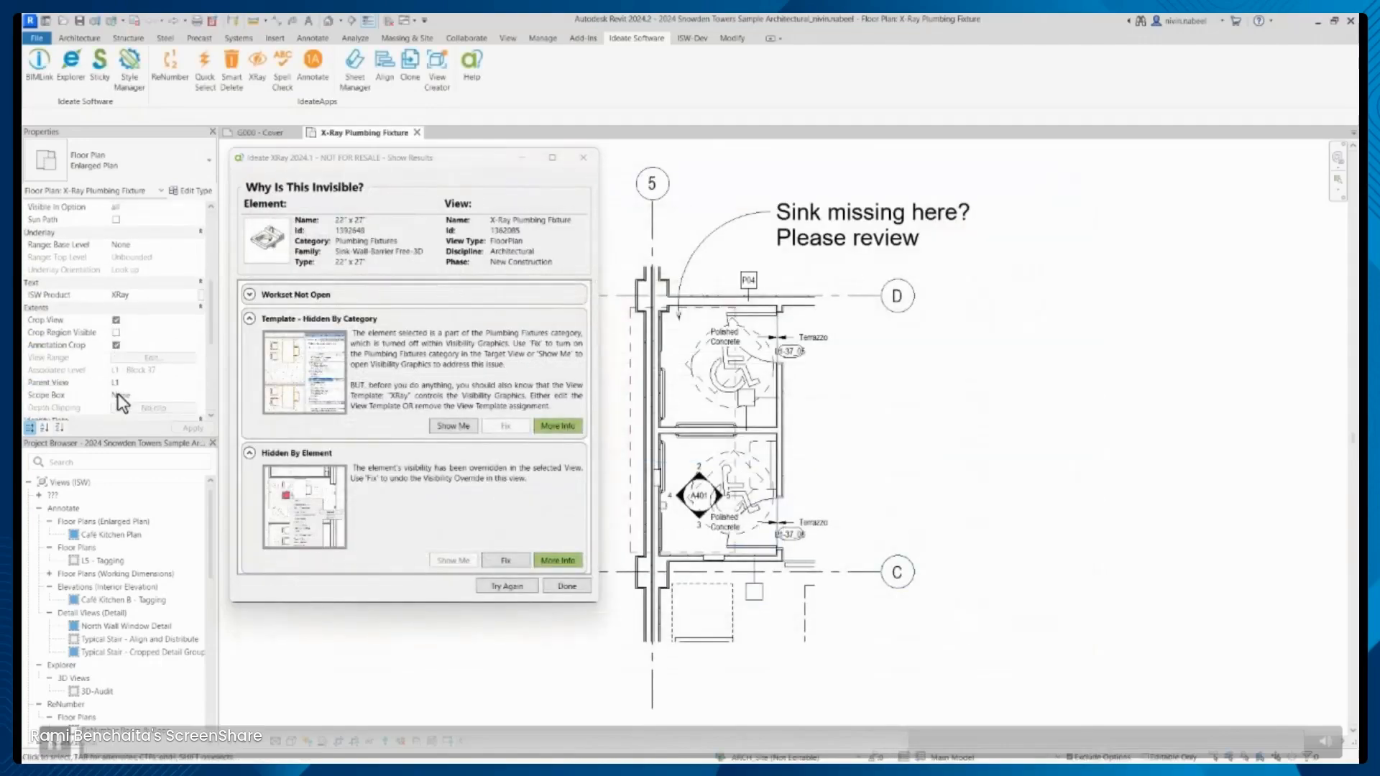
scroll(177, 348, "down", 3)
left_click(177, 348)
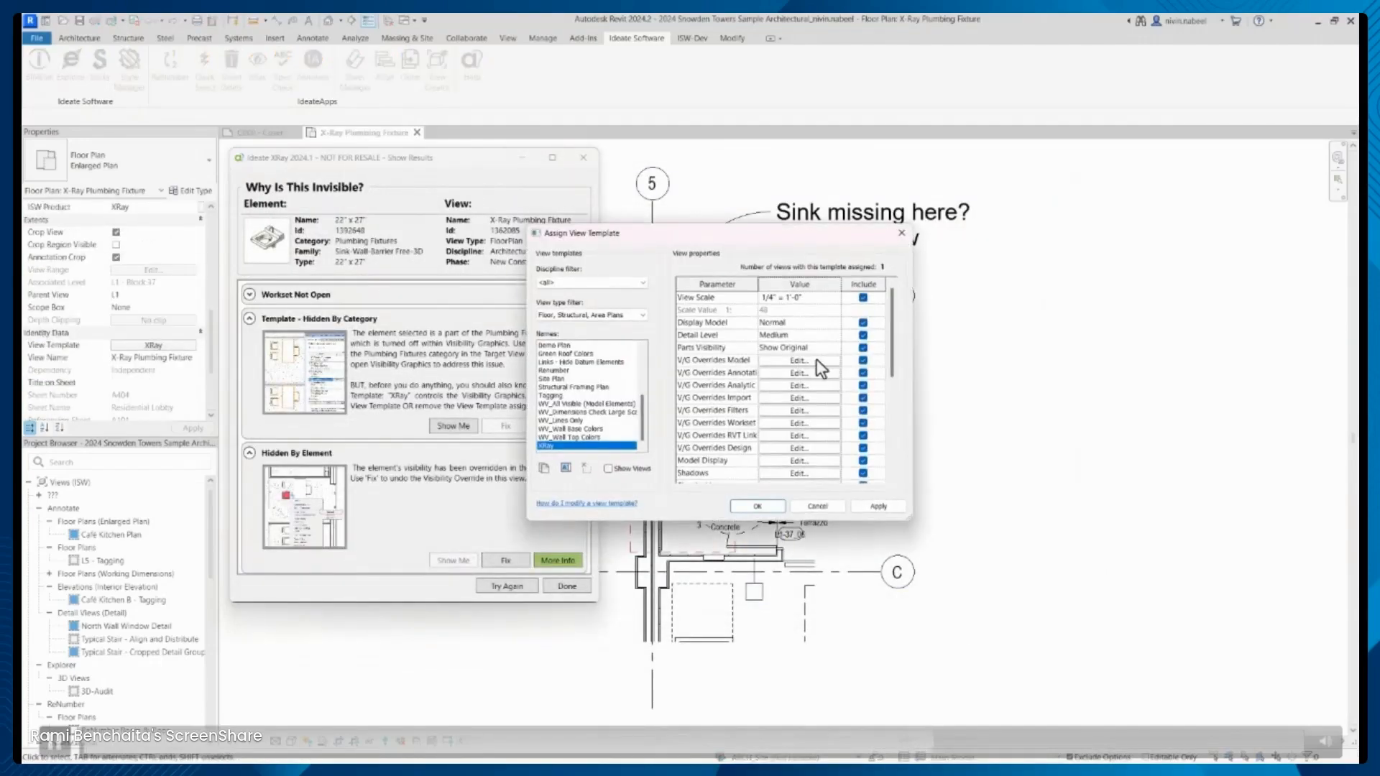
left_click(817, 359)
left_click(377, 228)
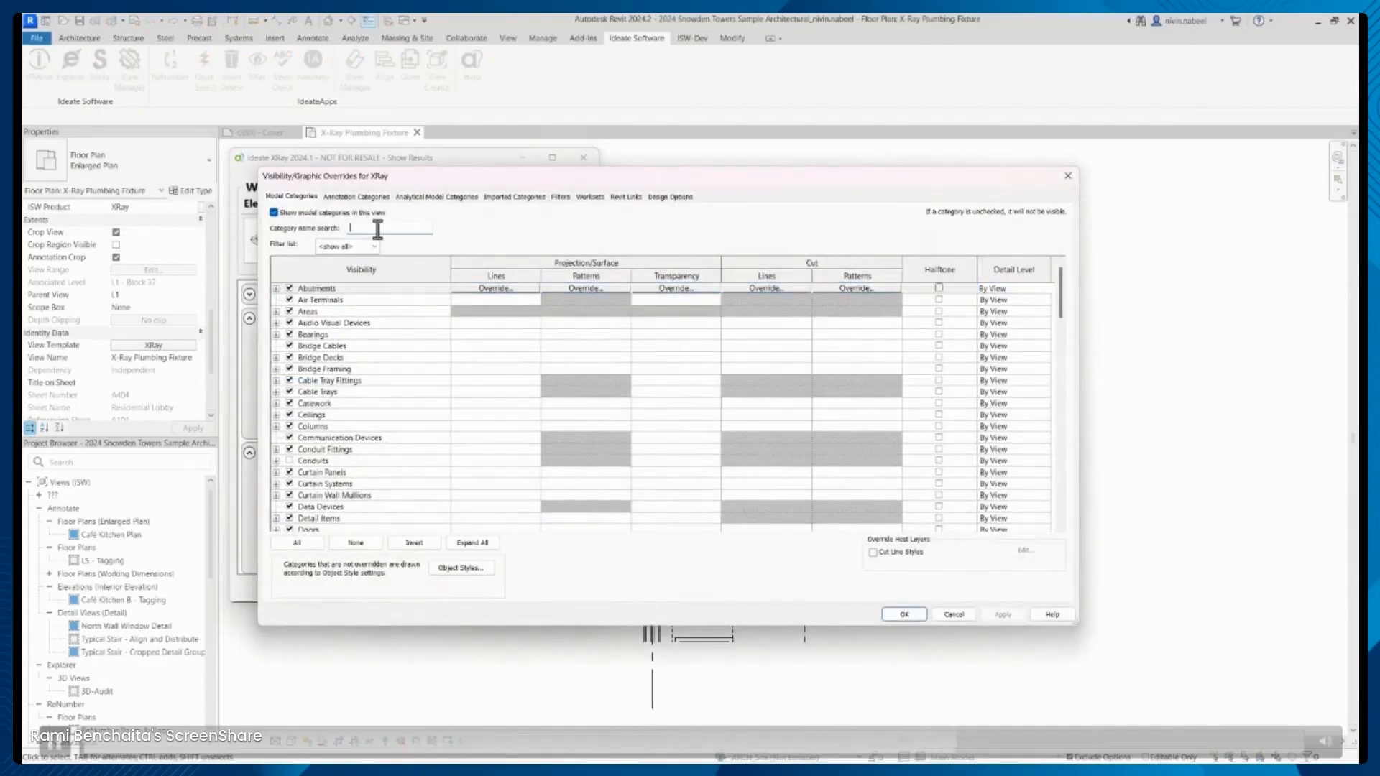
type("plu")
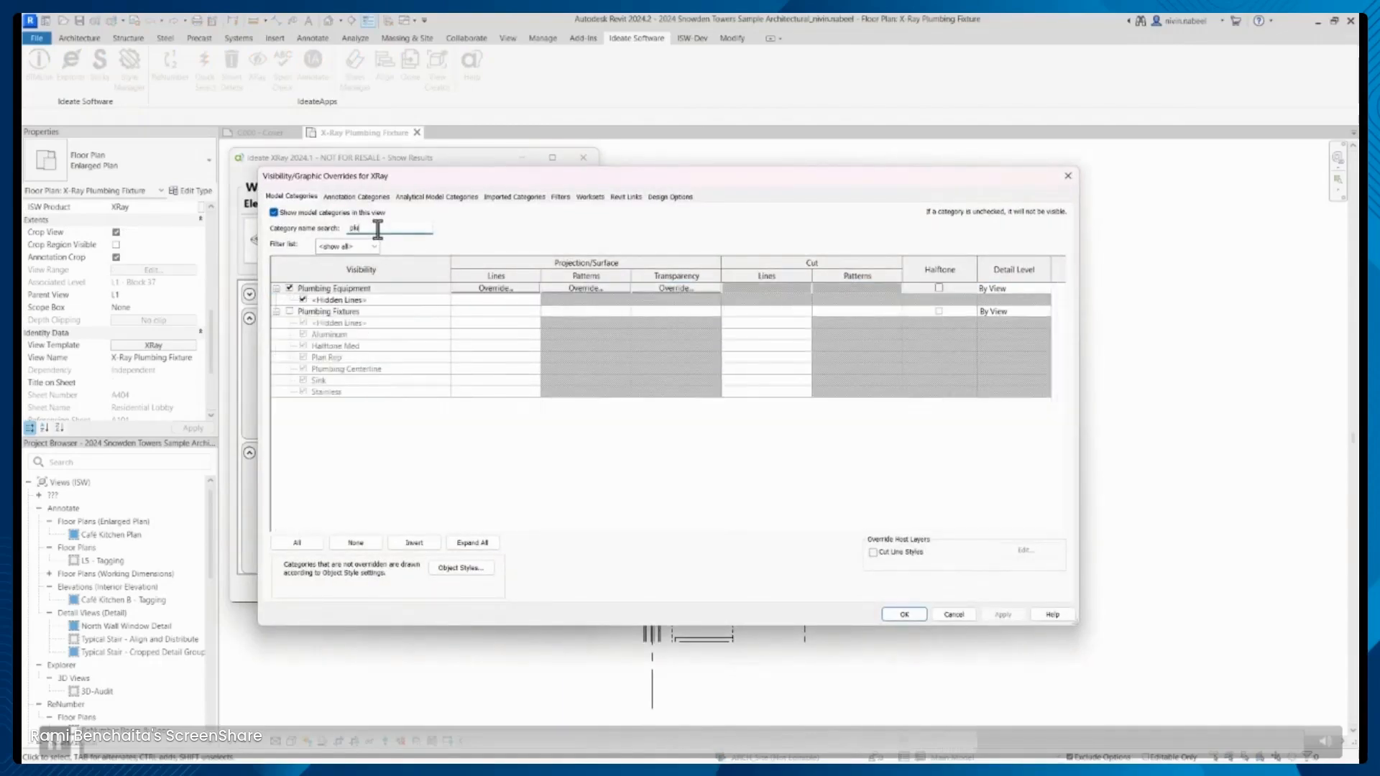
left_click(289, 311)
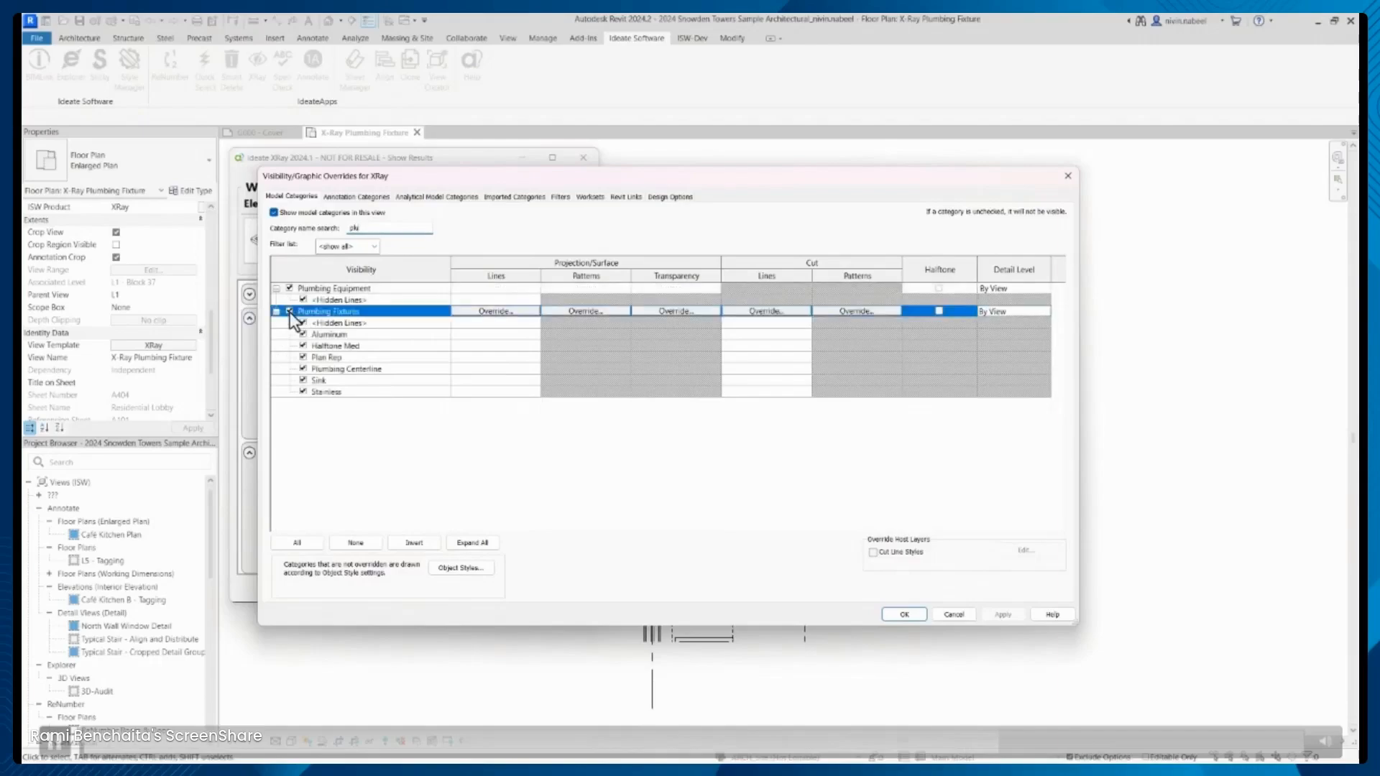
left_click(904, 614)
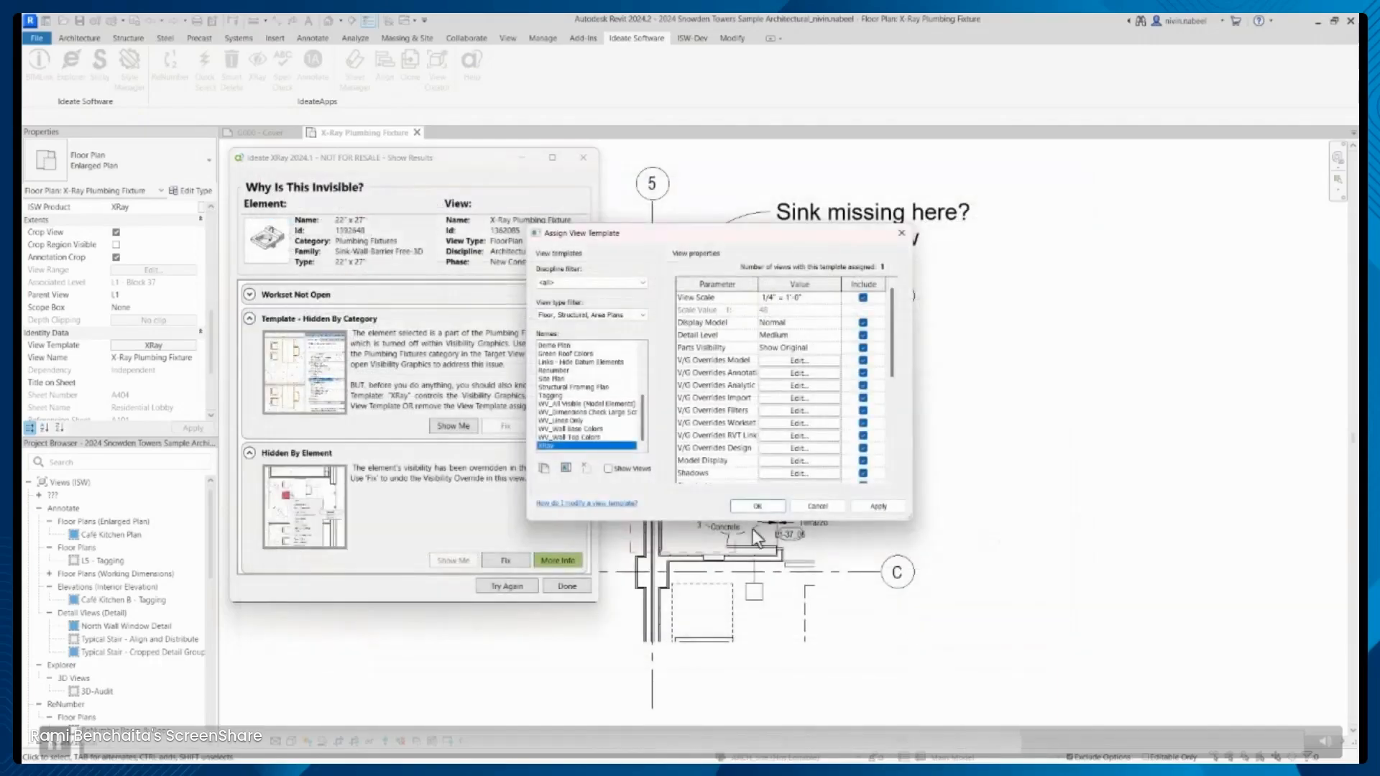
left_click(758, 506)
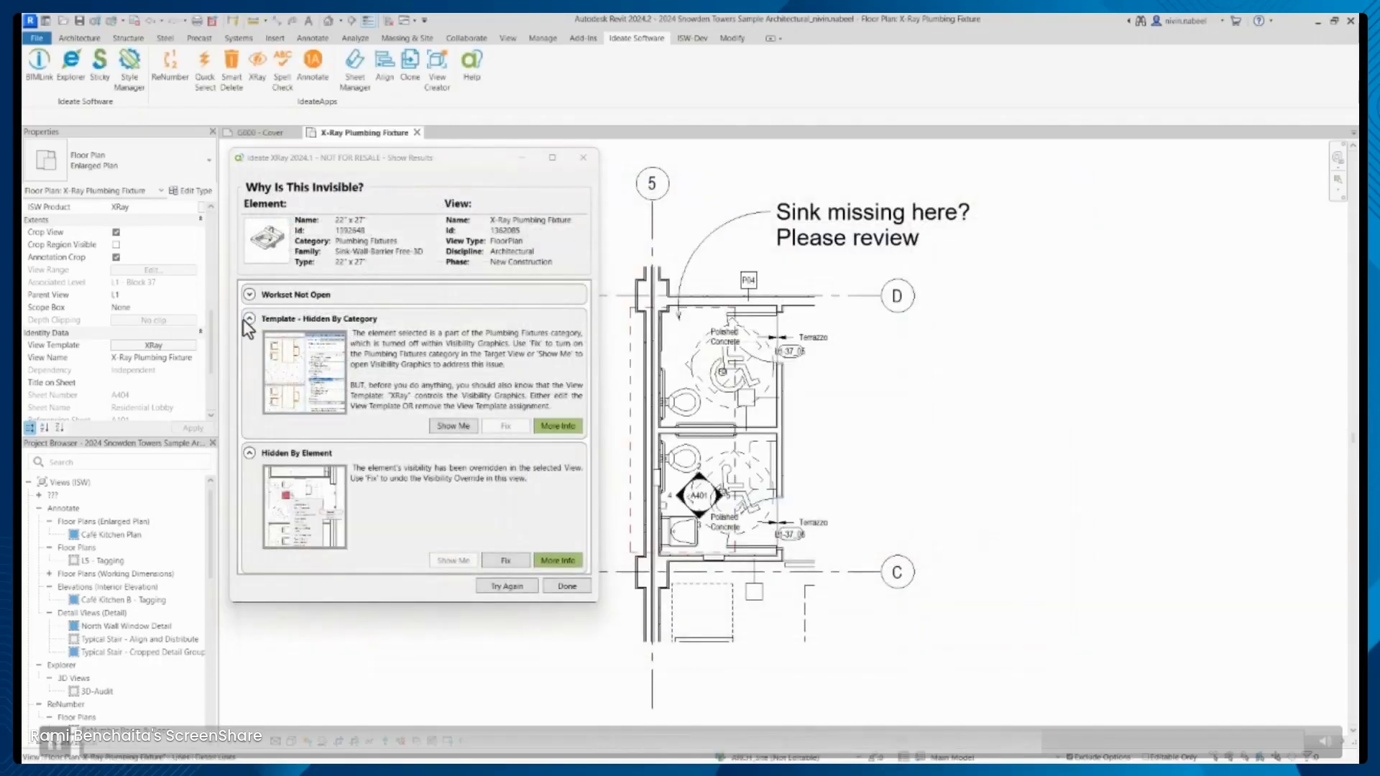
Enlarge and restore the Template - Hidden By Category illustration in the XRay results, and collapse that cause
left_click(282, 355)
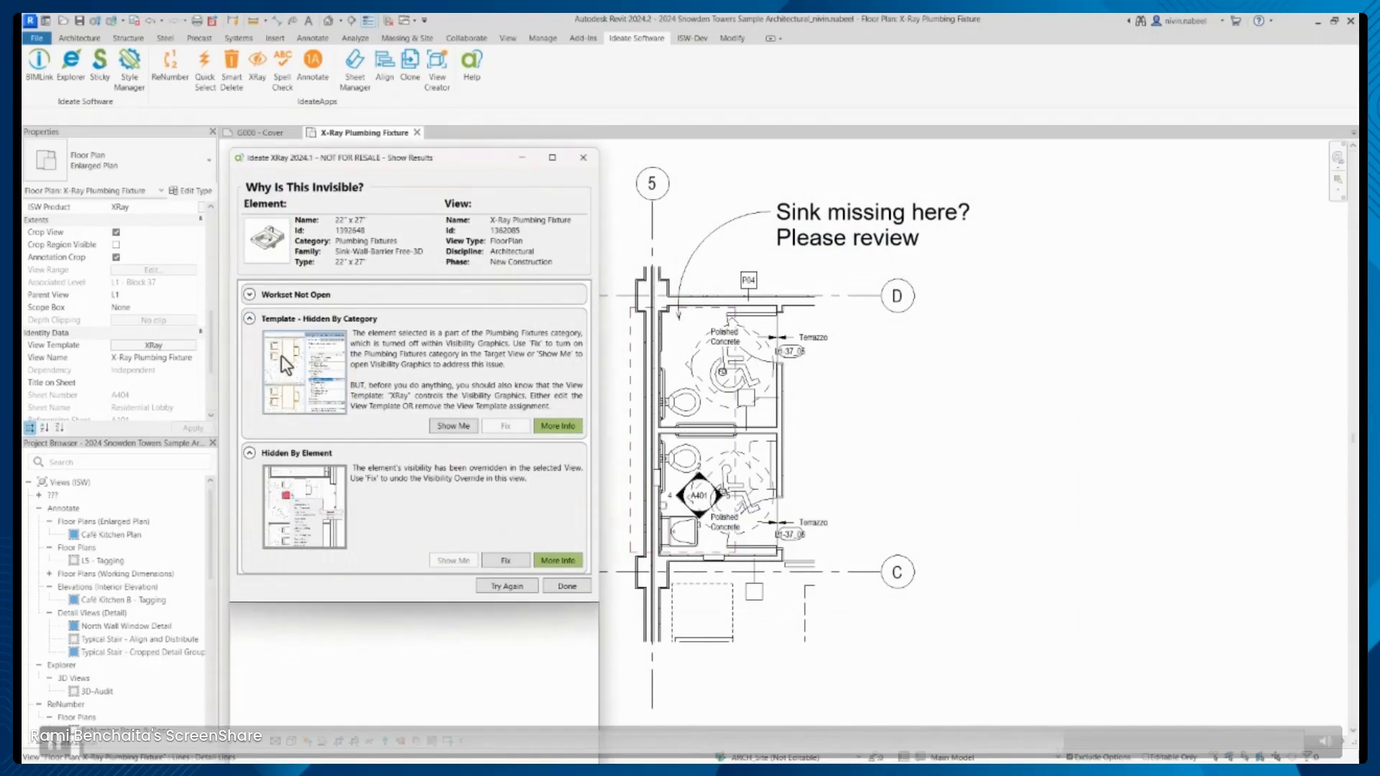
left_click(311, 370)
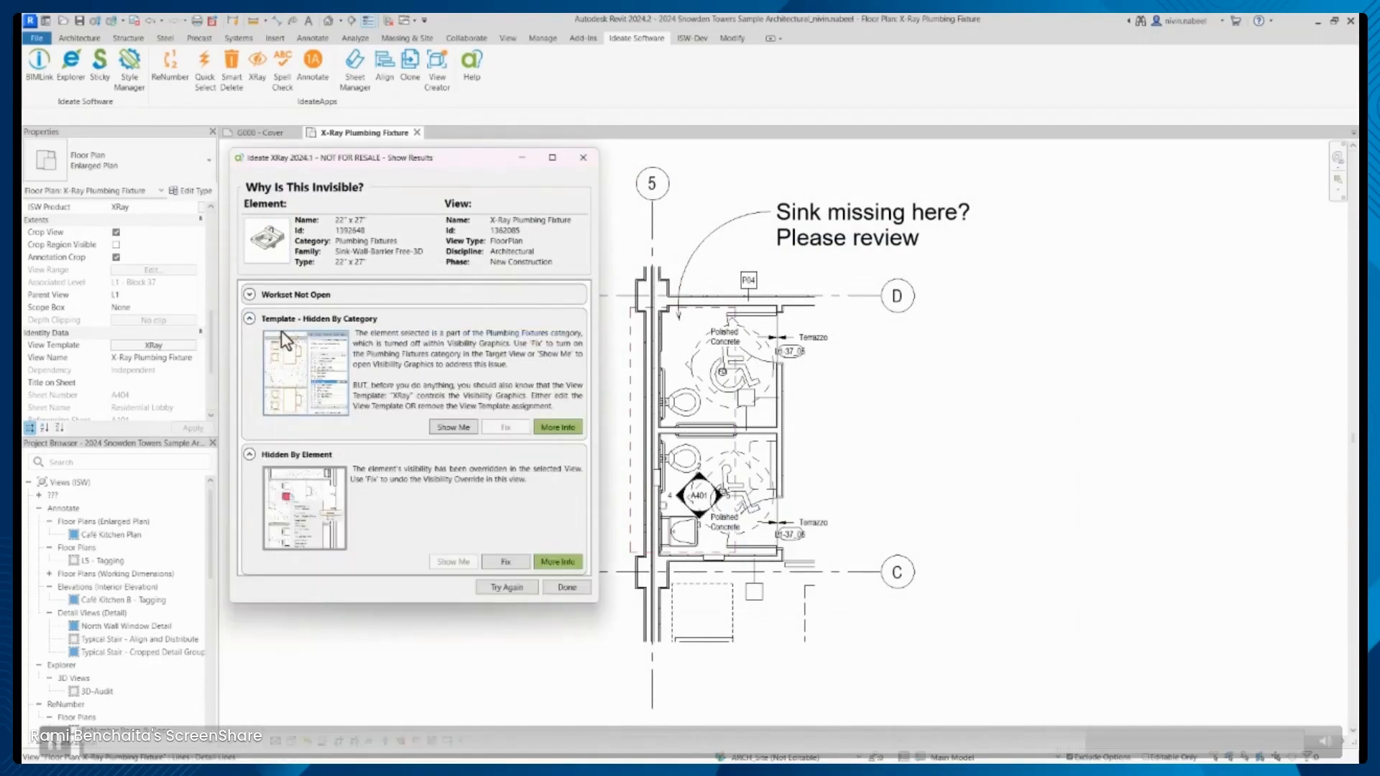
left_click(249, 318)
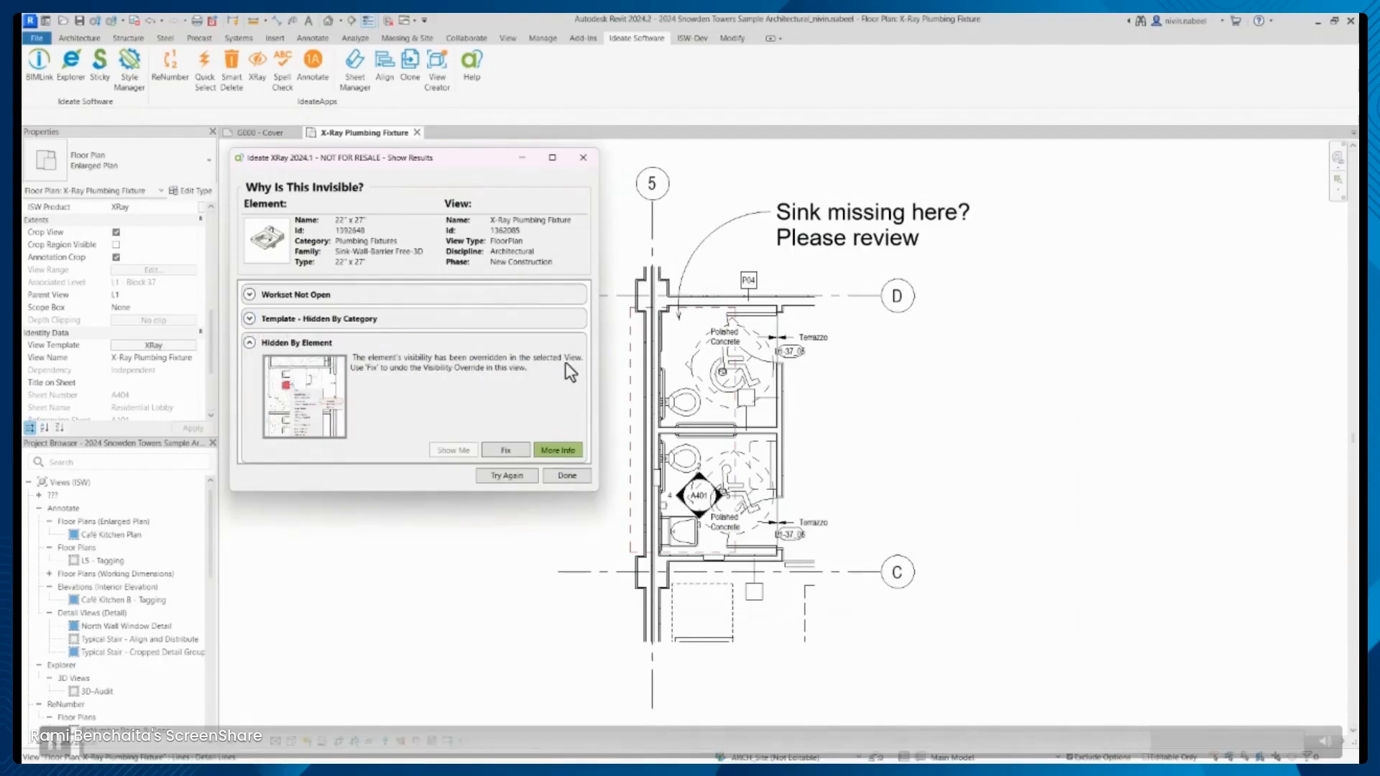
Review the Hidden By Element illustration, apply that cause's fix without zooming to the sink, and finish the XRay session
left_click(326, 369)
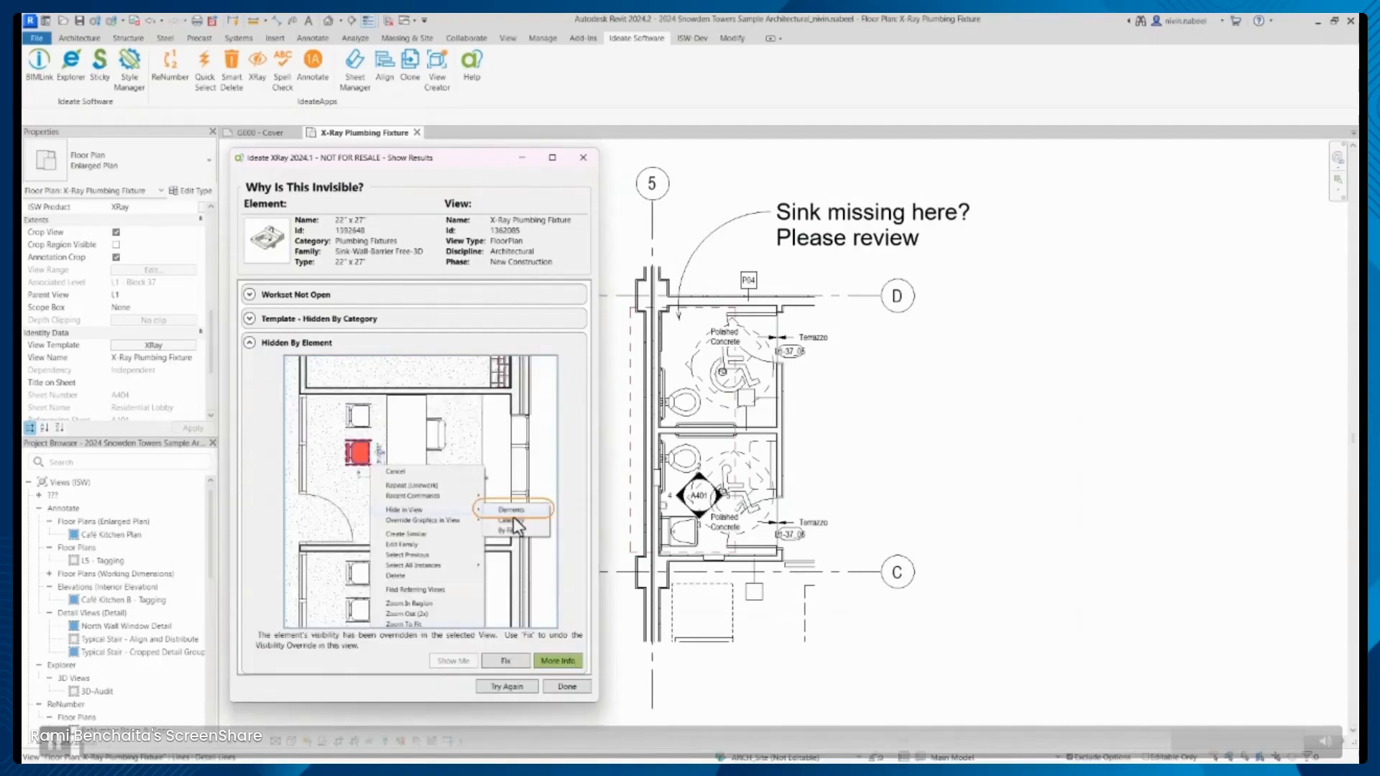
left_click(464, 406)
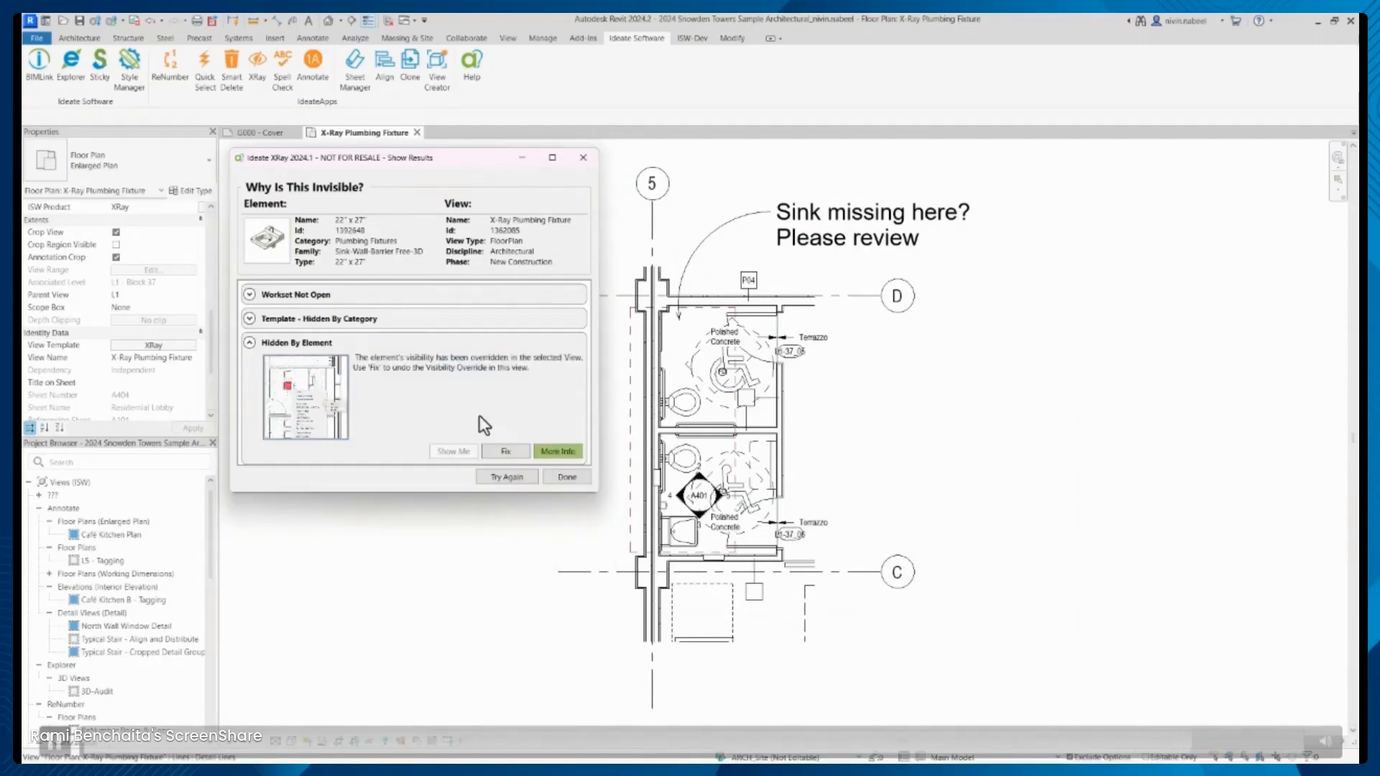
left_click(507, 452)
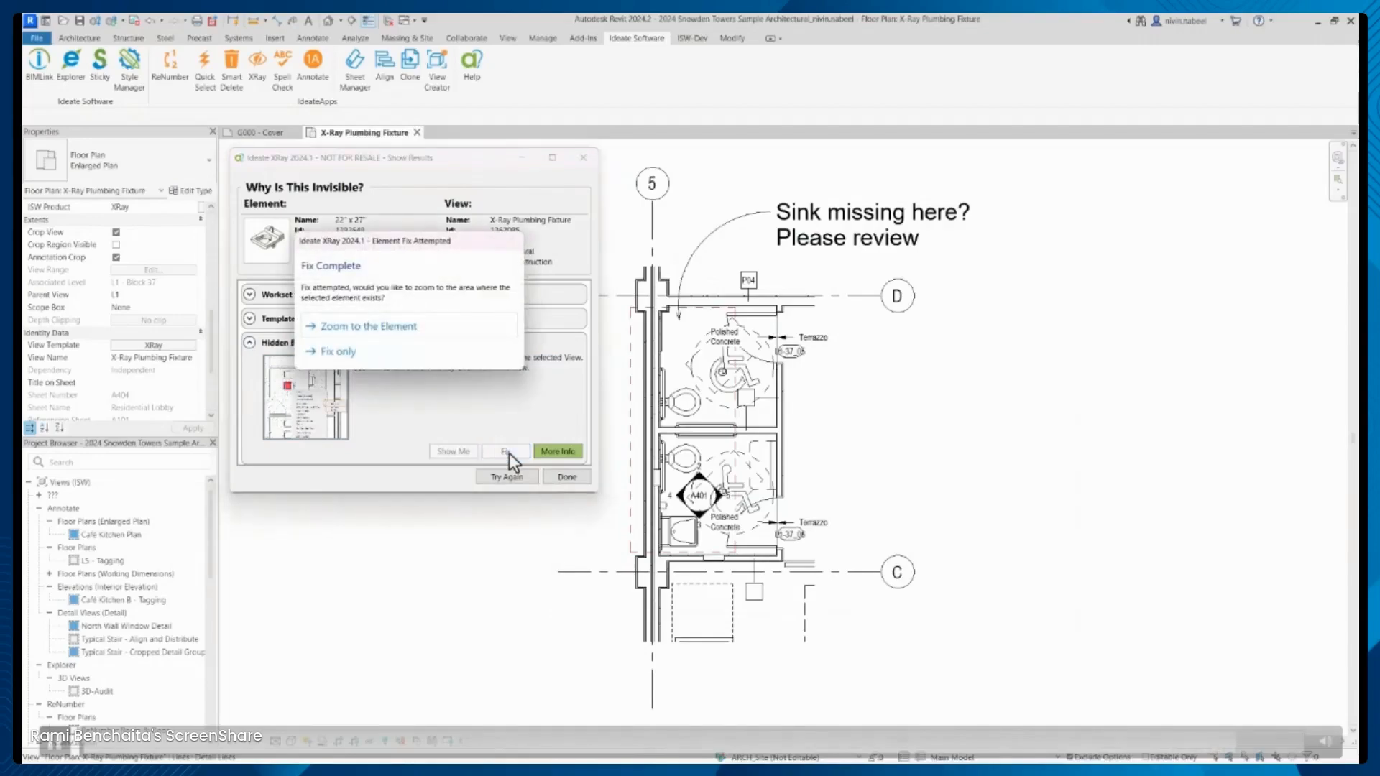
left_click(331, 350)
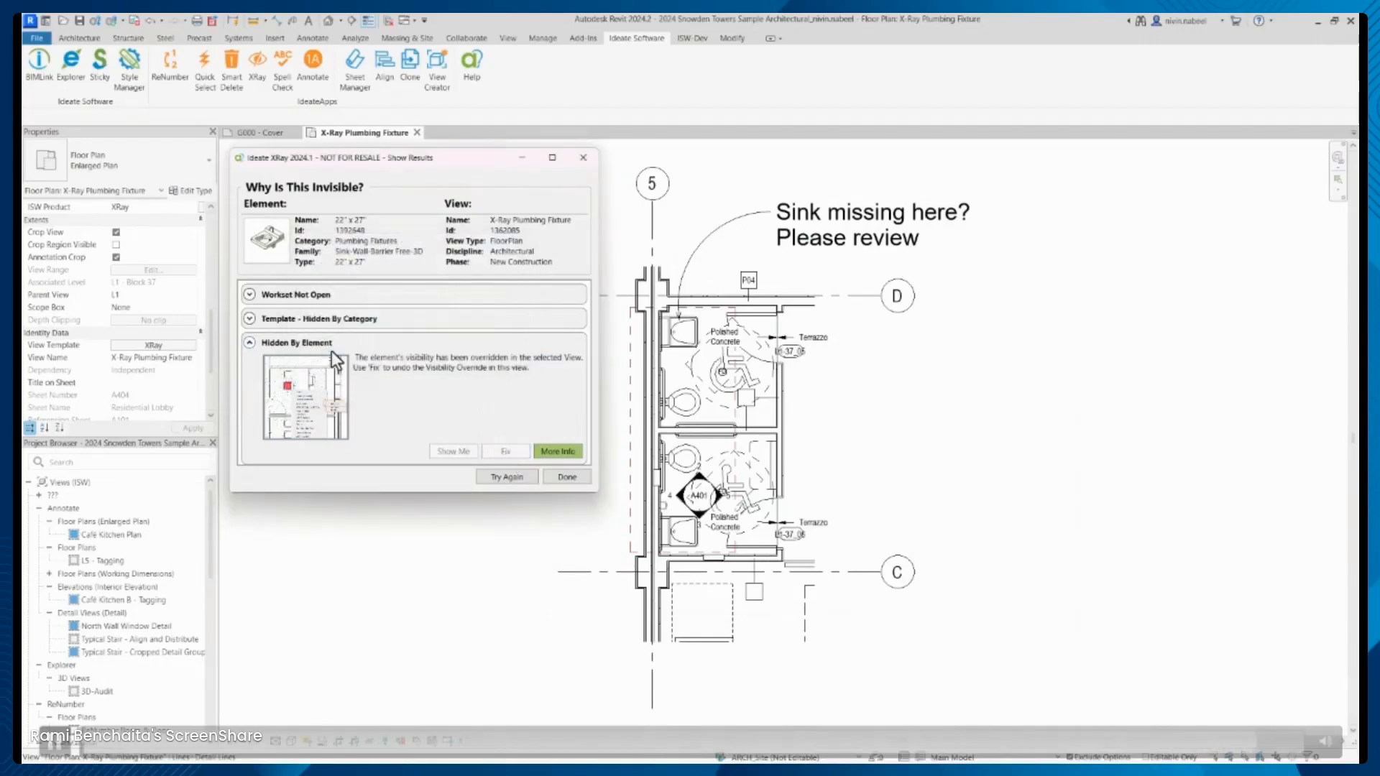
left_click(576, 479)
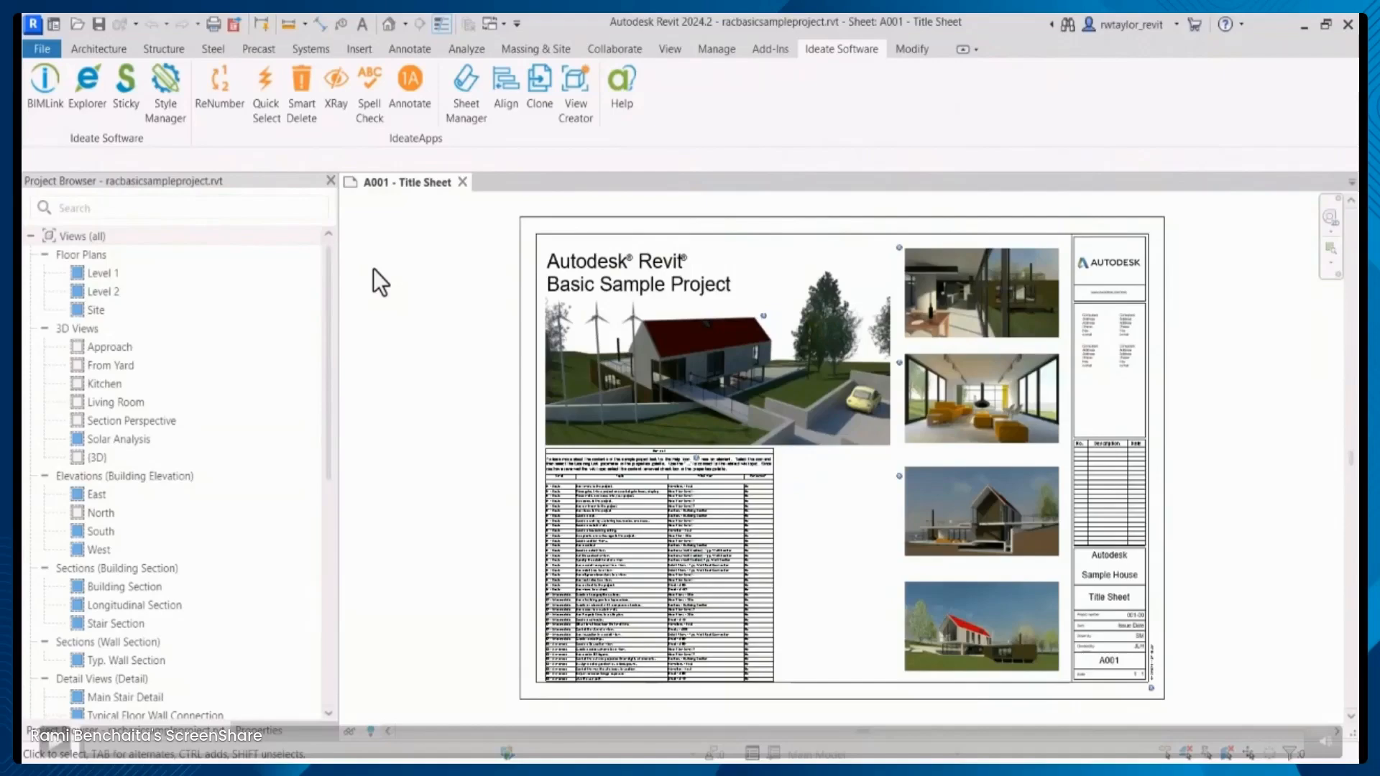
Run Ideate SpellCheck in English (United States) on selected views, including all Views, Legends, Schedules and Sheets
left_click(367, 109)
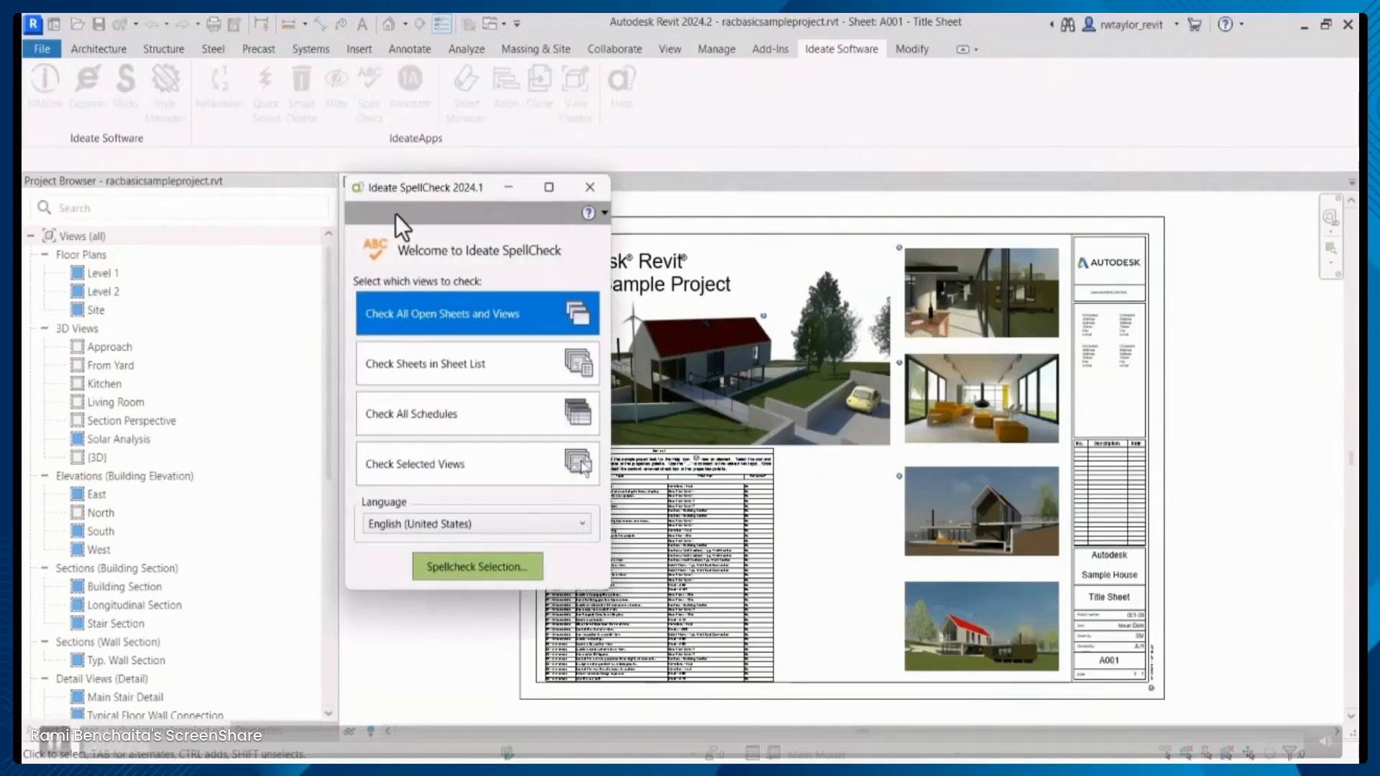
left_click(421, 416)
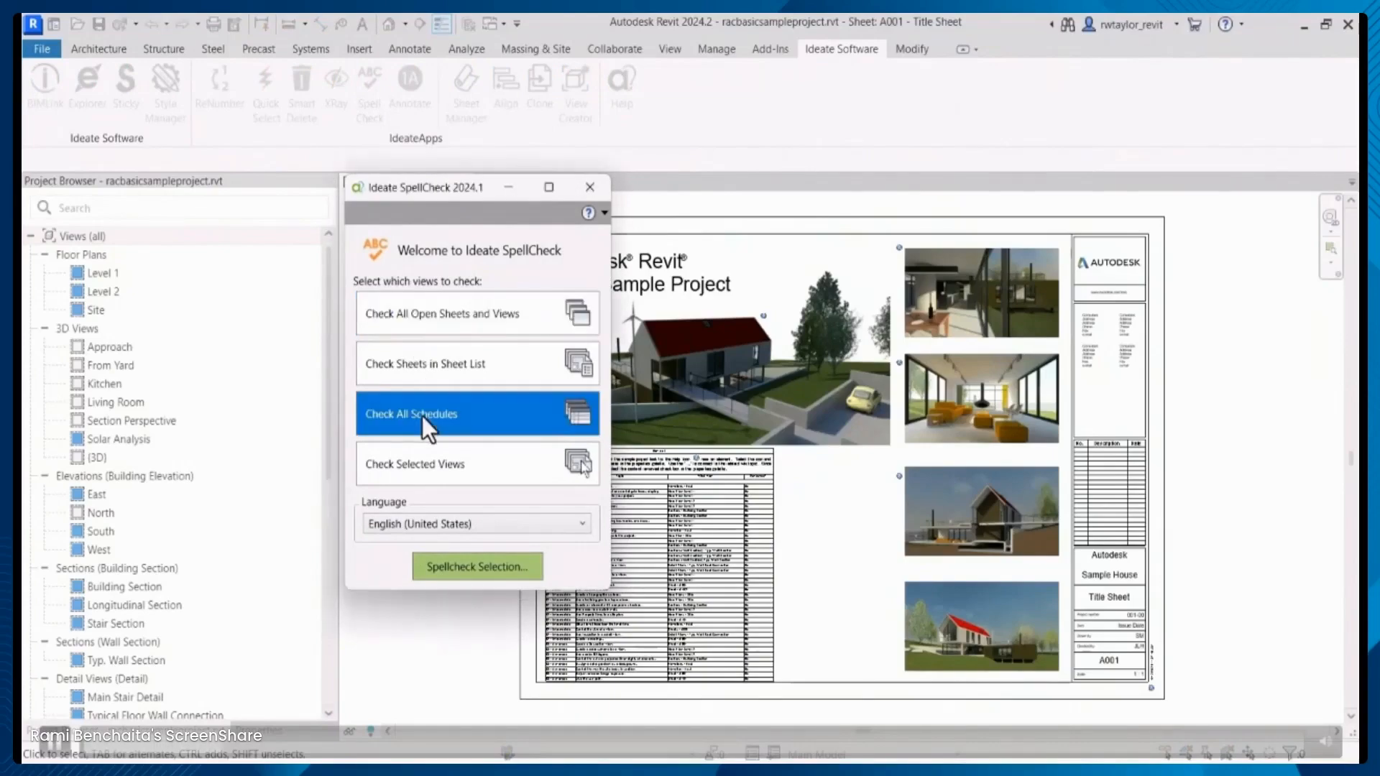
left_click(422, 466)
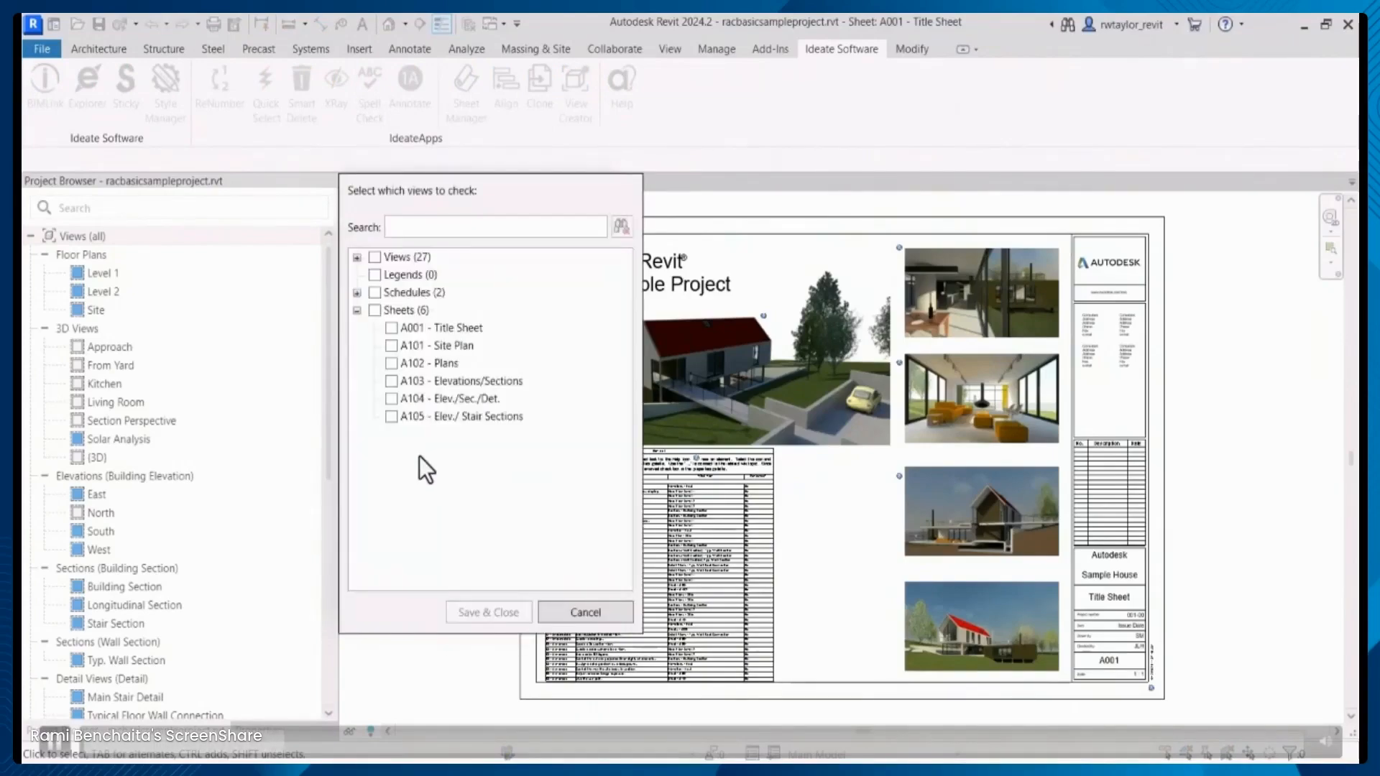
left_click(375, 257)
left_click(374, 275)
left_click(374, 293)
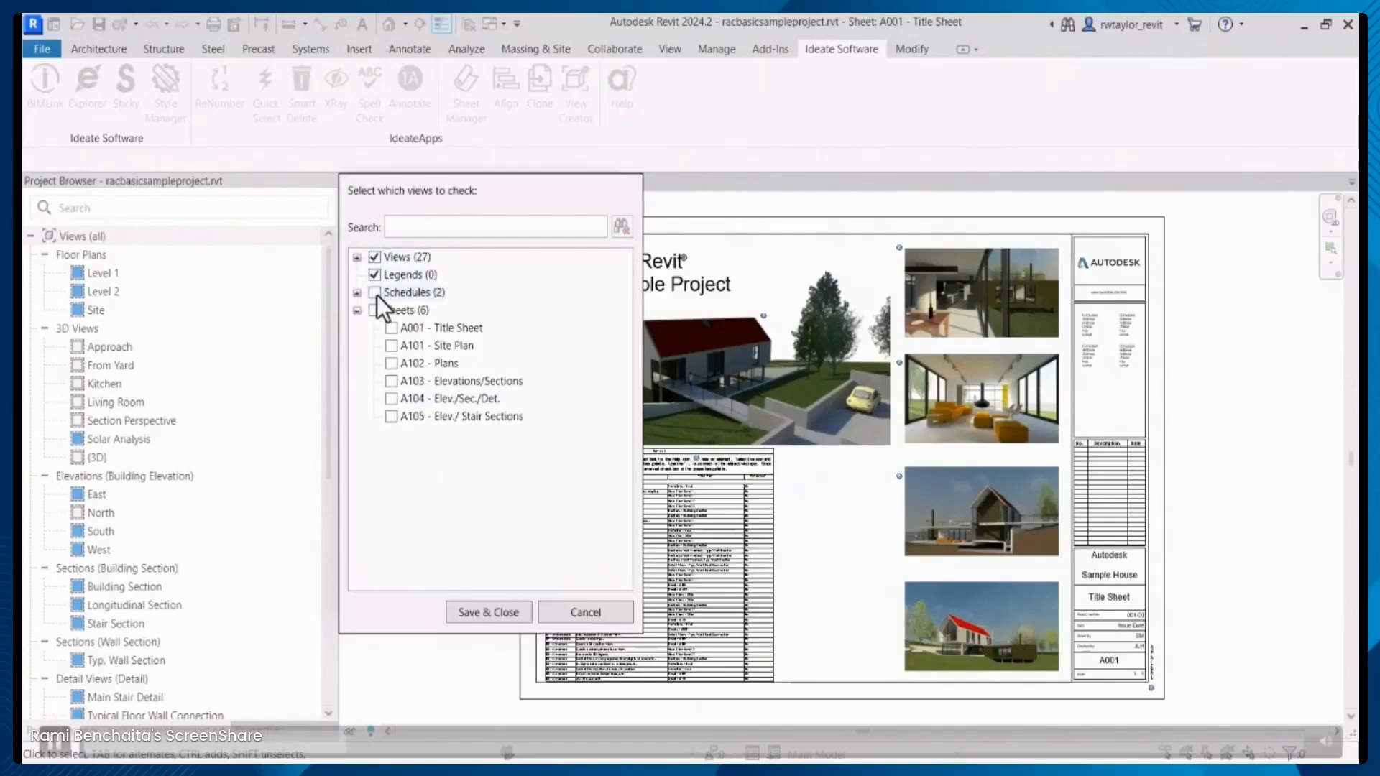
left_click(374, 310)
left_click(515, 615)
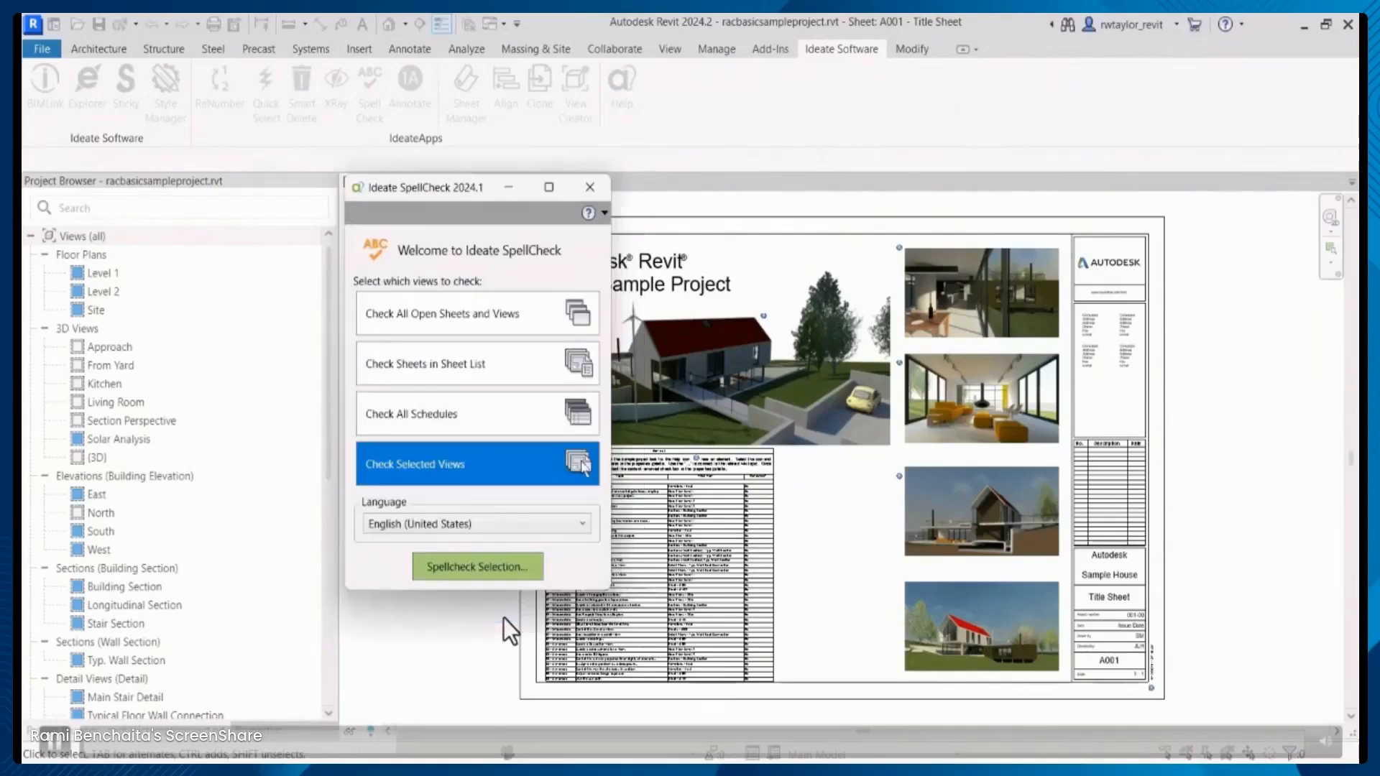
left_click(472, 568)
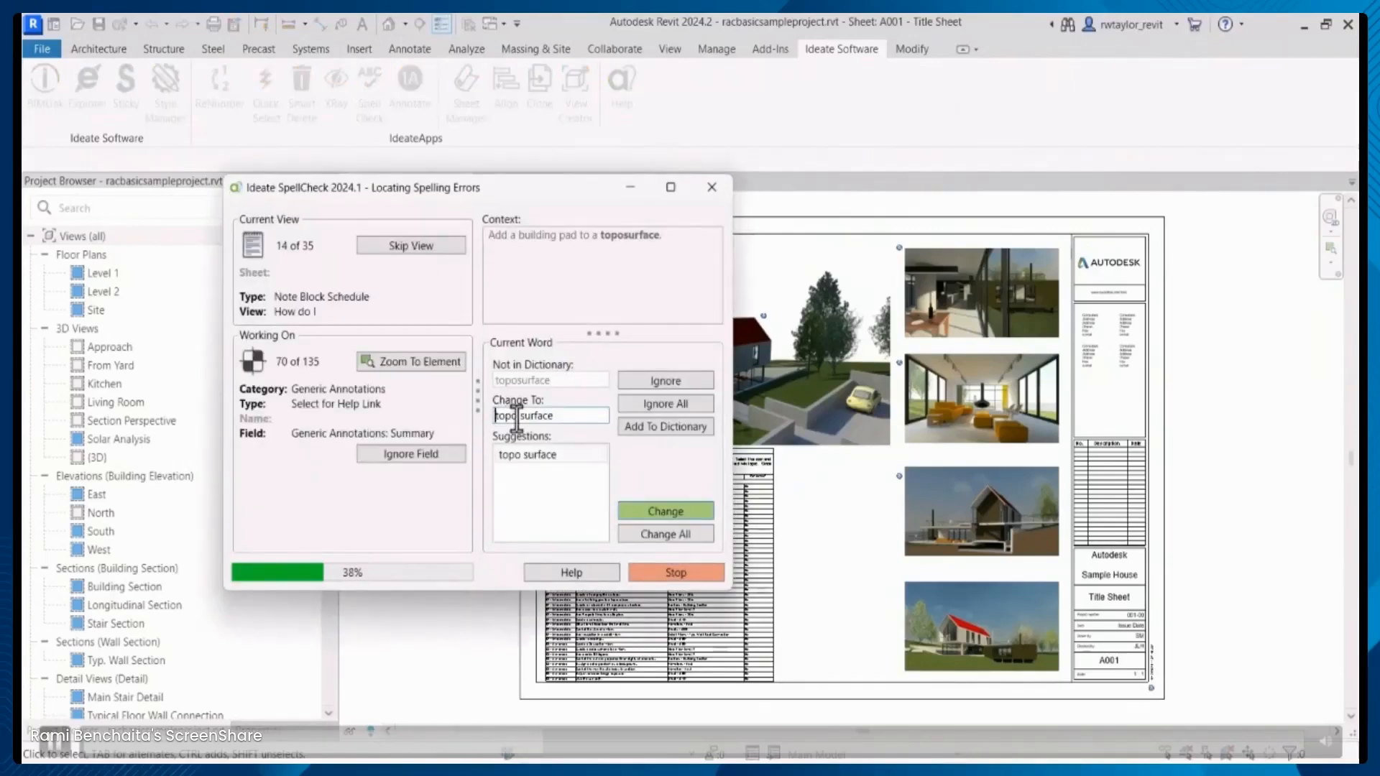
Add "toposurface" to the dictionary, change "frestanding" to "freestanding", ignore all "lineweights", and replace the misspelled "ines" in the How do I schedule
left_click(649, 429)
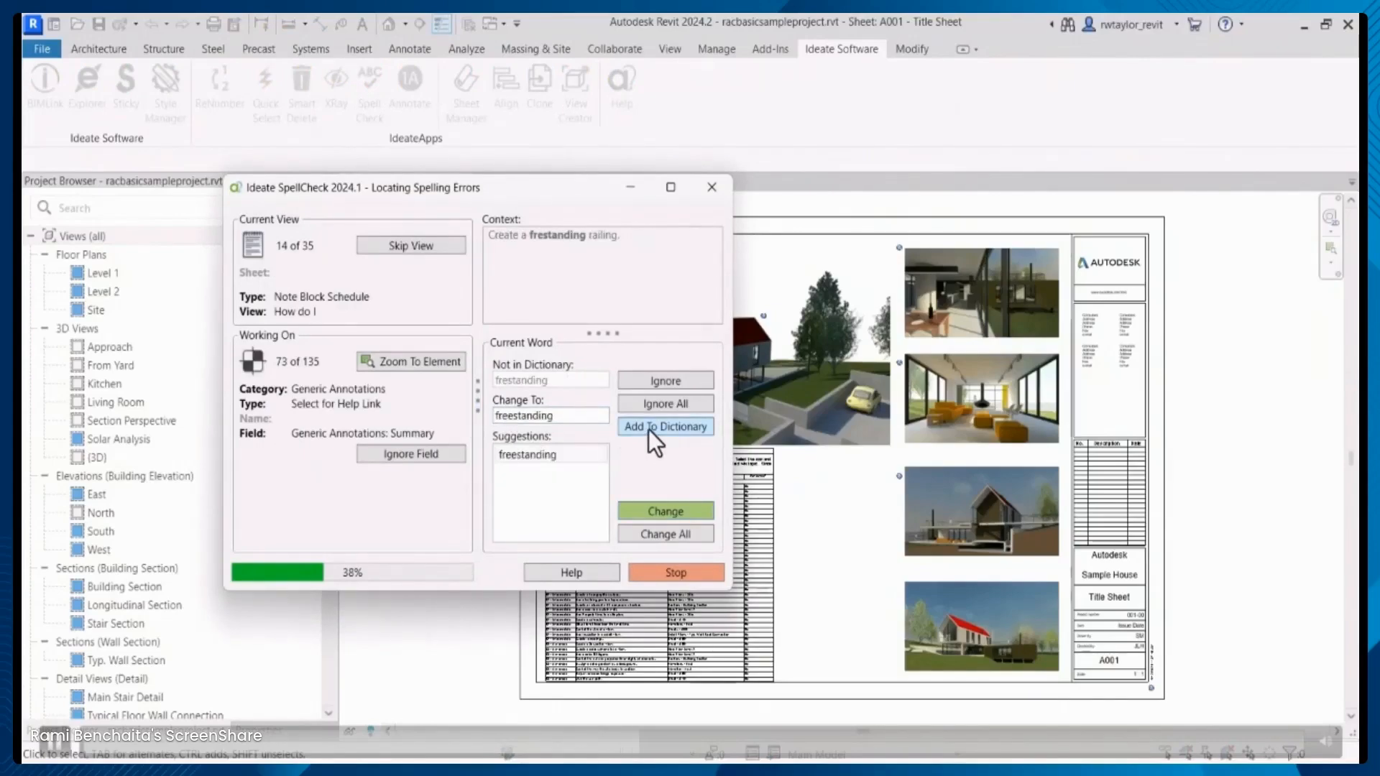
left_click(658, 512)
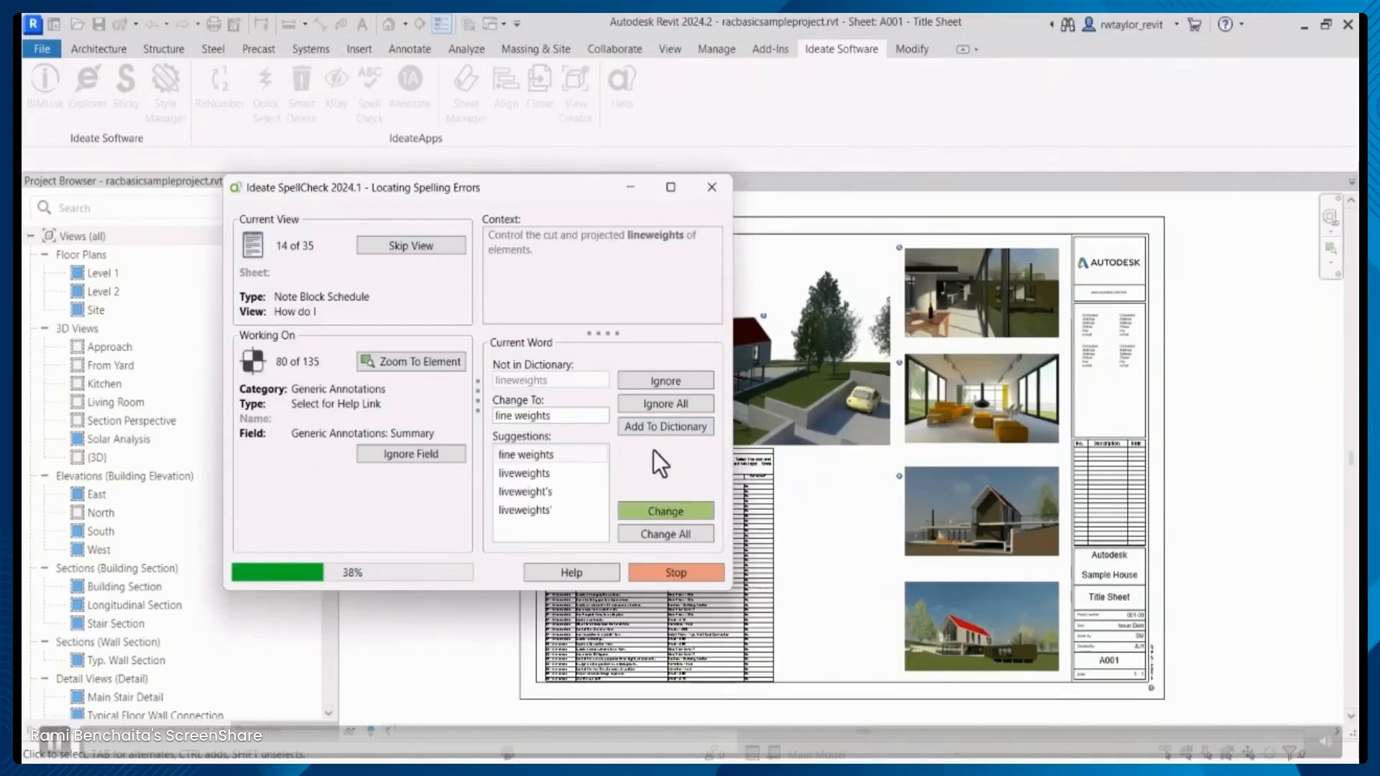
left_click(653, 403)
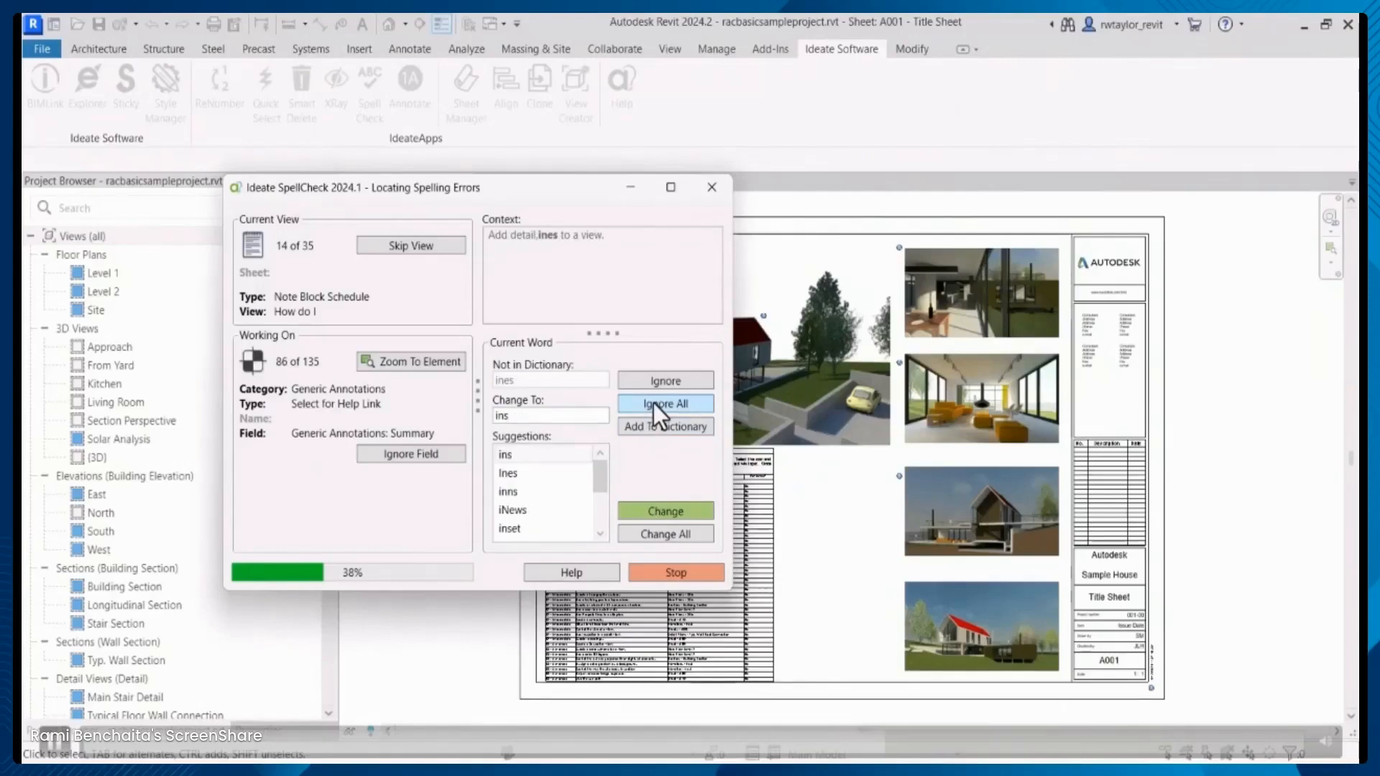
left_click(664, 512)
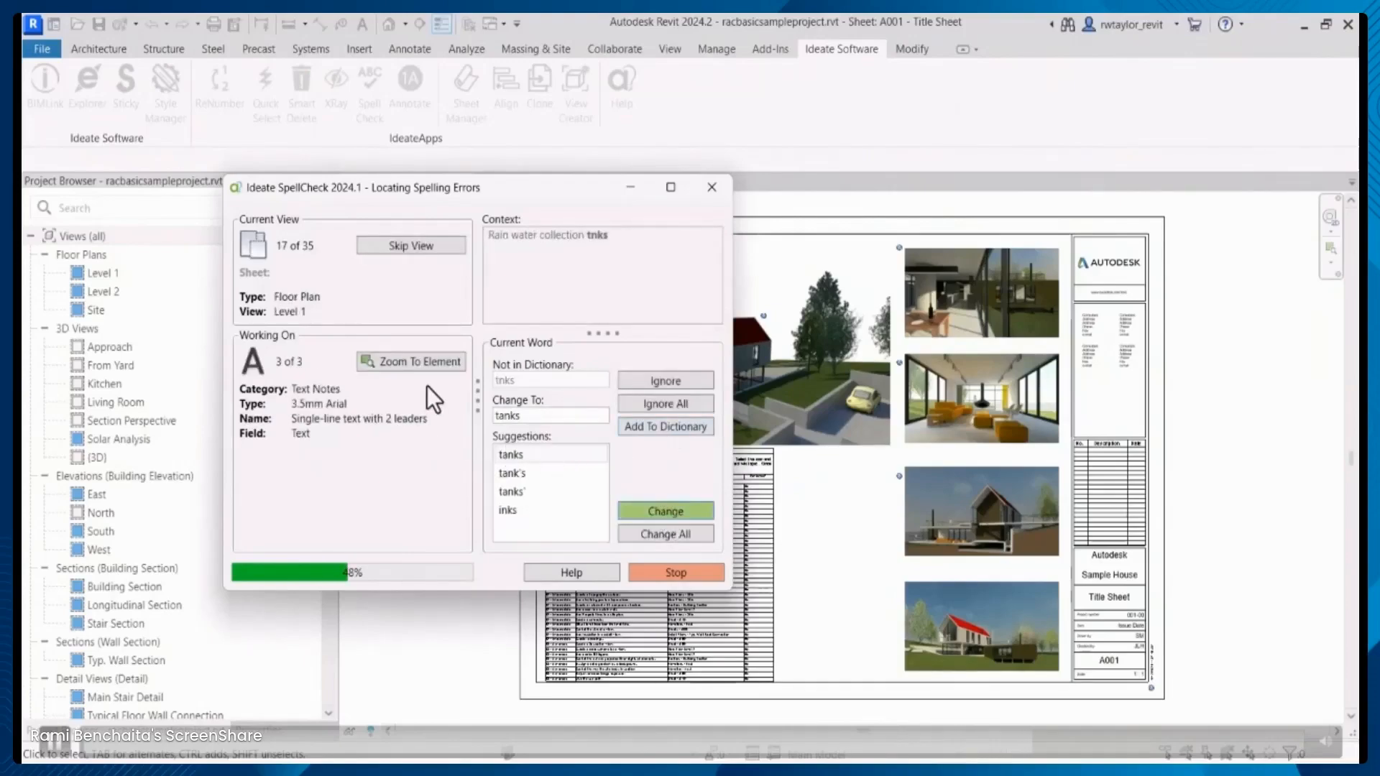
Zoom to the Level 1 rain water collection note, change "tnks" to "tanks", and save the SpellCheck report as a text file on the Desktop
left_click(421, 363)
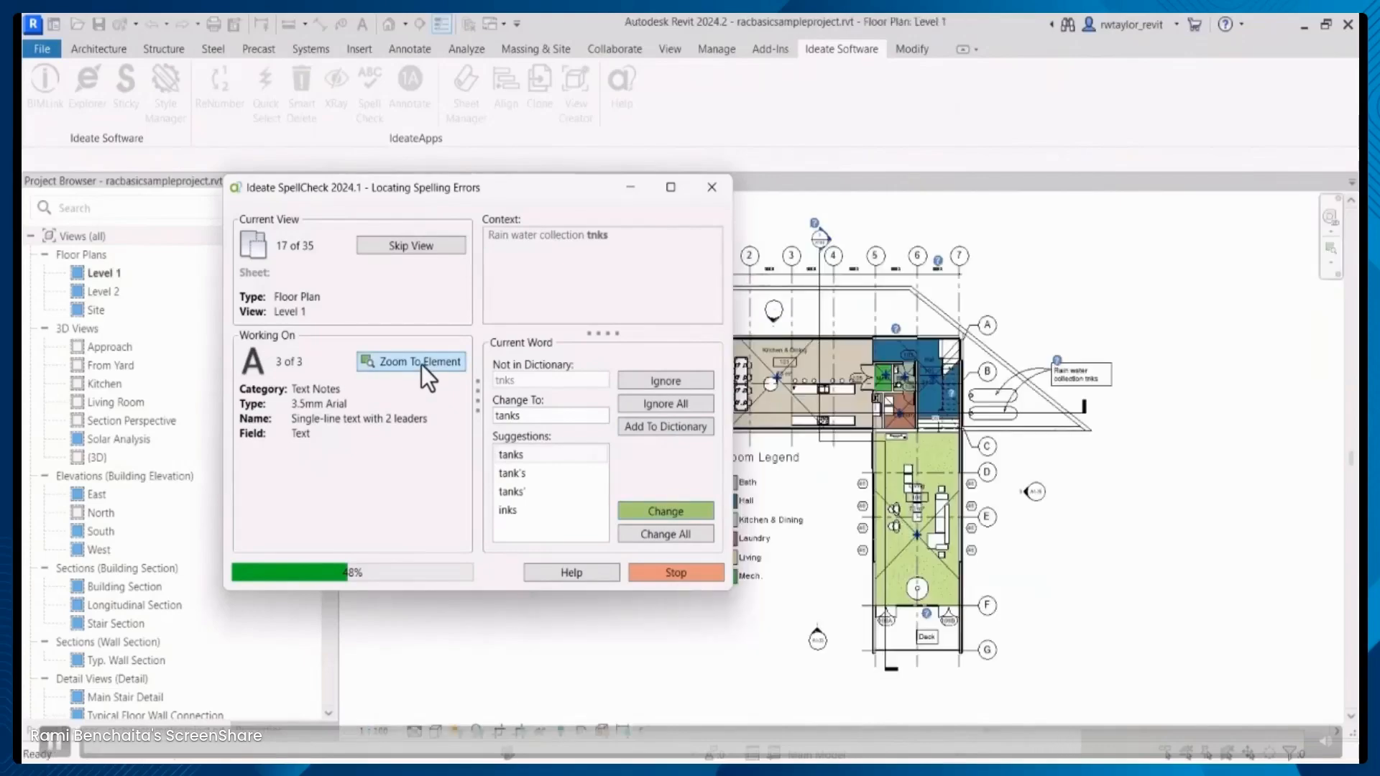
left_click(657, 512)
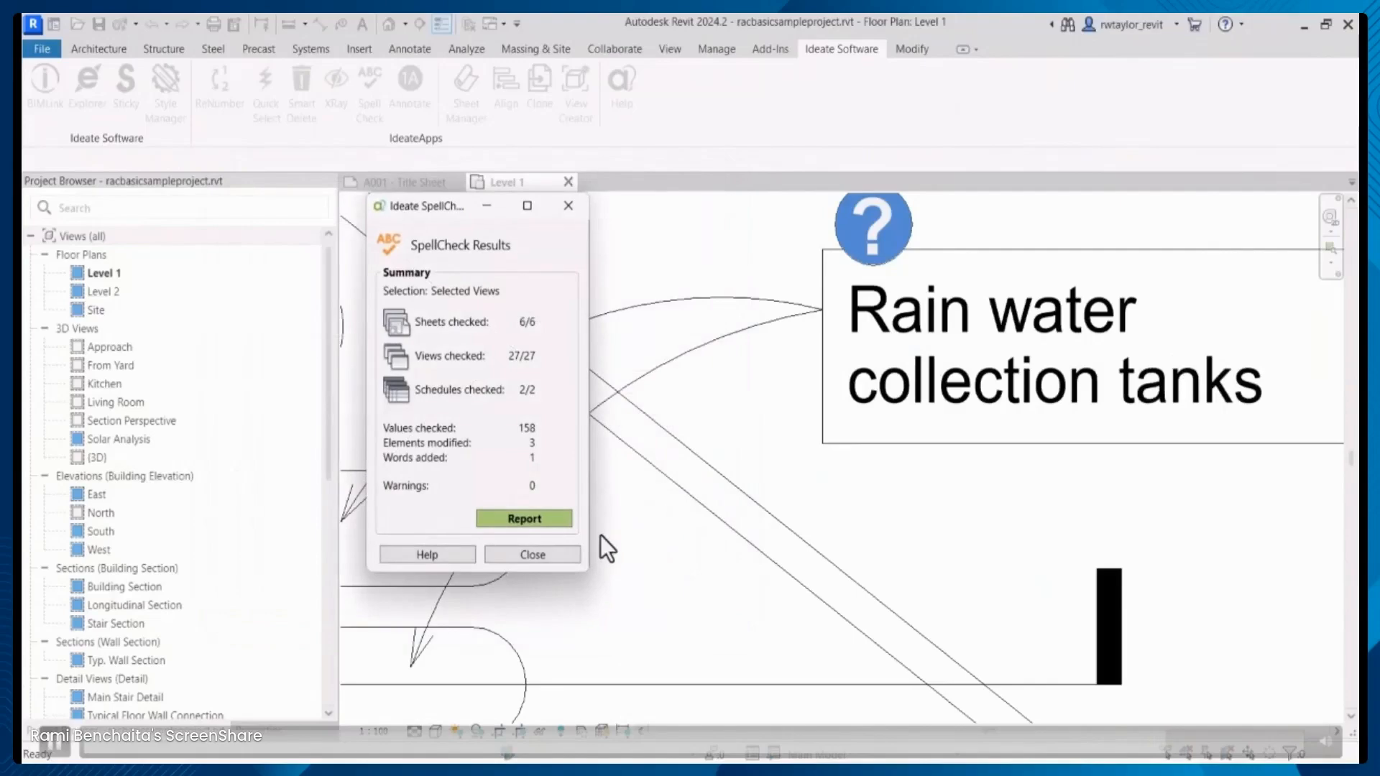
left_click(527, 522)
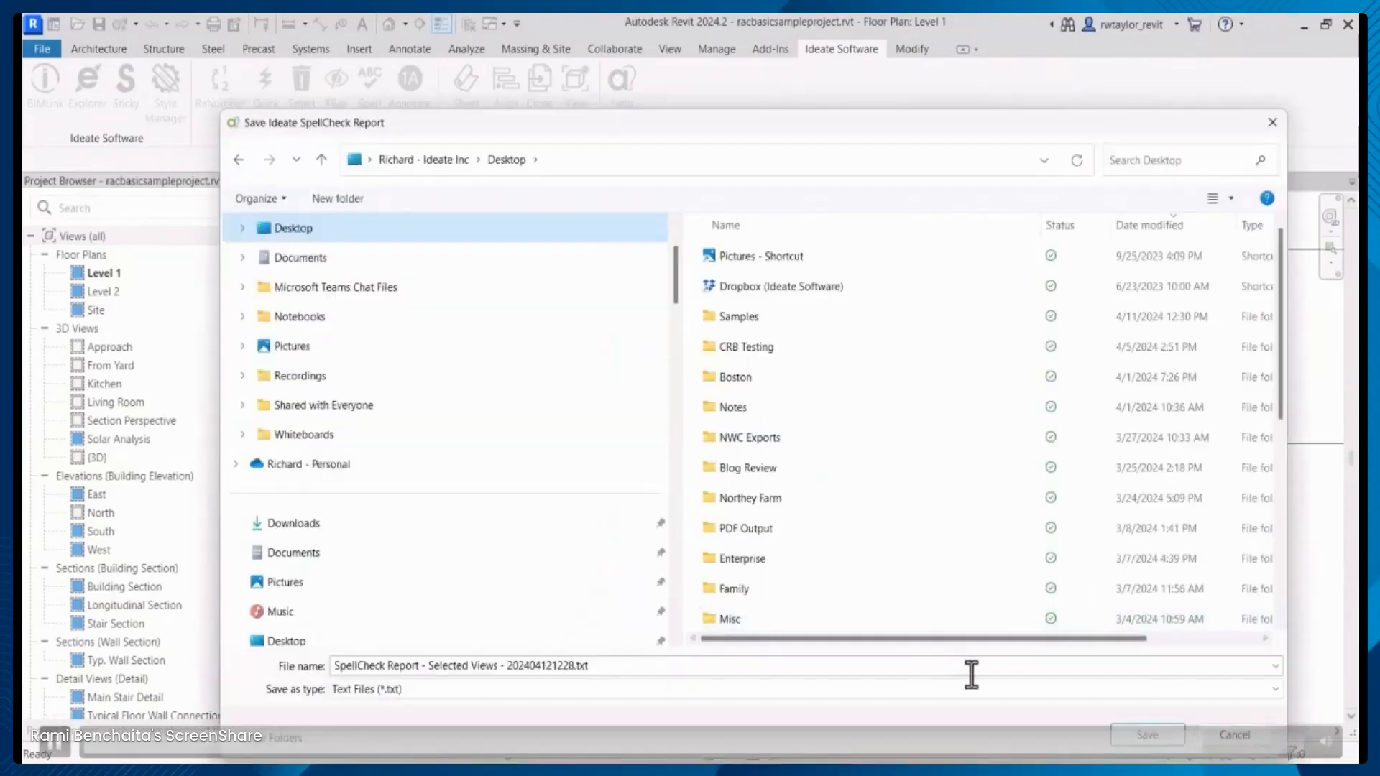
left_click(1146, 734)
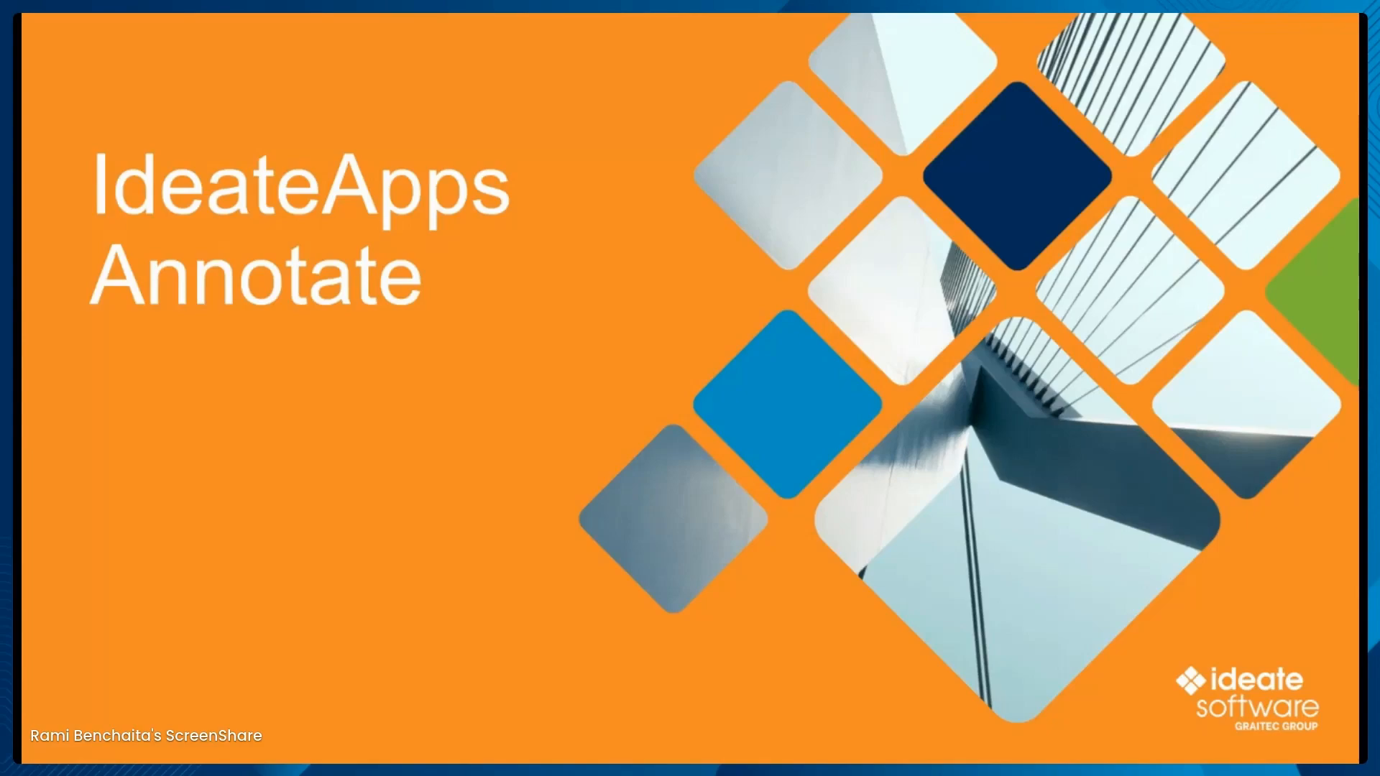
key("Right")
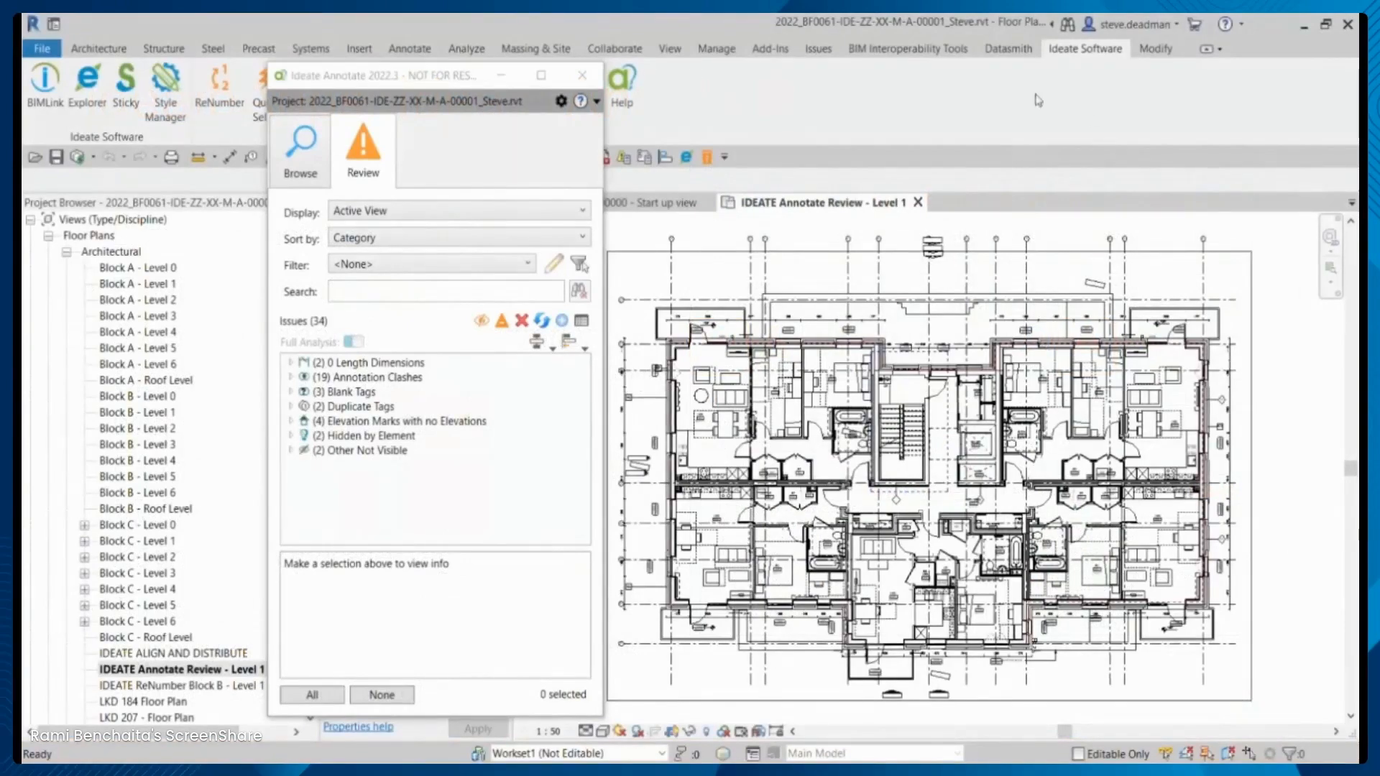
Expand the Annotation Clashes in the Ideate Annotate review and zoom to the Window Tags : Text Notes clash
left_click(290, 377)
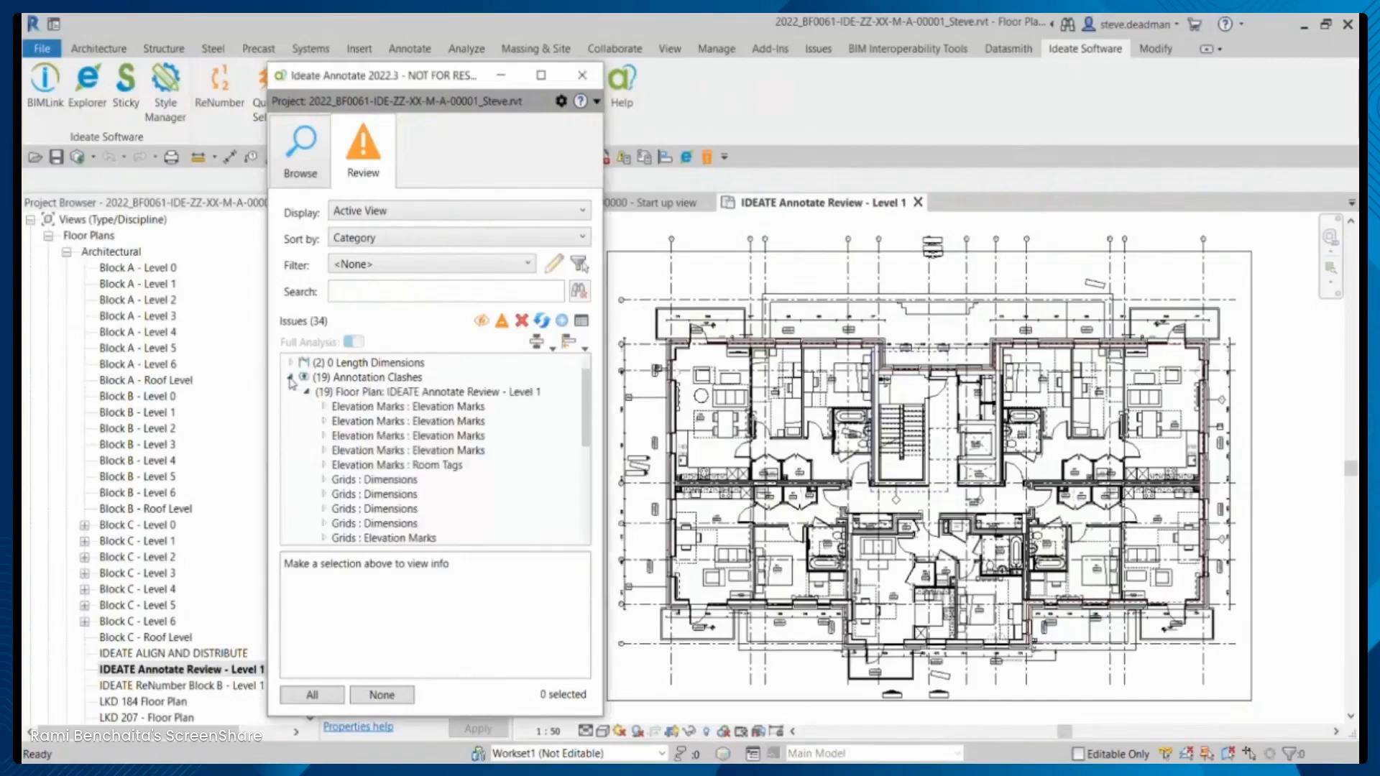
scroll(327, 468, "down", 4)
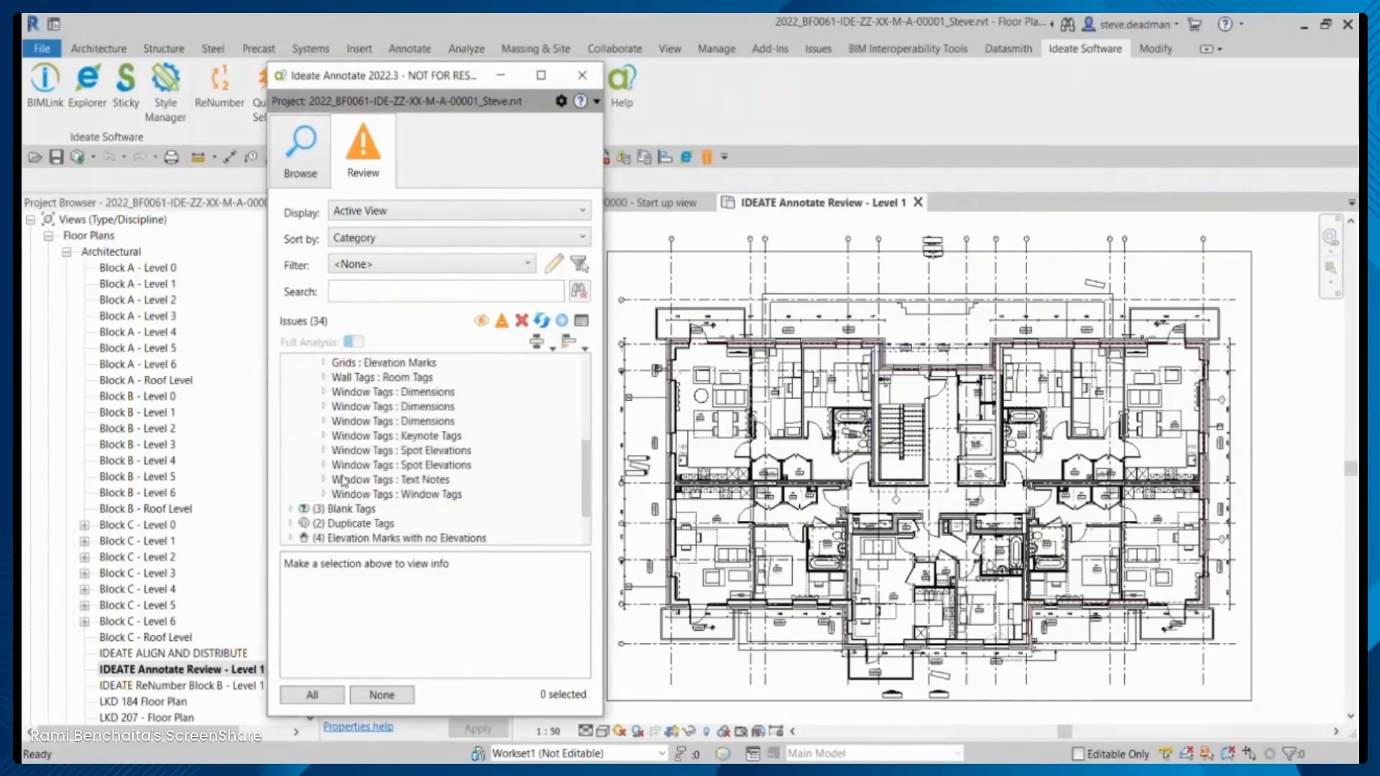
double_click(398, 480)
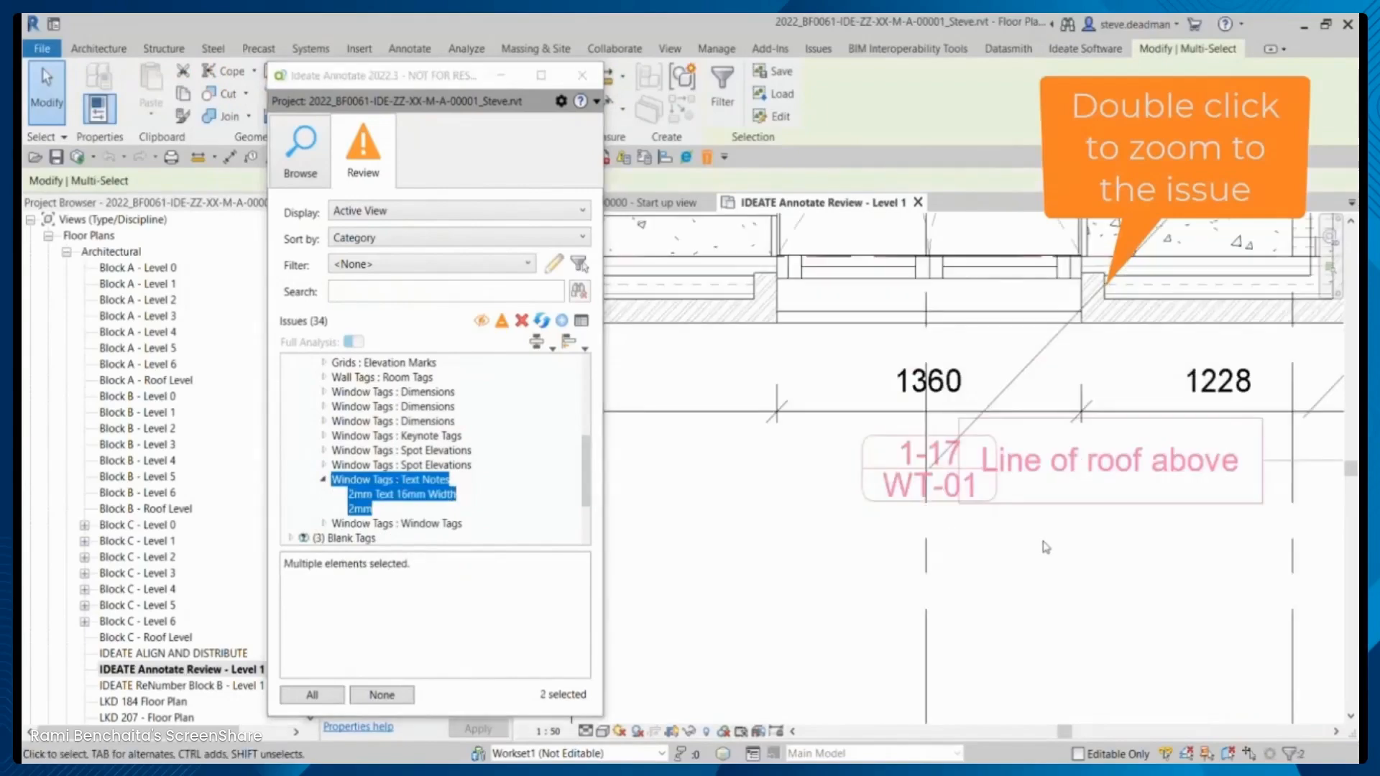
Move the "Line of roof above" note clear of window tag 1-17, and window tag 1-05 clear of the 1480 dimension
left_click(1096, 469)
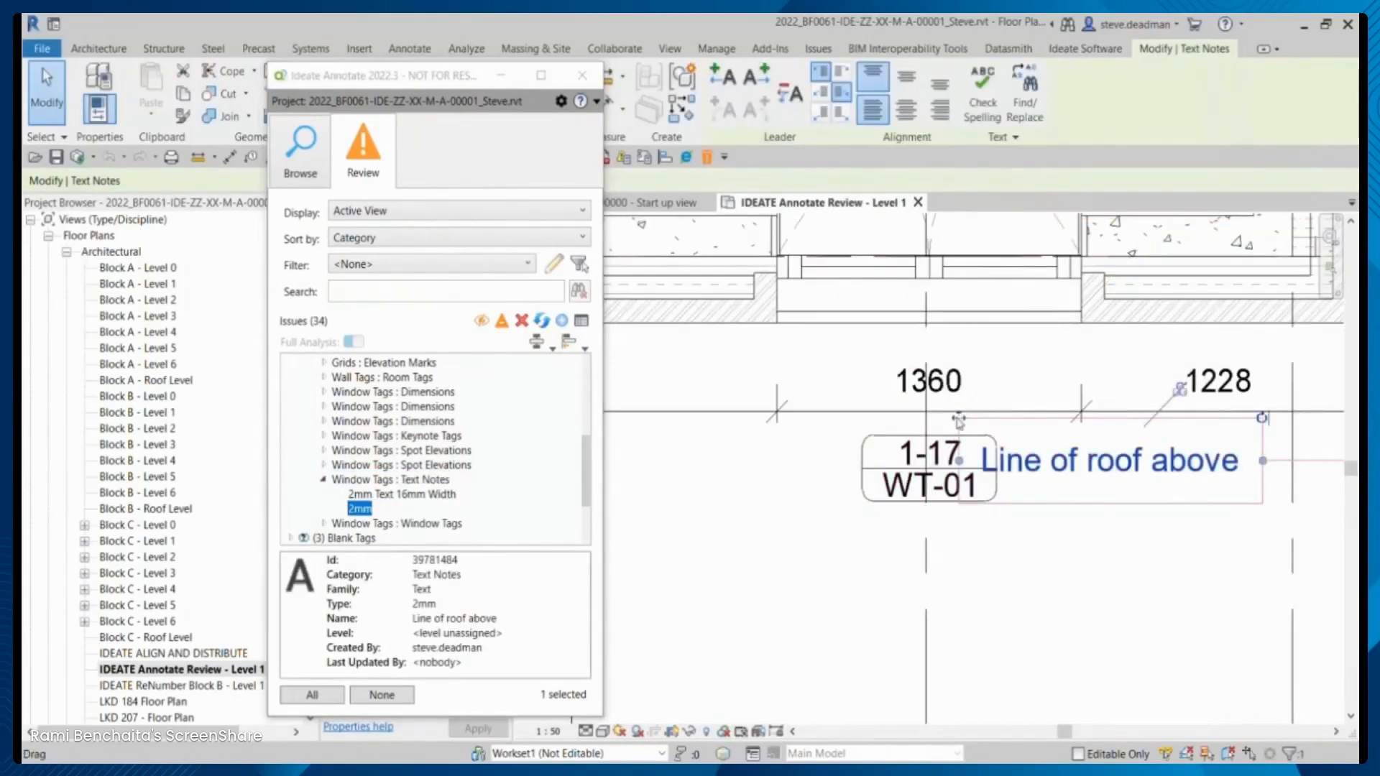
left_click_drag(958, 418, 1025, 419)
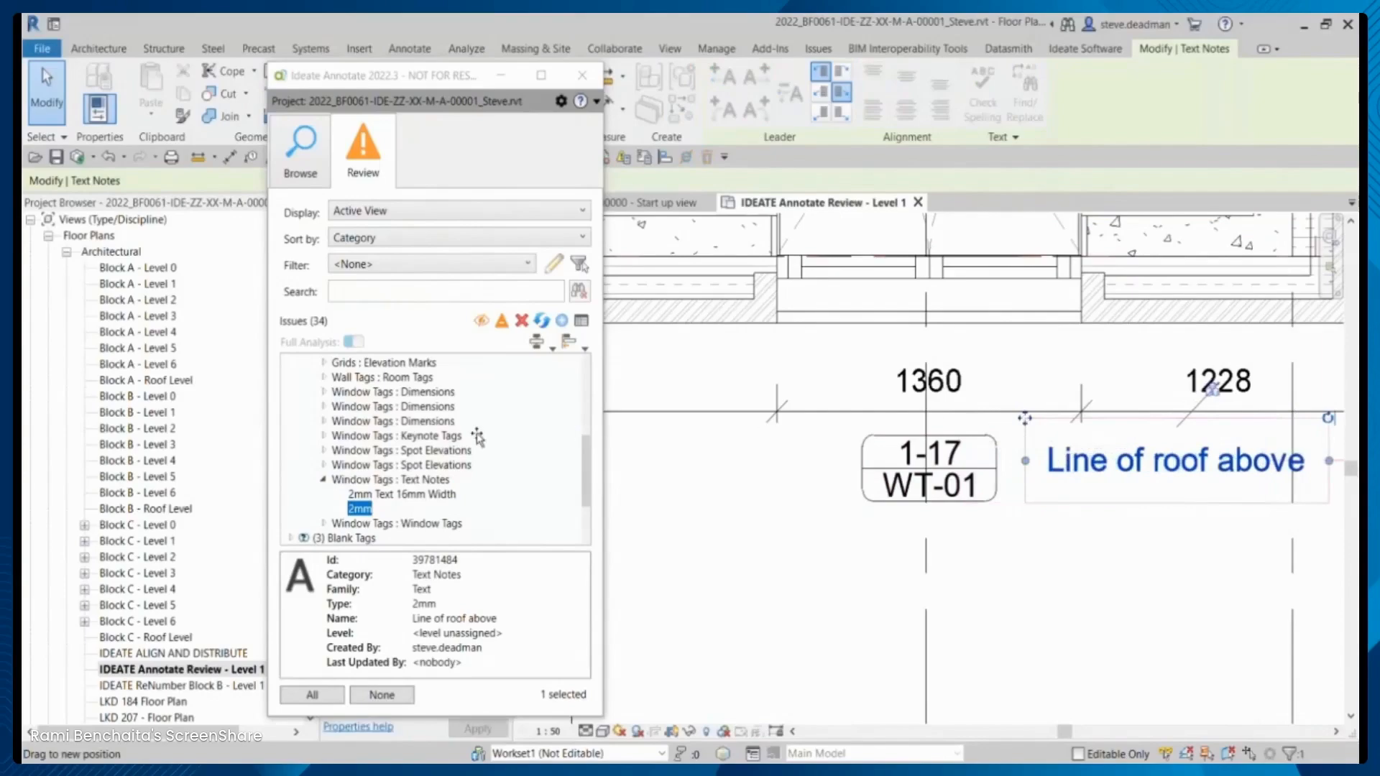
left_click(324, 392)
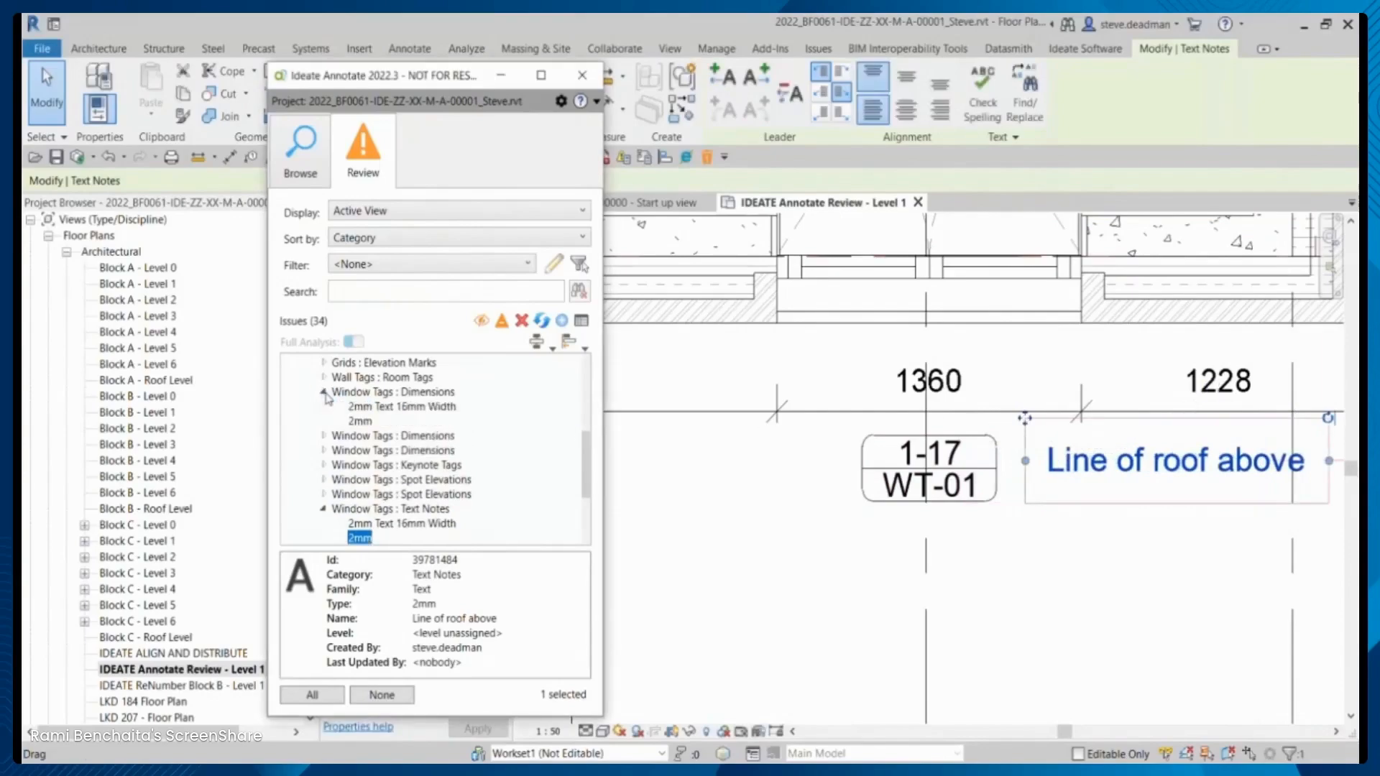
left_click(370, 408)
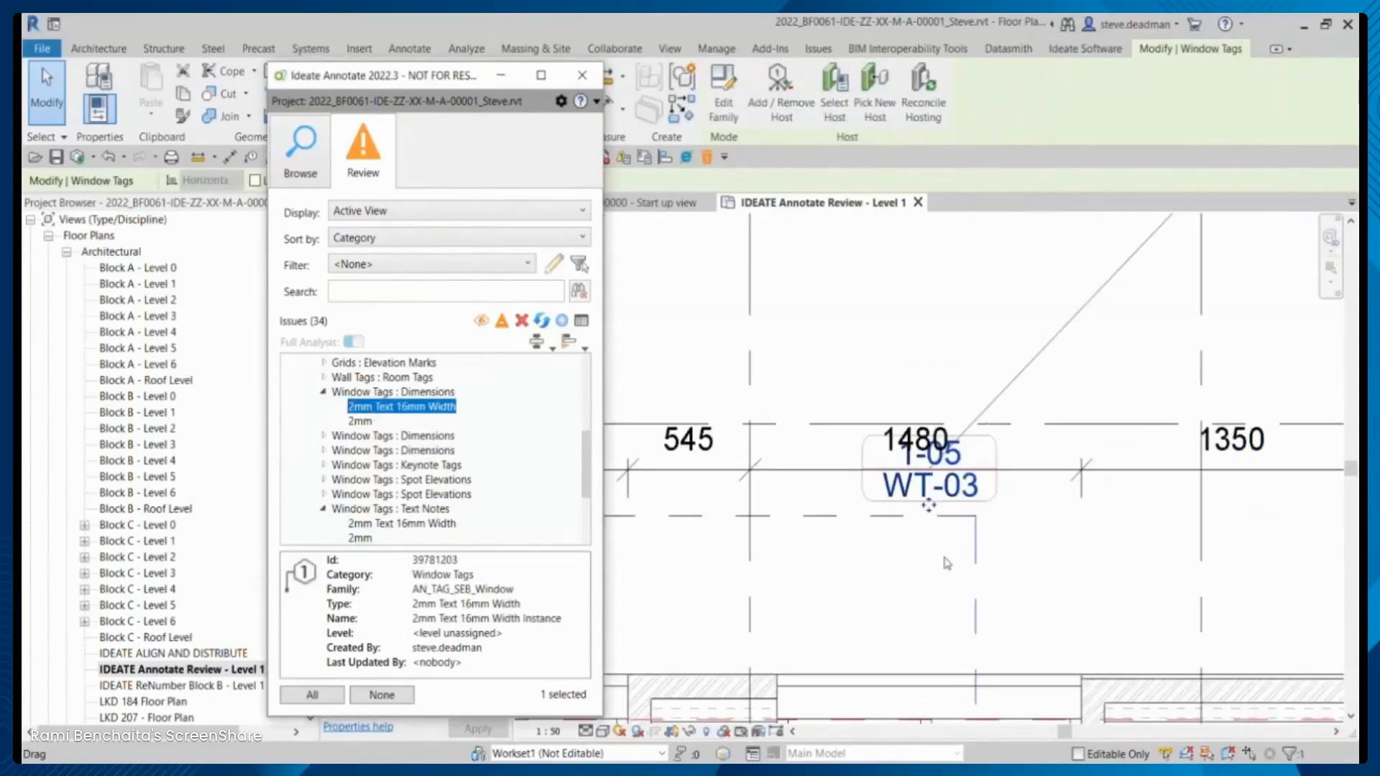
left_click(943, 558)
left_click(954, 501)
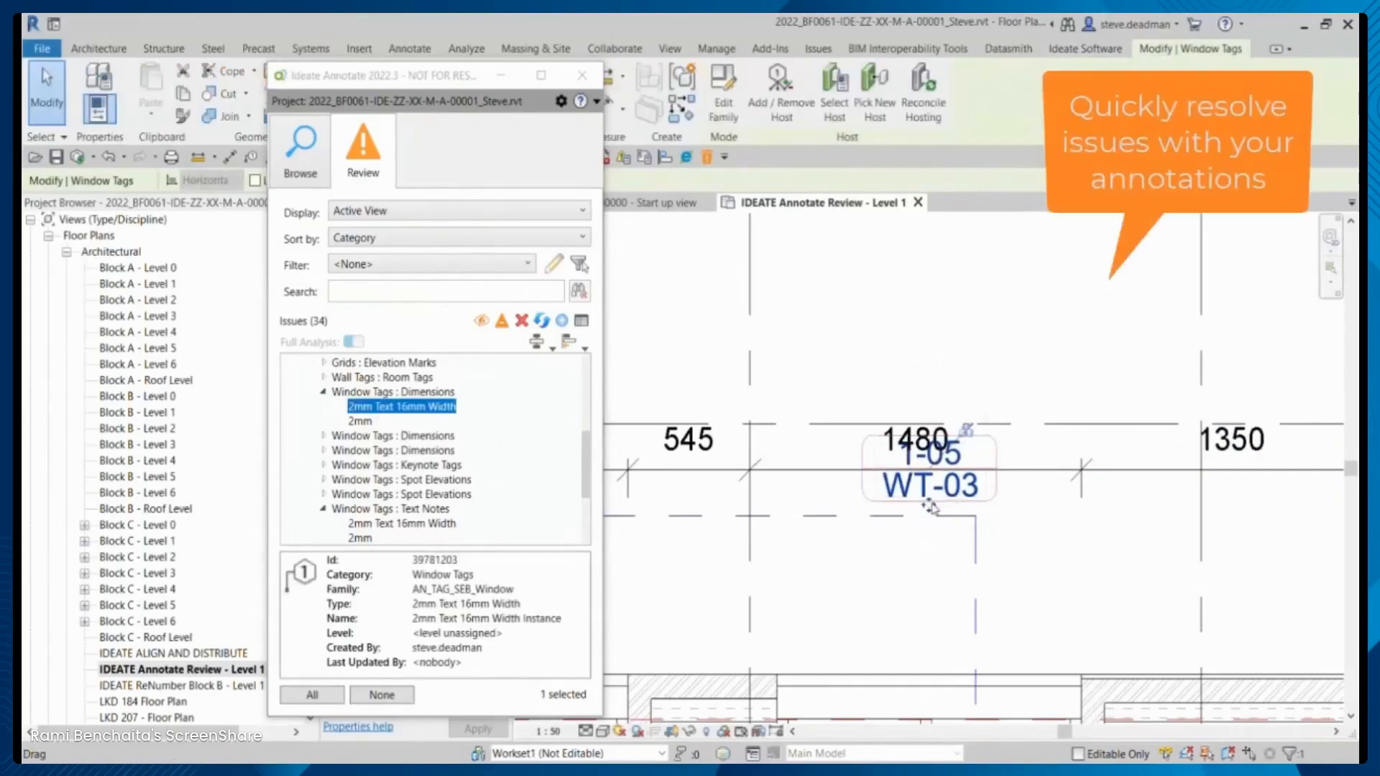
left_click_drag(938, 507, 940, 642)
left_click(795, 381)
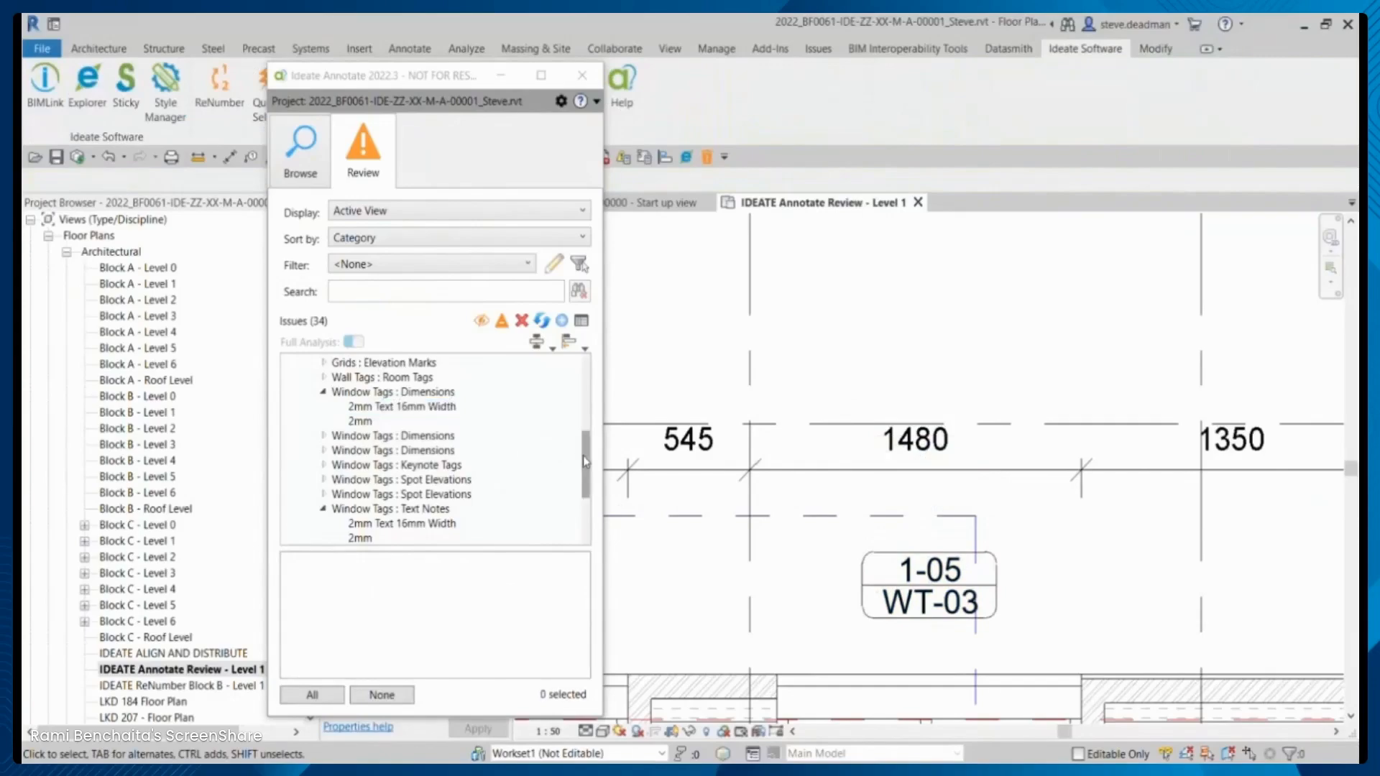
Find the blank 8mm wall tag overlapping the LIFT LOBBY room tag among the Blank Tags issues and delete it
left_click_drag(584, 456, 586, 373)
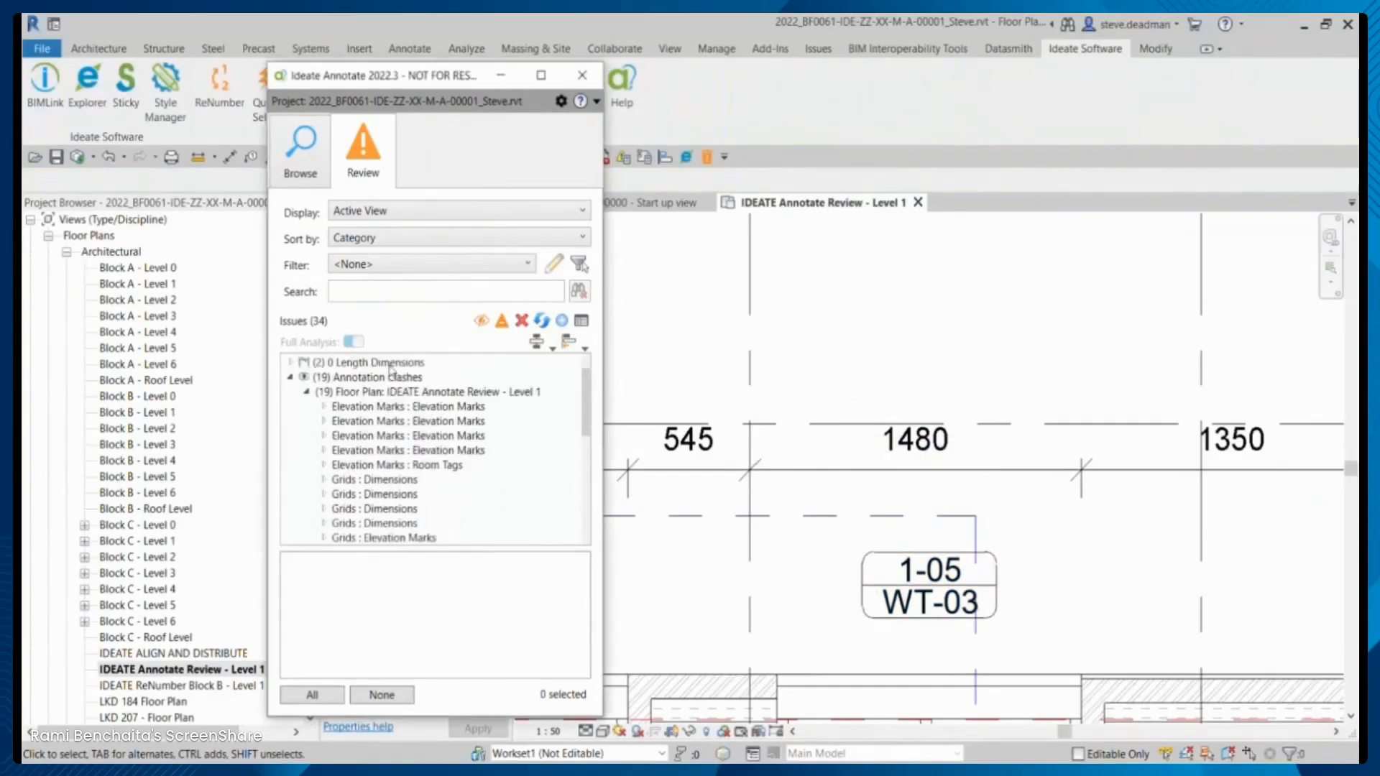
left_click(290, 378)
left_click(290, 392)
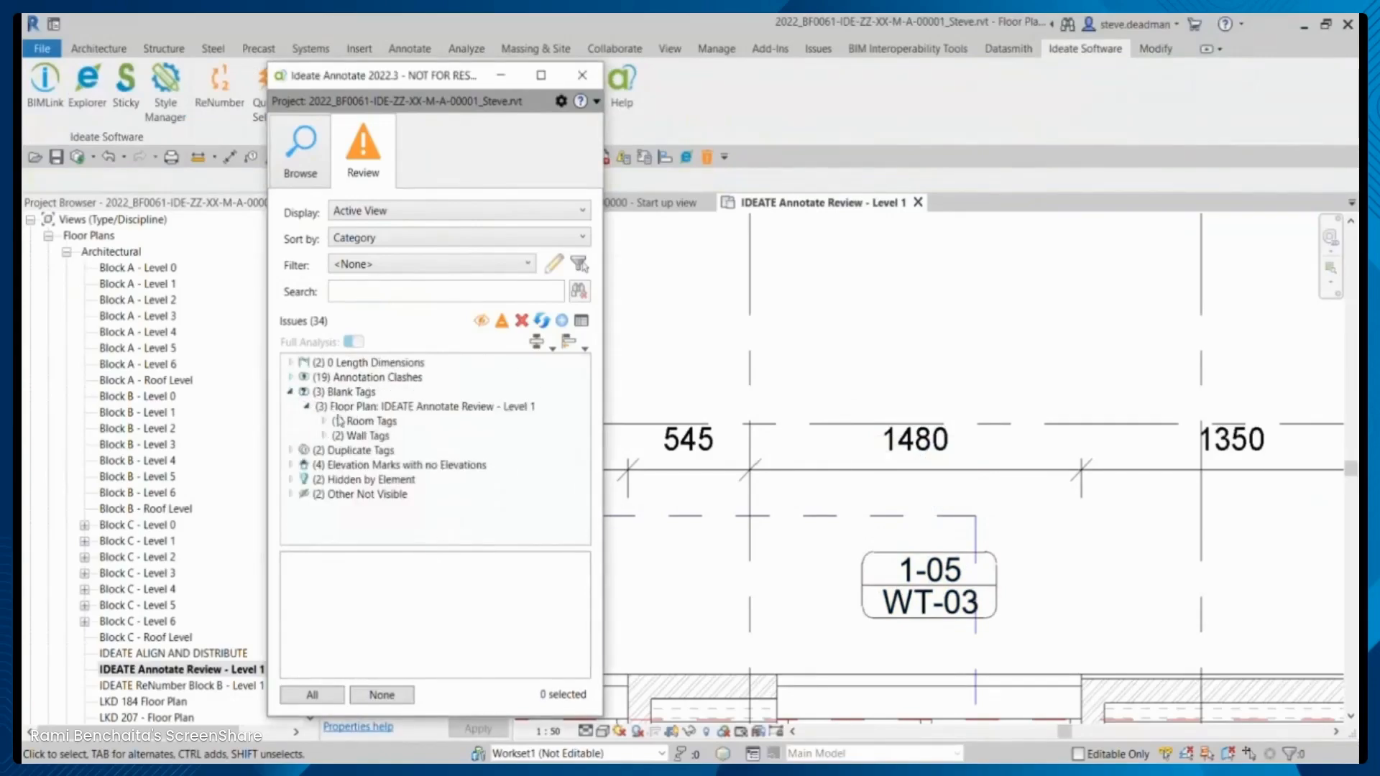
left_click(324, 435)
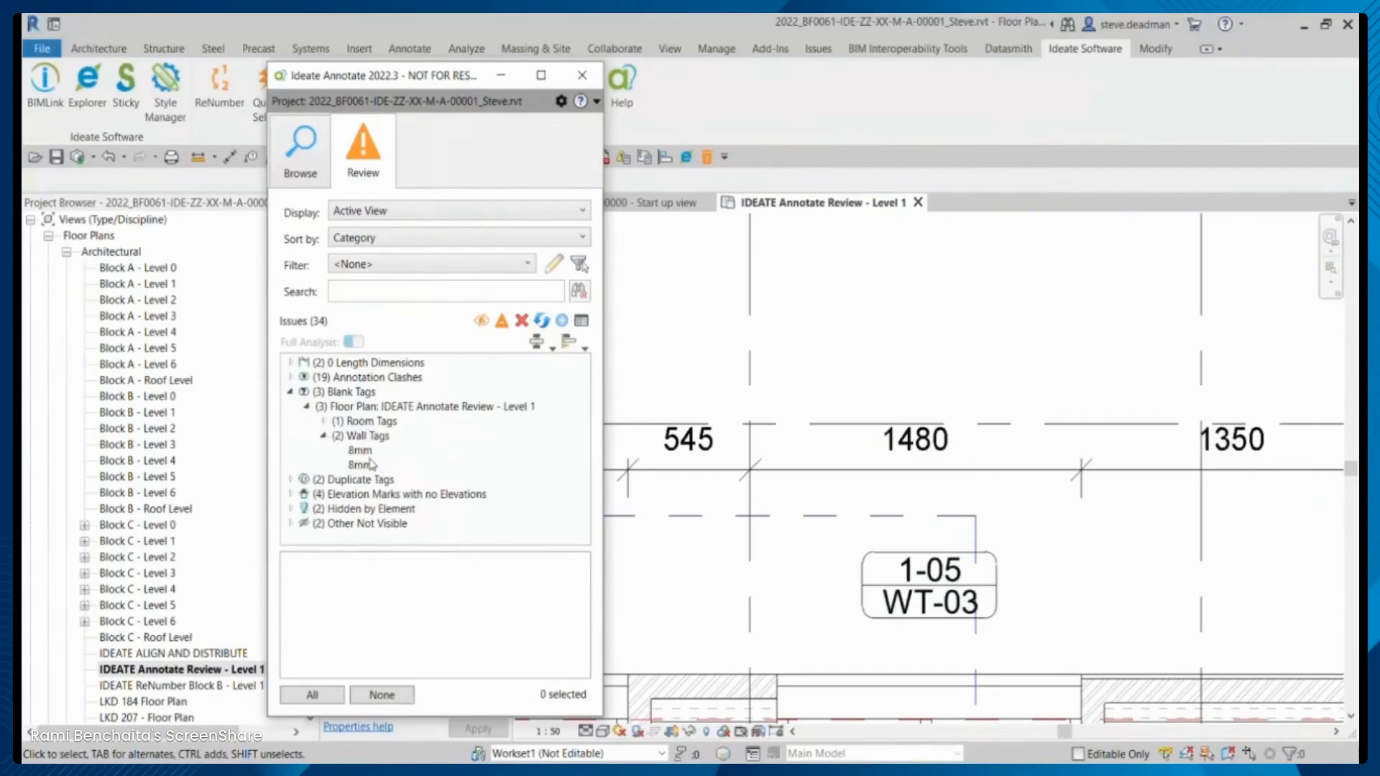
left_click(360, 466)
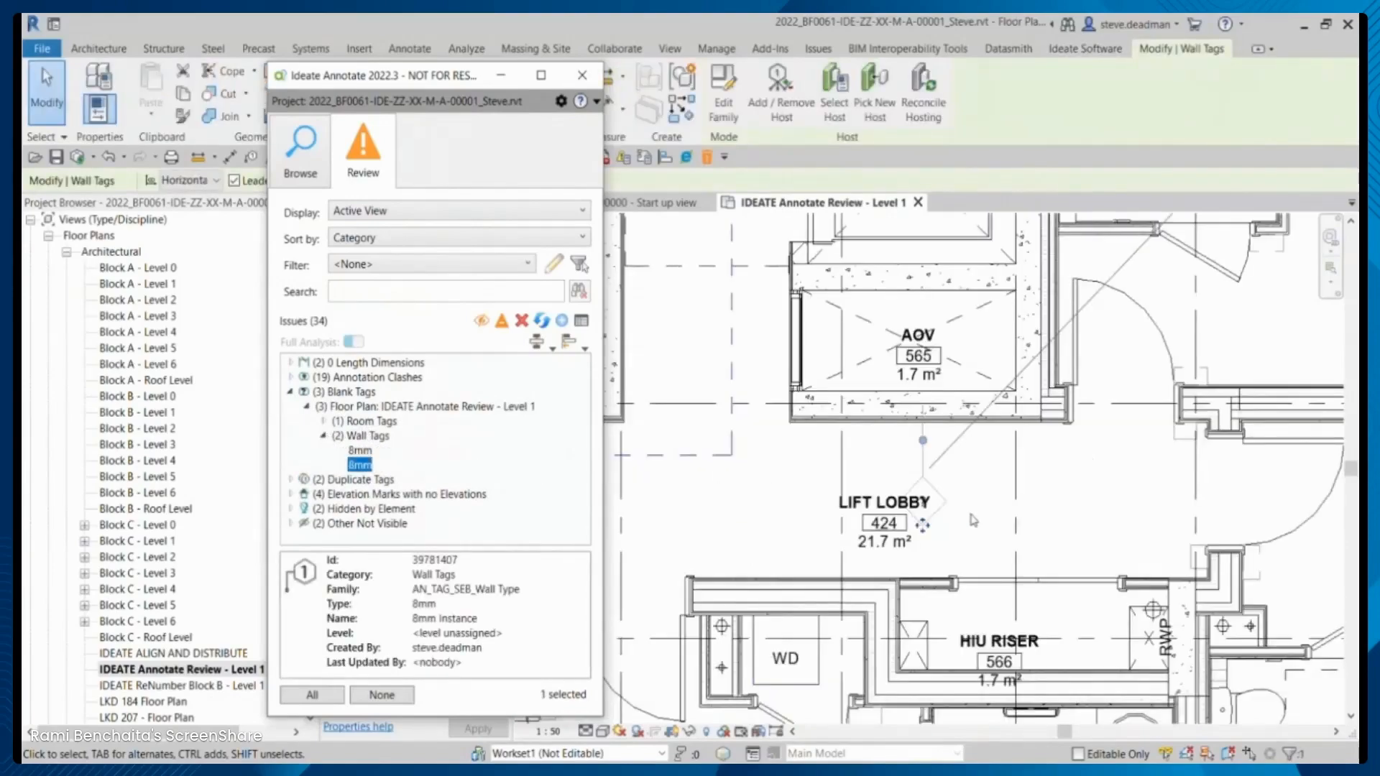
left_click(969, 514)
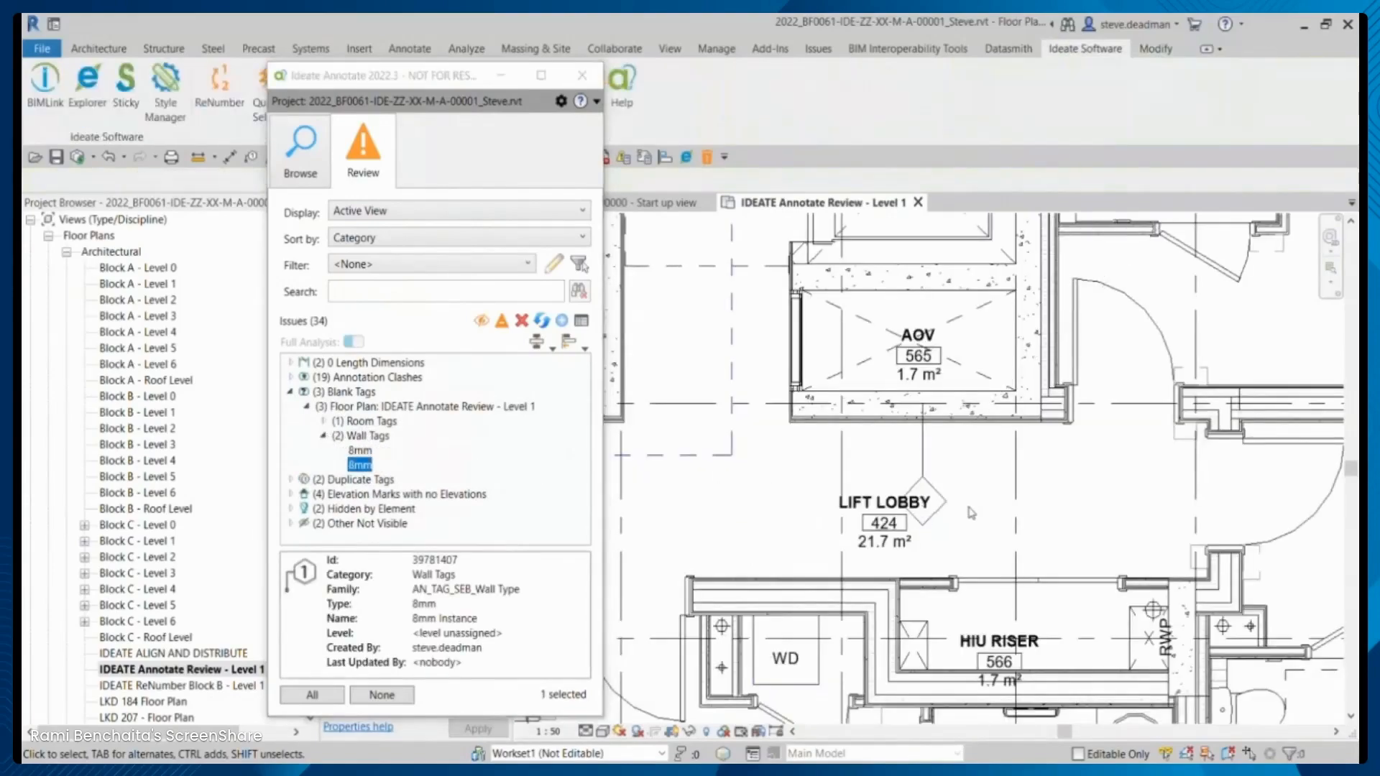
left_click(932, 484)
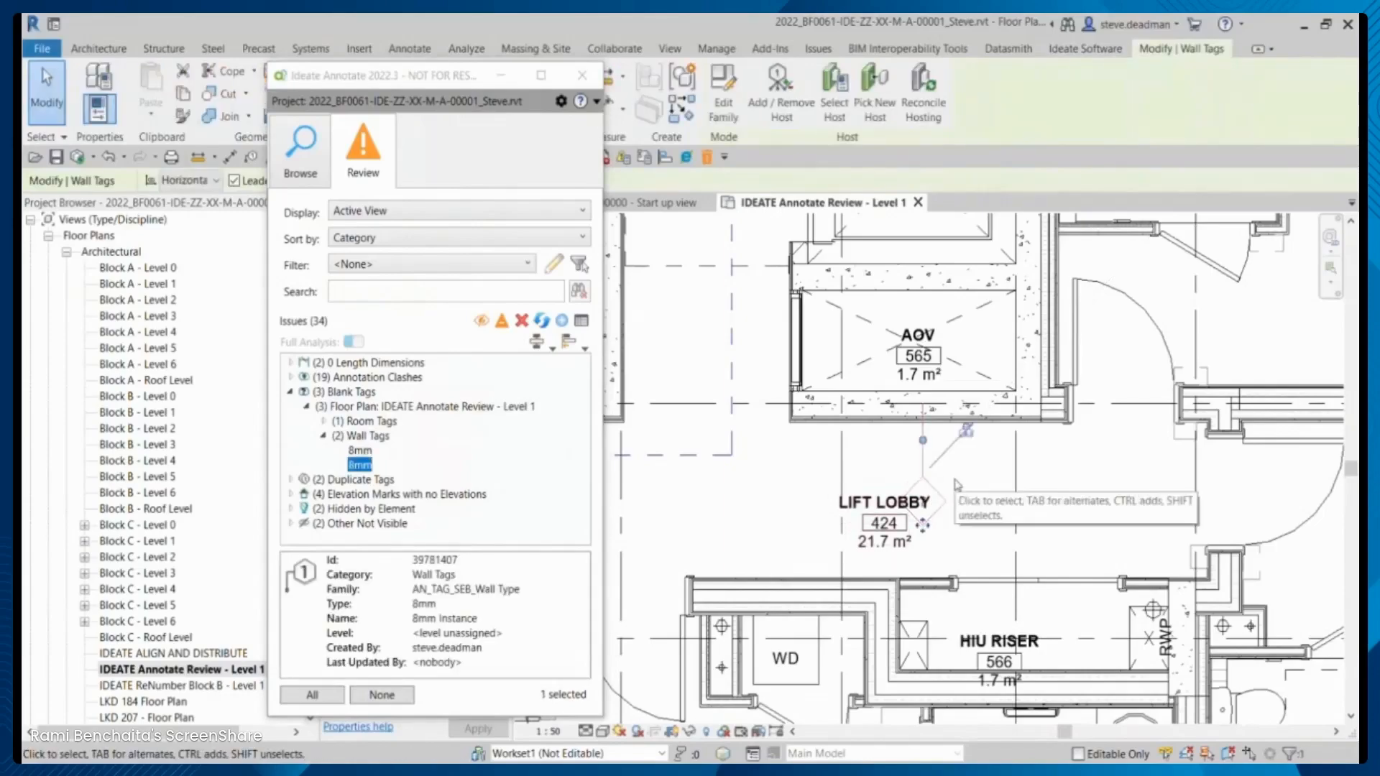
left_click(521, 321)
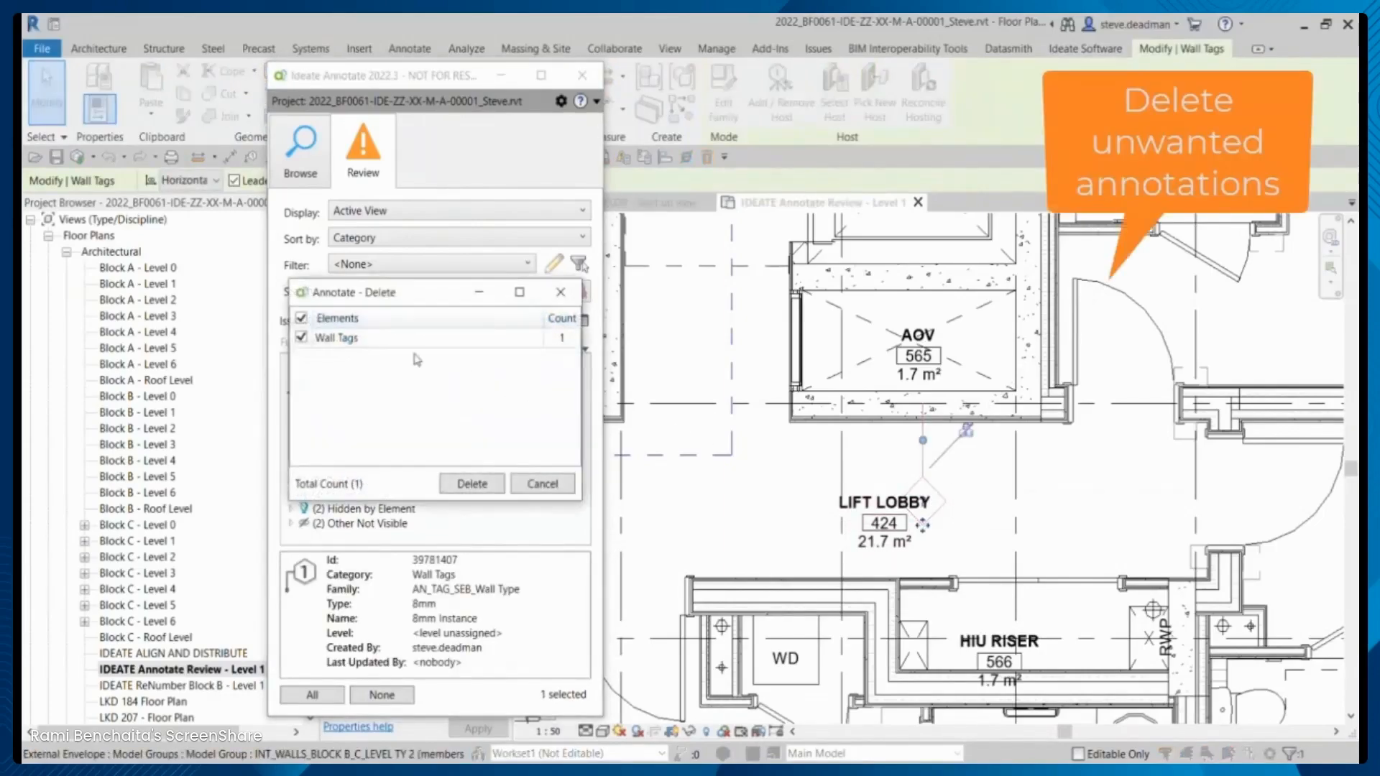
left_click(467, 485)
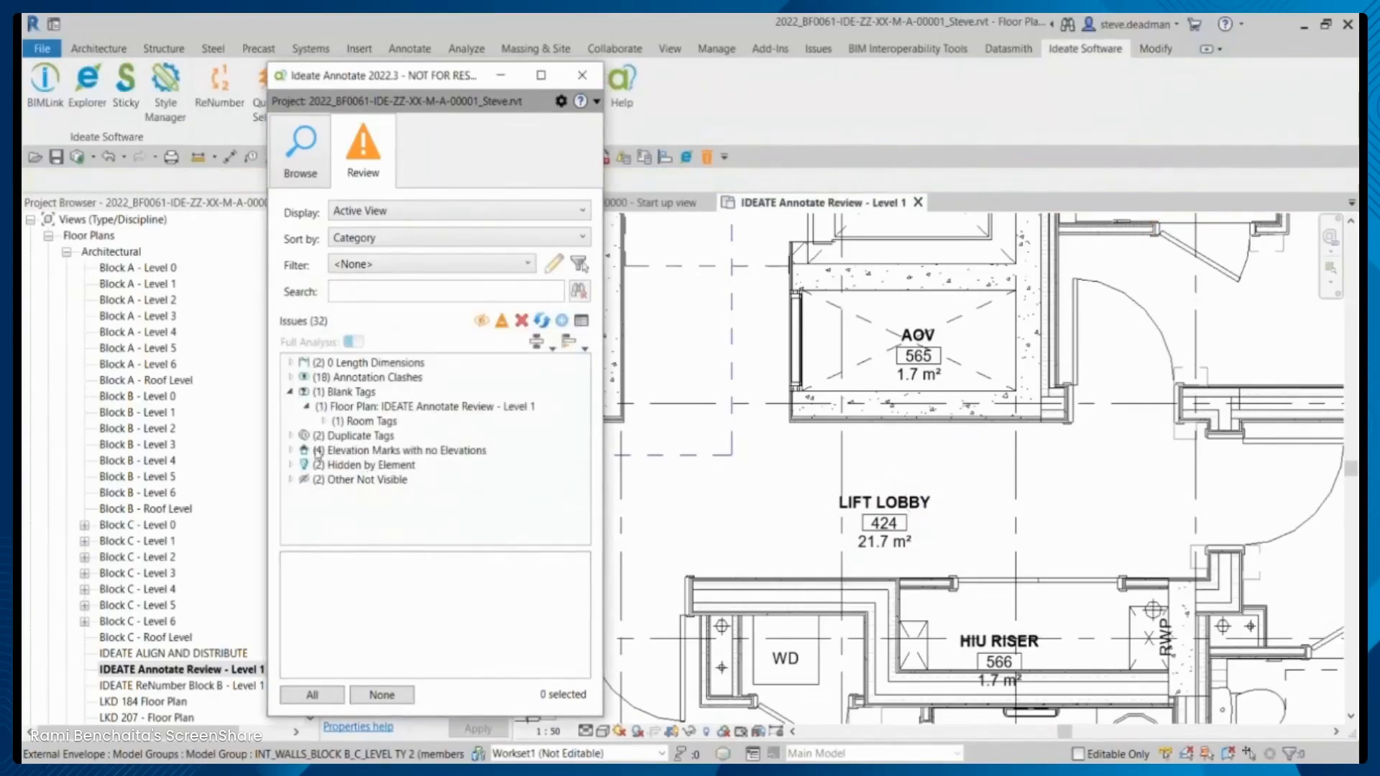
Zoom to the exterior mark Elevation "1" in the Elevation Marks with no Elevations issues and dismiss its issue
scroll(859, 471, "down", 2)
scroll(860, 471, "down", 2)
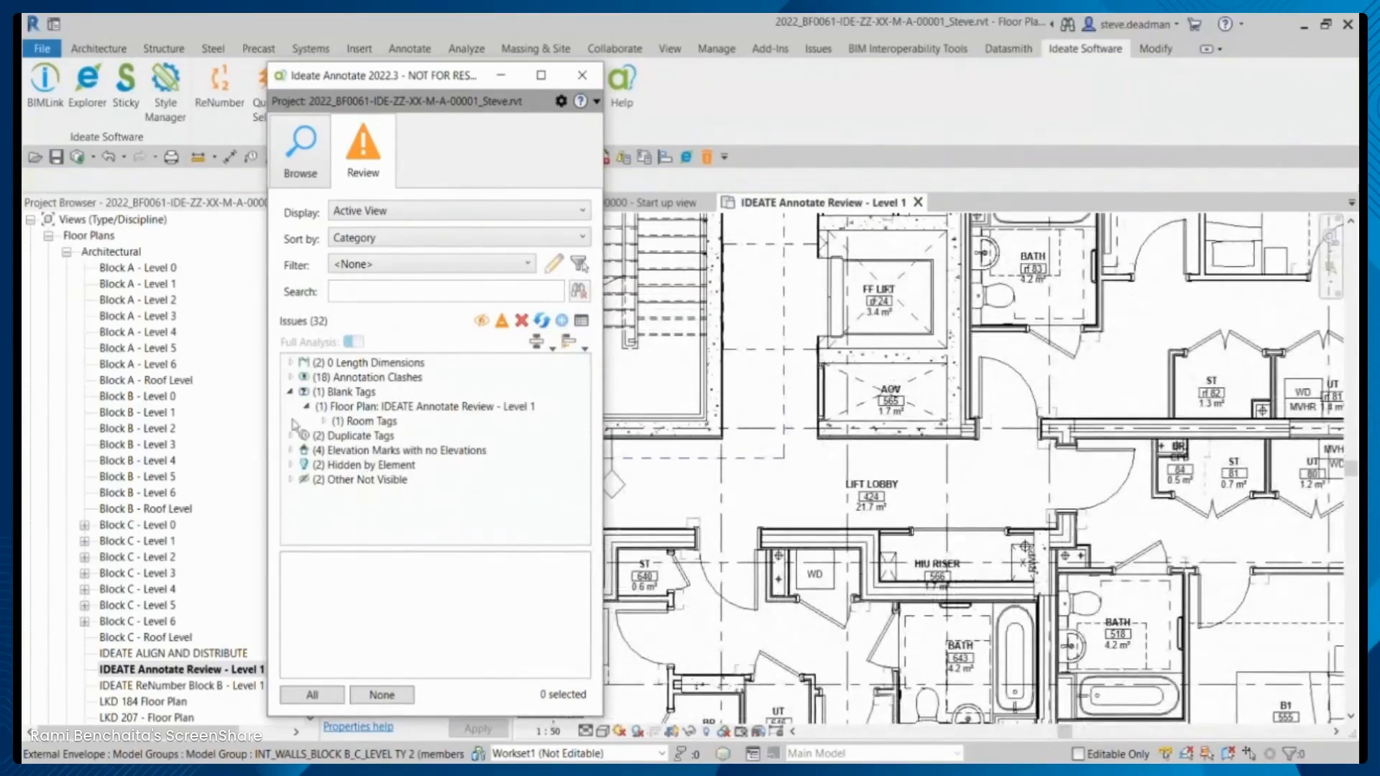
left_click(291, 451)
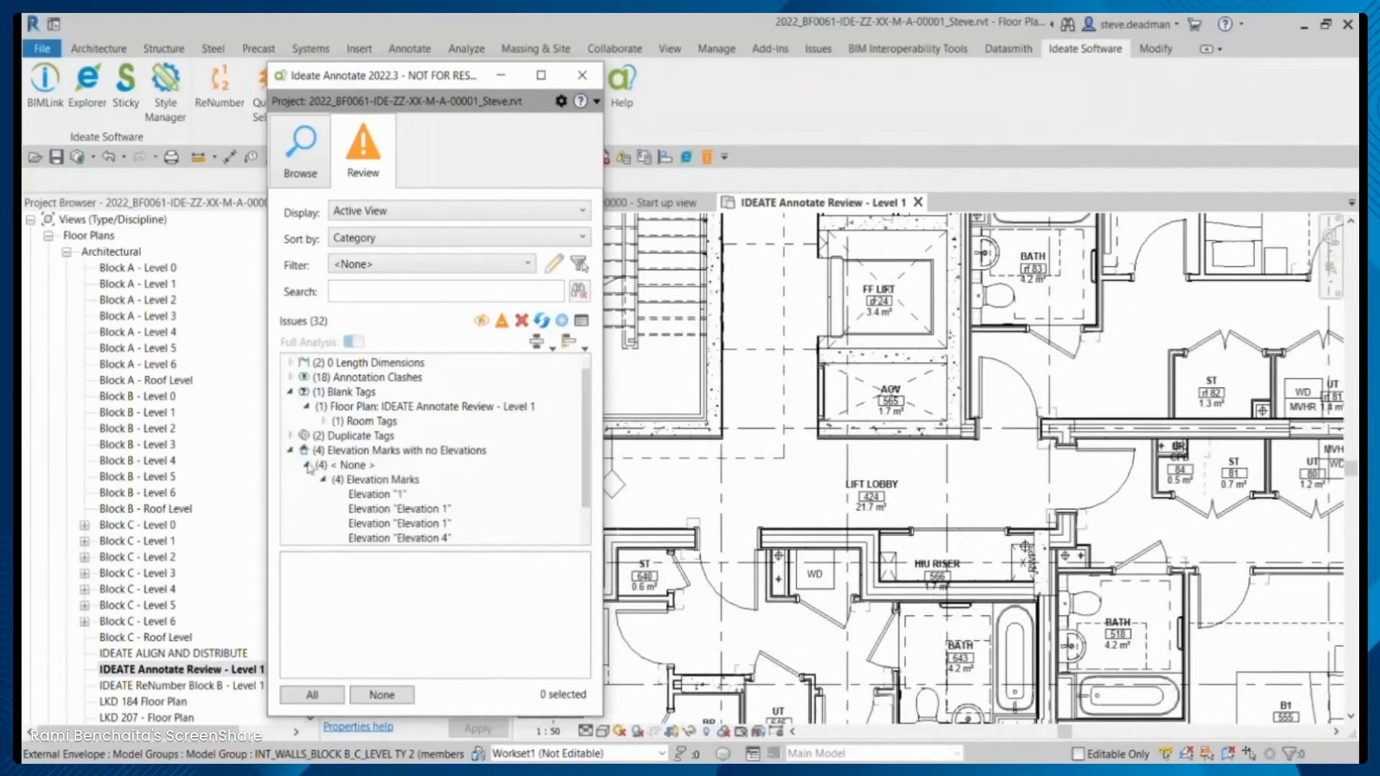
left_click(394, 496)
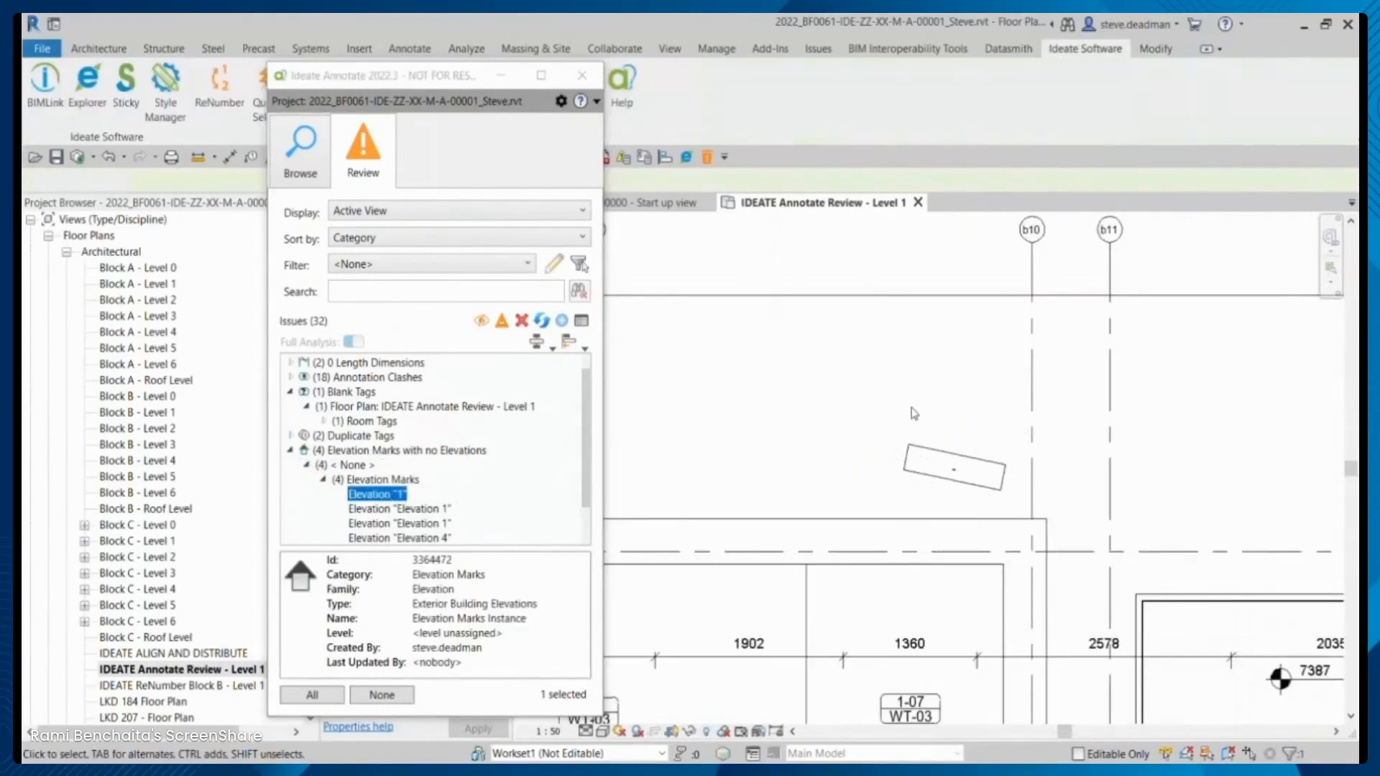
left_click(909, 430)
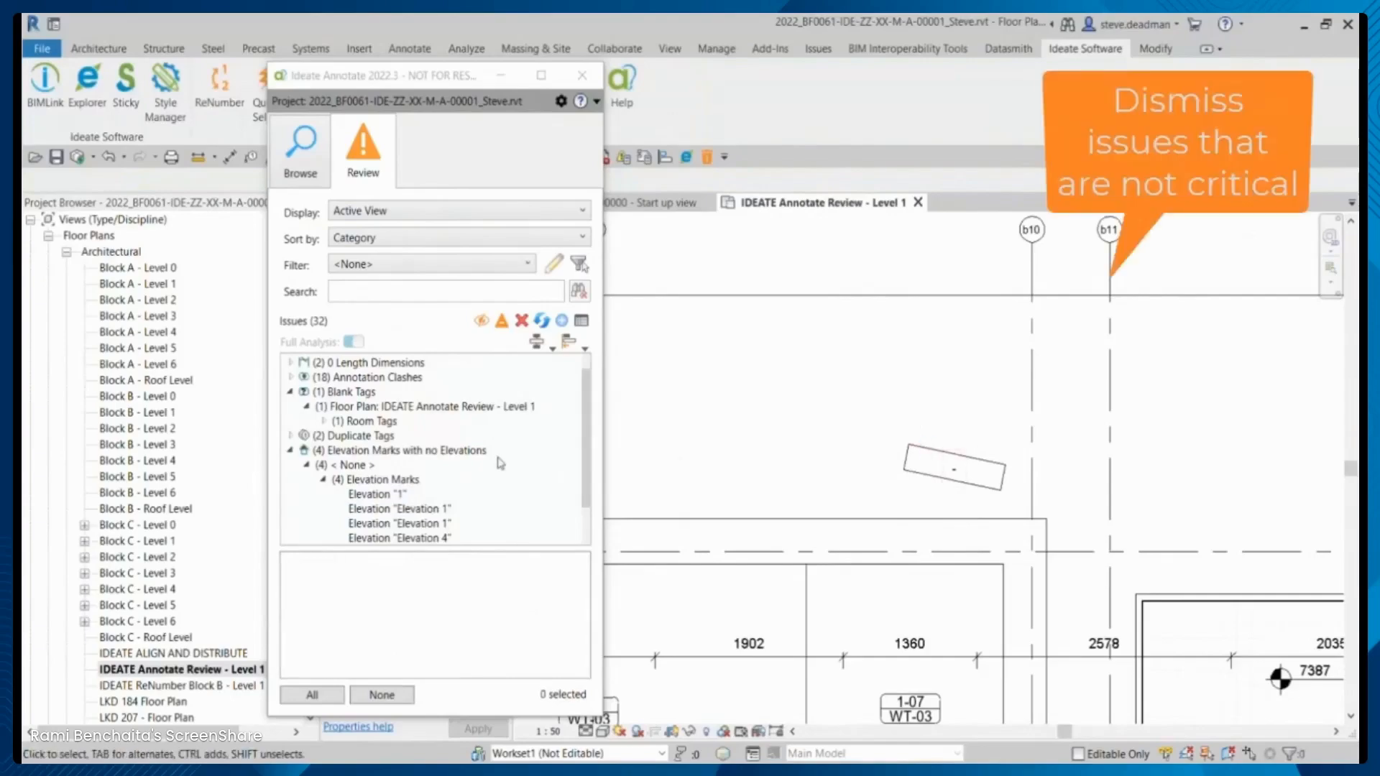
left_click(386, 496)
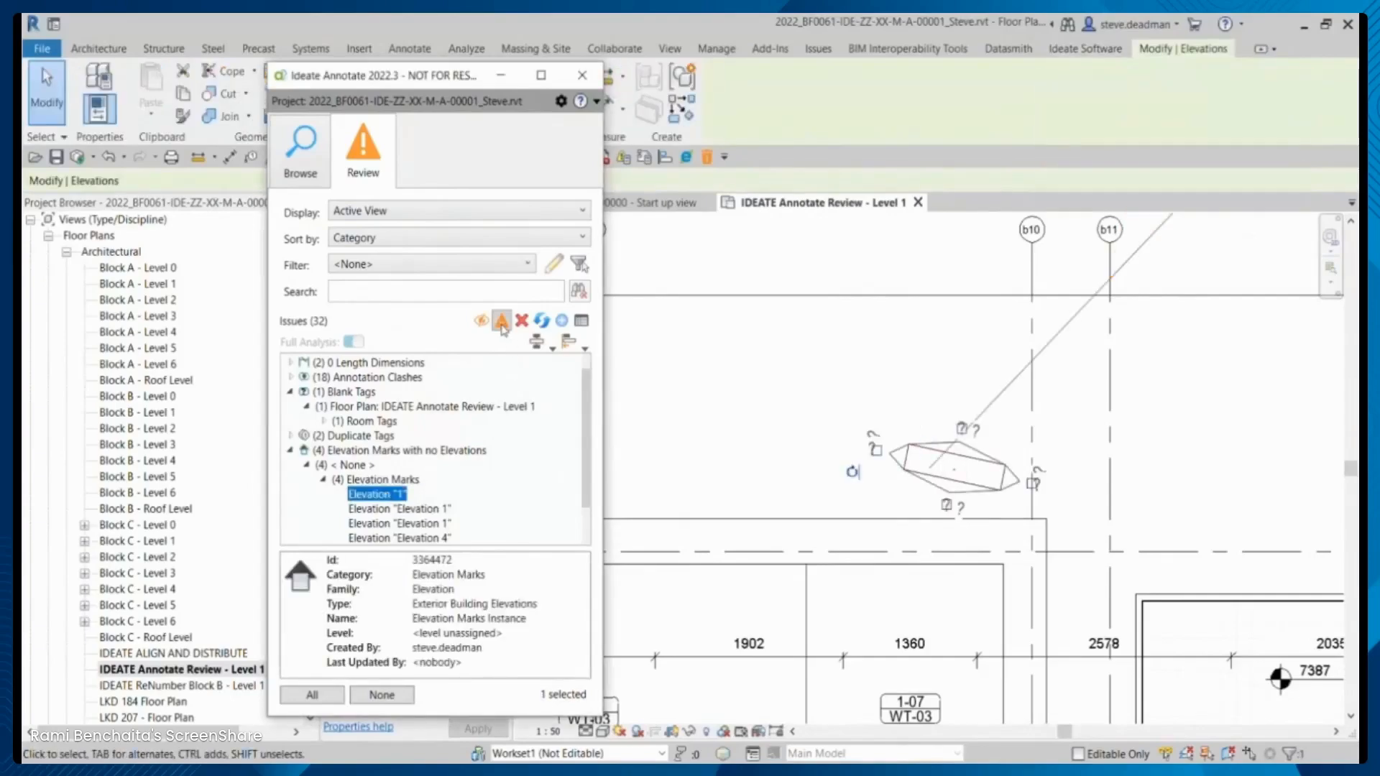
left_click(502, 321)
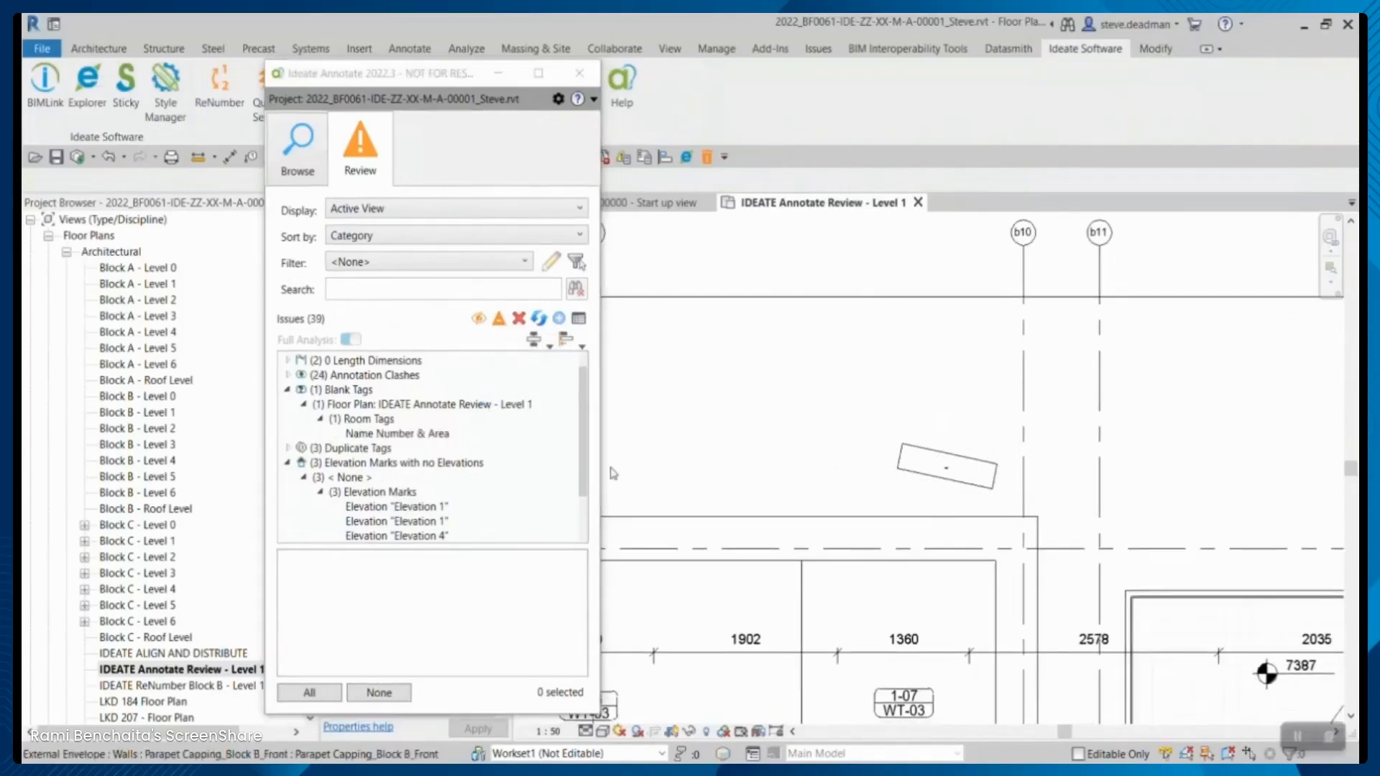
Run XRay on the 2mm Text 16mm Width window tag from the Other Not Visible issues, targeting floor plan IDEATE Annotate Review - Level 1
scroll(345, 442, "down", 1)
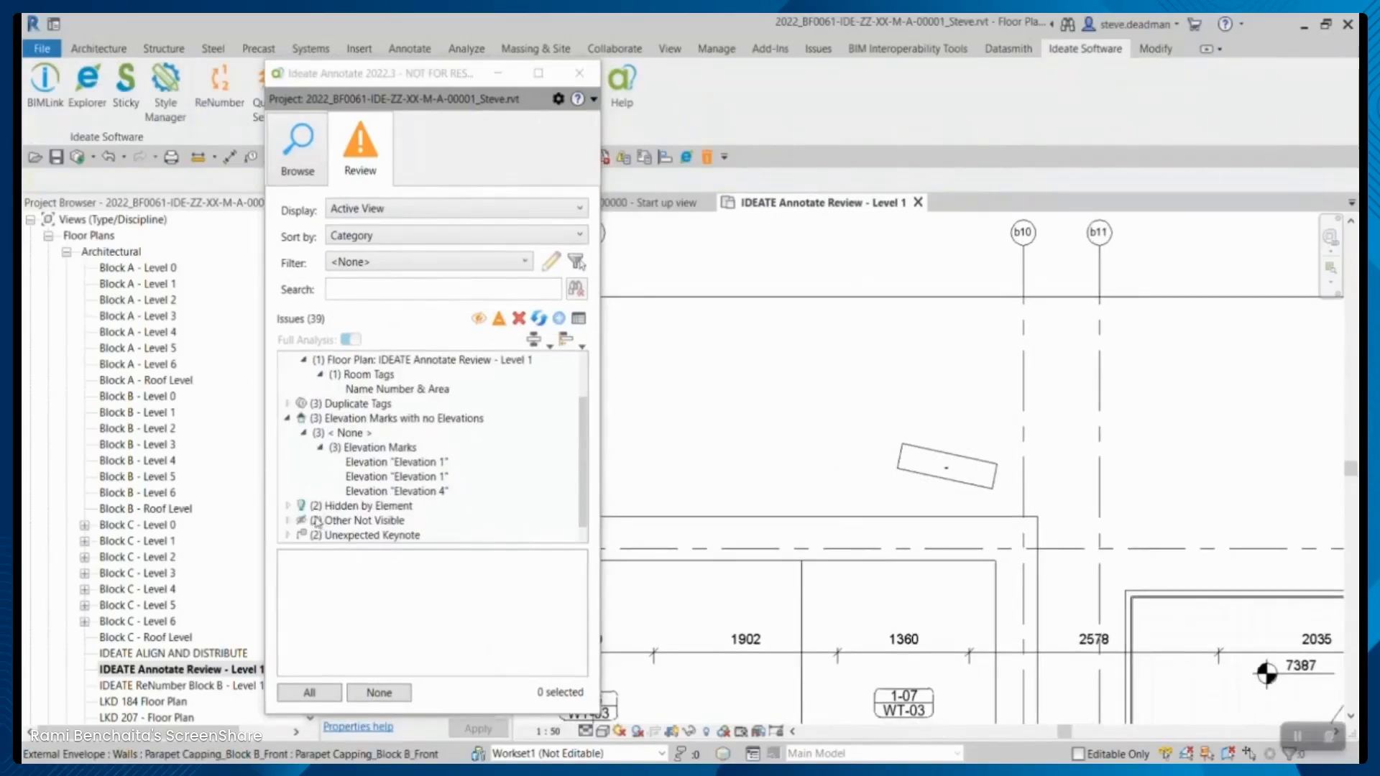
left_click(288, 521)
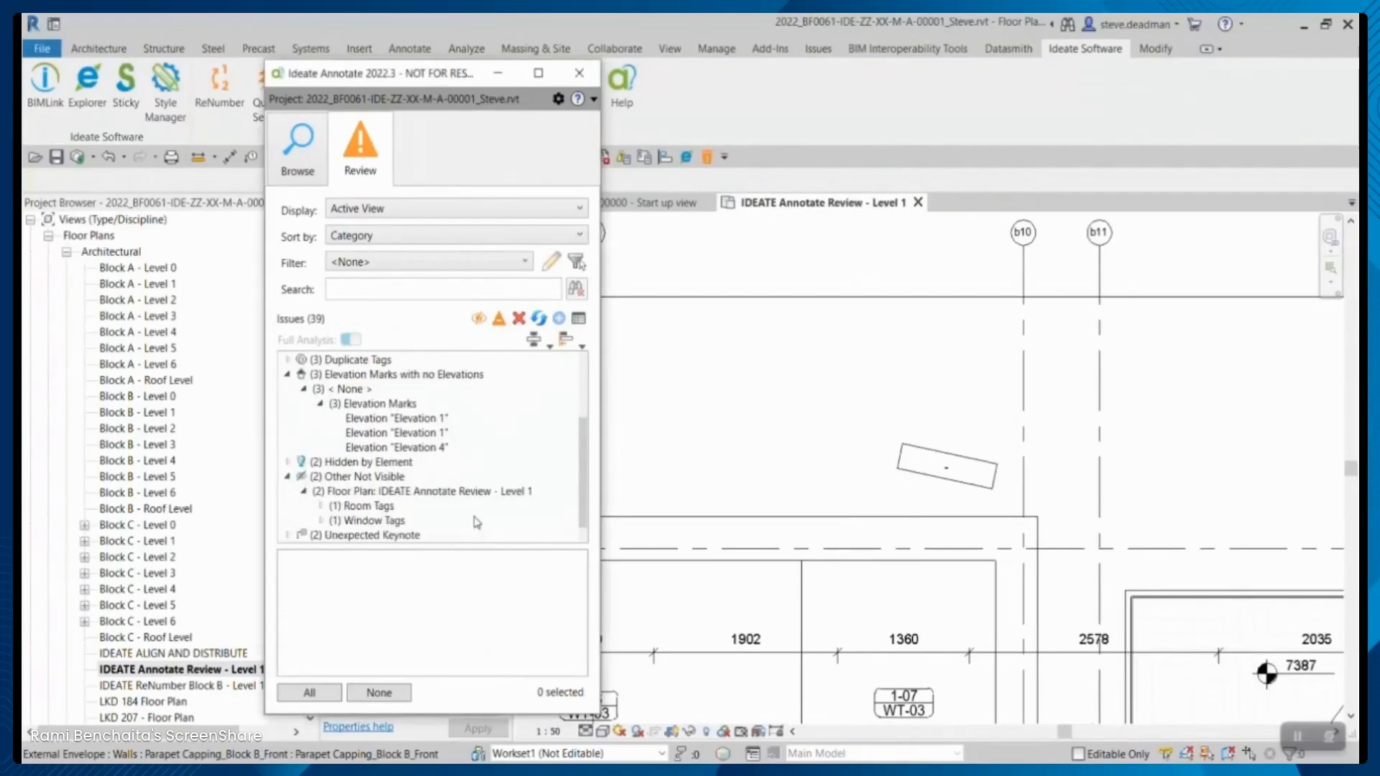
left_click(321, 520)
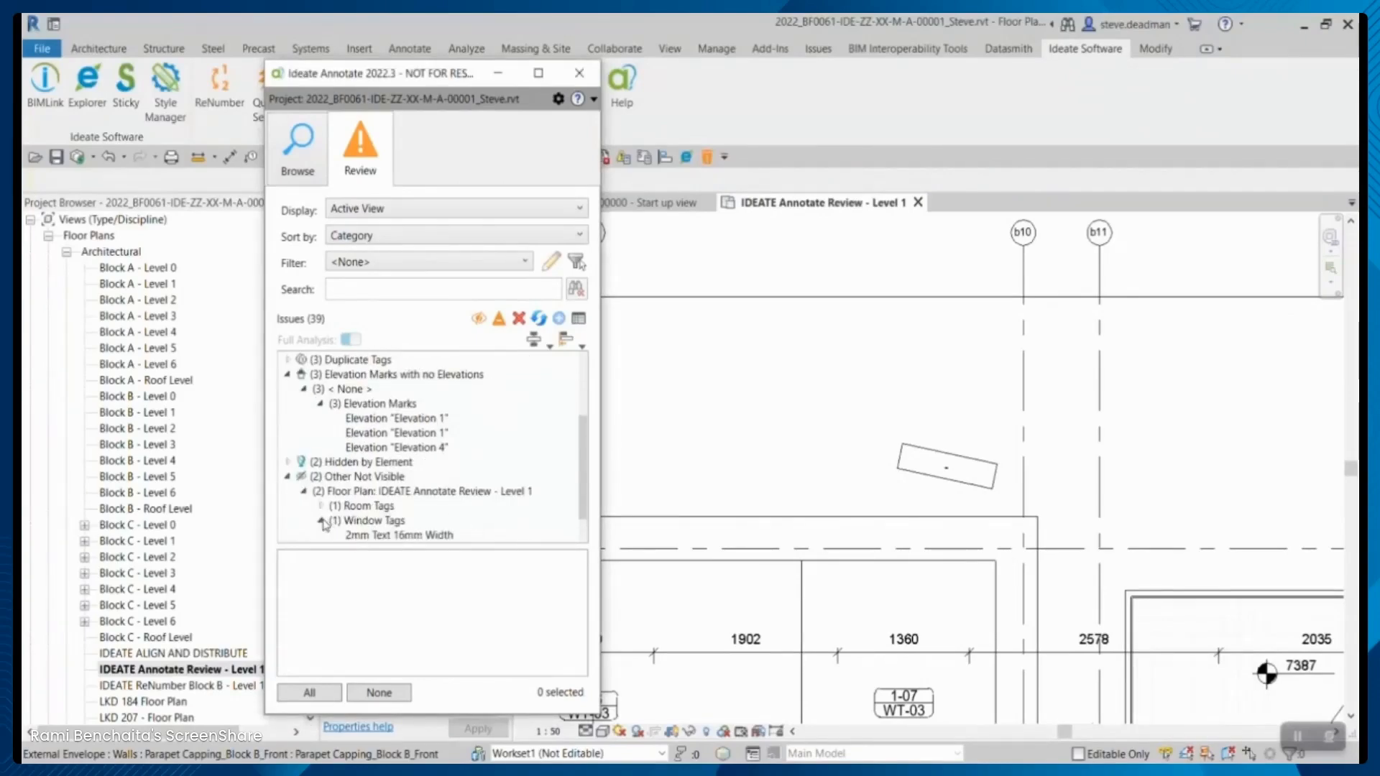
left_click(377, 536)
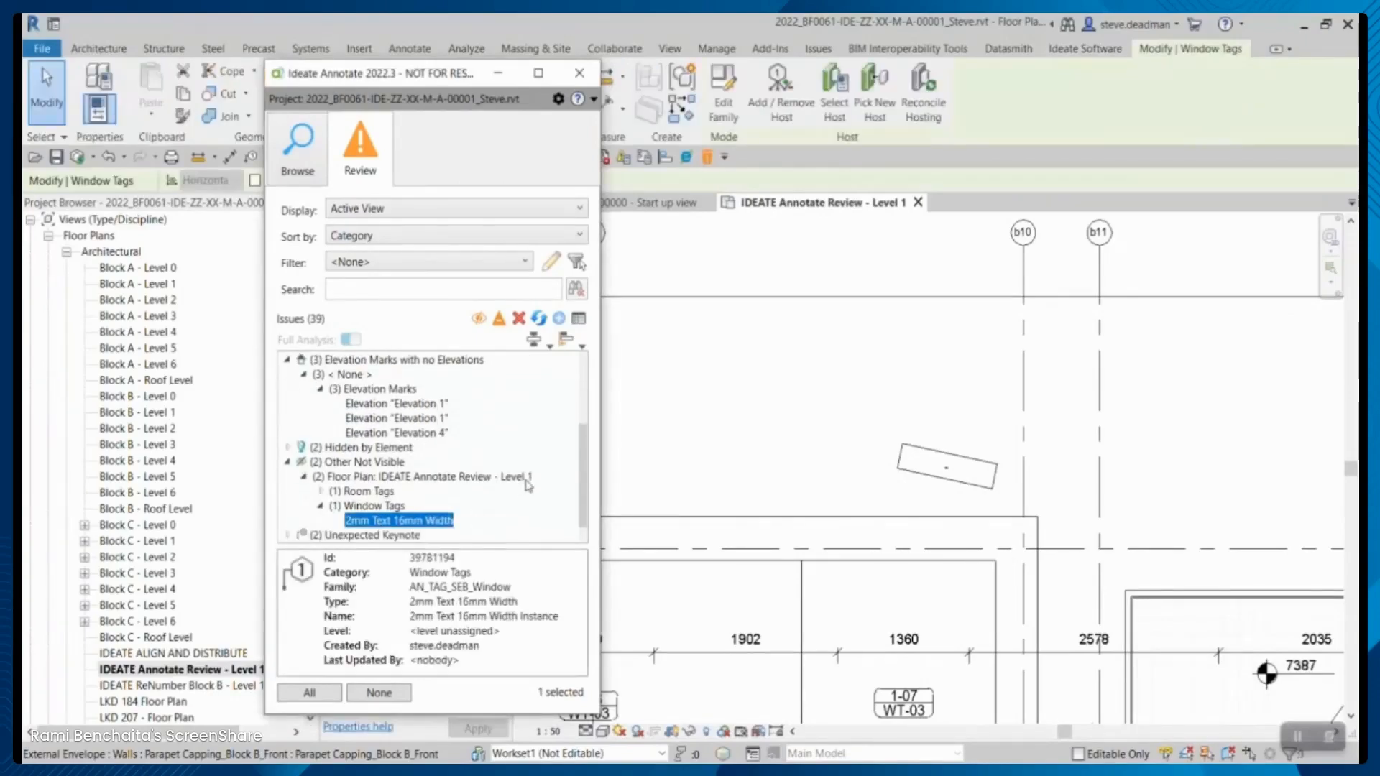
left_click(479, 319)
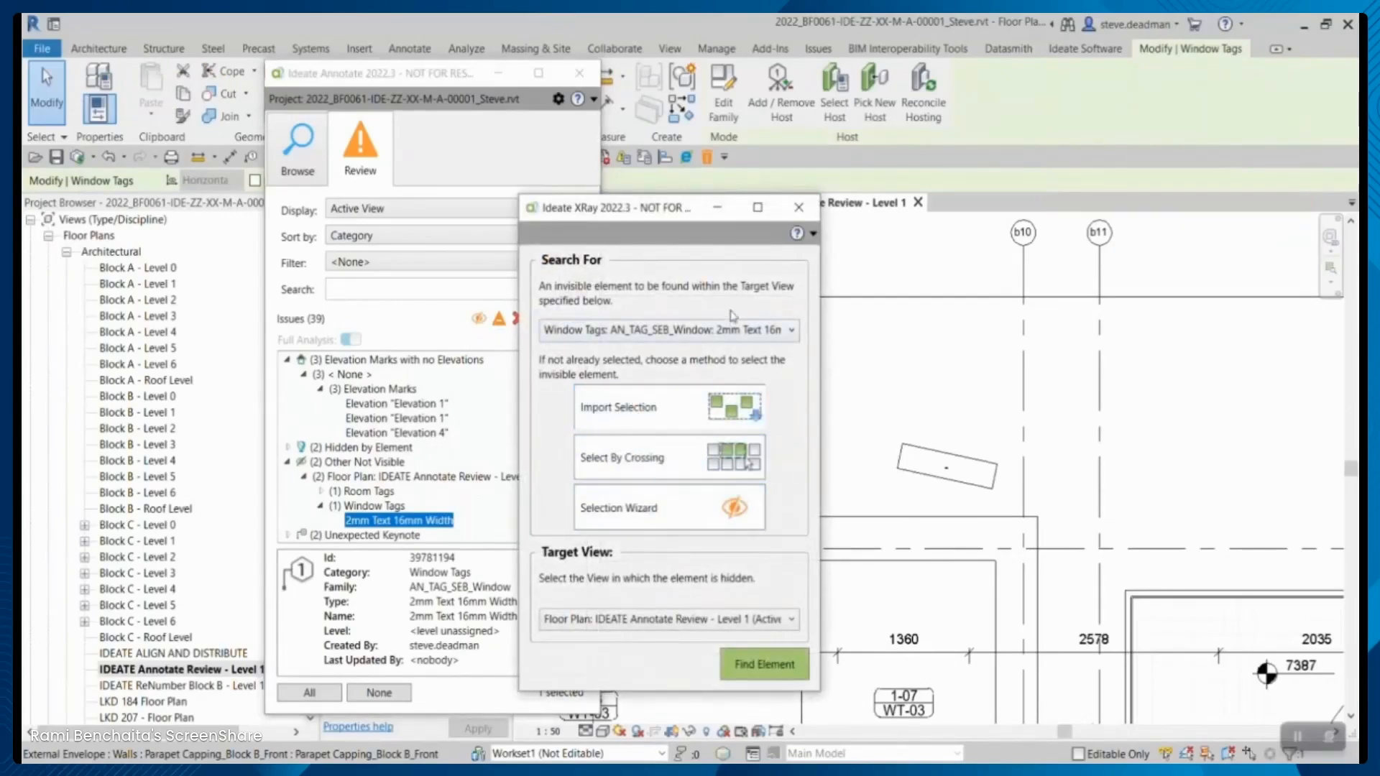
left_click(772, 665)
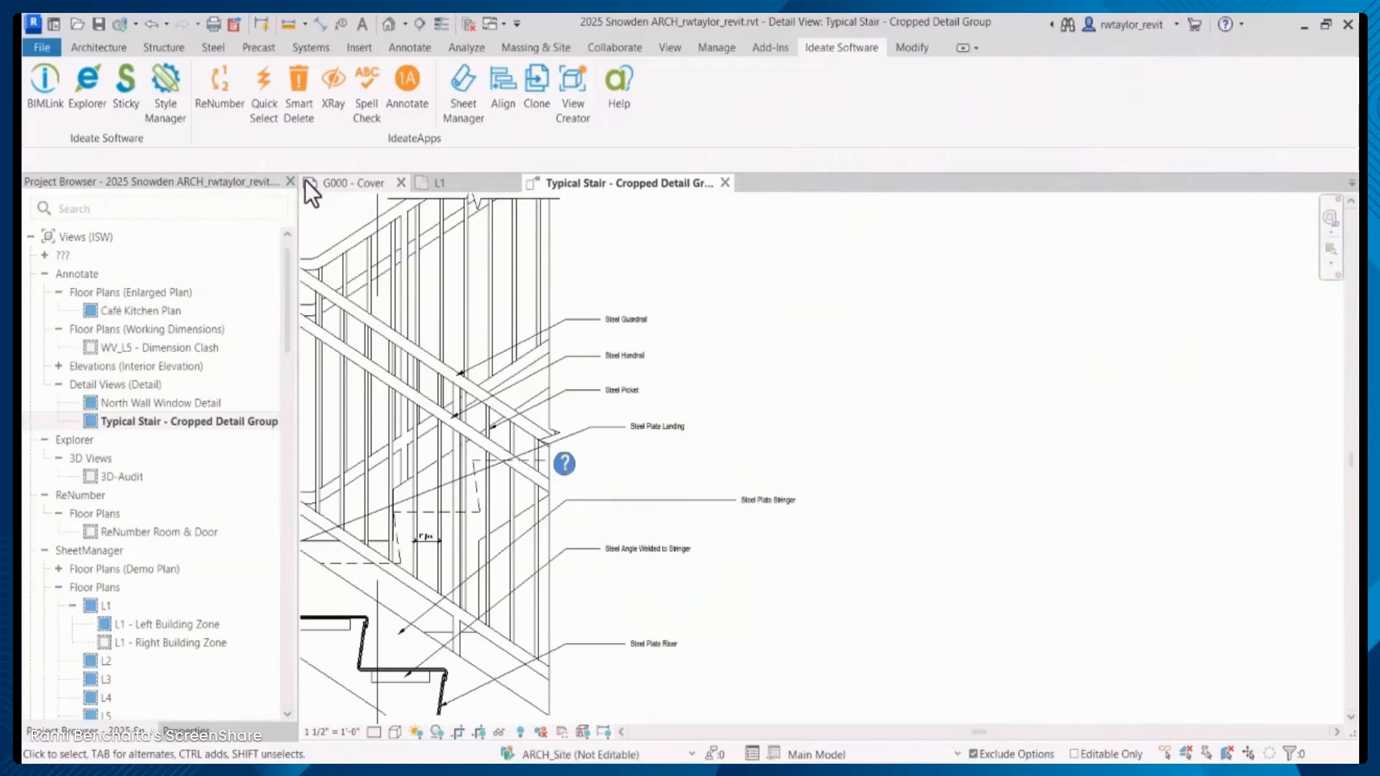
Run Ideate Annotate on the Typical Stair detail with the Align and Distribute filter, and distribute the steel text notes vertically
left_click(407, 85)
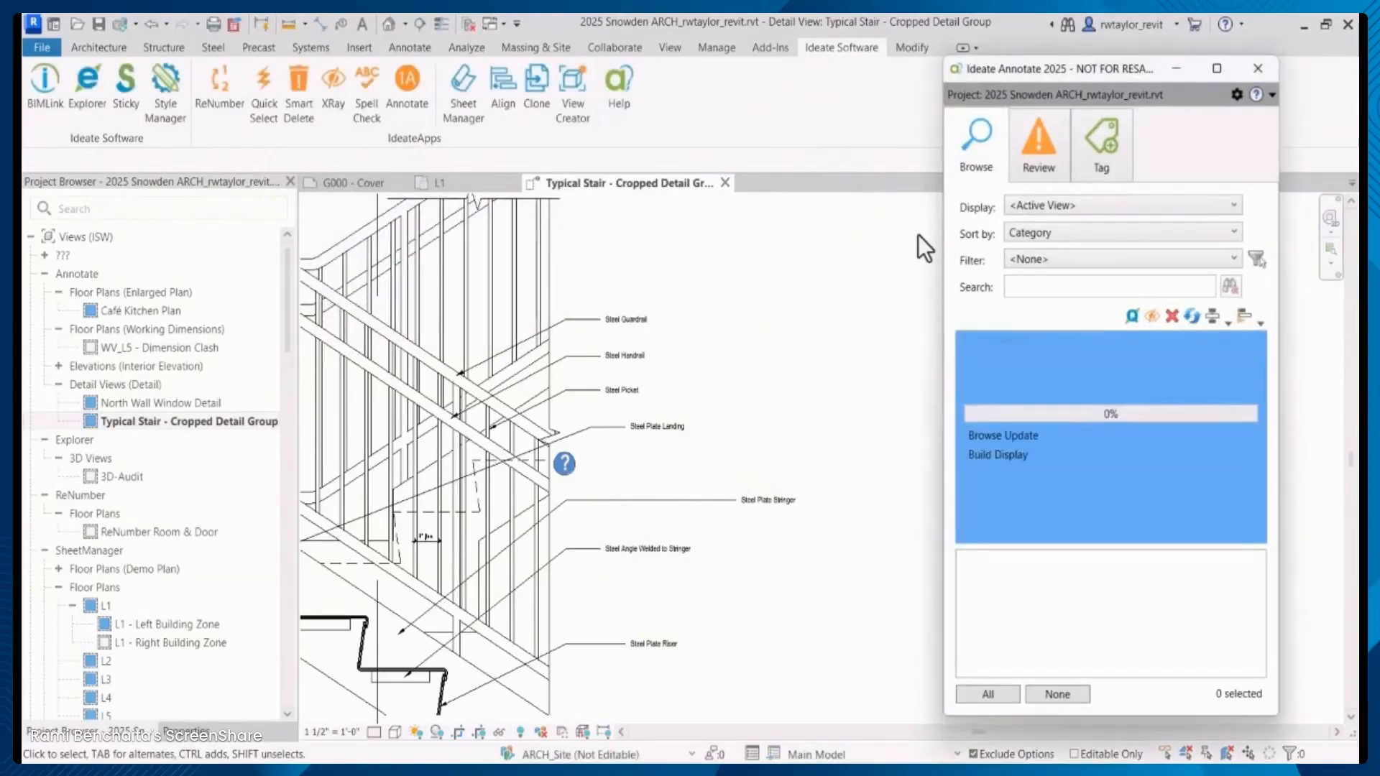
left_click(1072, 261)
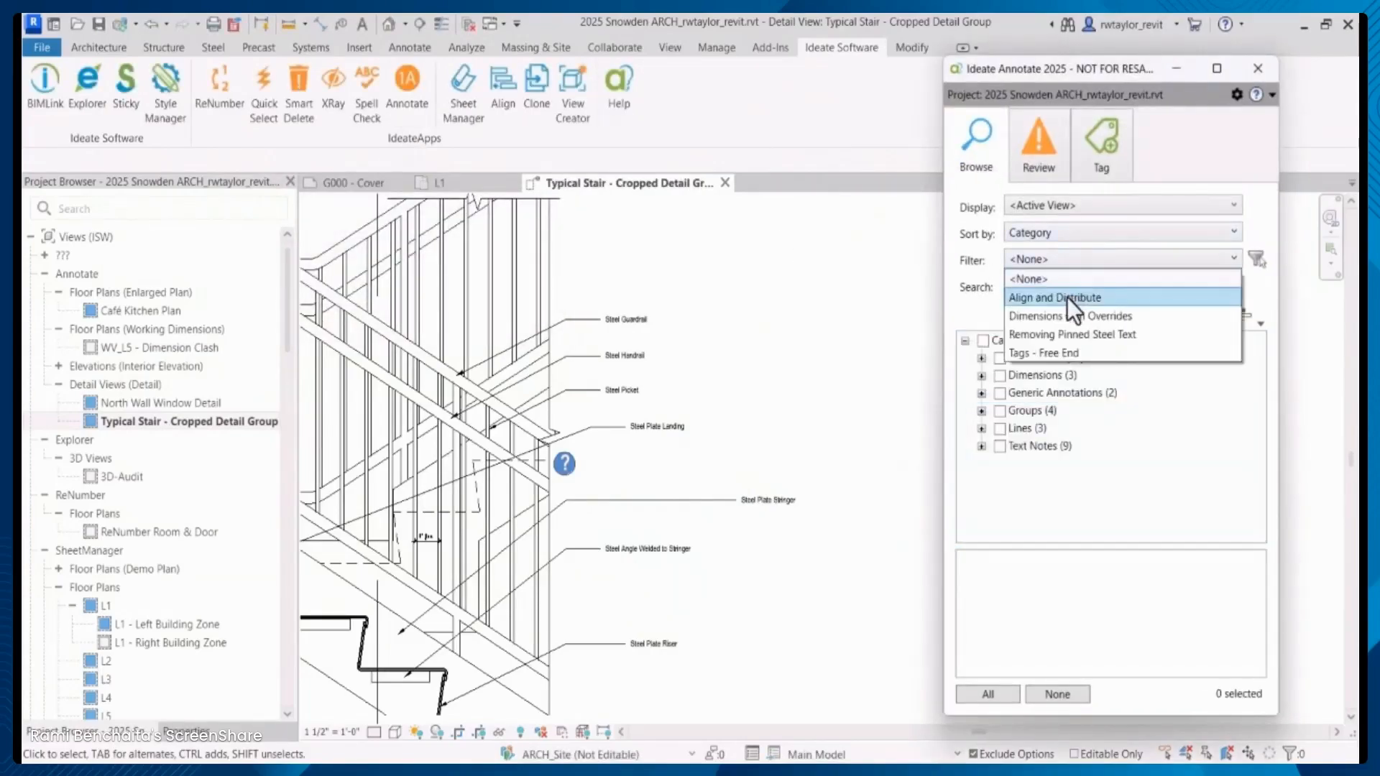
left_click(1067, 295)
left_click_drag(814, 611, 634, 289)
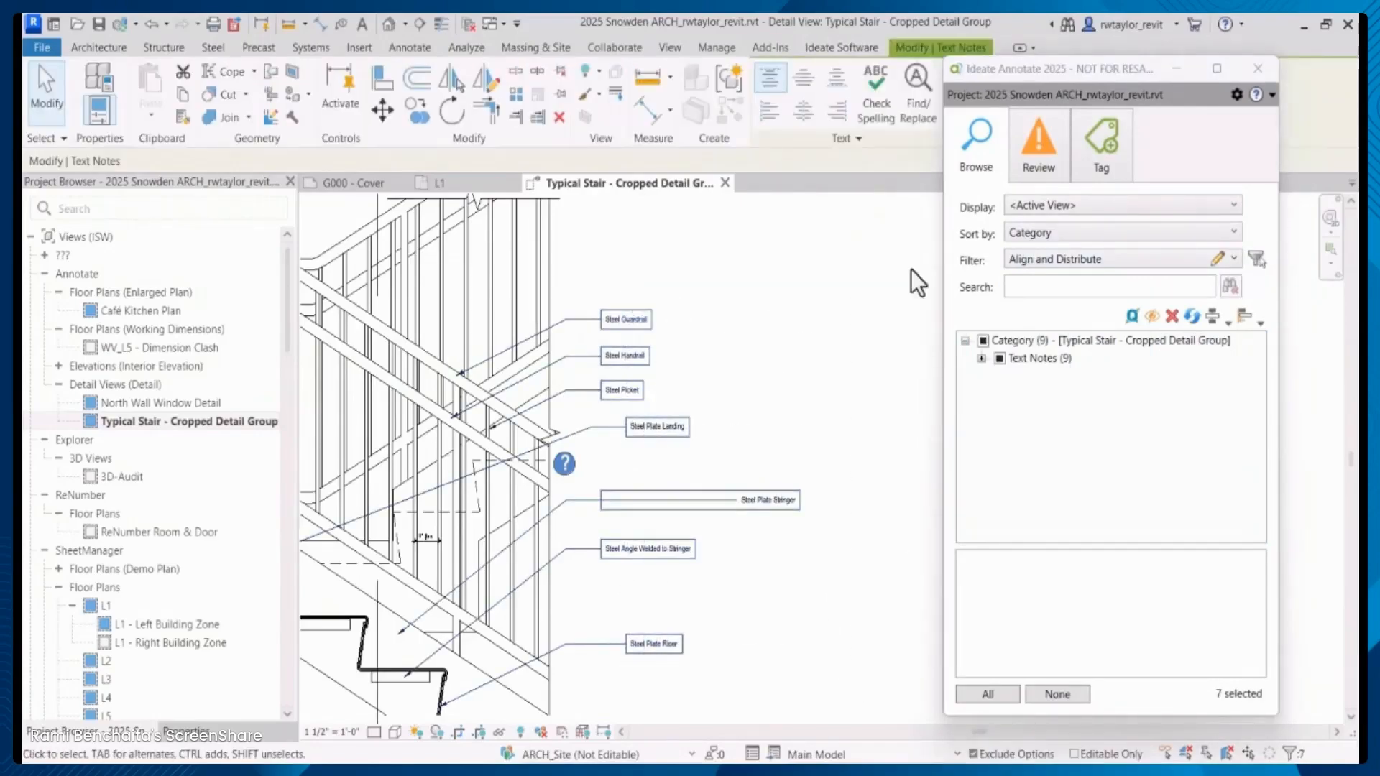
left_click(1227, 319)
left_click(1226, 338)
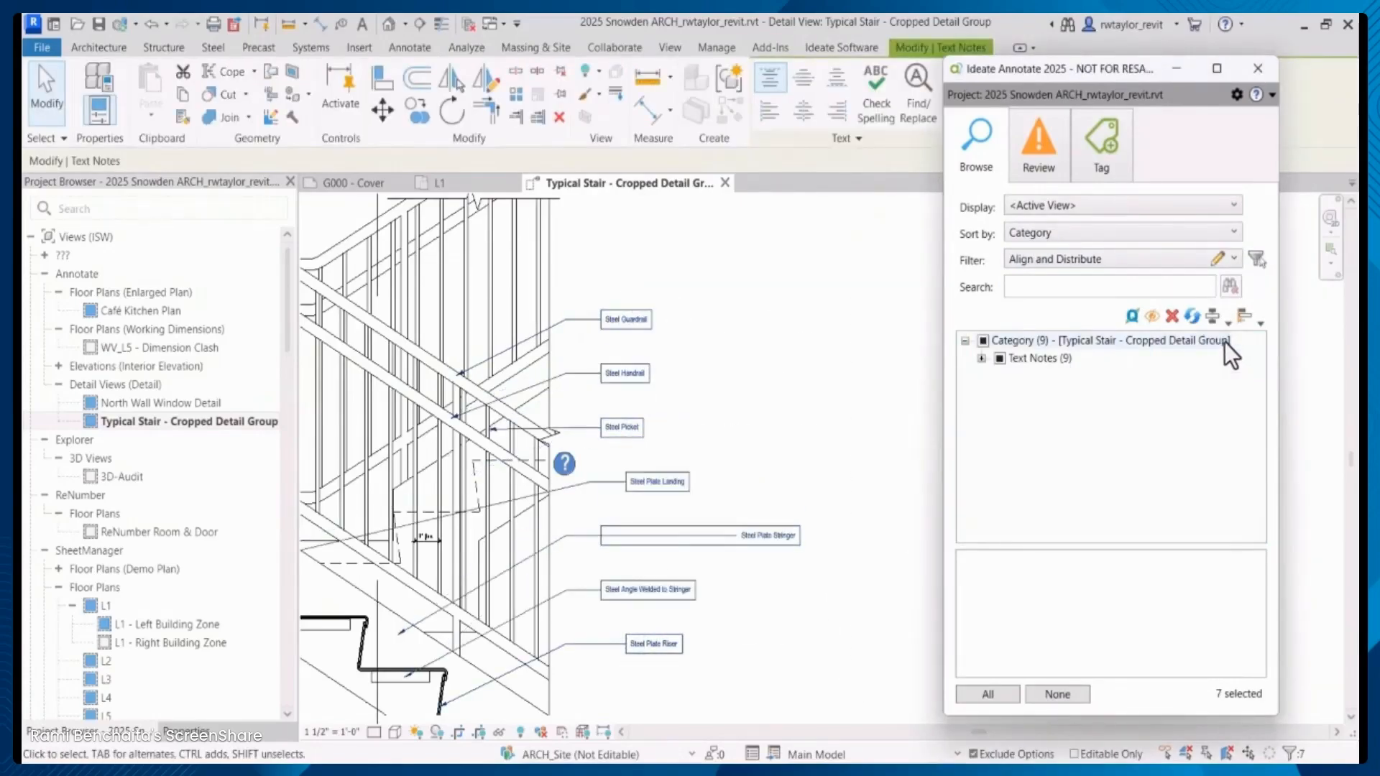
Check the leader elbow, offset and vertical spacing in the Distribute settings, and distribute the selected steel notes top-down
left_click(1225, 318)
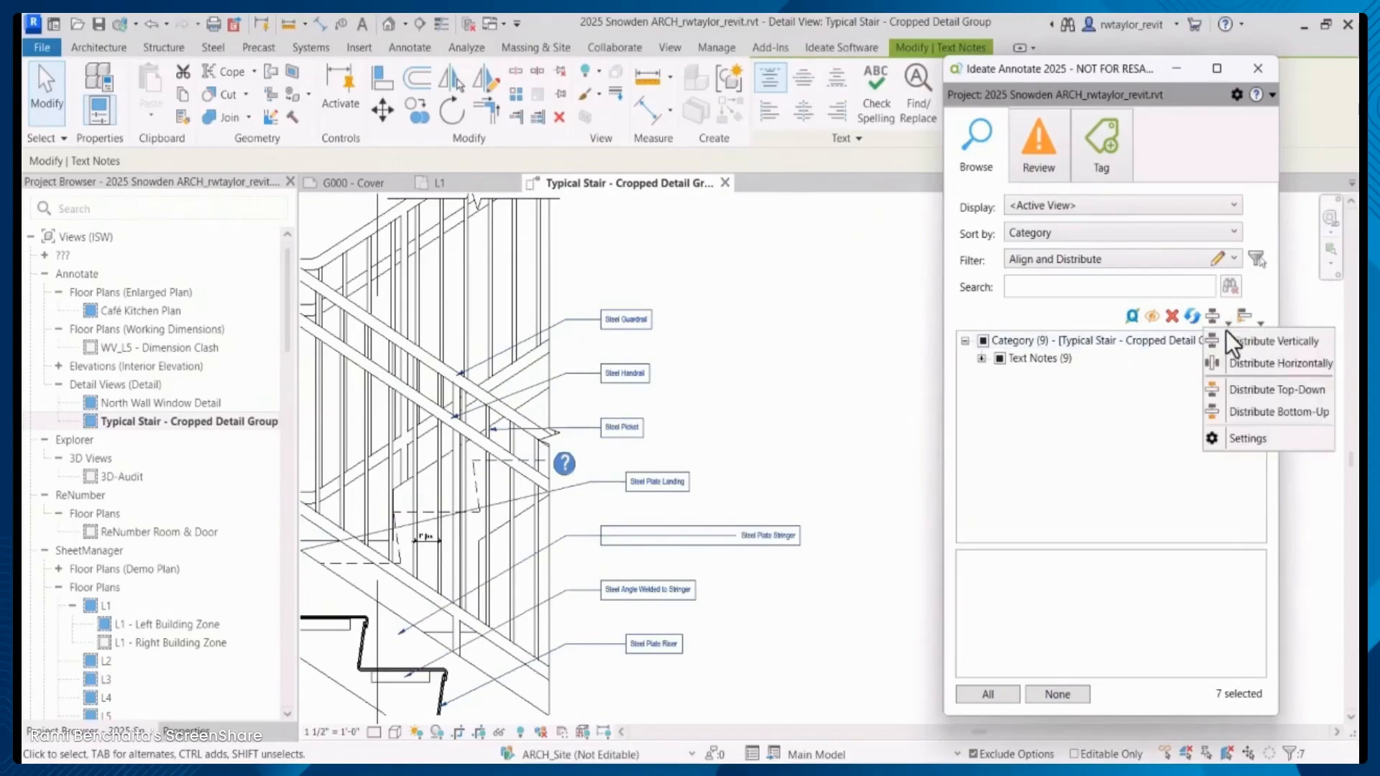
left_click(1226, 440)
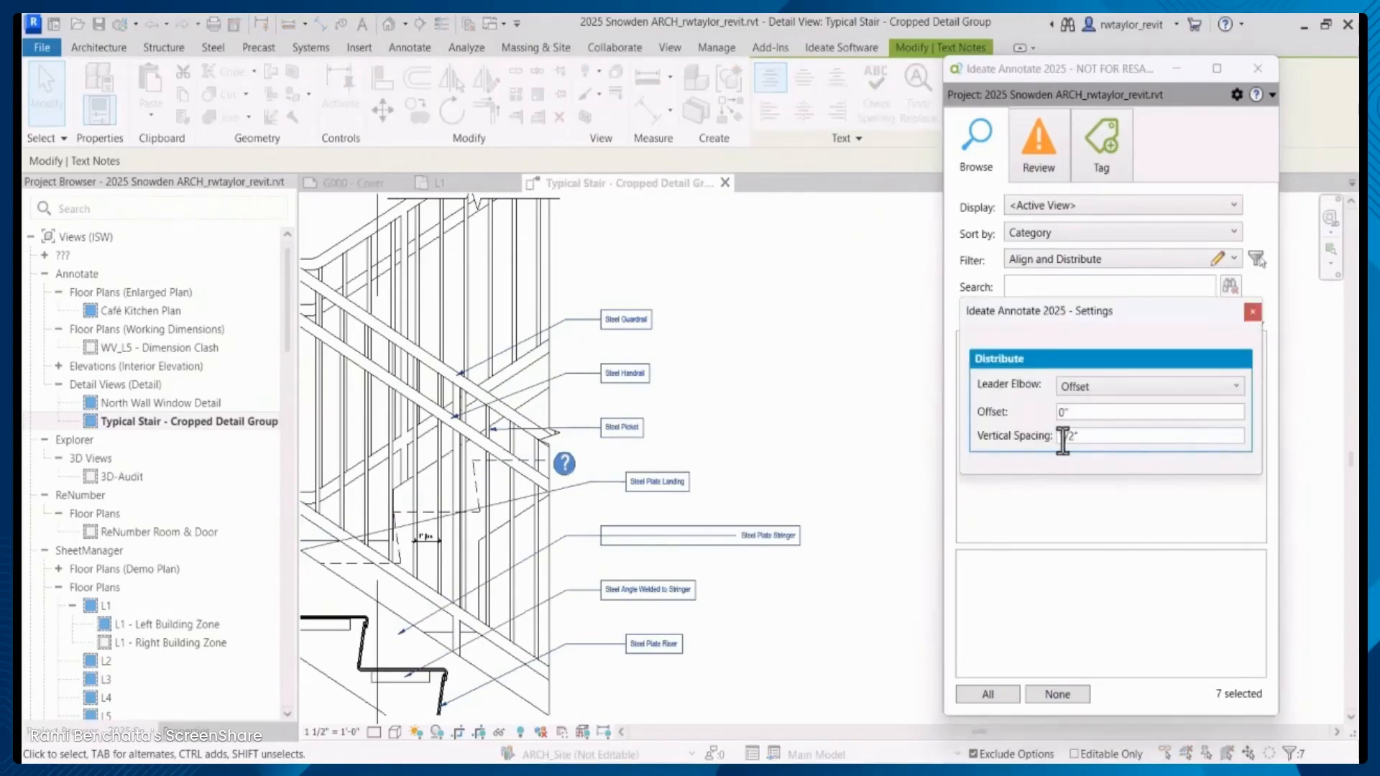
left_click(1251, 313)
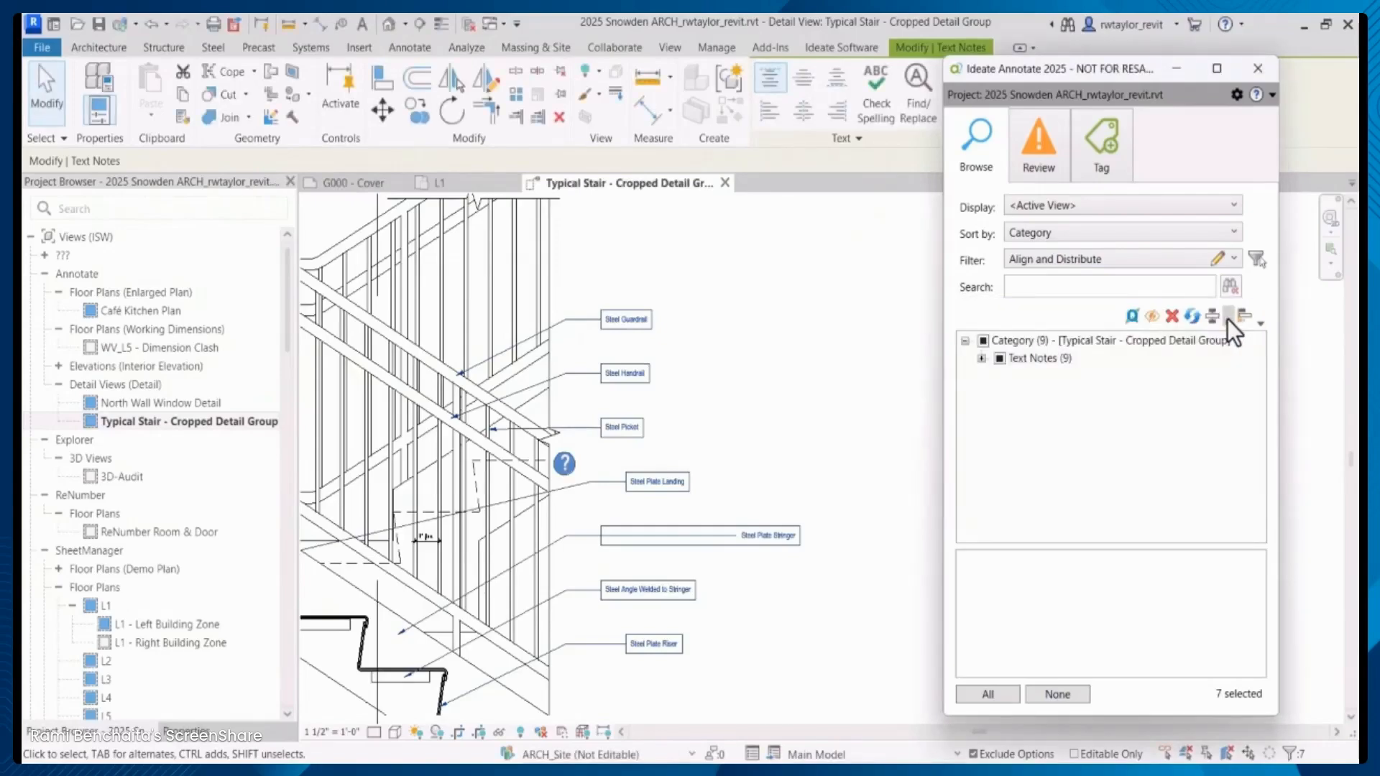
left_click(1228, 320)
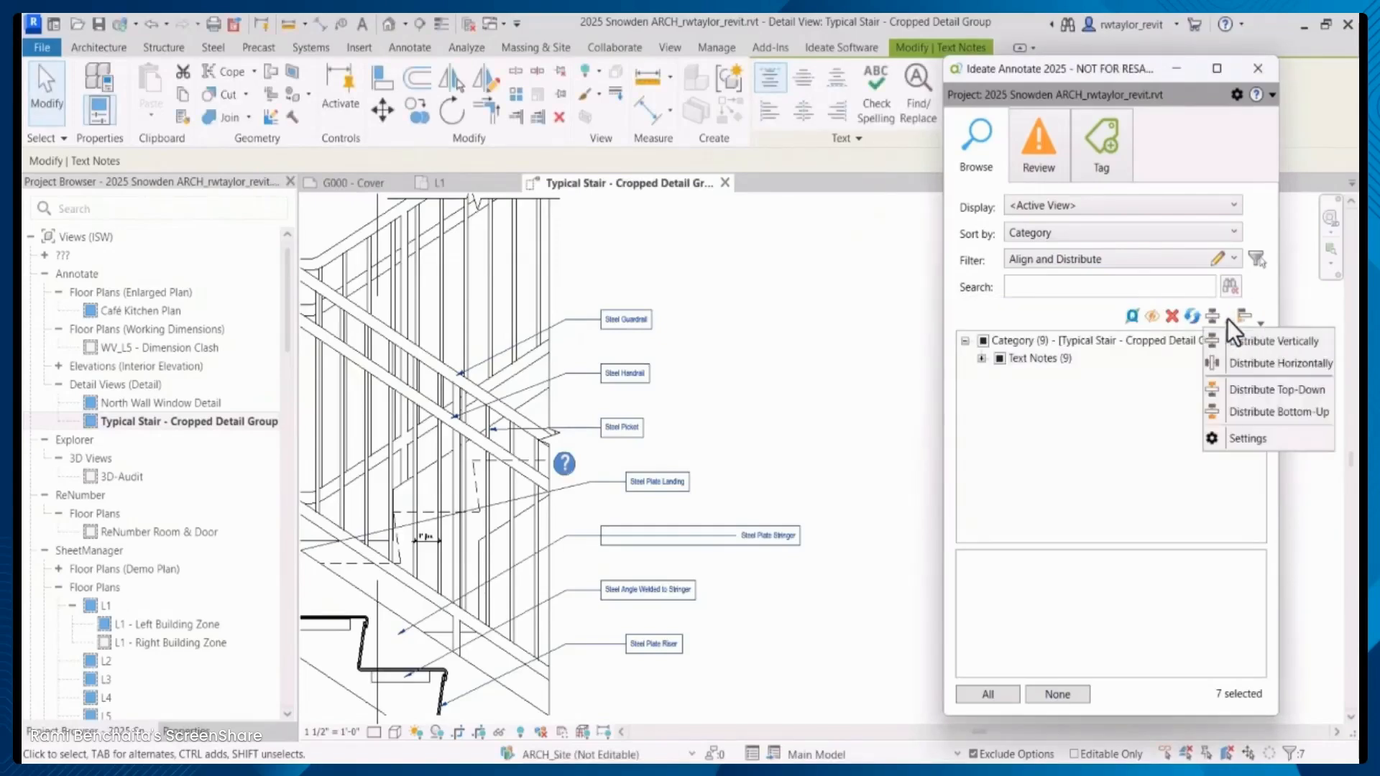
left_click(1220, 390)
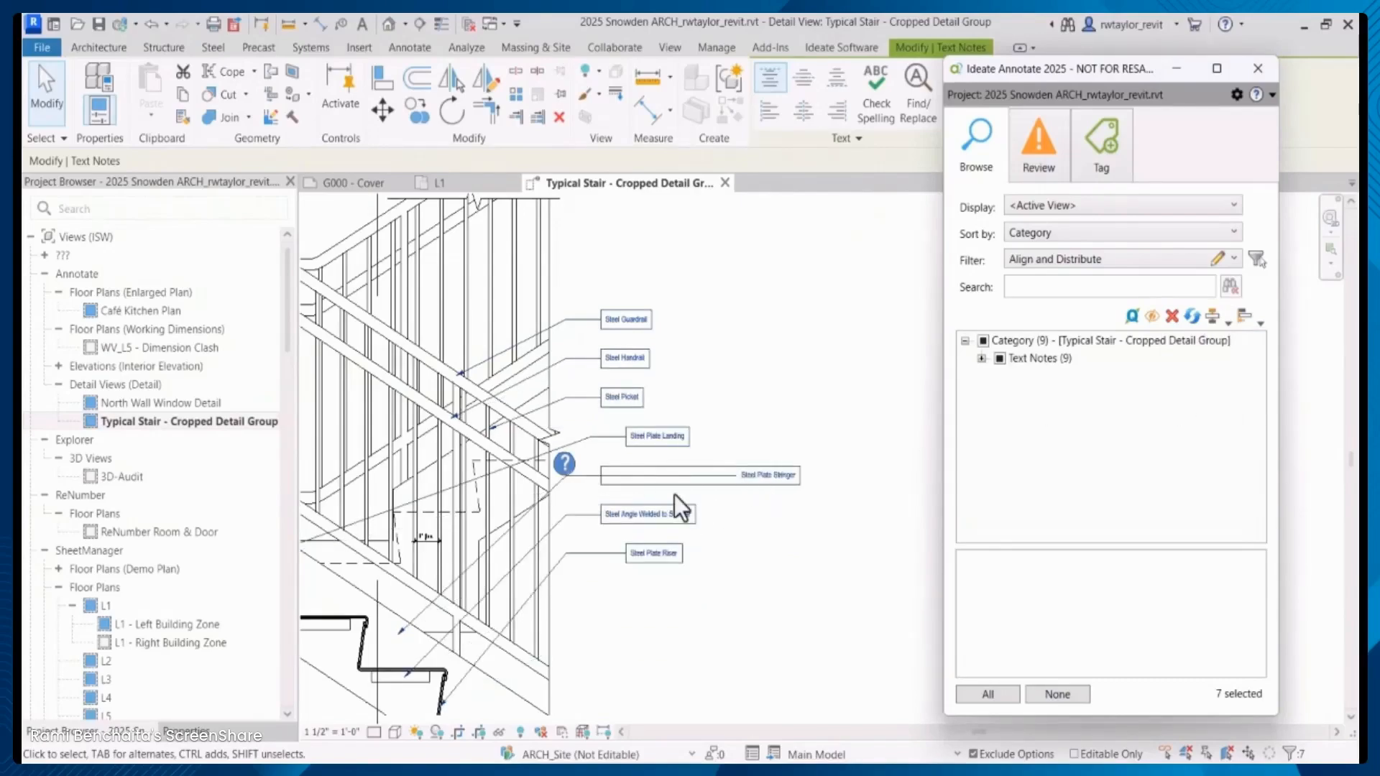
Check the Align settings for text notes, and left-align the selected steel text notes to the "Steel Plate Landing" note as anchor
left_click(1258, 323)
left_click(1277, 492)
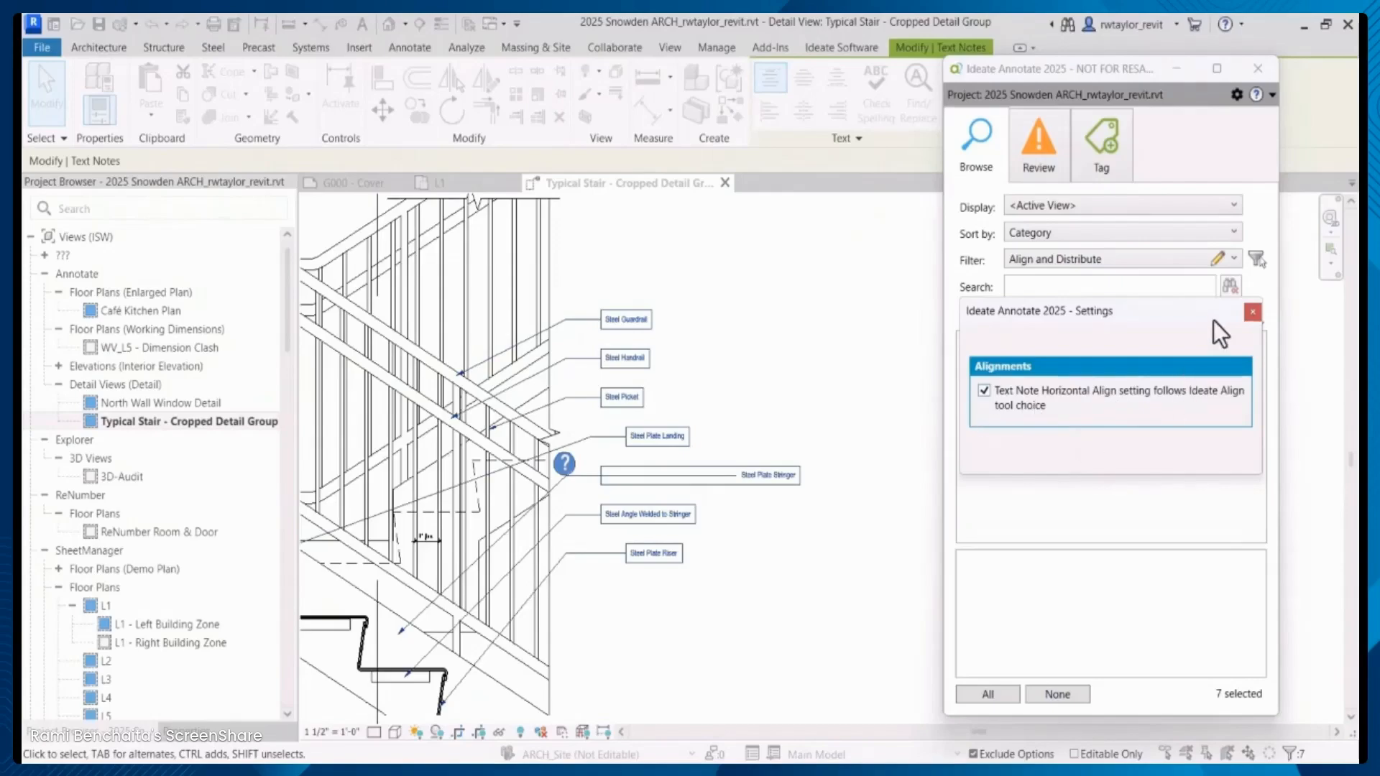
left_click(1253, 311)
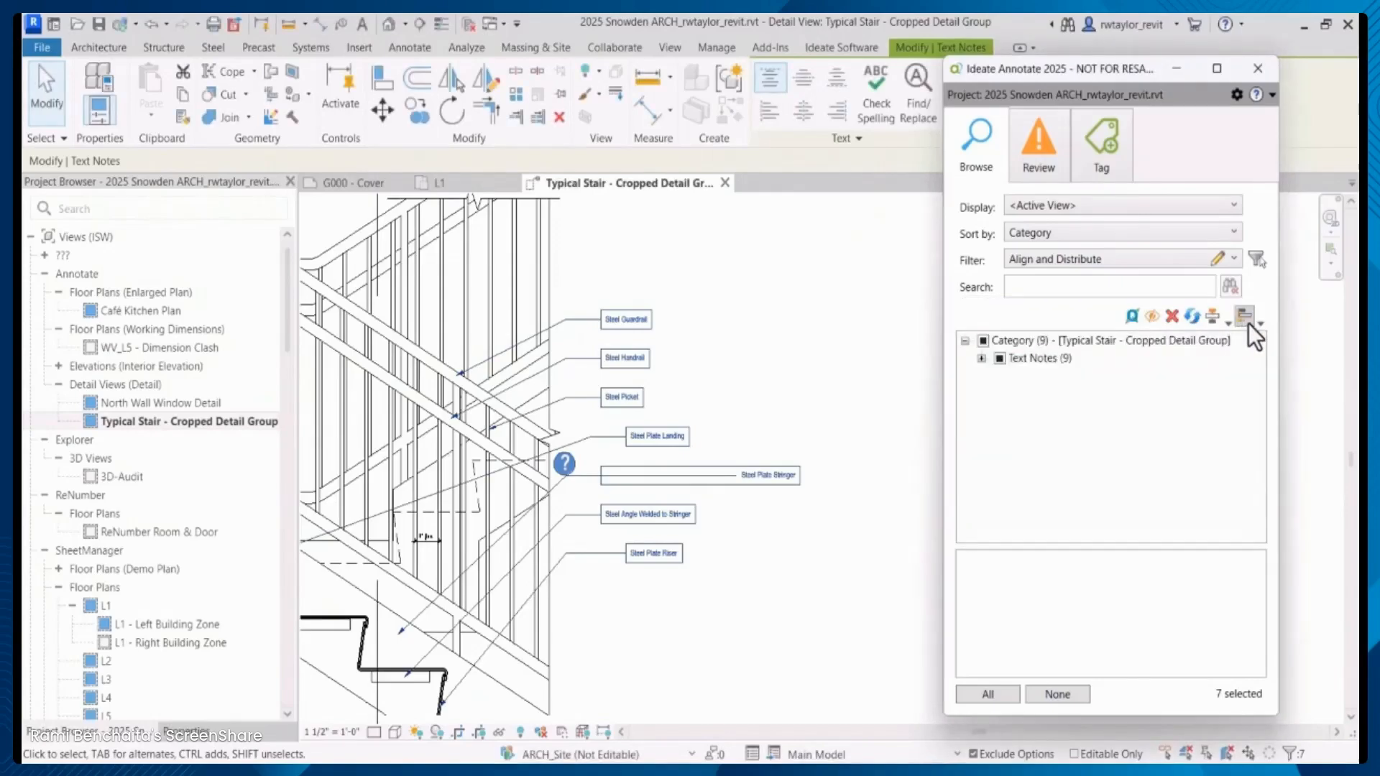
left_click(1257, 322)
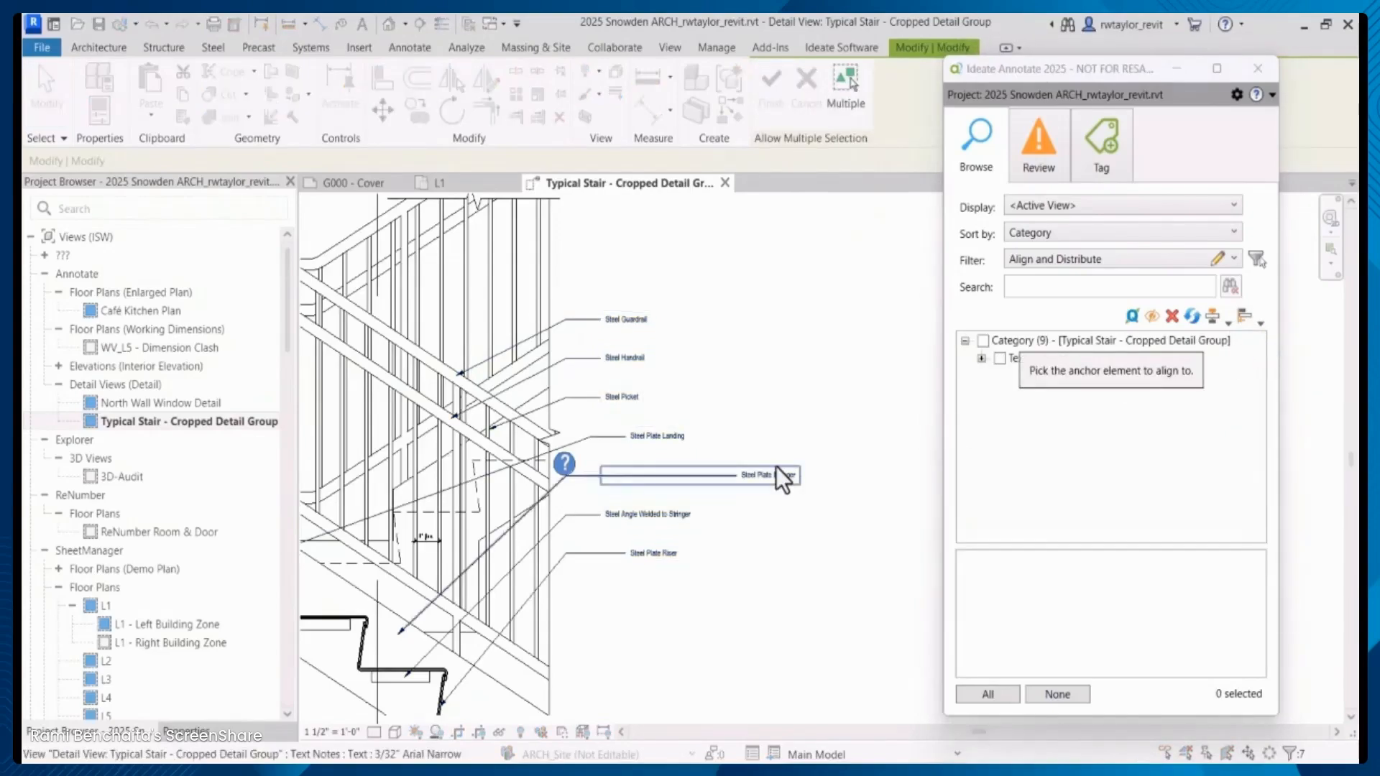
left_click(635, 436)
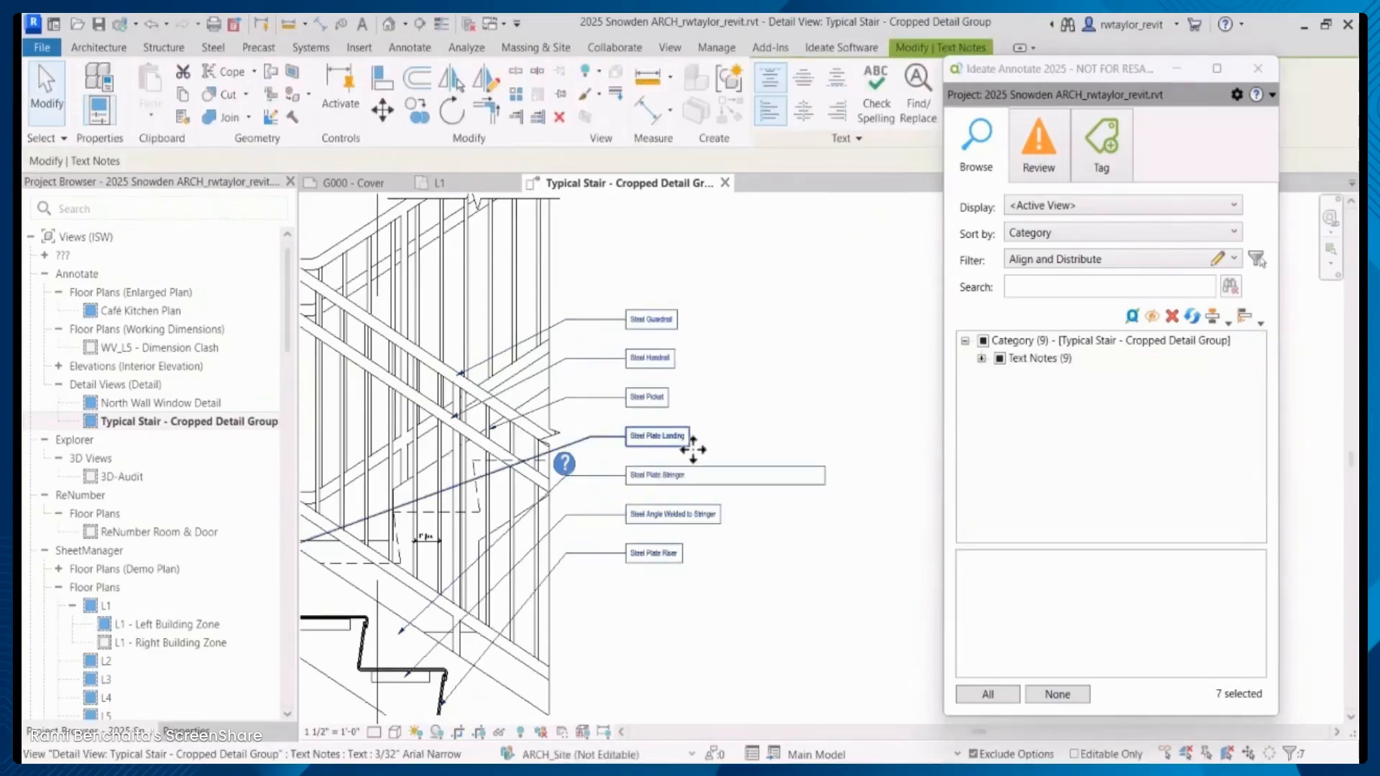
left_click(758, 514)
left_click(692, 481)
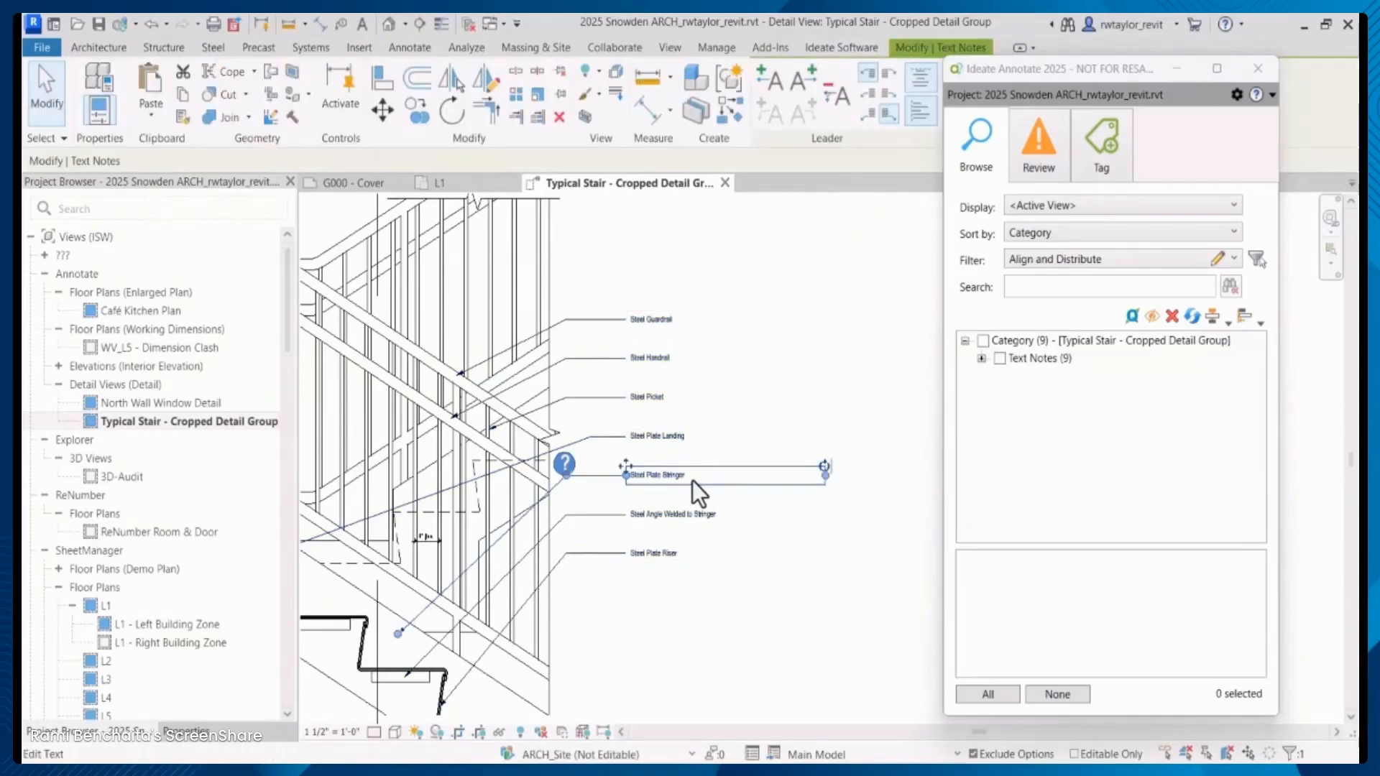
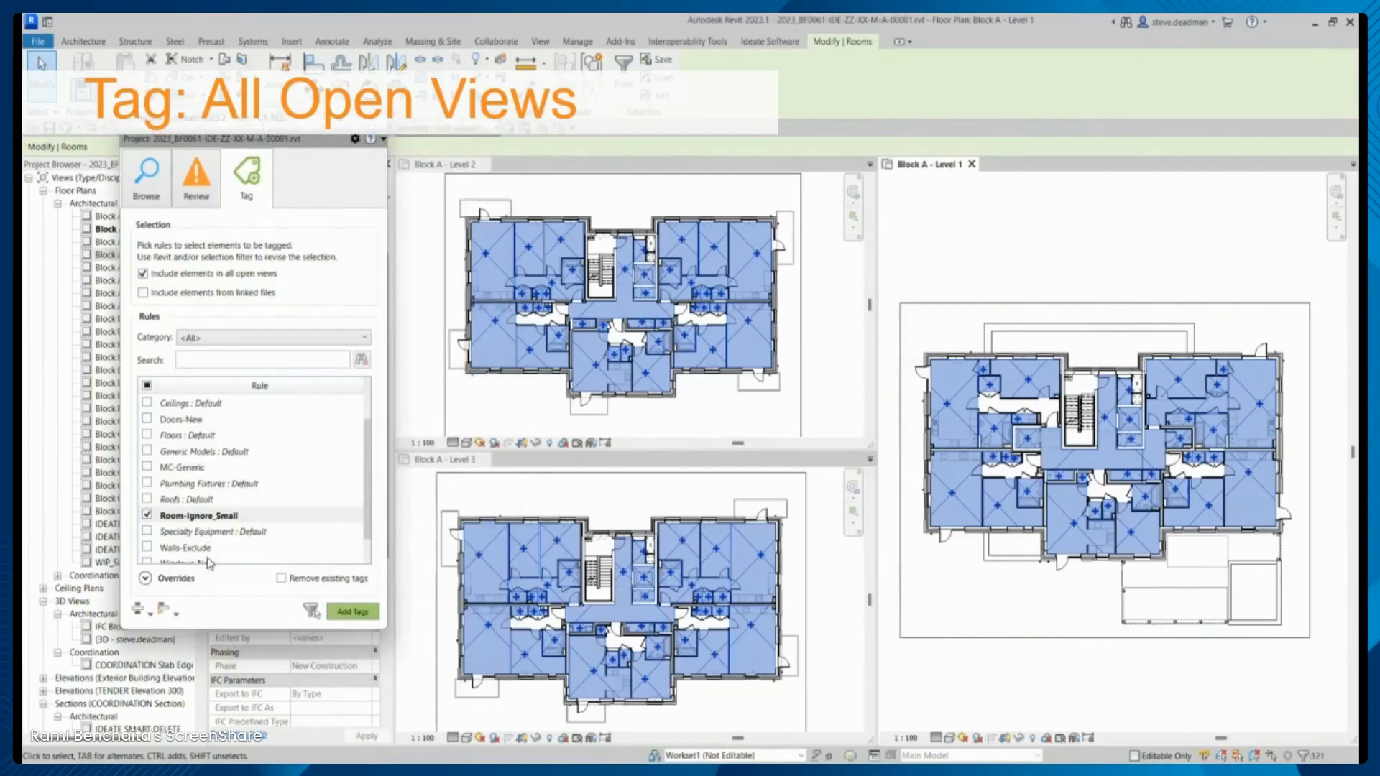
Tag the rooms in all open Block A floor plans with the Room-Ignore_Small rule and inspect the tags up close
left_click(357, 612)
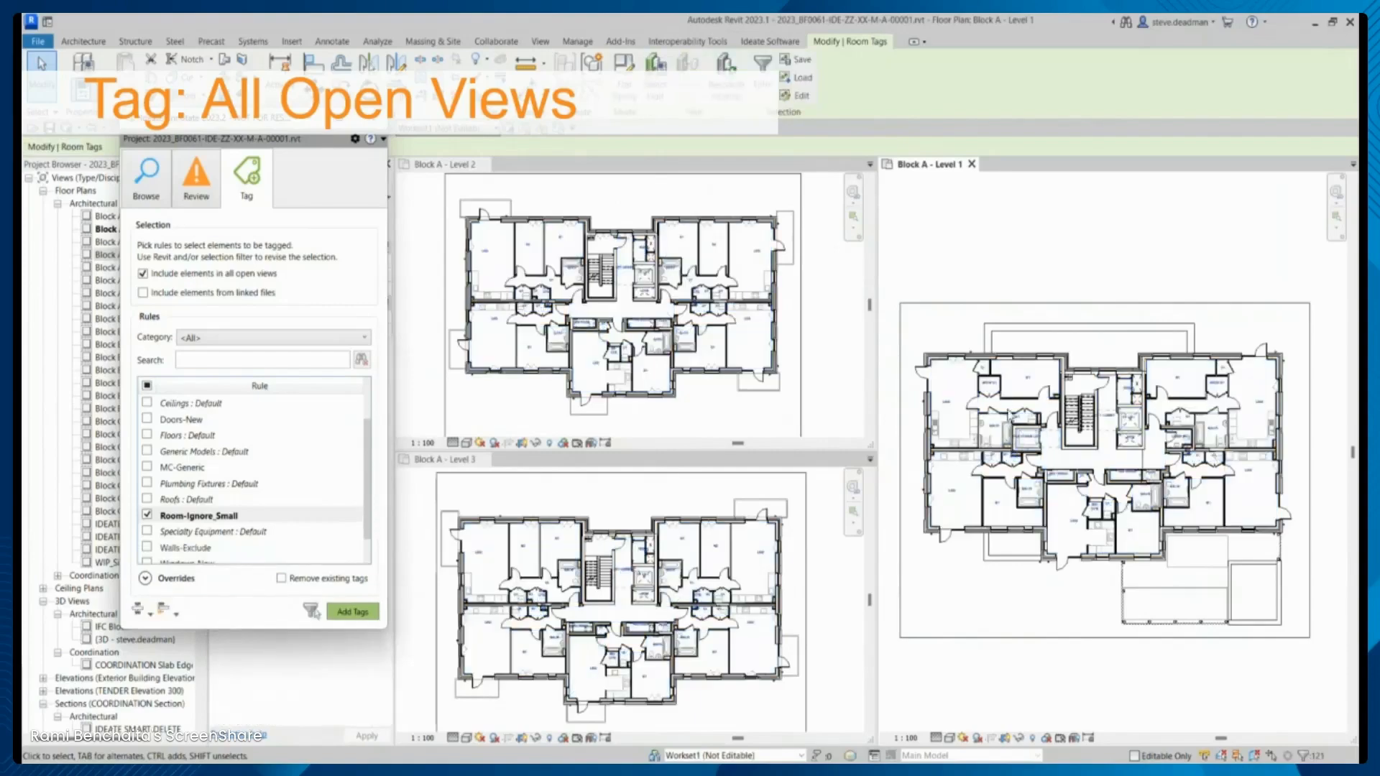
scroll(1085, 434, "up", 5)
scroll(622, 271, "up", 4)
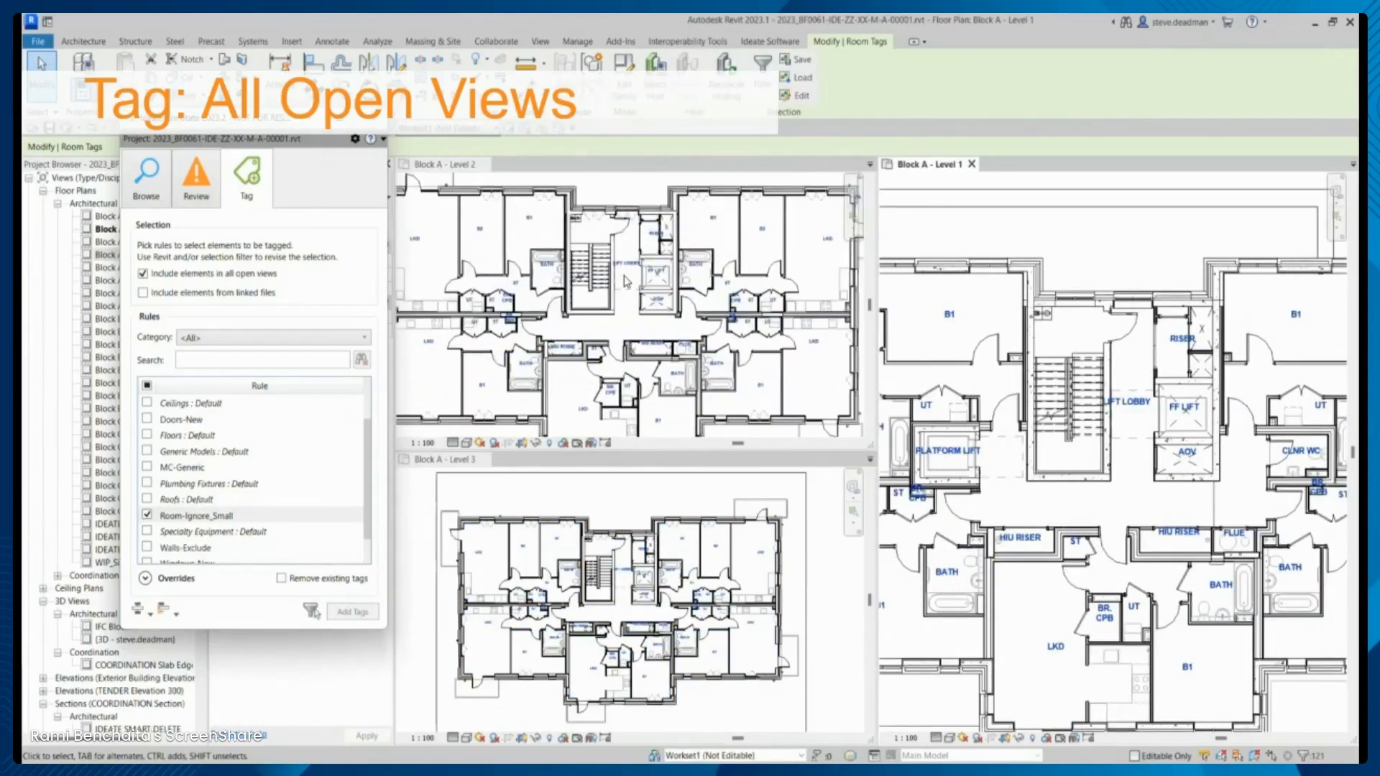
scroll(695, 560, "up", 4)
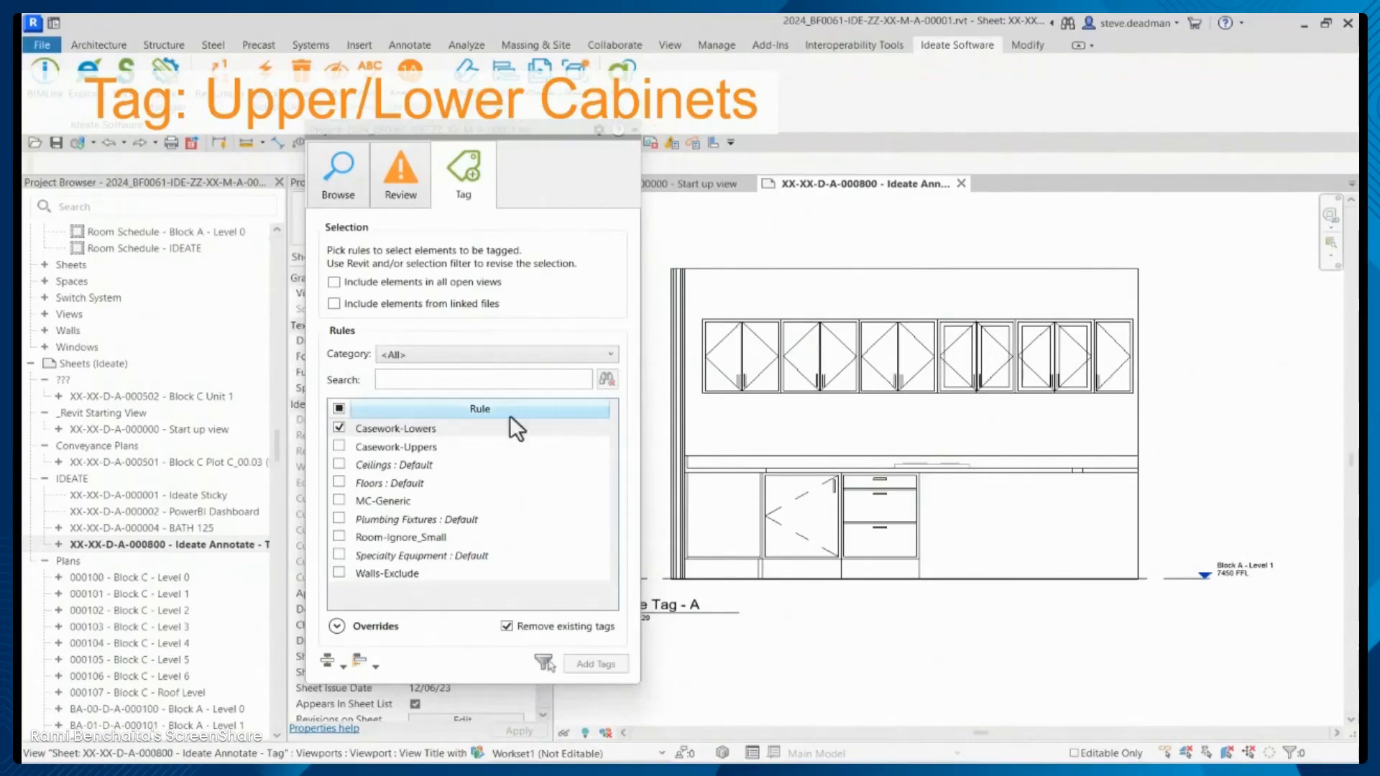
Tag the lower and upper cabinets in the elevation with the Casework-Lowers and Casework-Uppers rules, removing existing tags
left_click(338, 426)
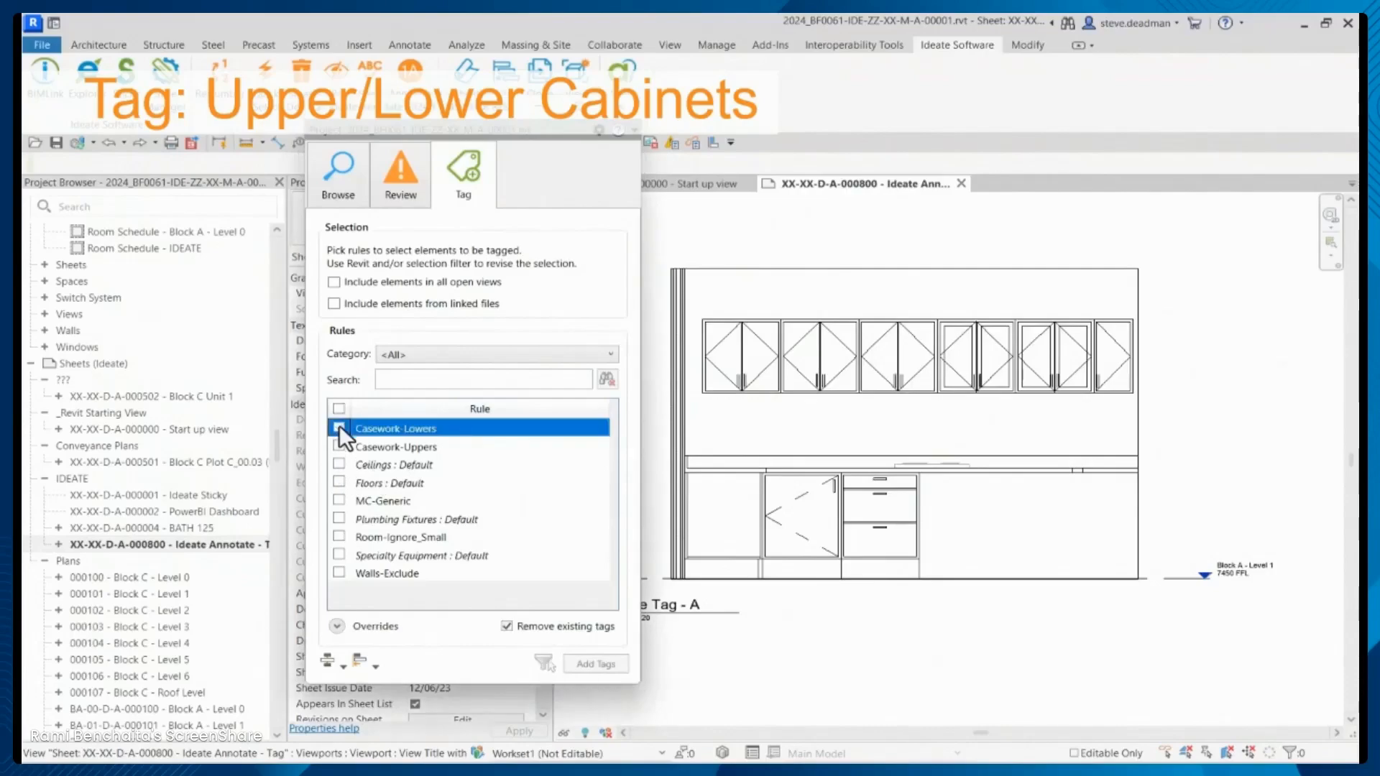
left_click(338, 446)
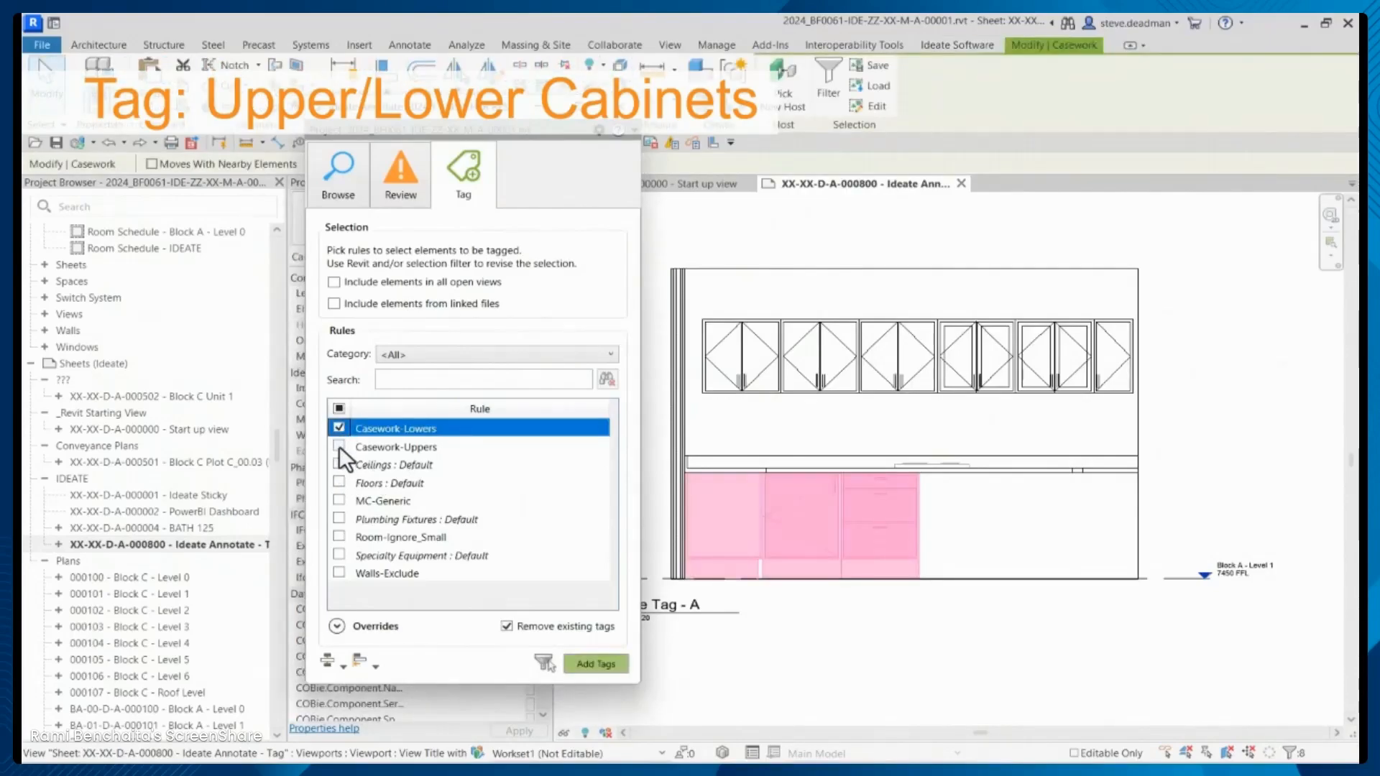
left_click(595, 664)
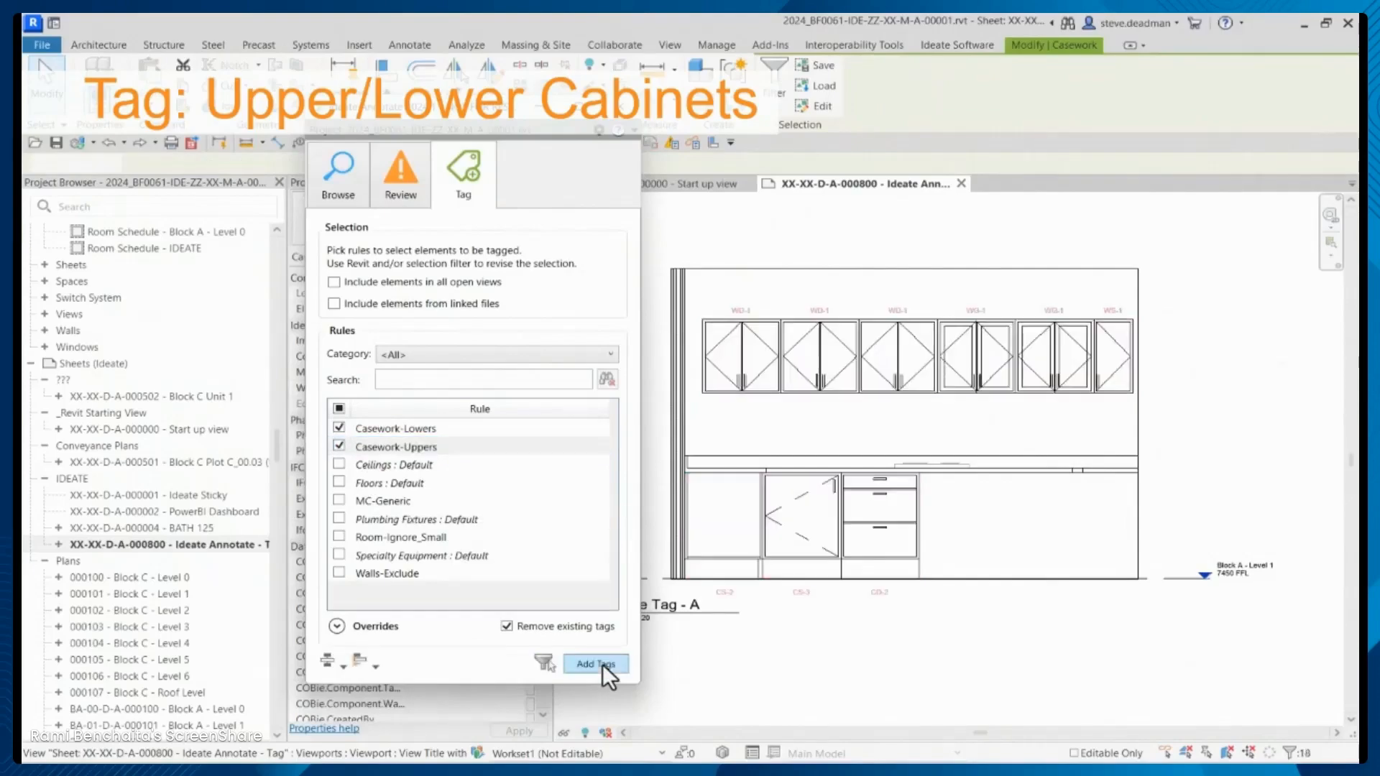
left_click(854, 670)
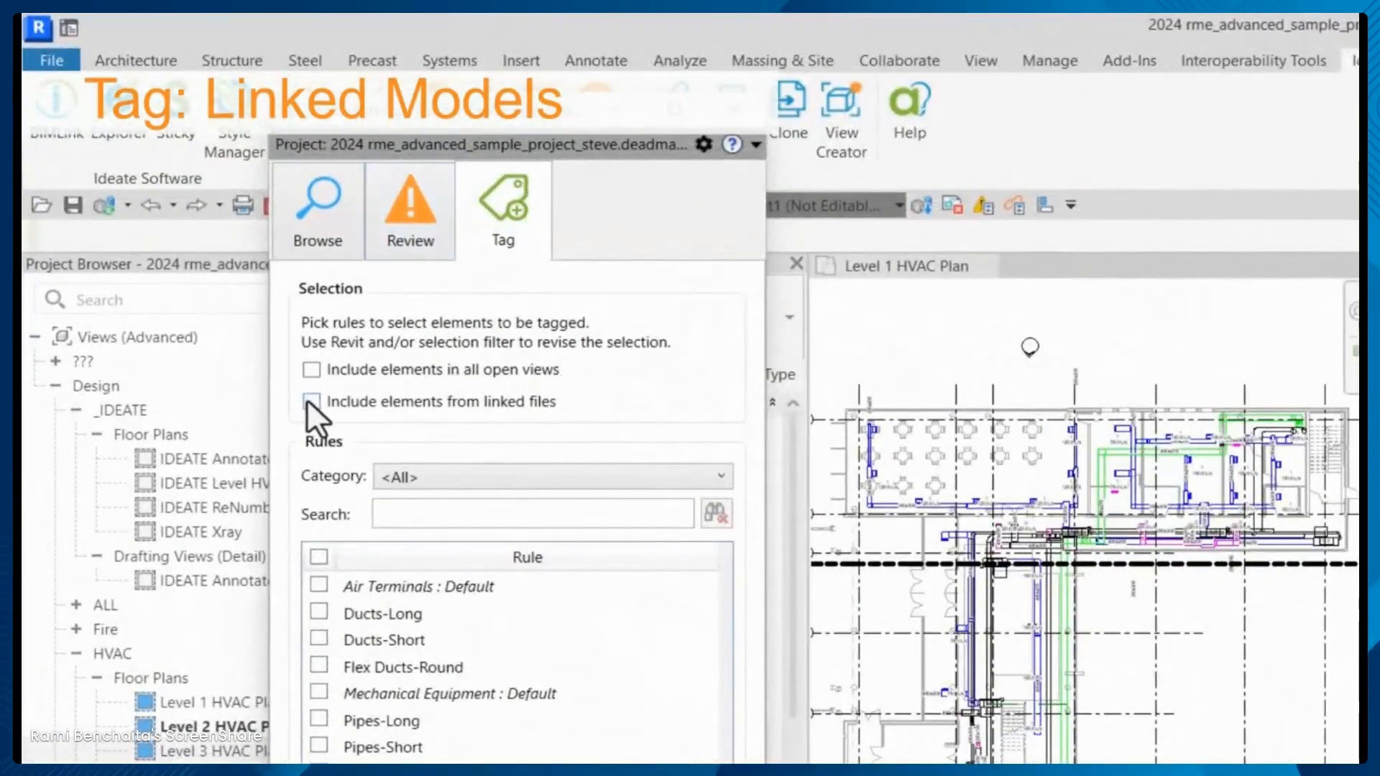
Tag rooms from linked files in all open HVAC plans with the Room-Ignore_Small rule and inspect the Level 1 HVAC Plan tags
left_click(311, 402)
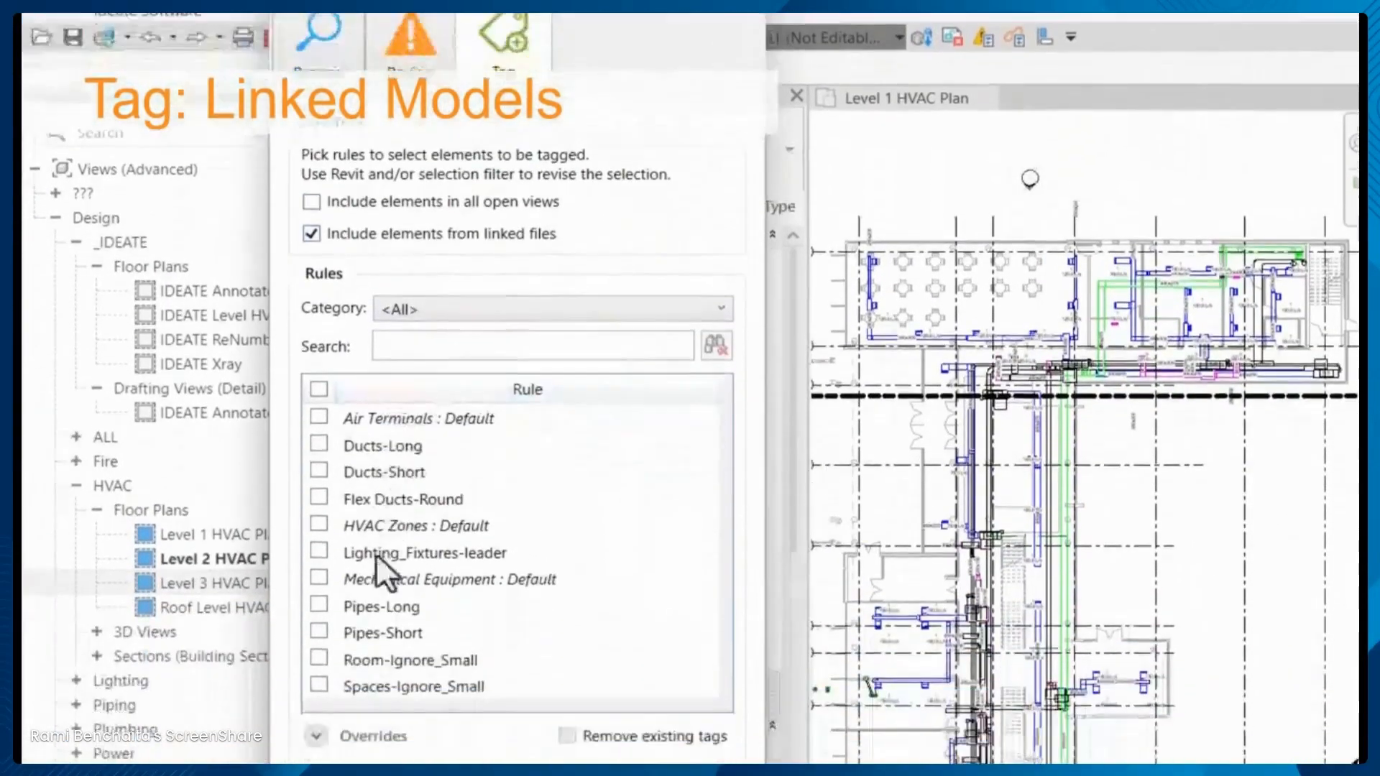
left_click(317, 658)
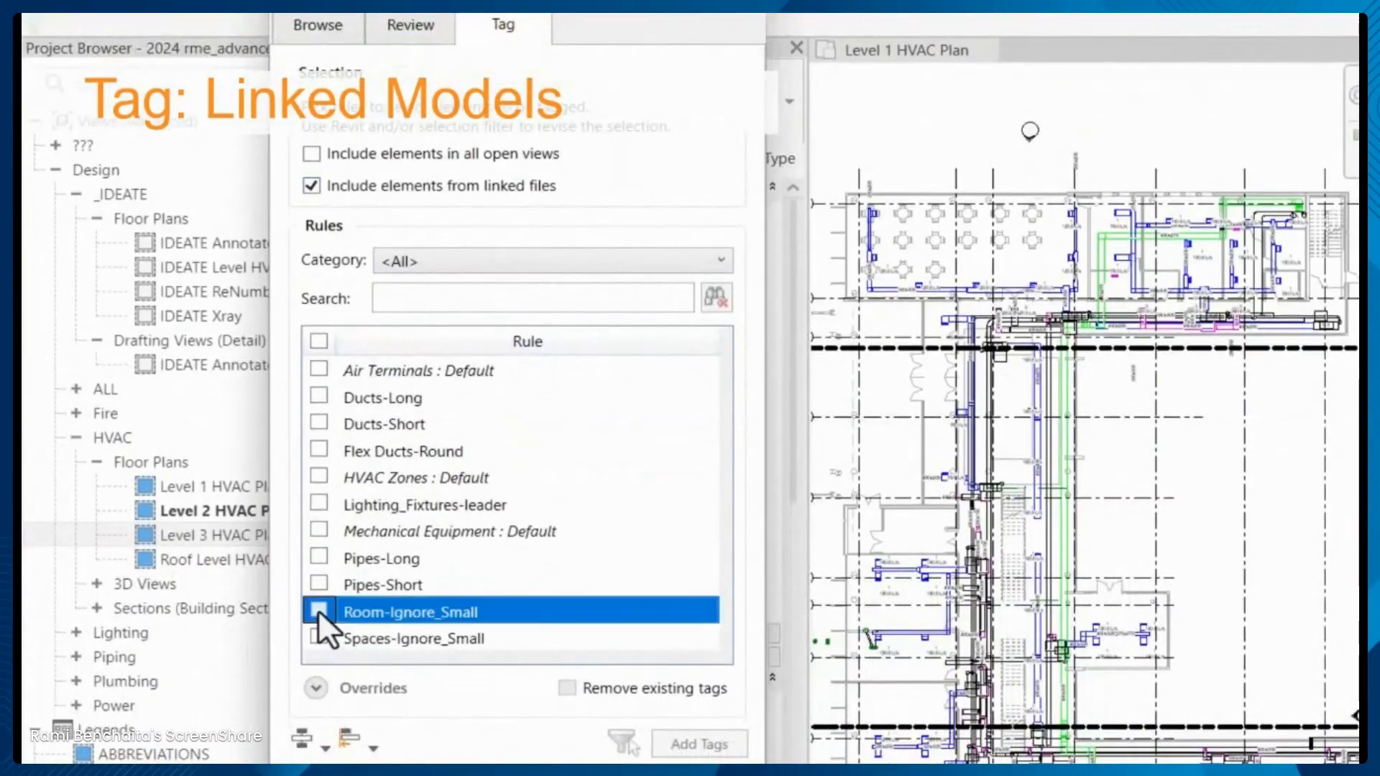
left_click(318, 609)
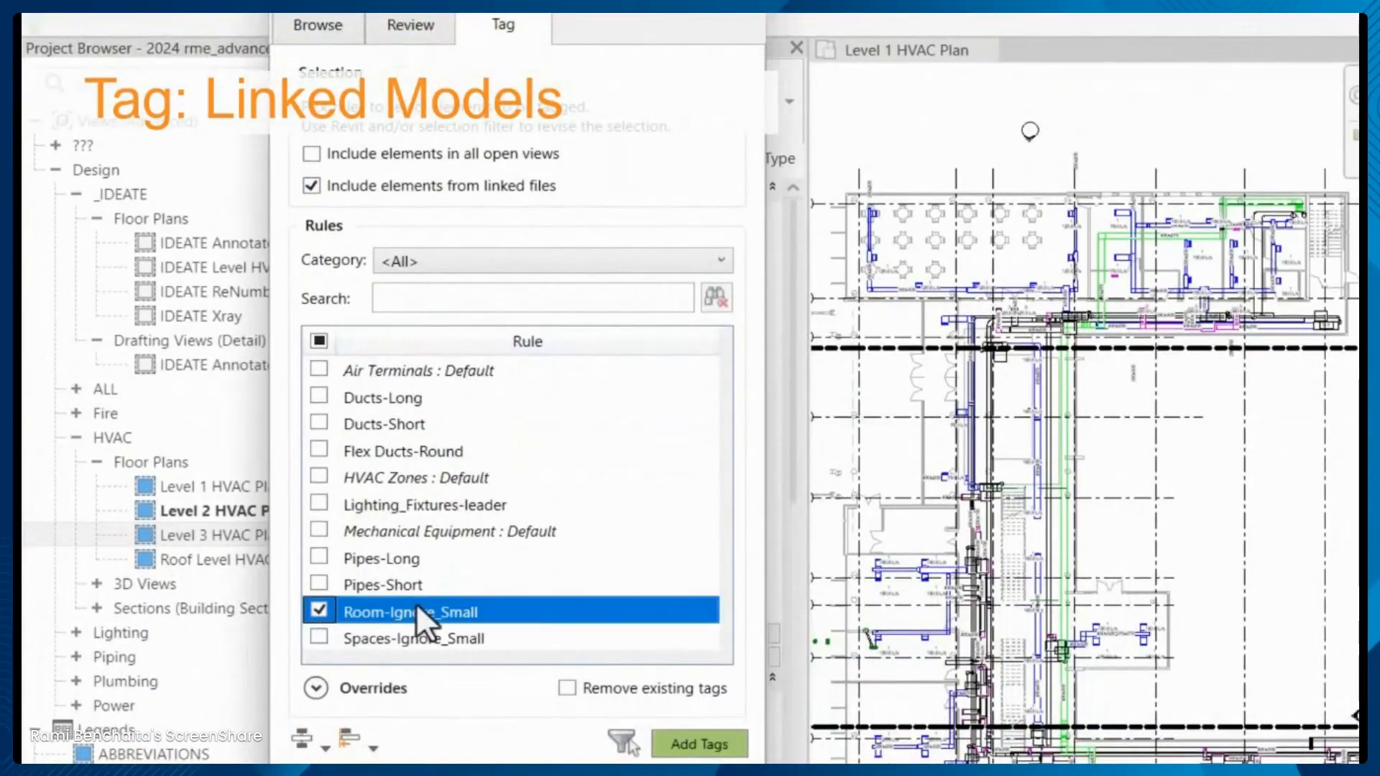
left_click(310, 154)
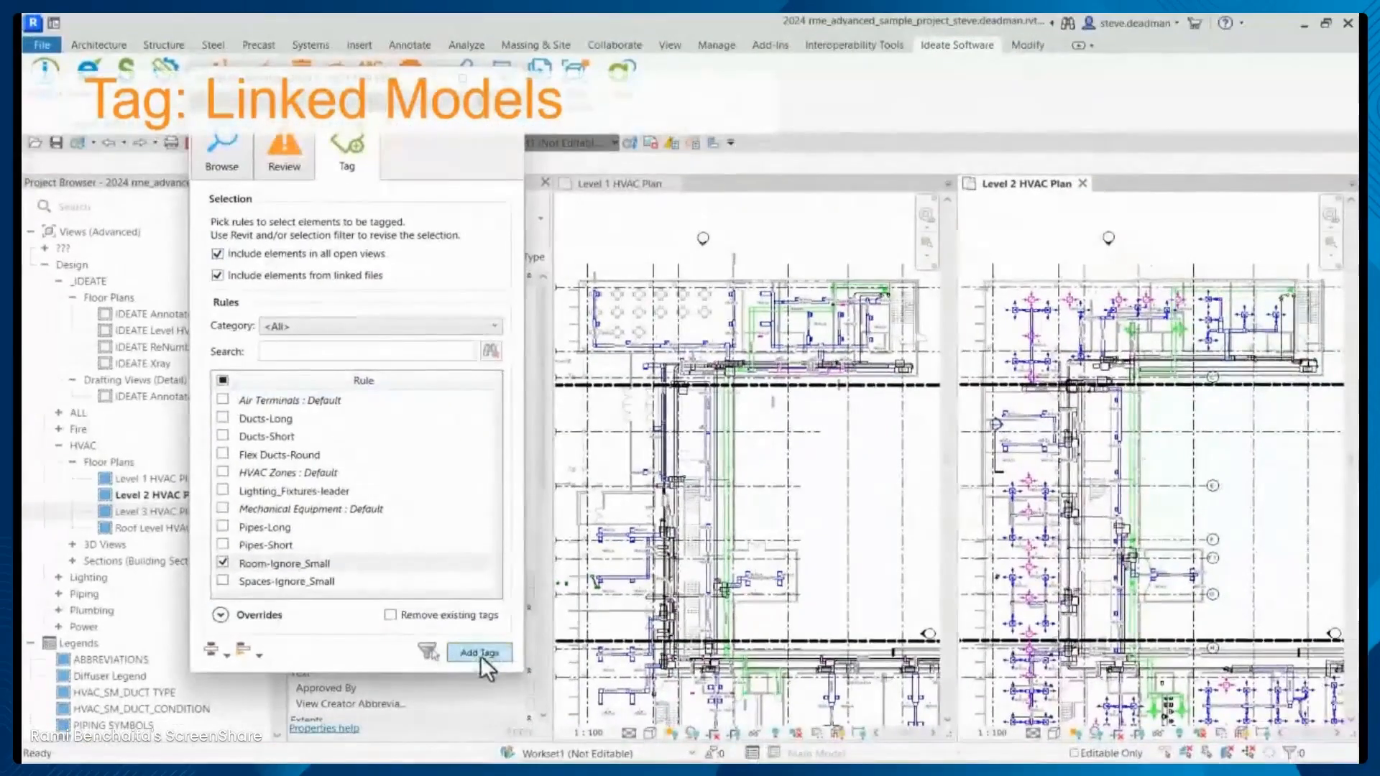
left_click(480, 652)
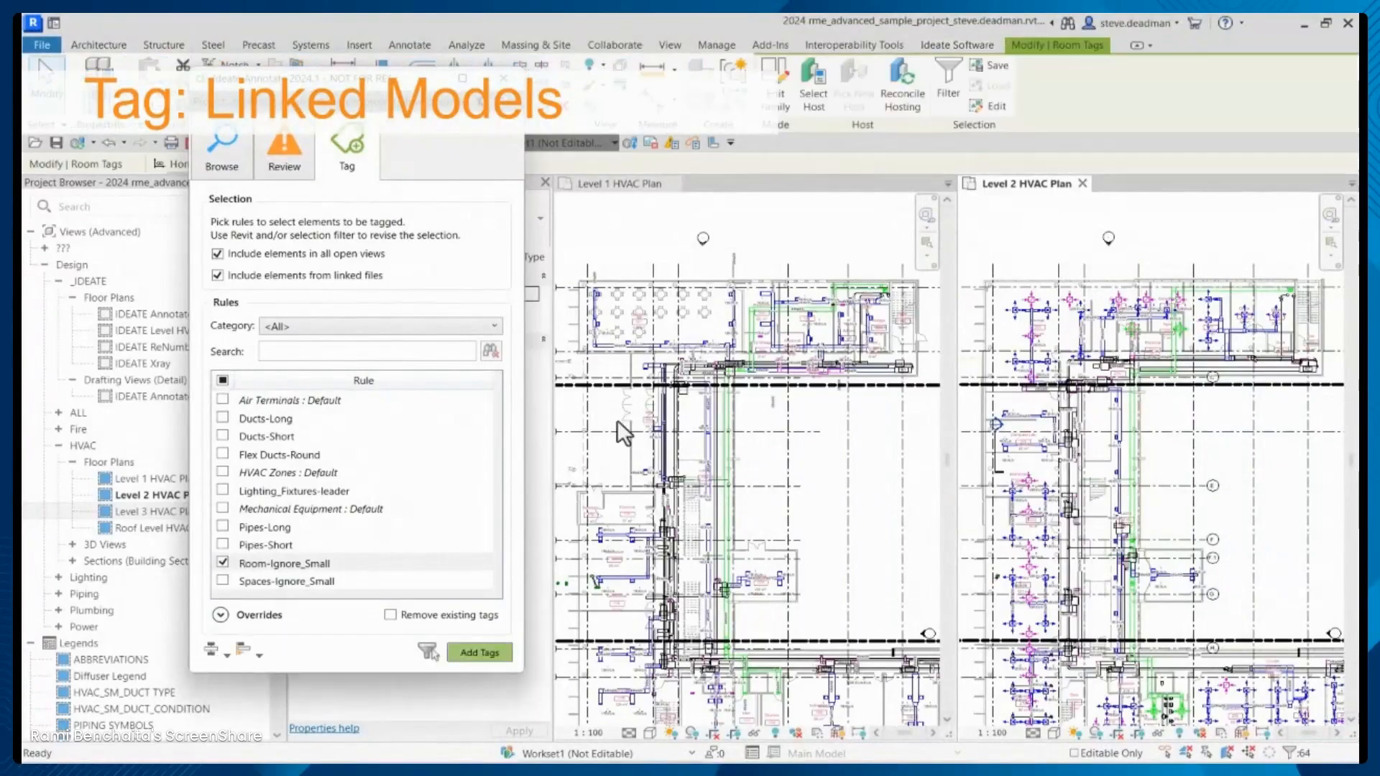
left_click(589, 216)
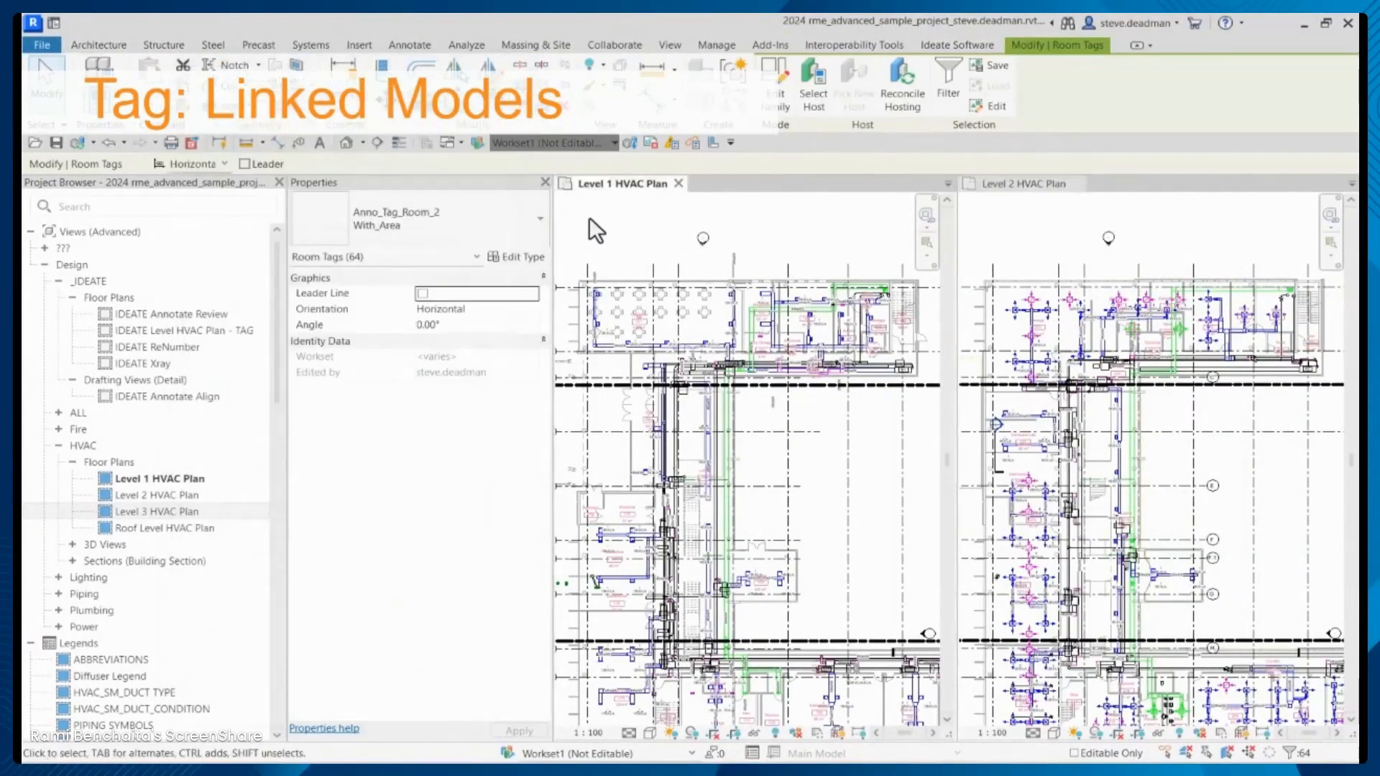
scroll(620, 316, "up", 6)
scroll(1035, 302, "up", 6)
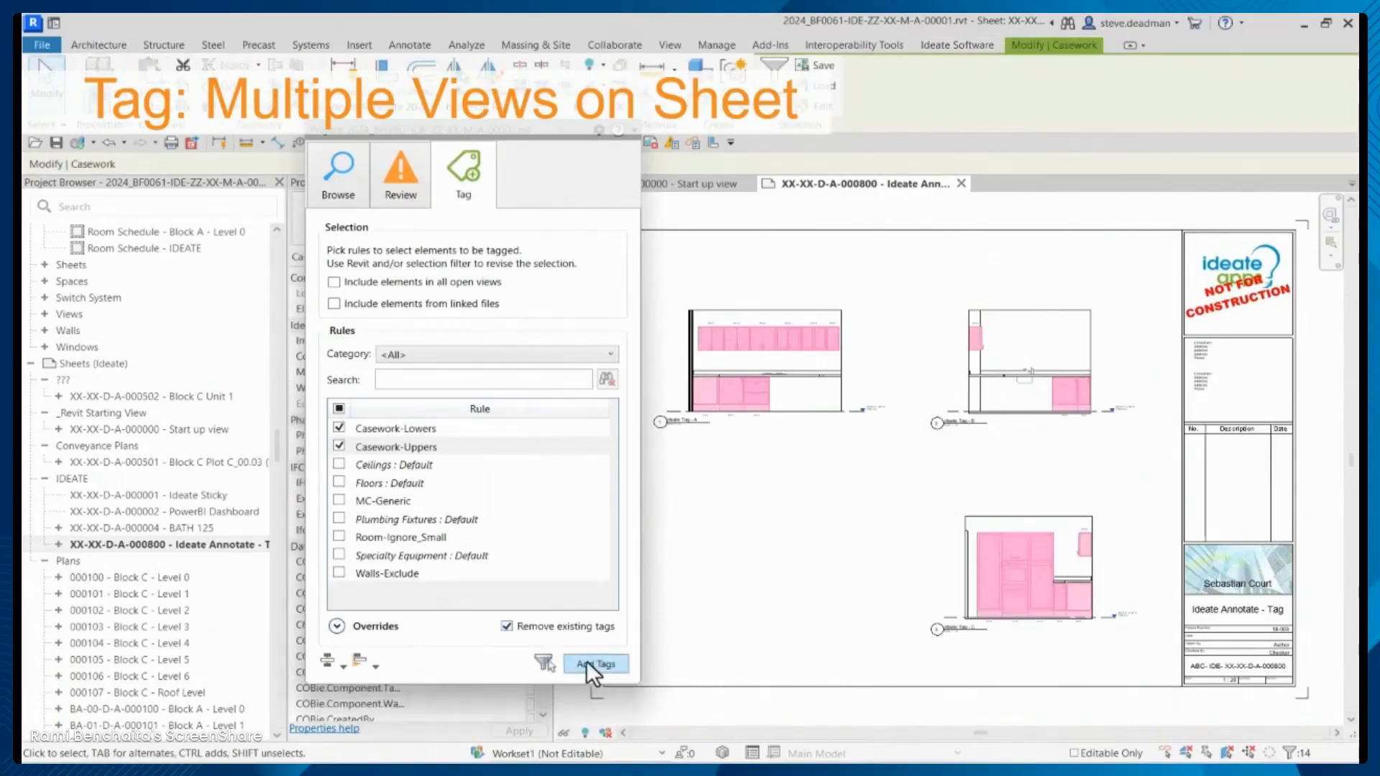
Add Casework-Lowers and Casework-Uppers tags to the three elevations on the Ideate Annotate - Tag sheet and inspect them
left_click(587, 663)
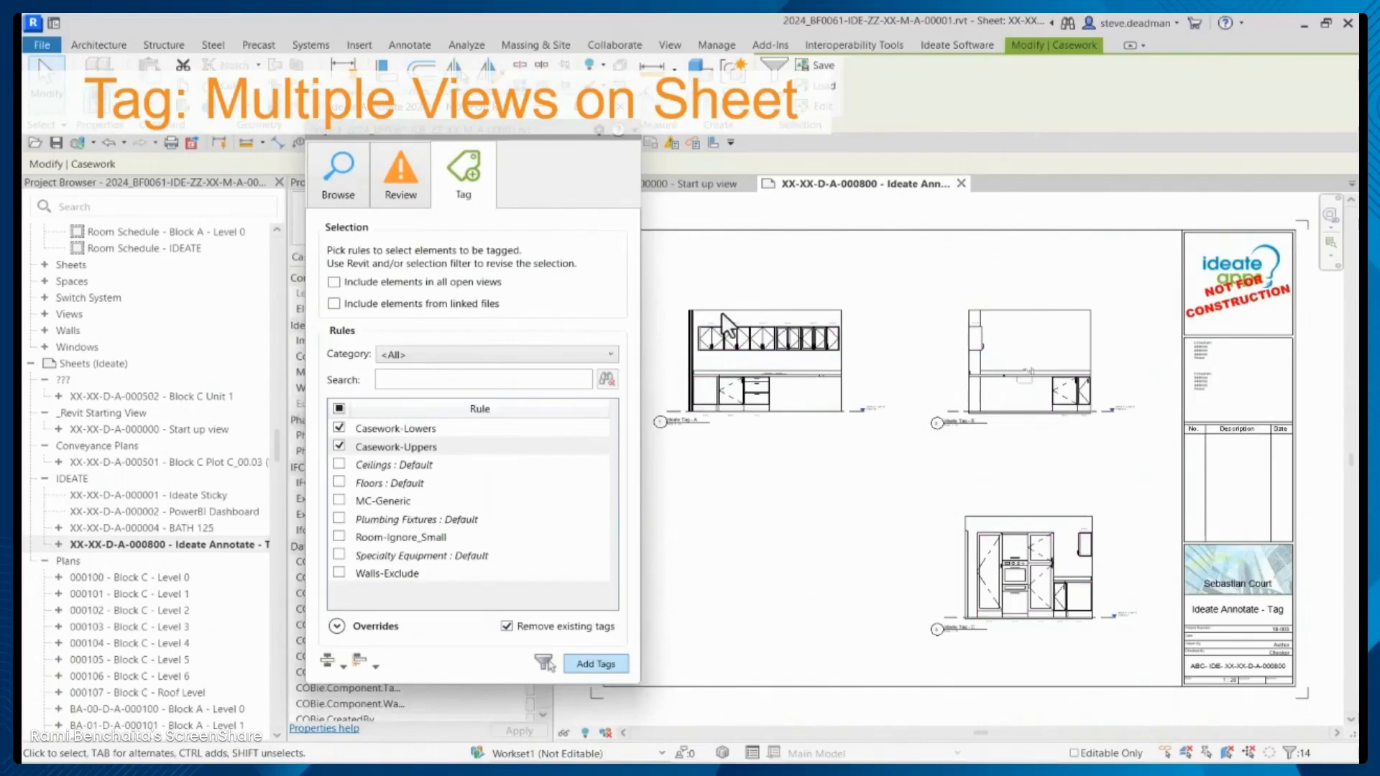
scroll(751, 345, "up", 4)
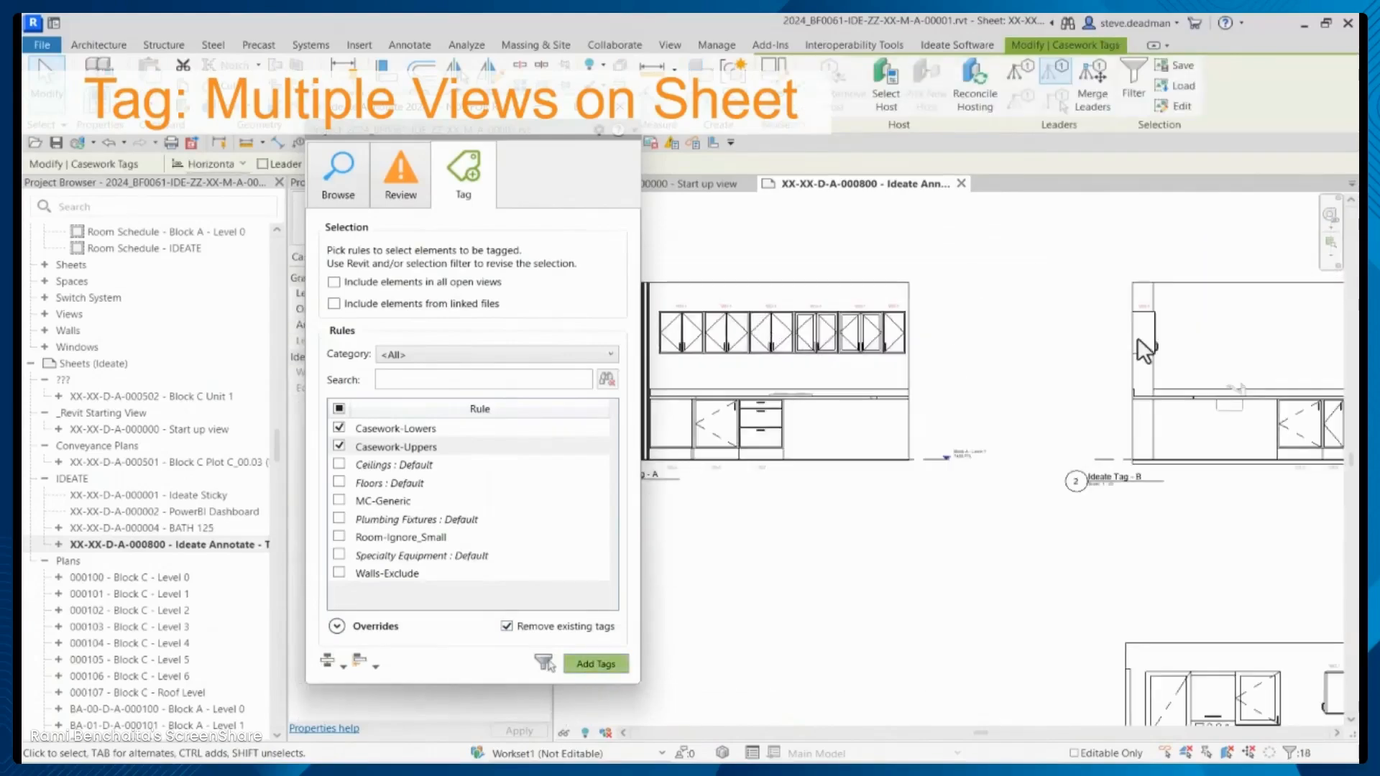
scroll(1135, 331, "up", 3)
scroll(955, 283, "down", 5)
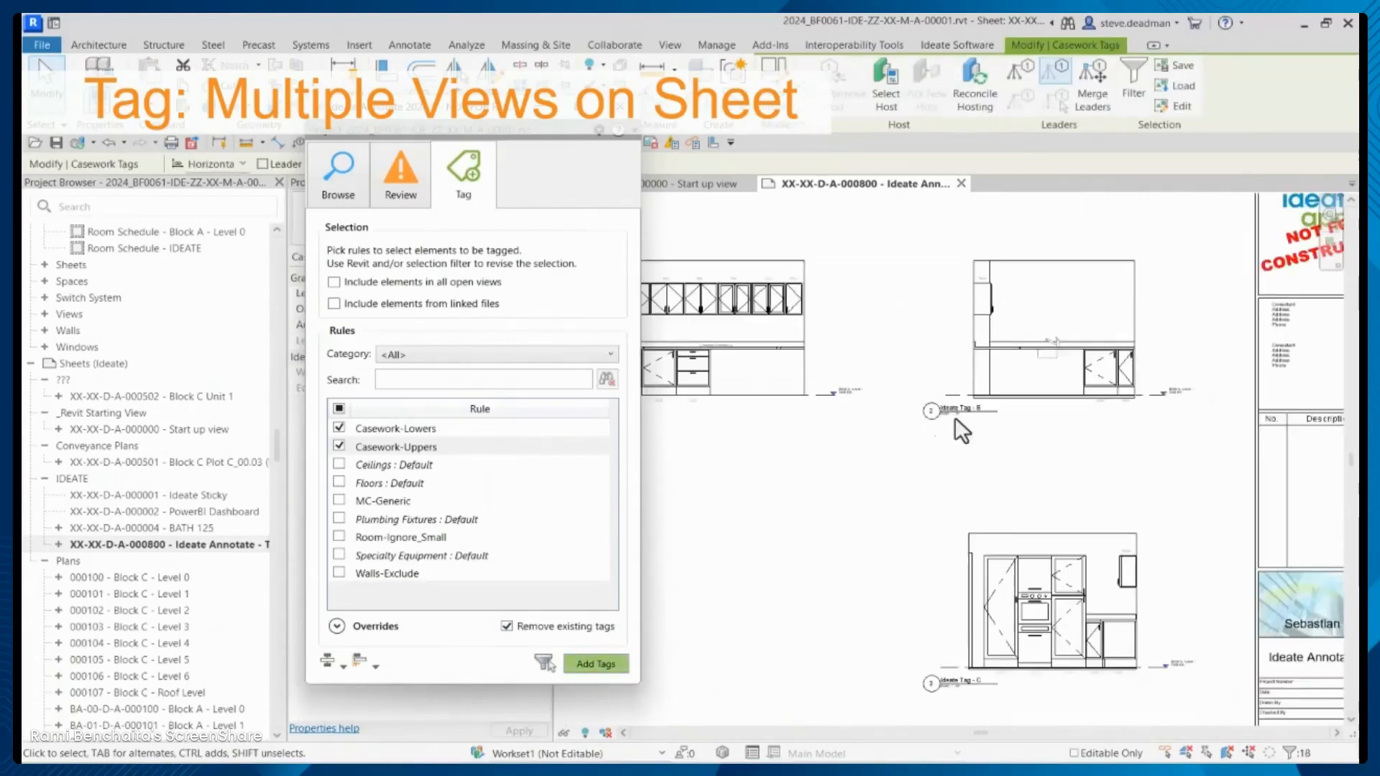
scroll(1055, 654, "up", 5)
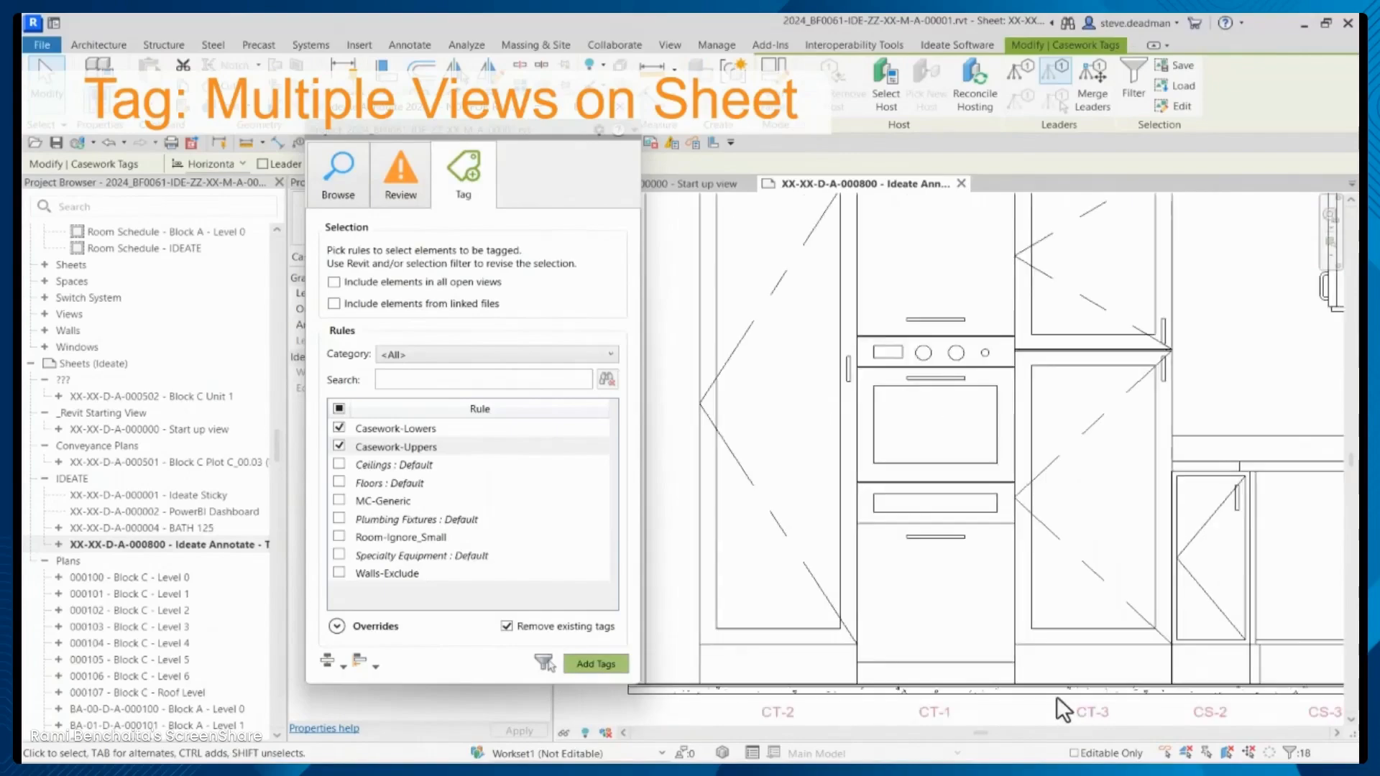
scroll(924, 452, "down", 2)
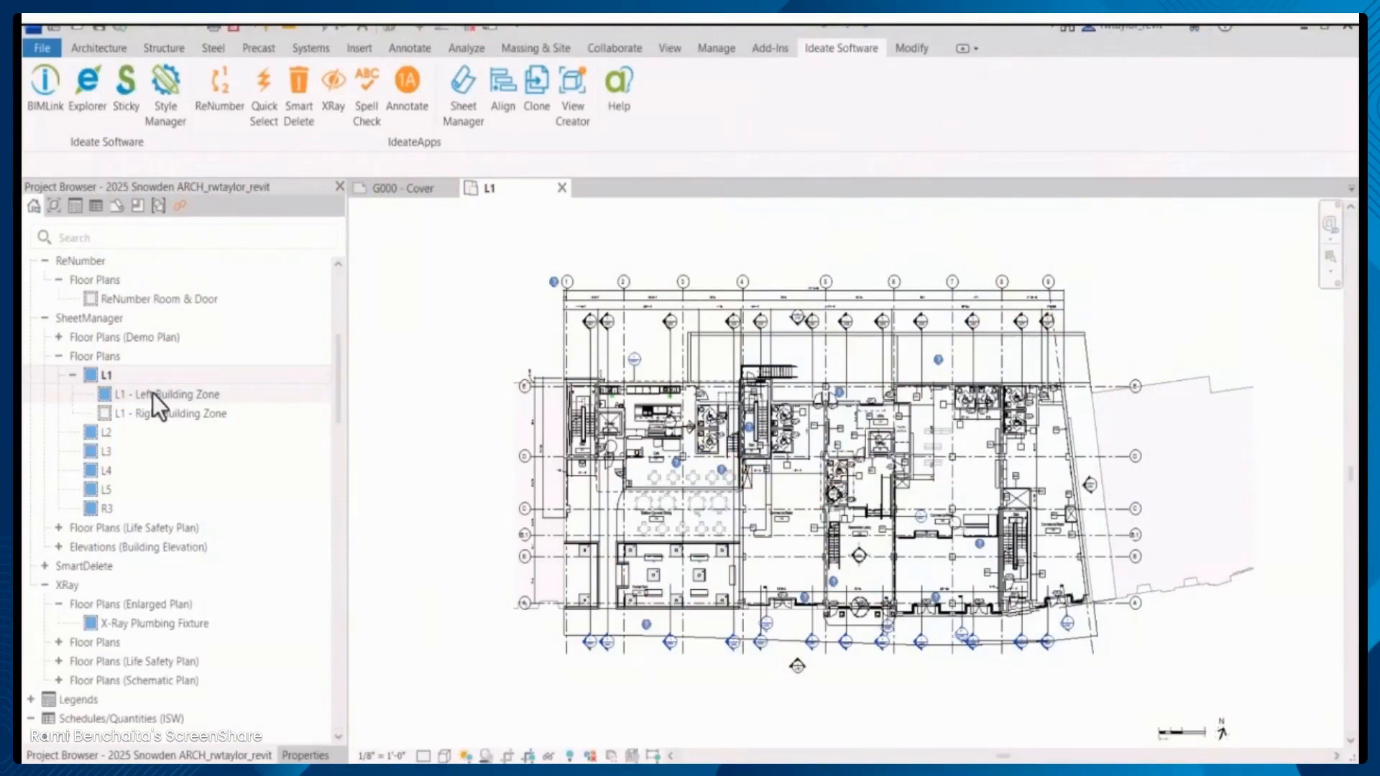
Examine the dependent floor plan L1 - Left Building Zone and close it to return to the L1 plan
double_click(150, 393)
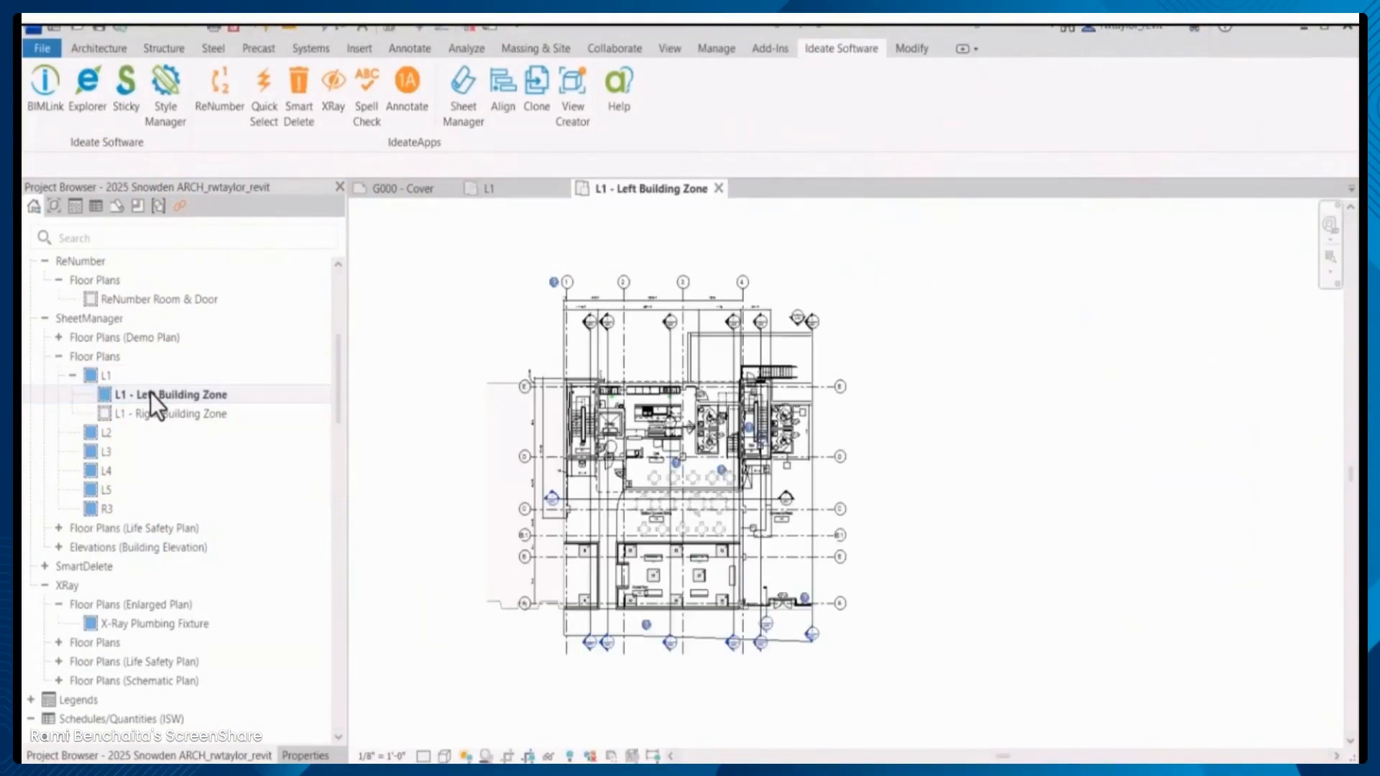
left_click(148, 417)
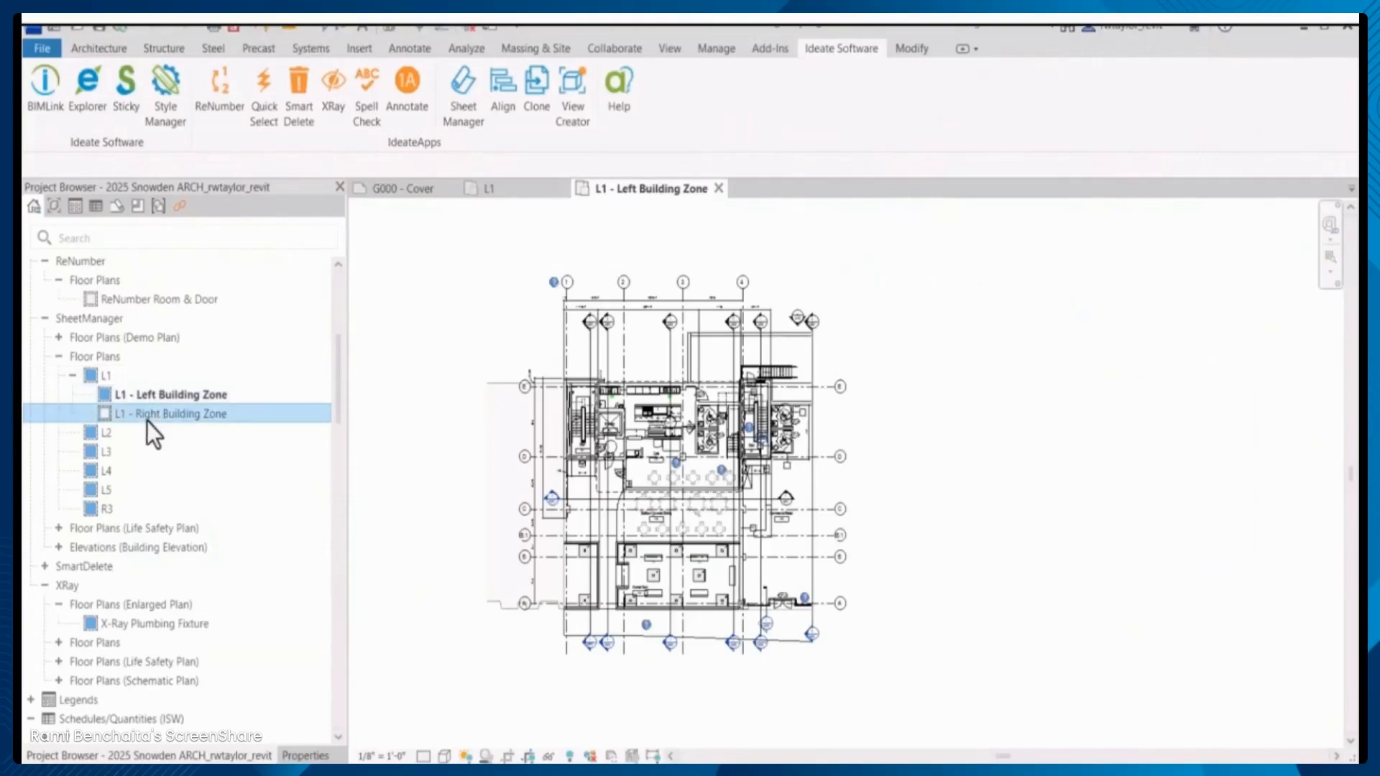
double_click(148, 417)
left_click(874, 188)
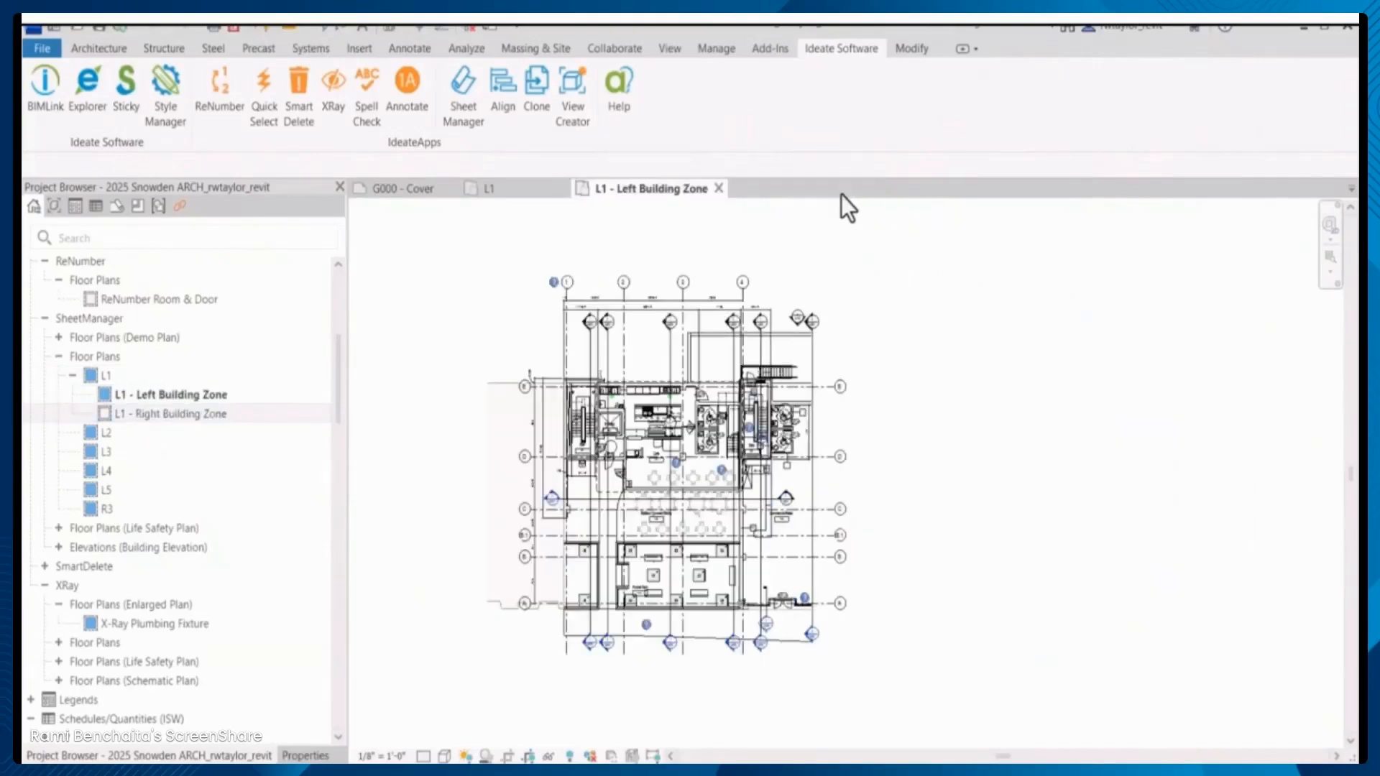
left_click(715, 189)
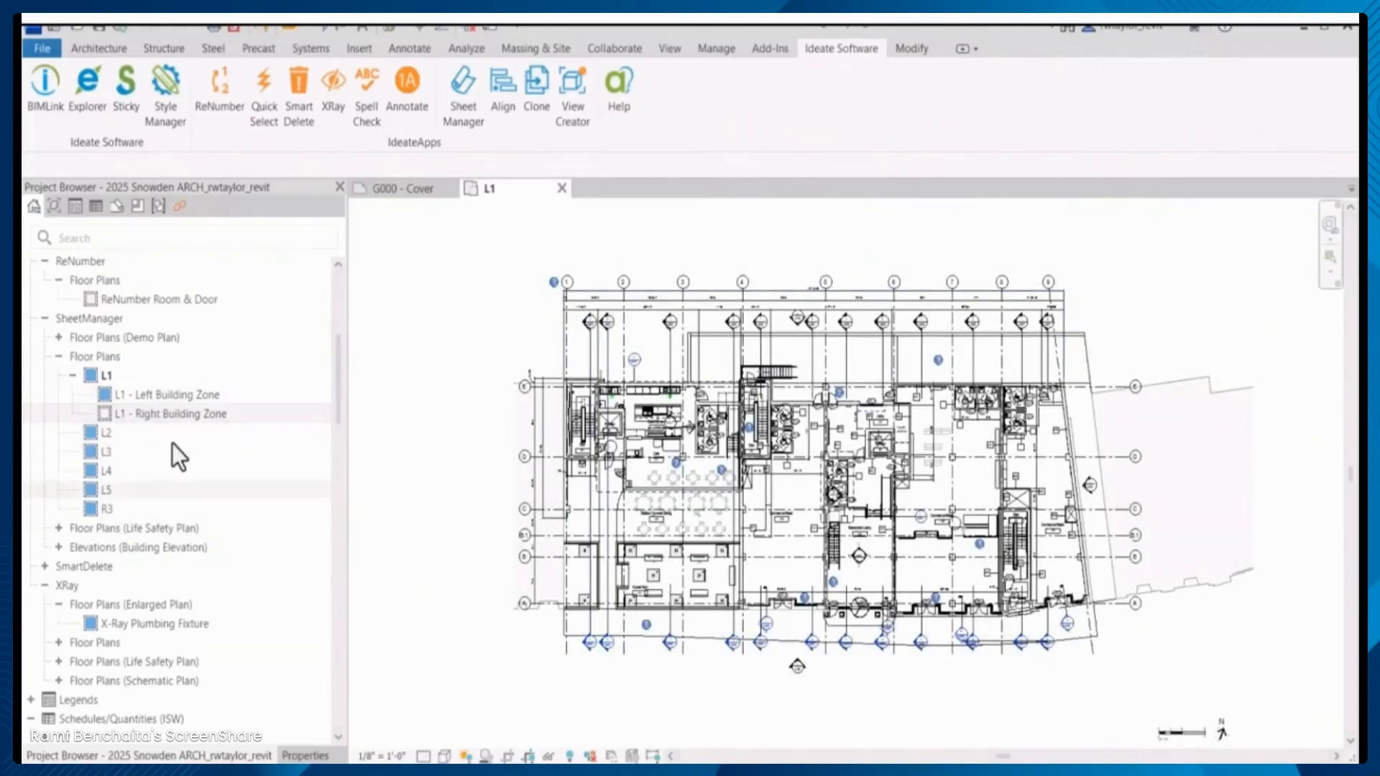
Start Ideate ViewCreator with the Apply Dependents method and choose L1 - Left Building Zone and L1 - Right Building Zone as dependents to duplicate
left_click(572, 88)
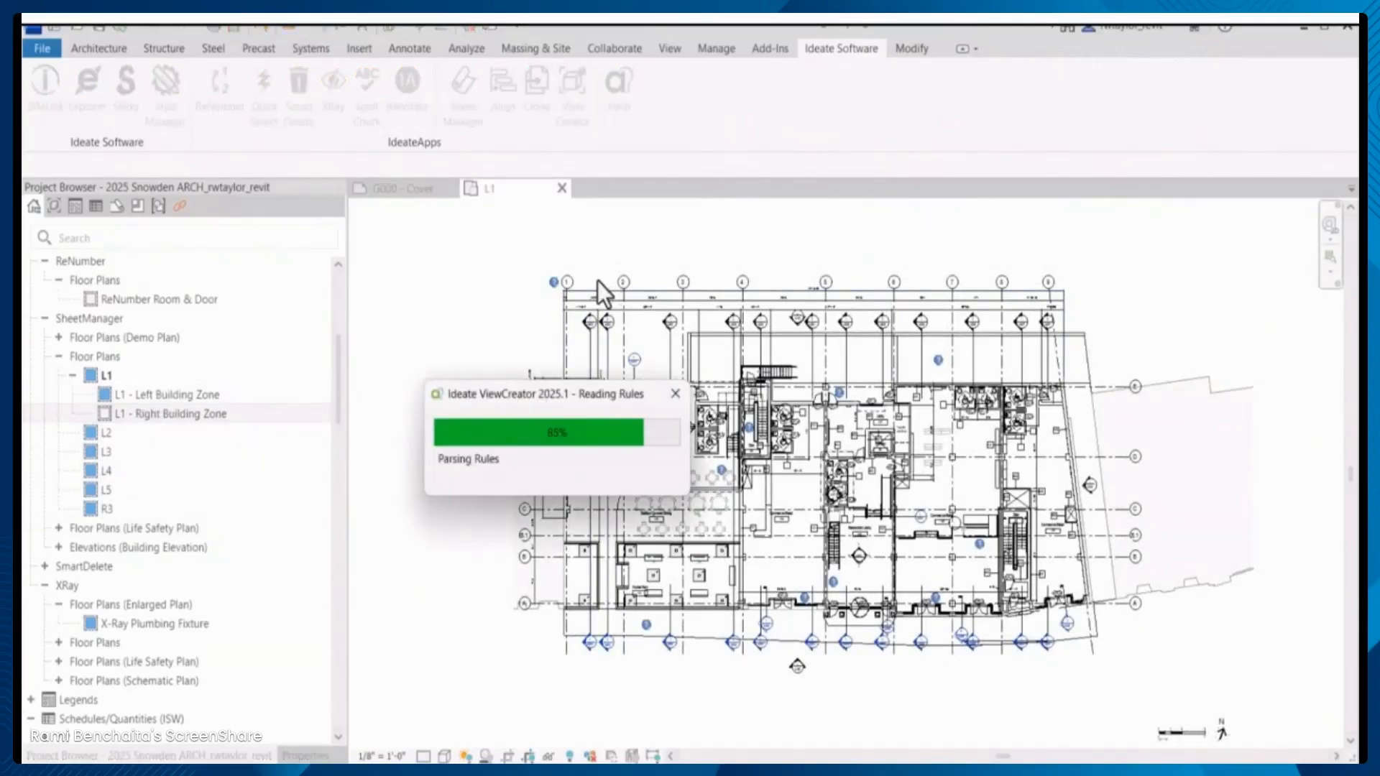
left_click_drag(559, 194, 860, 110)
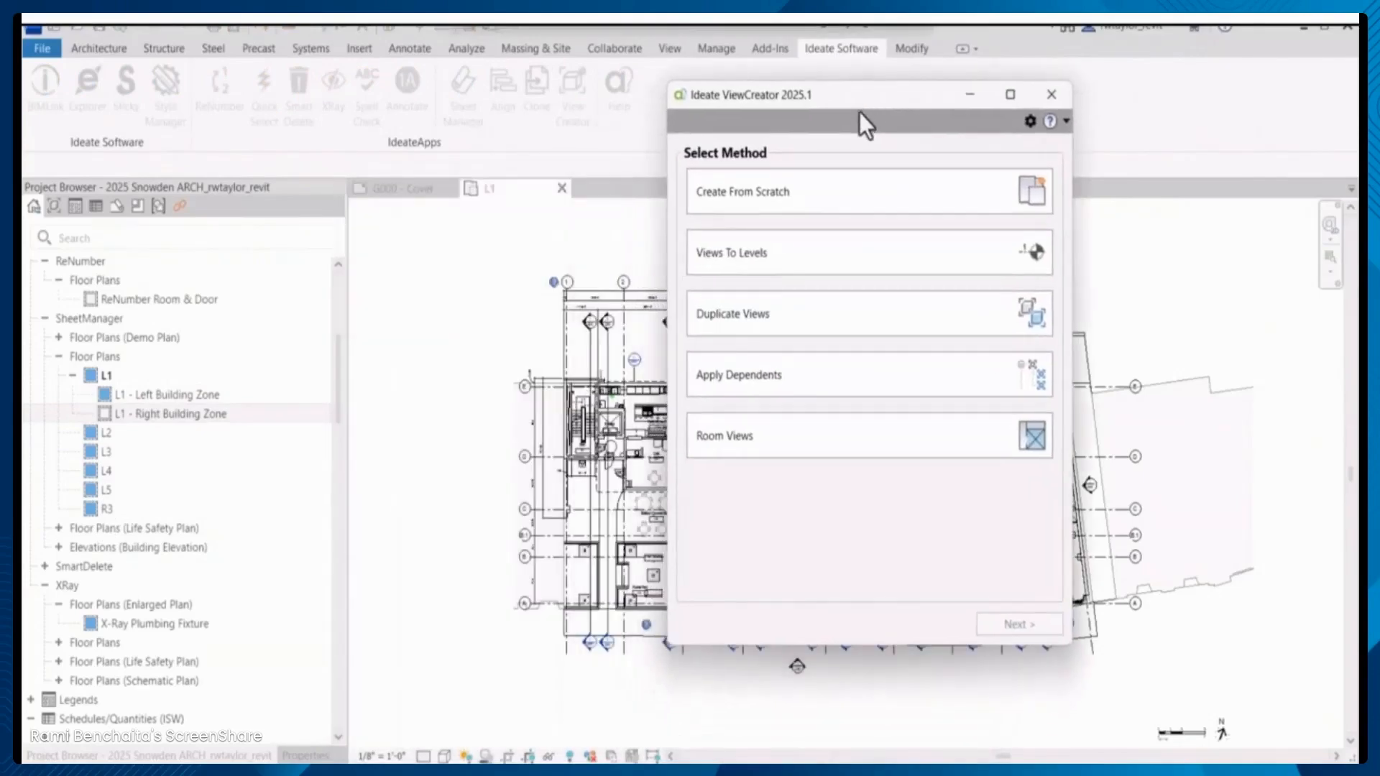
left_click(791, 378)
left_click(1013, 631)
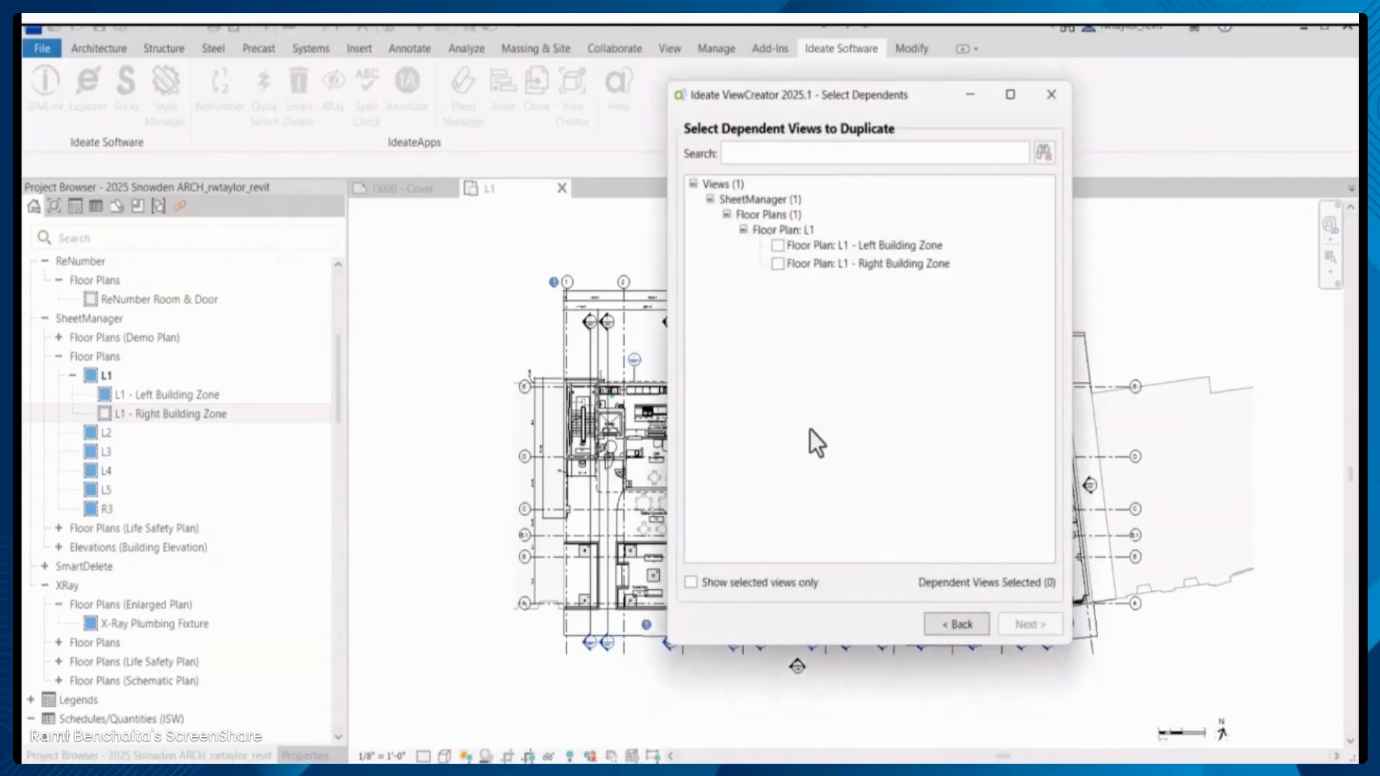
left_click(777, 245)
left_click(777, 263)
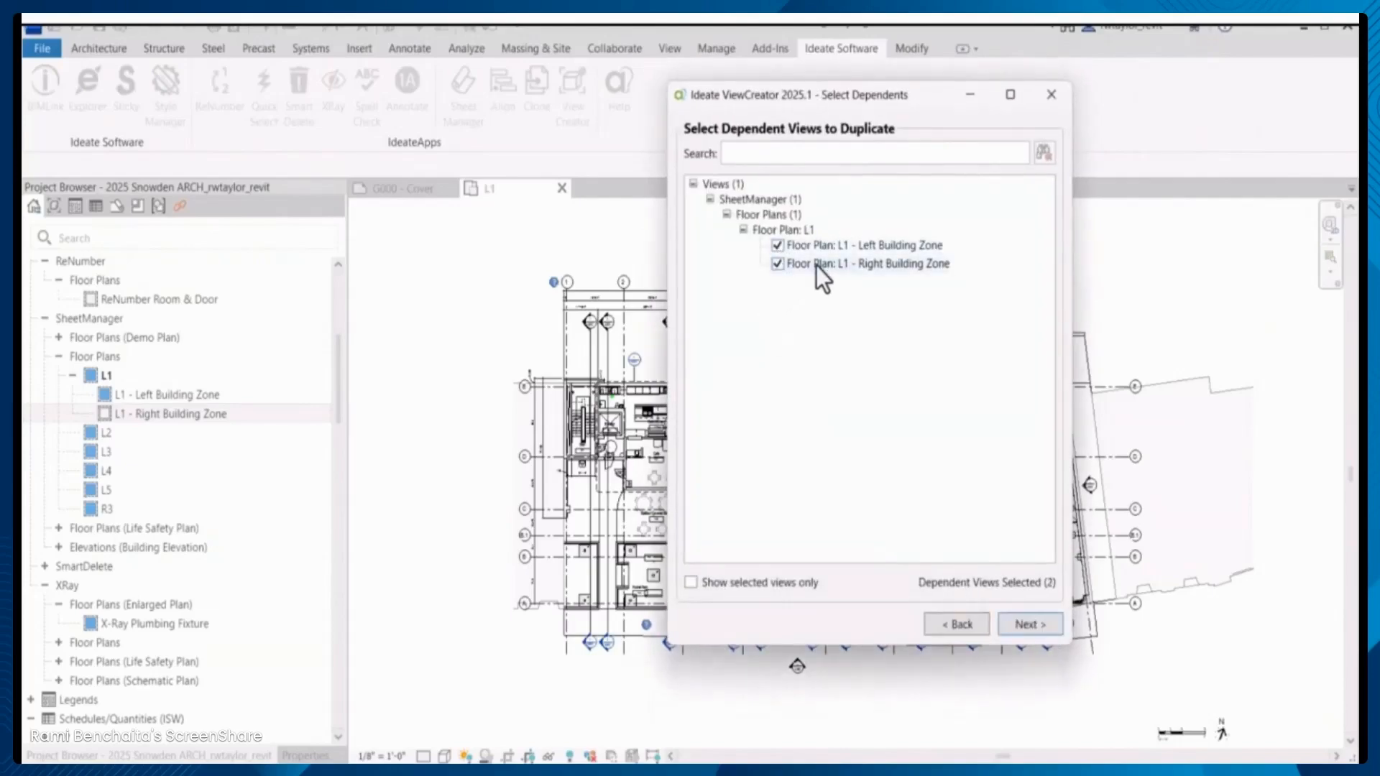
left_click(1028, 624)
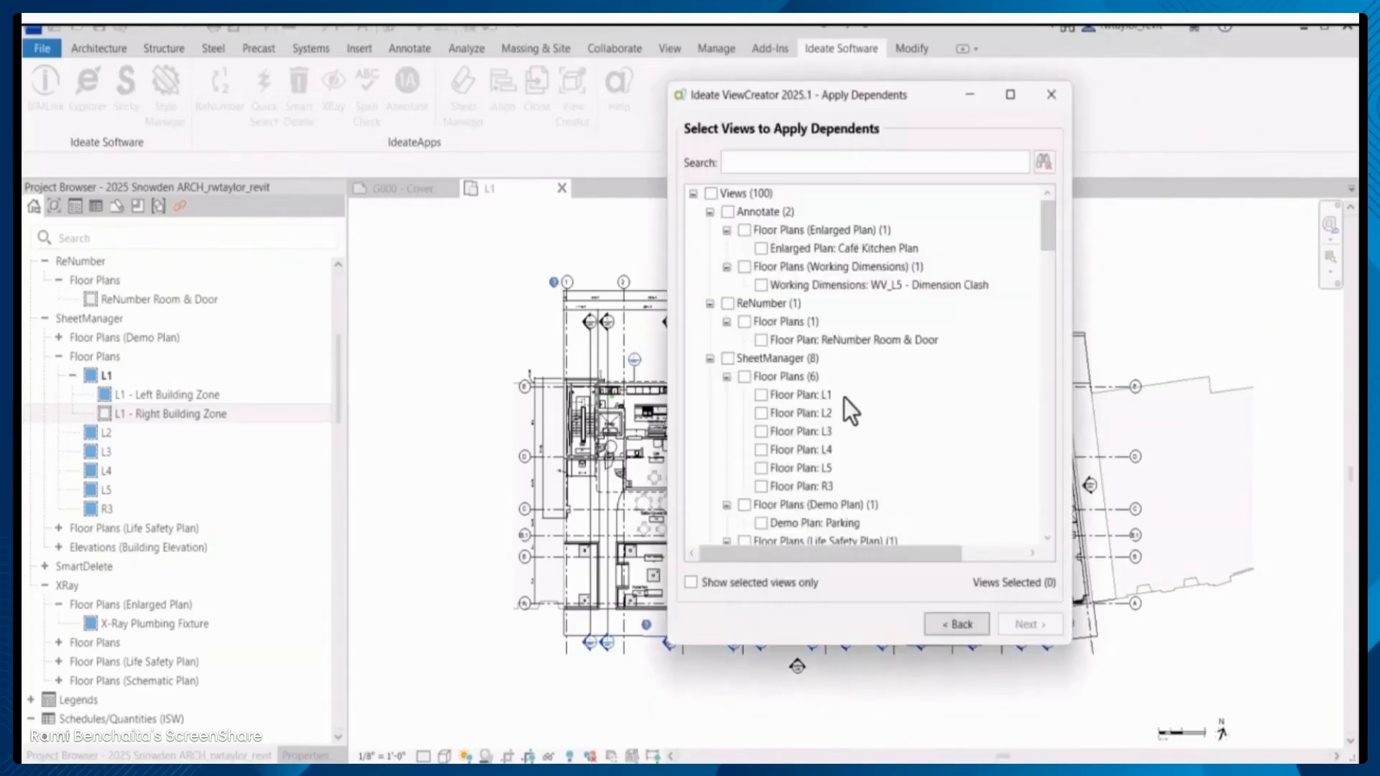
Choose floor plans L2, L3, L4, L5 and R3 to receive the dependents and generate the view preview
left_click(760, 414)
left_click(761, 432)
left_click(760, 450)
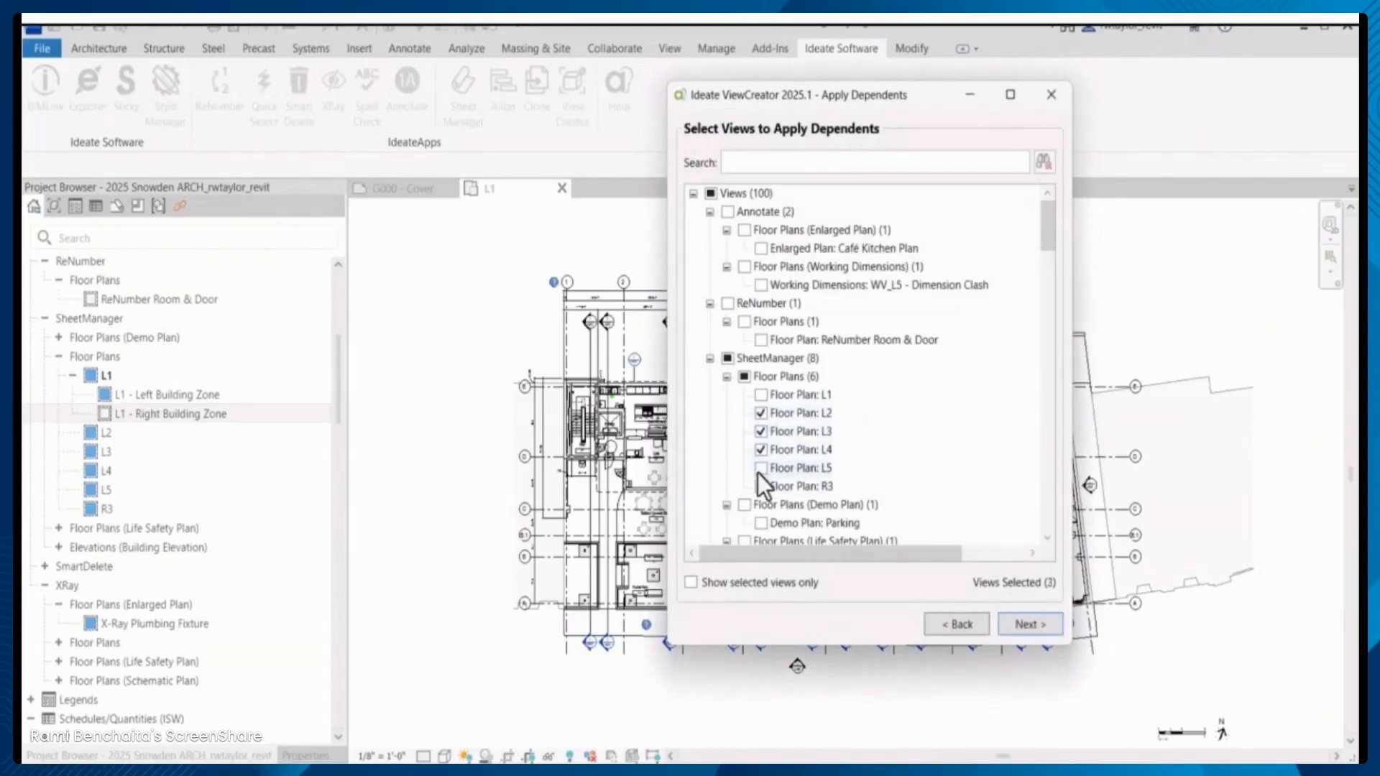
left_click(760, 468)
left_click(1032, 623)
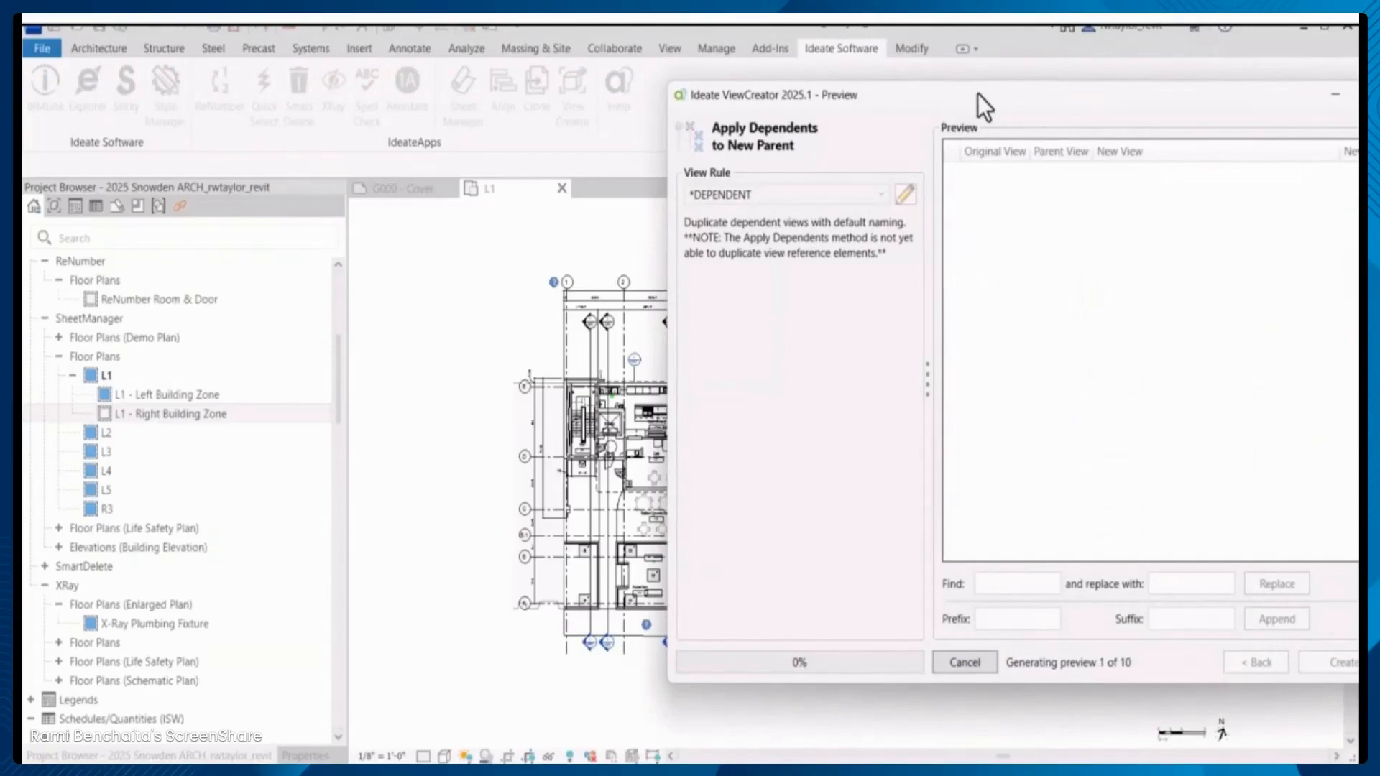
left_click_drag(963, 98, 696, 92)
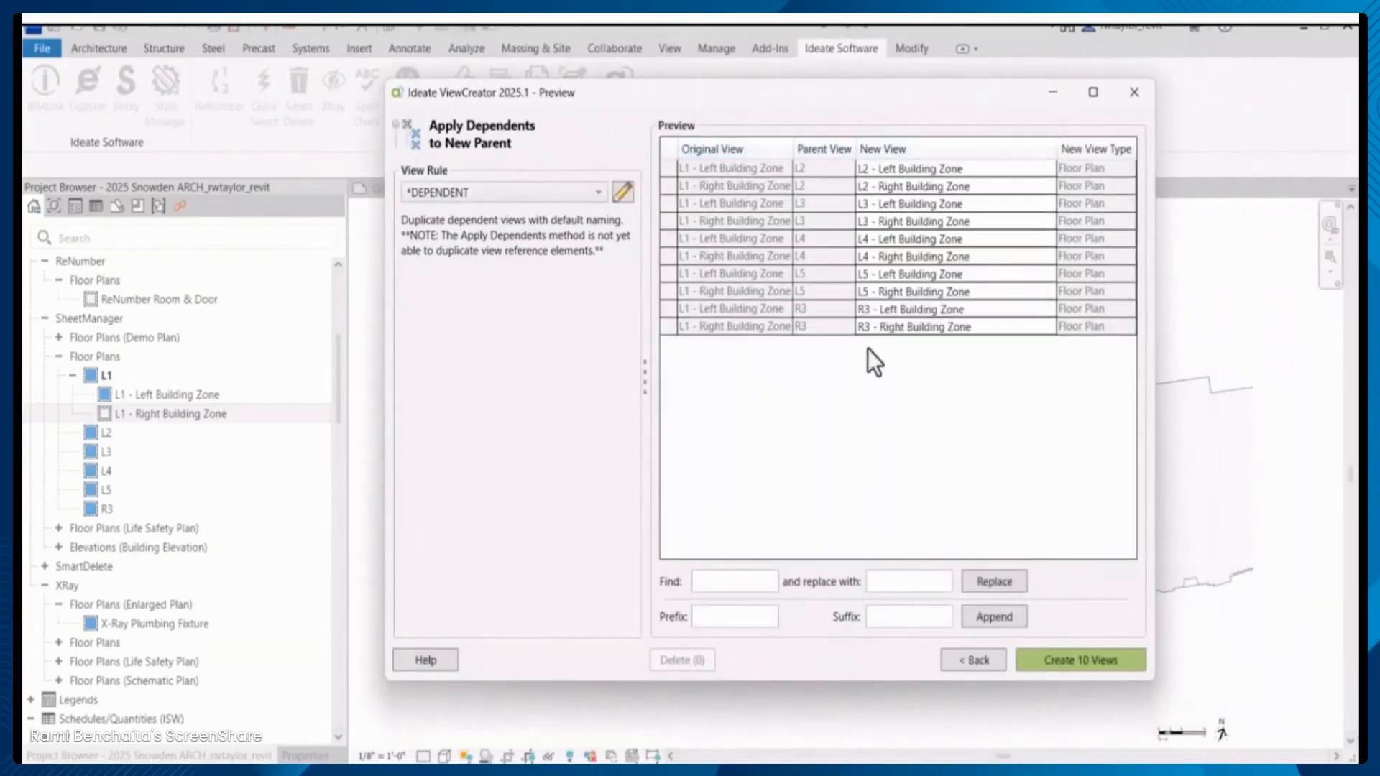
Replace "Zone" with "Area" in the new view names and create the dependent views
left_click(727, 580)
type("Zone")
key("Tab")
type("Area")
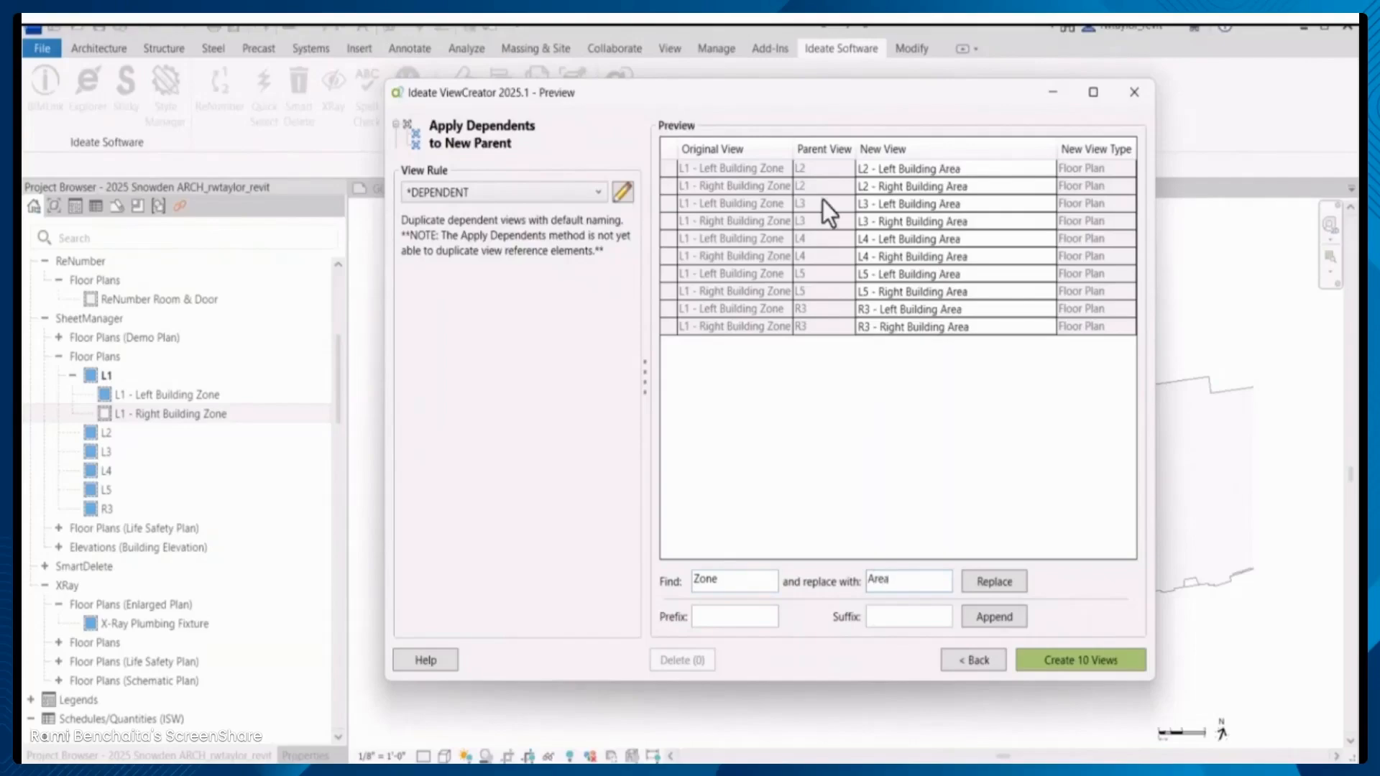
left_click(1063, 661)
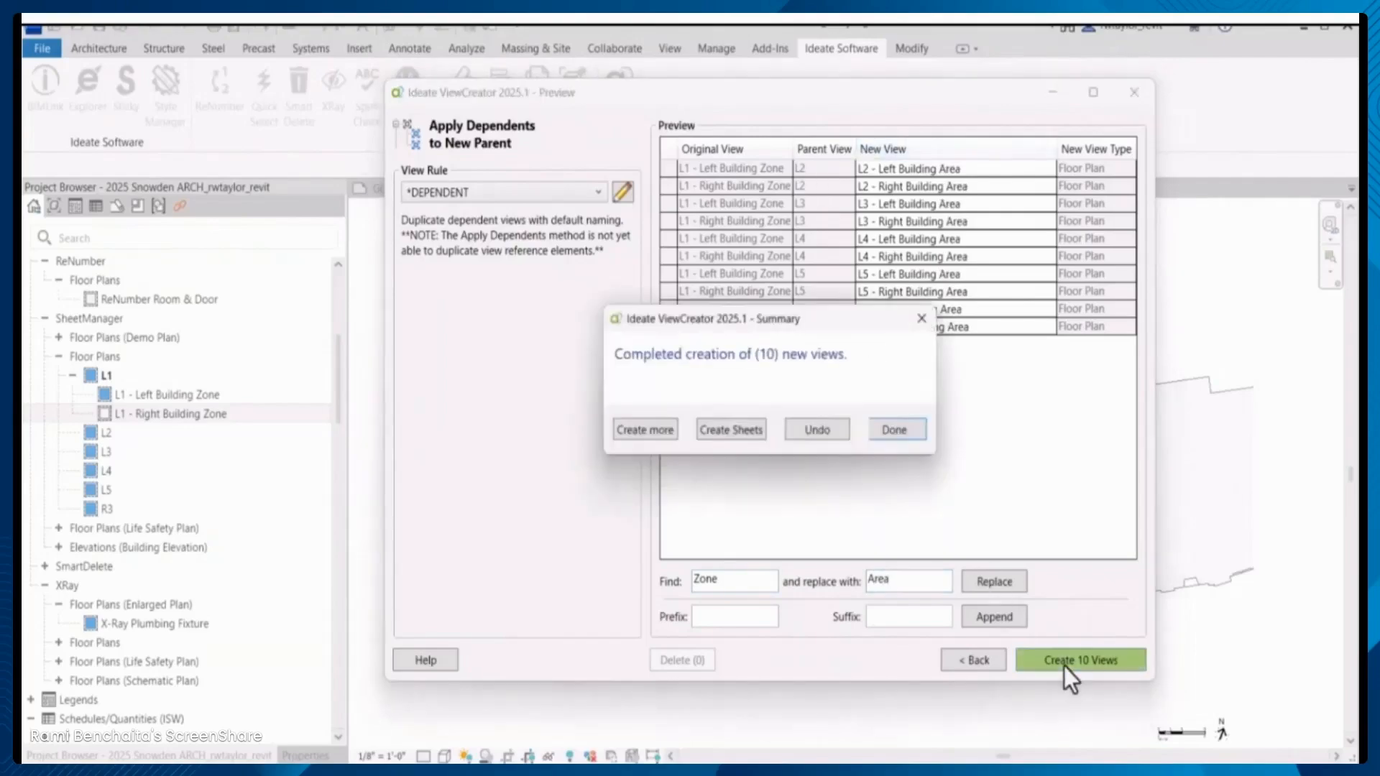
left_click(891, 431)
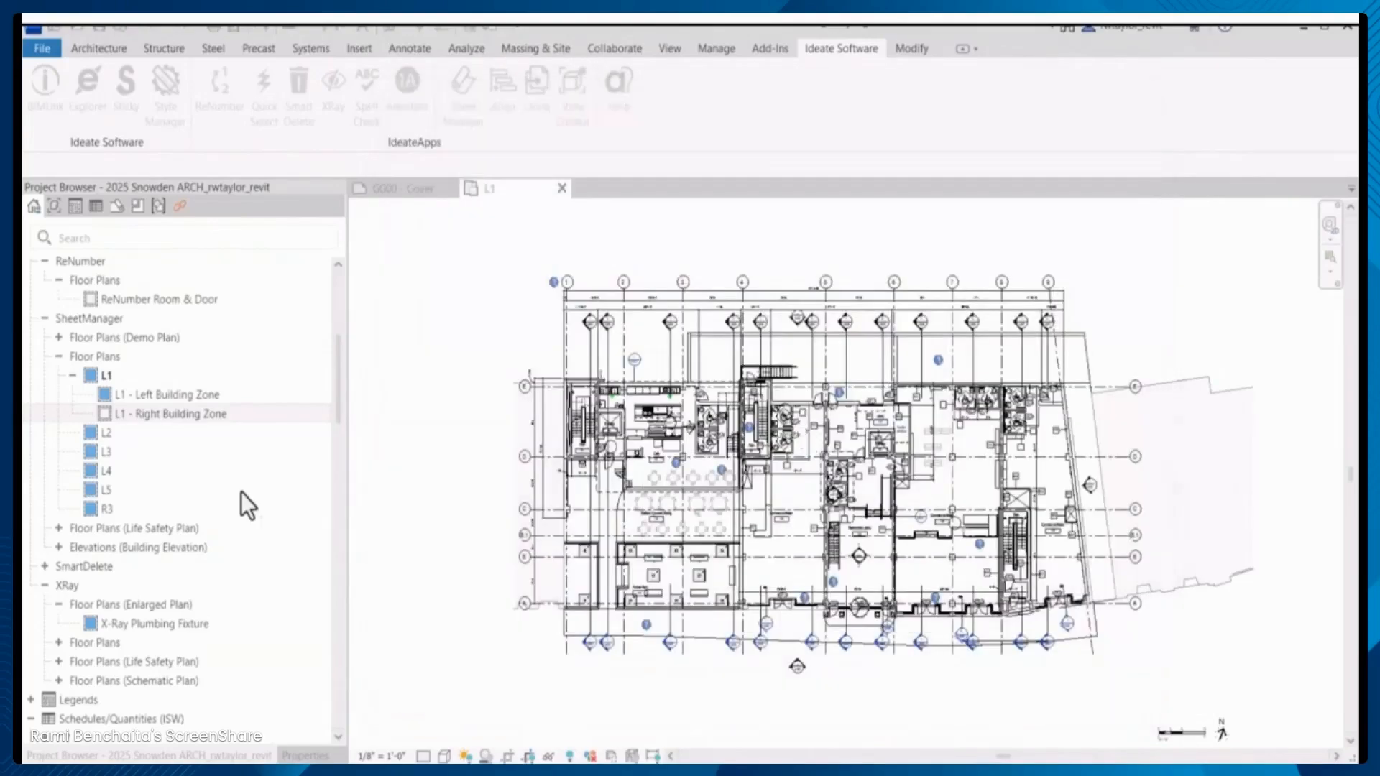
Examine the L2 - Left and L2 - Right Building Area plans, including the latter's scope box, and close both views
left_click(72, 433)
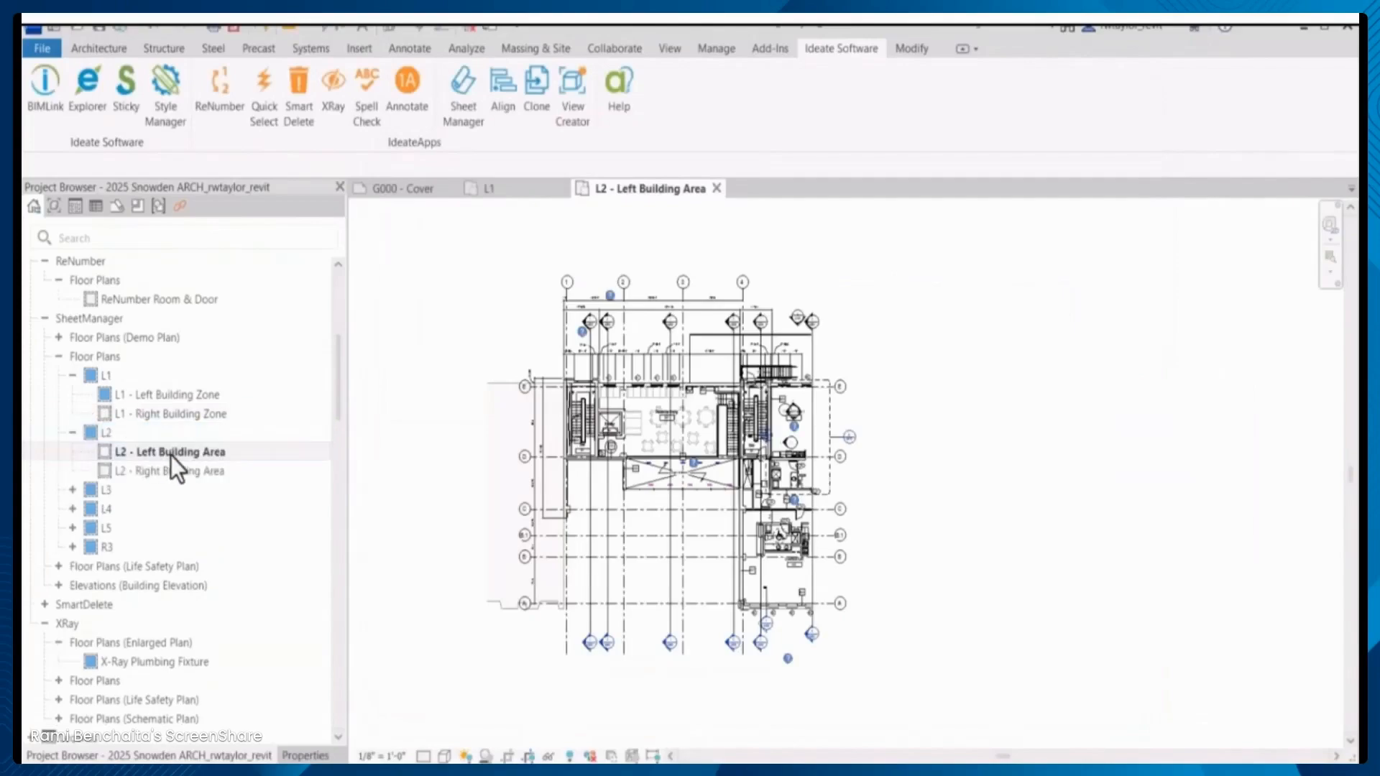
double_click(171, 472)
left_click(305, 755)
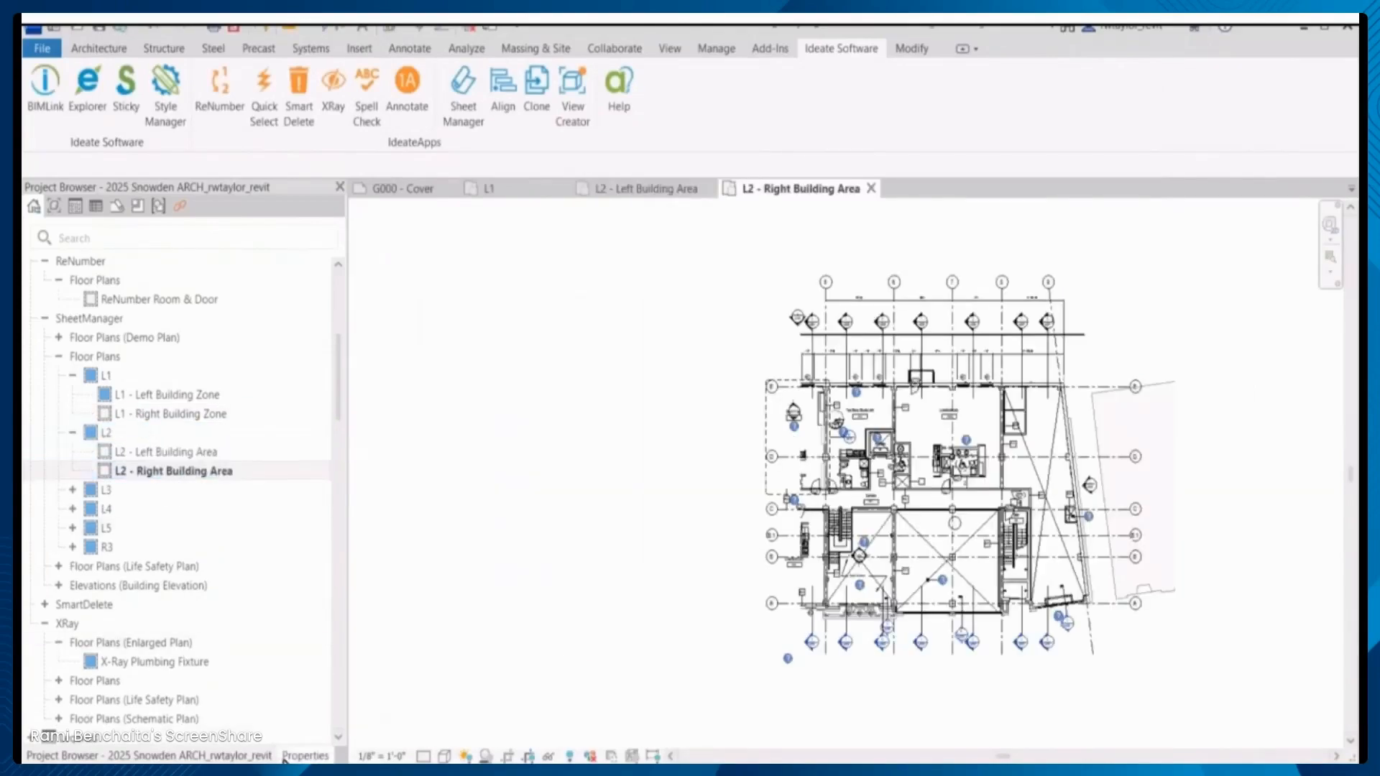
left_click_drag(335, 458, 352, 559)
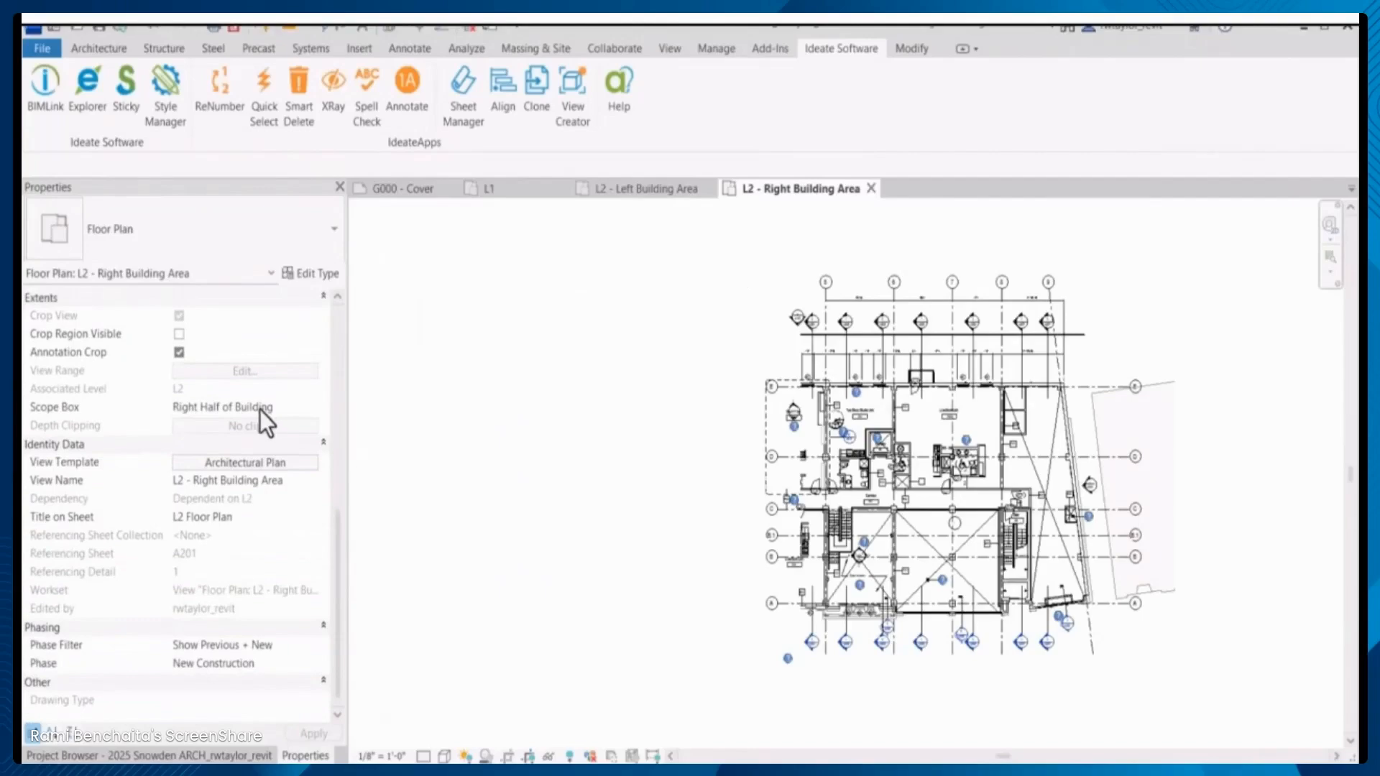
left_click(871, 189)
left_click(723, 189)
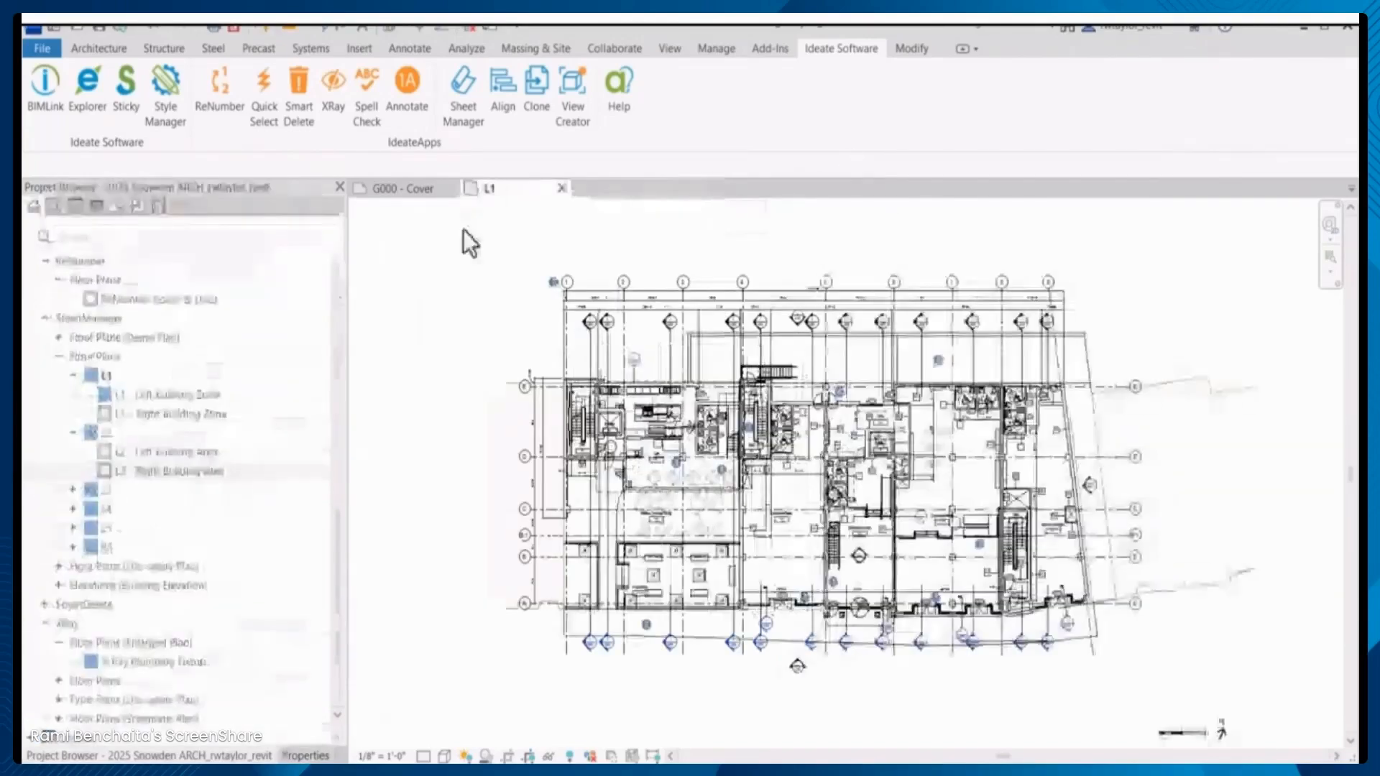
Start Ideate SheetManager and create a new sheet with the 2024 ISW Title block - Nested Logo_Imperial : IAP titleblock
left_click(467, 115)
left_click_drag(570, 225, 696, 123)
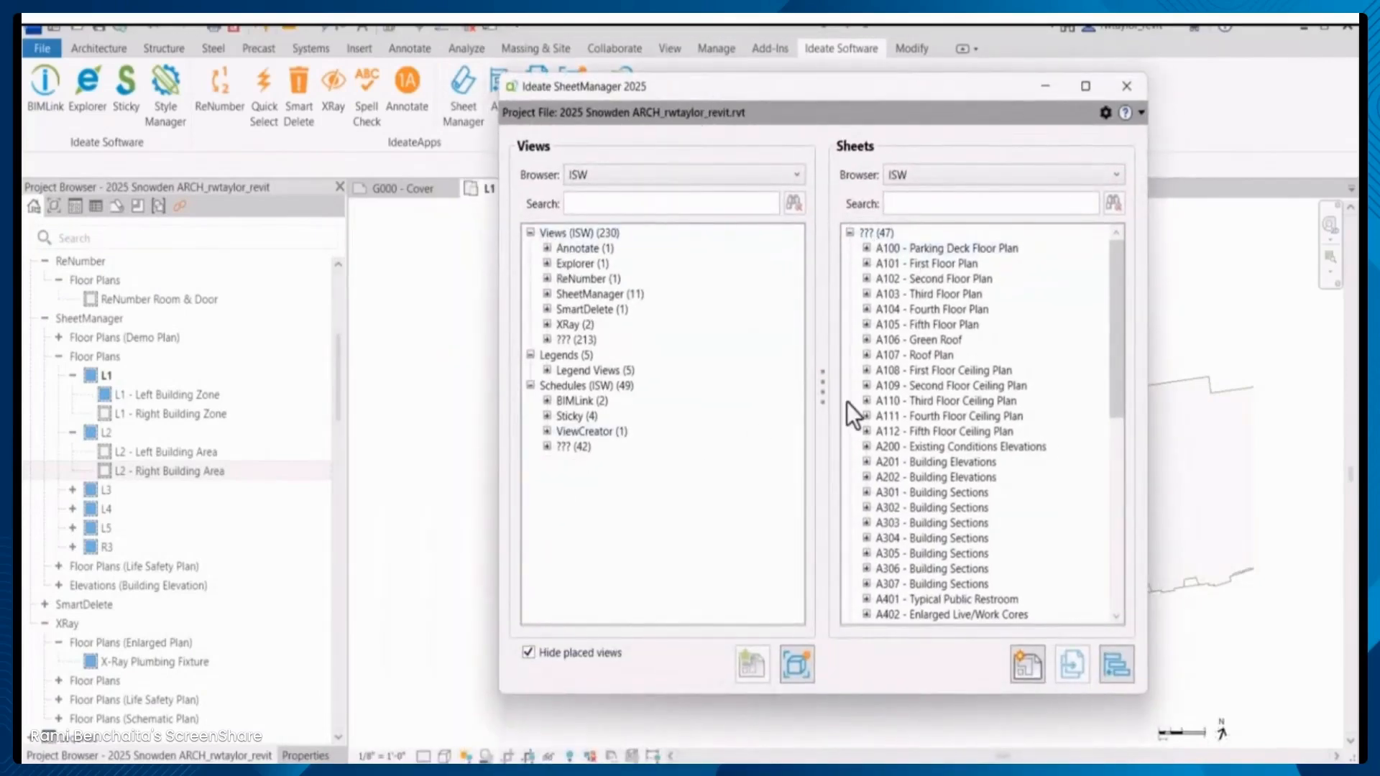
left_click(1038, 670)
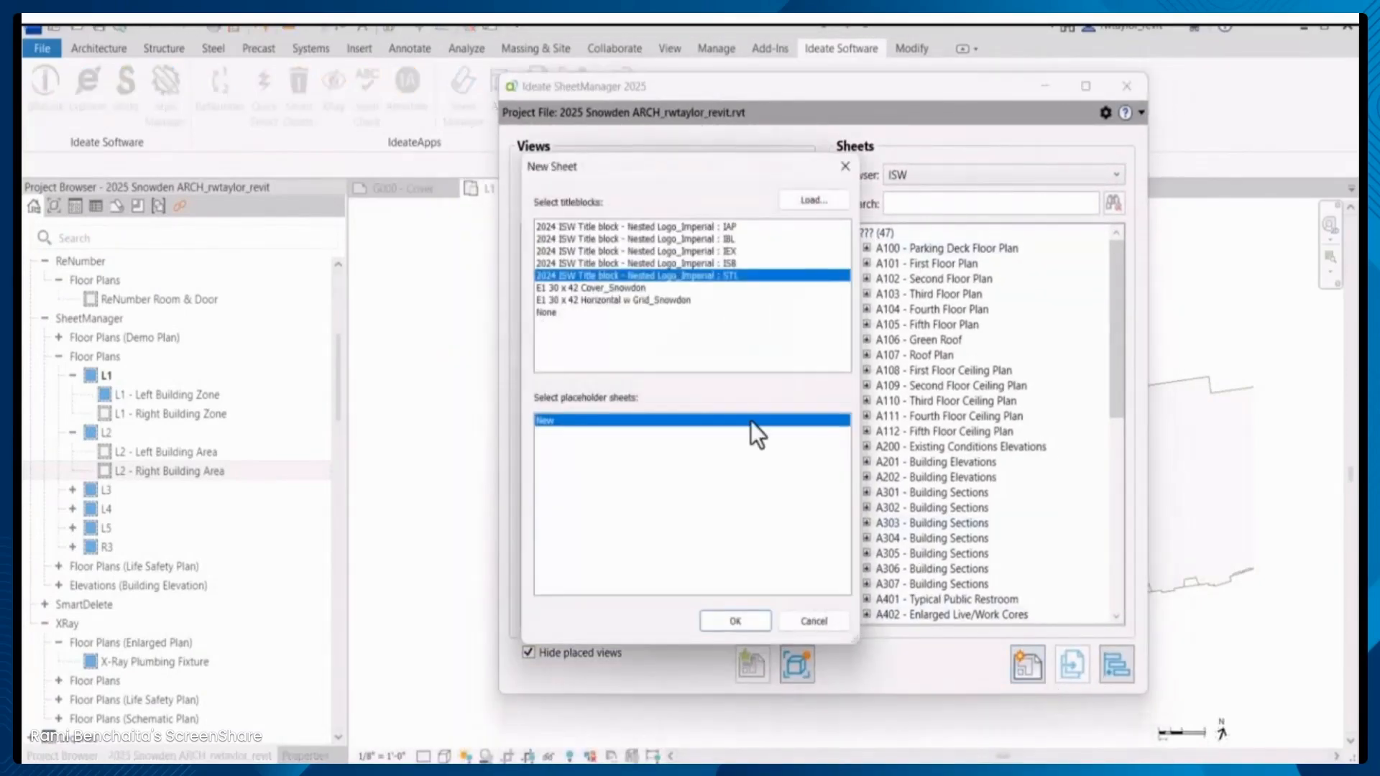
left_click(668, 227)
left_click(733, 620)
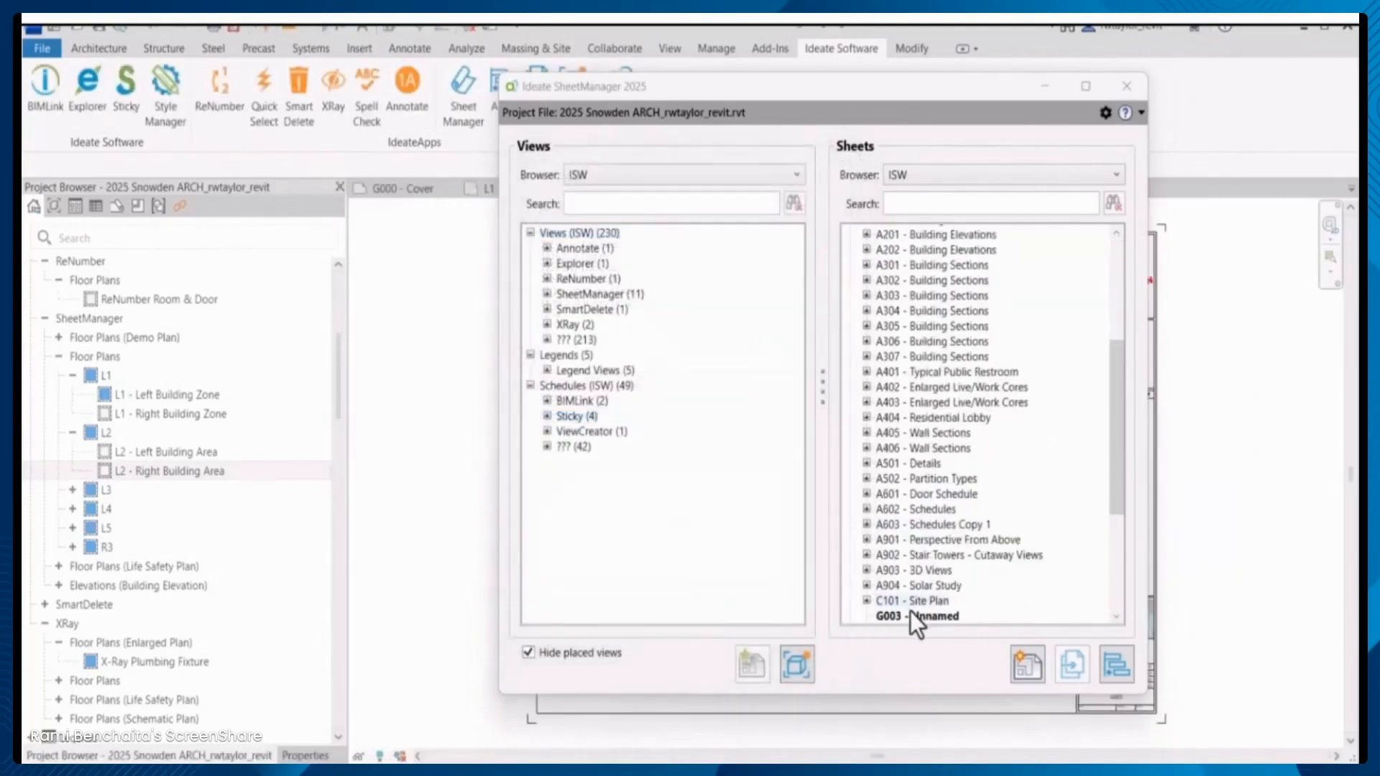
Set the new sheet's ISW Product to ViewCreator and its sheet number to A160
left_click(305, 756)
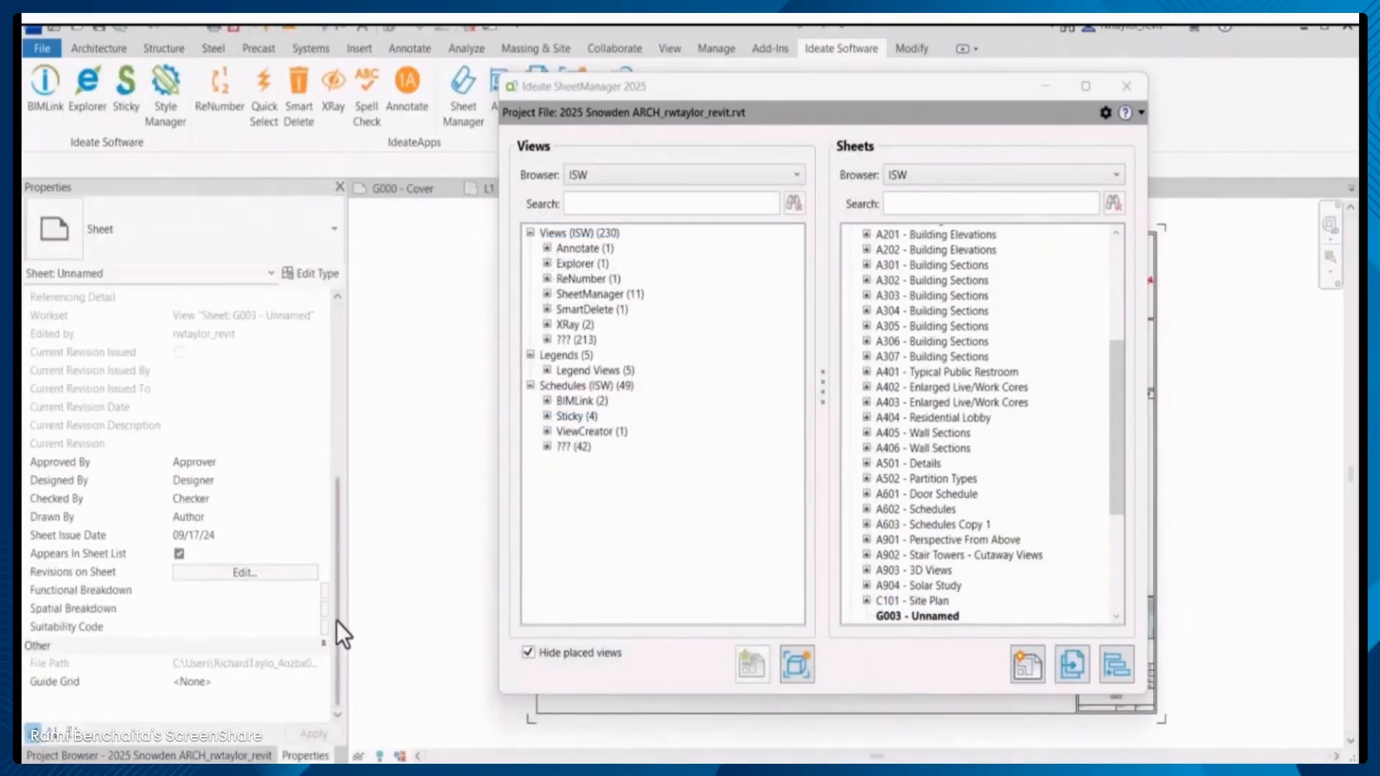
left_click_drag(336, 621, 329, 375)
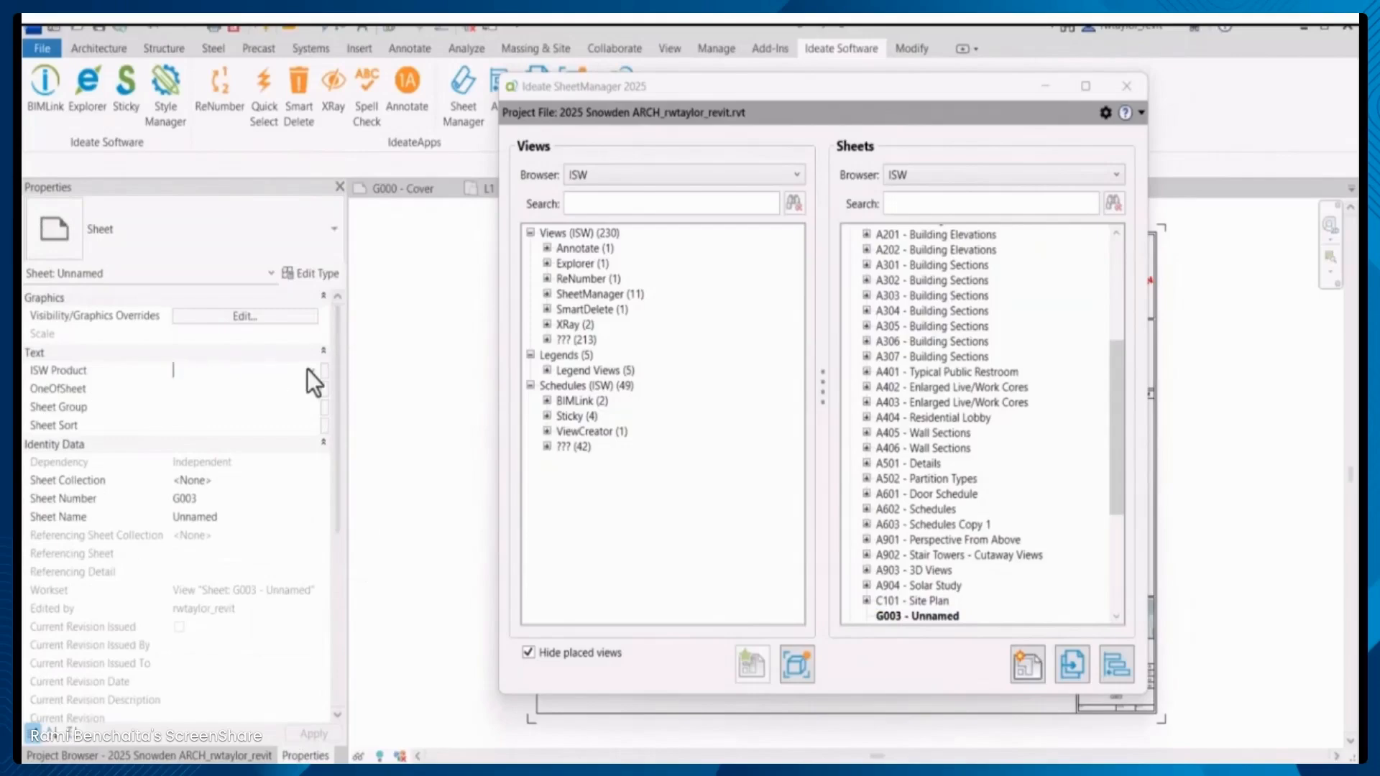
left_click(307, 369)
left_click(210, 405)
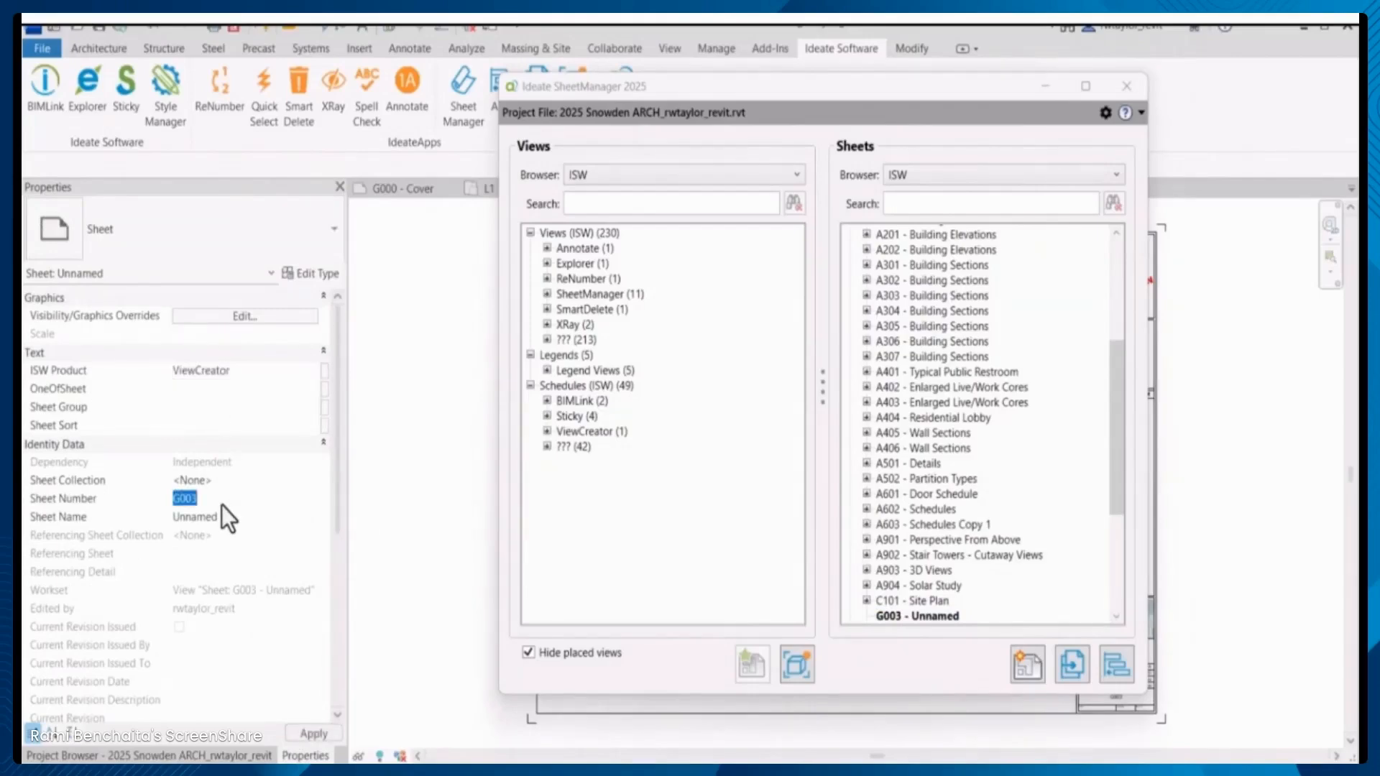
type("A160")
key("Return")
Name sheet A160 "Second Floor Left Building Area"
left_click(225, 519)
left_click_drag(223, 519, 146, 512)
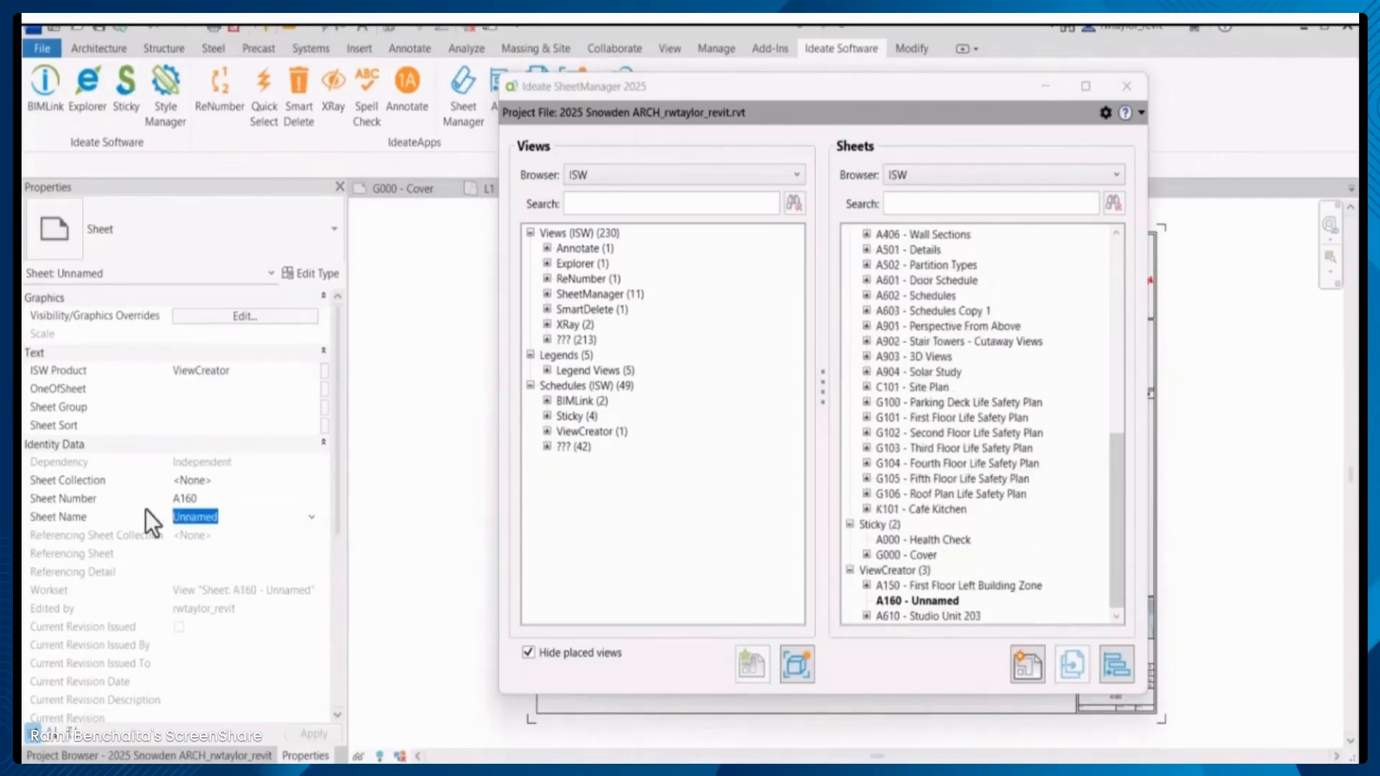
type("Second Fl")
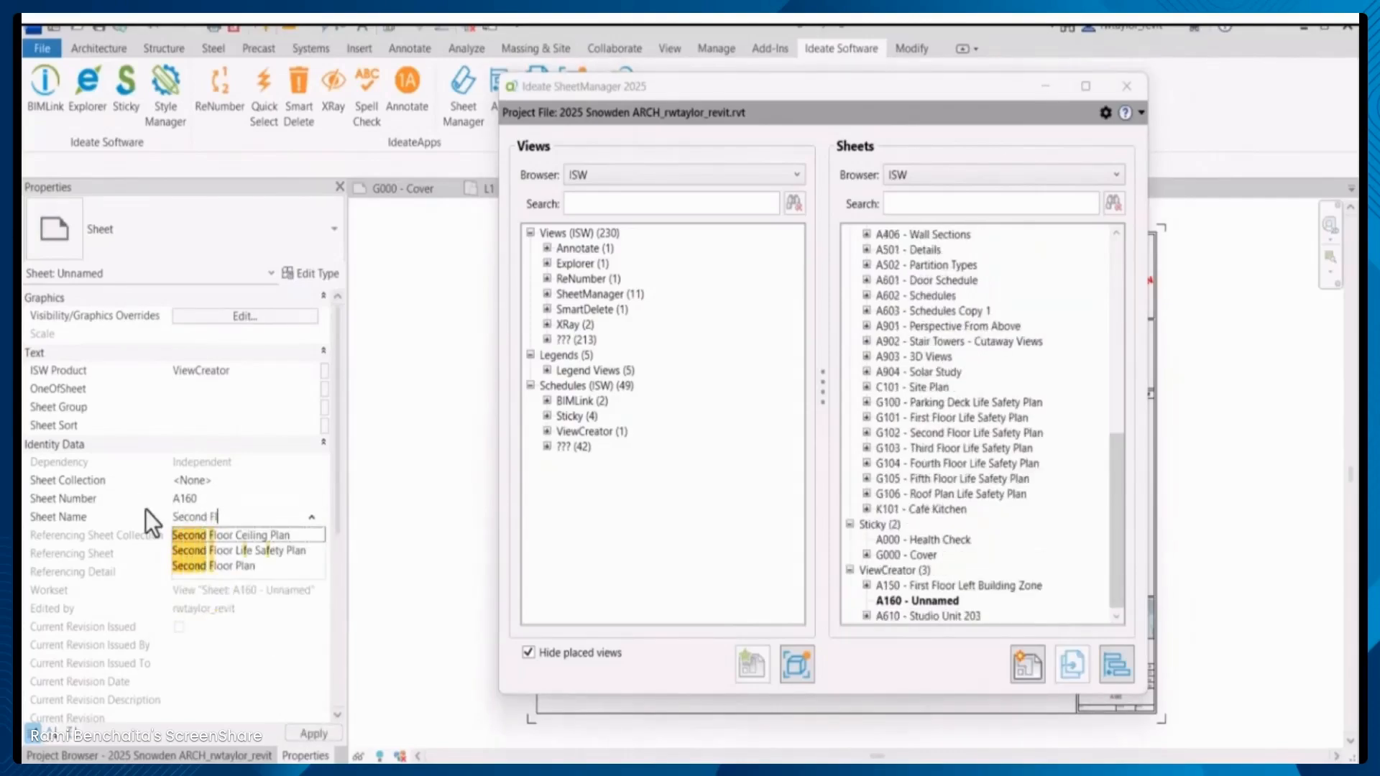
type("oor Left Buil")
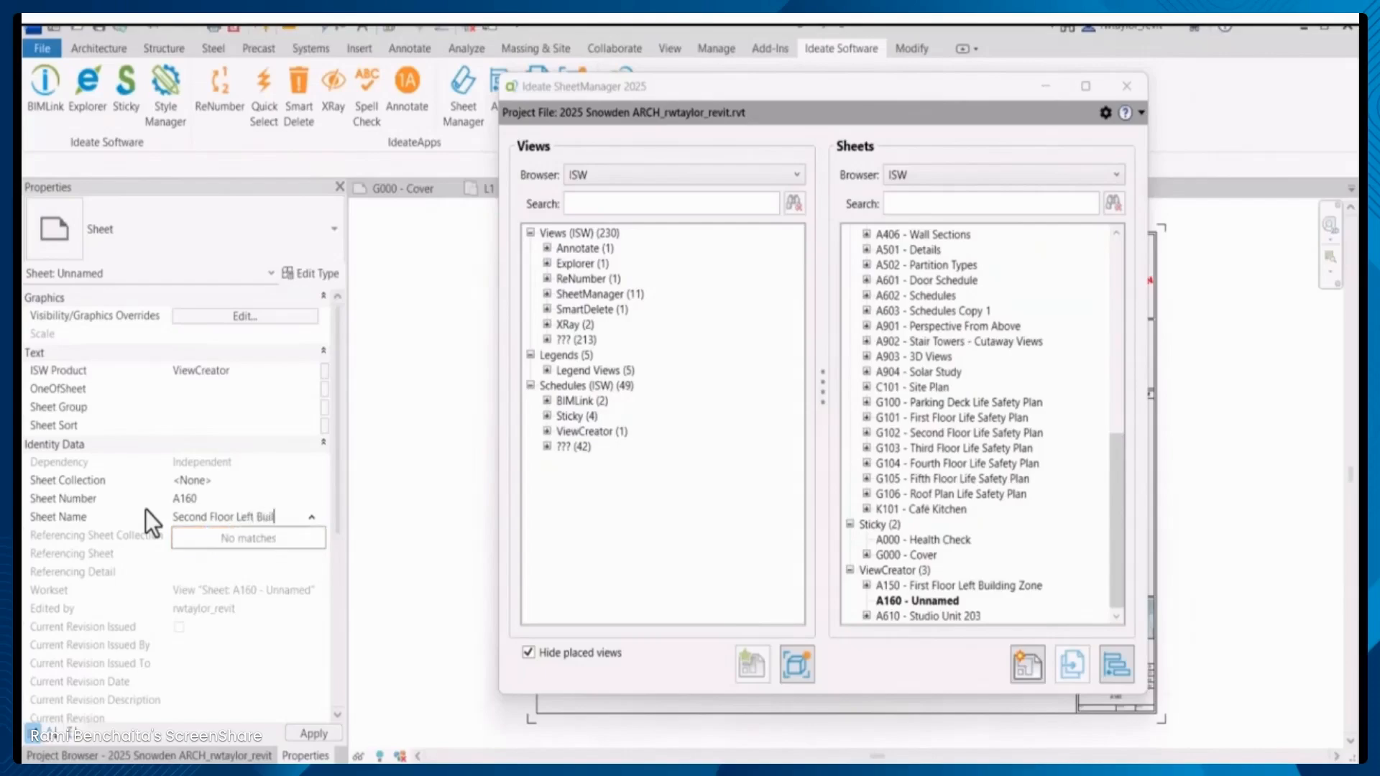
type("ding Area")
key("Return")
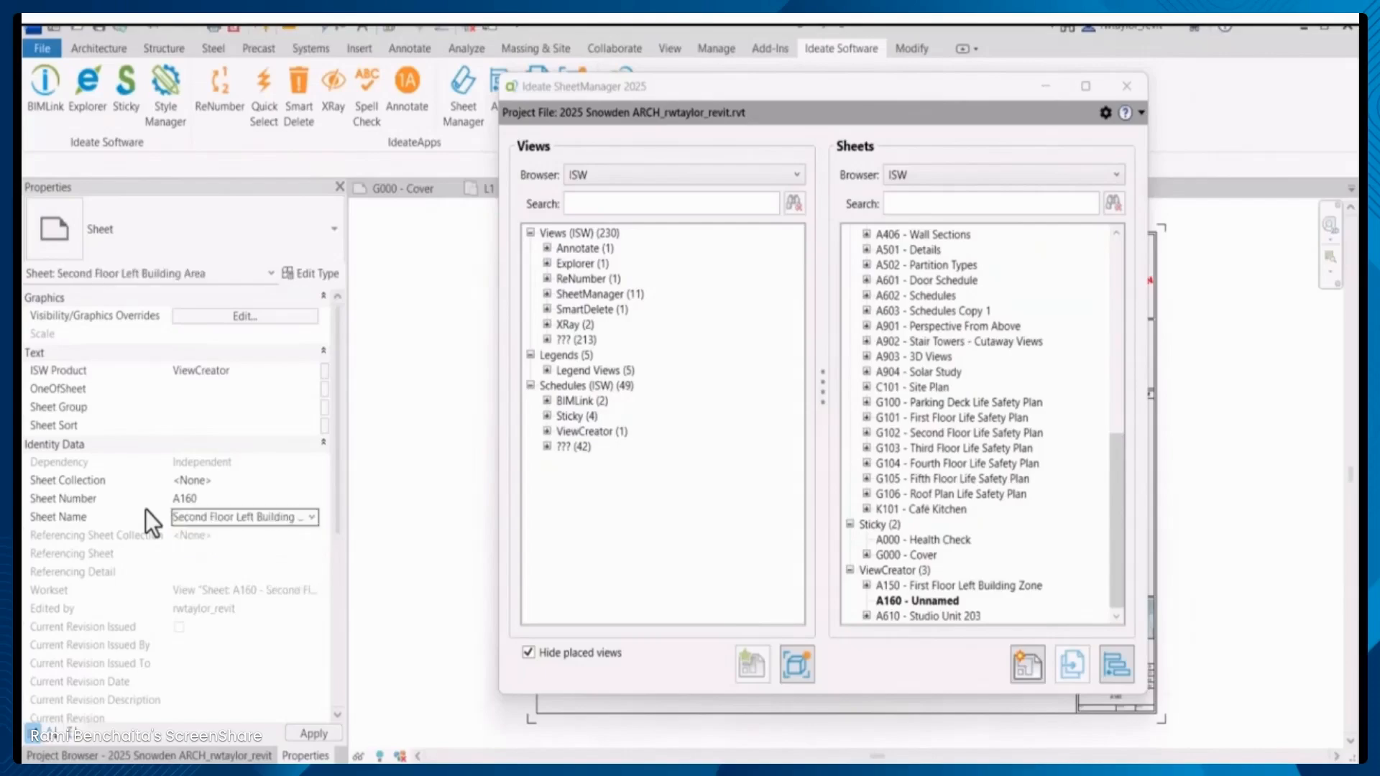
Place the L2 - Left Building Area floor plan from the SheetManager view group on sheet A160
left_click_drag(763, 97, 615, 119)
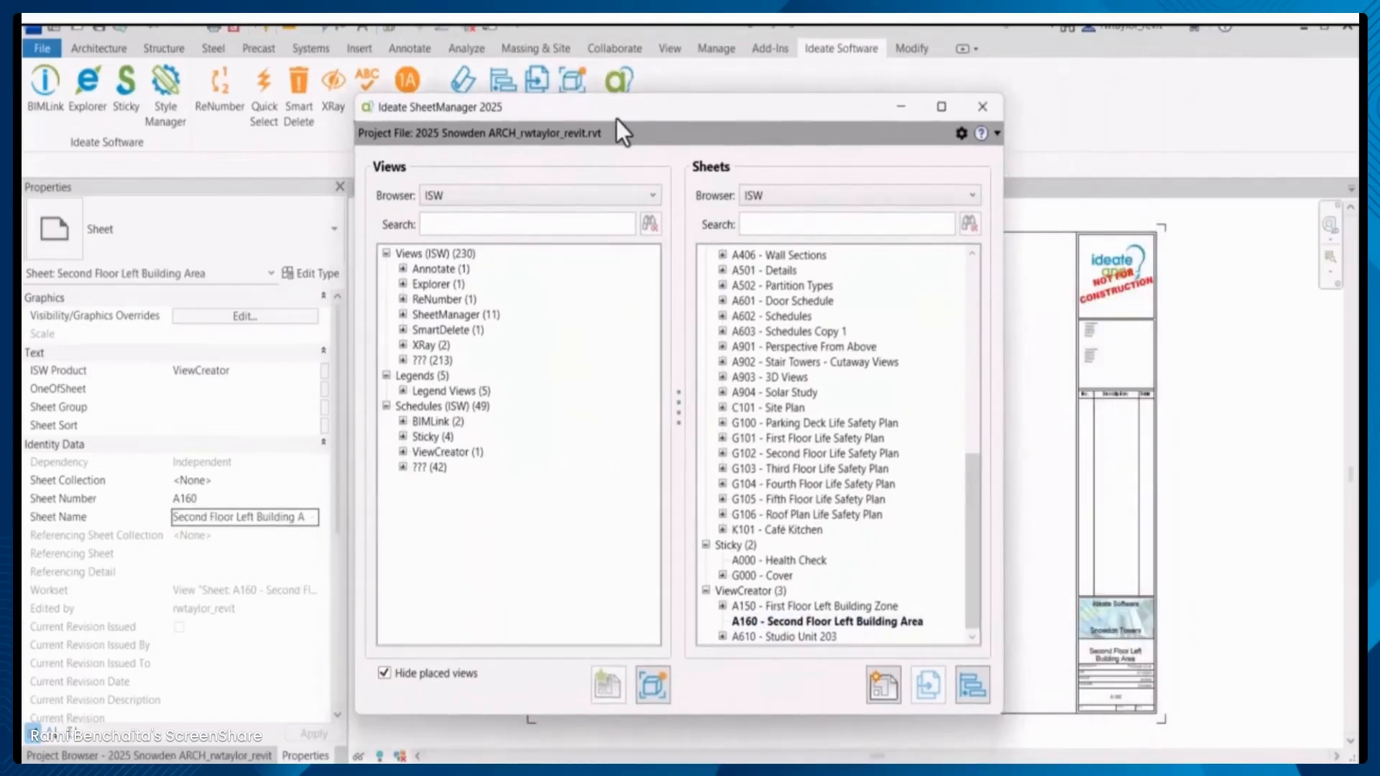
left_click(403, 314)
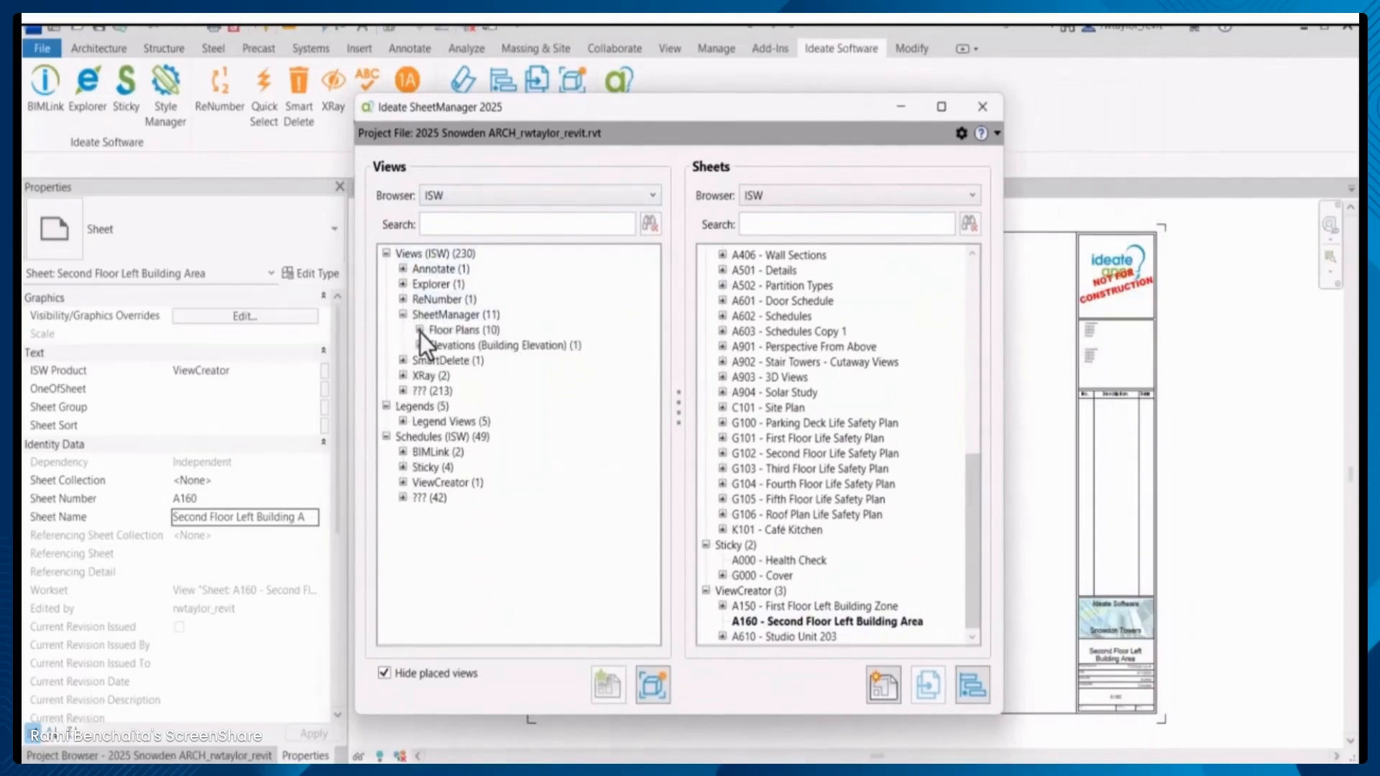
left_click(419, 330)
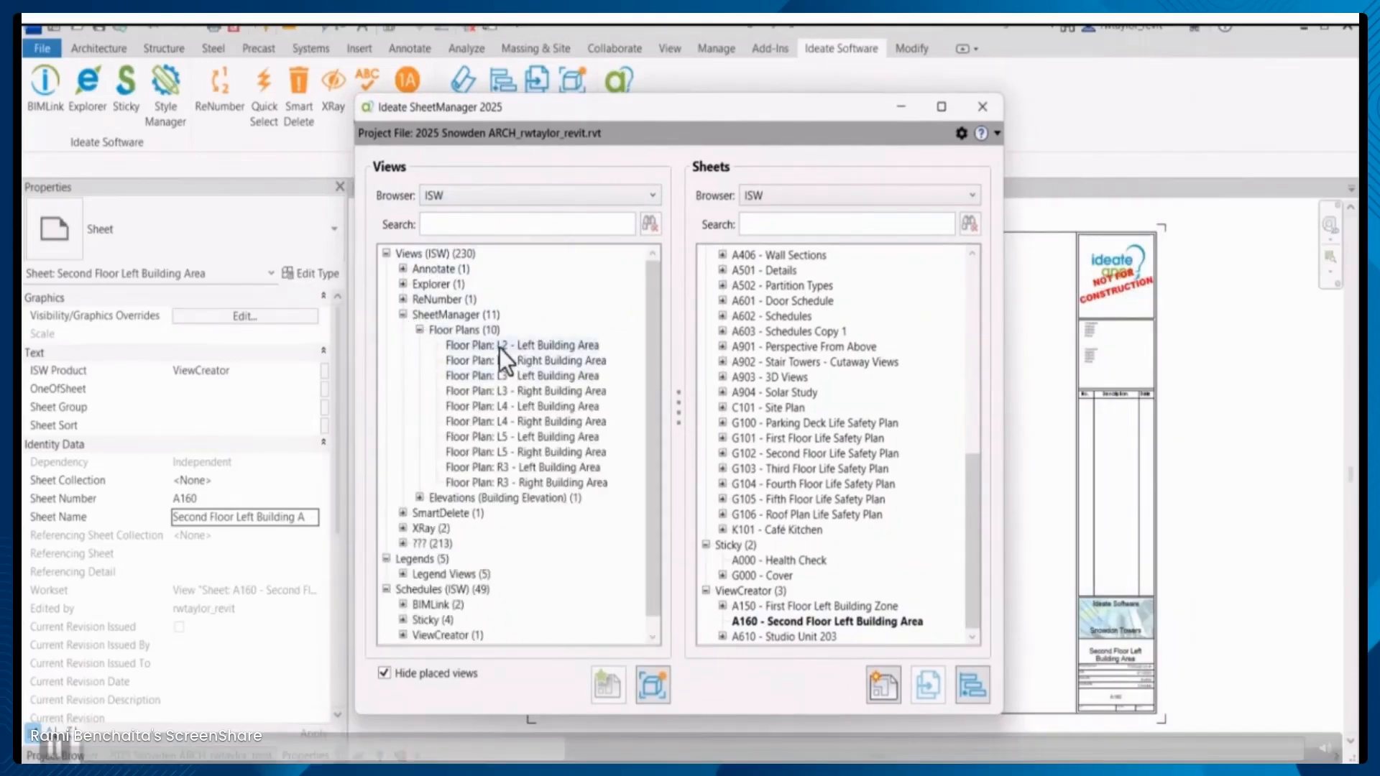
left_click_drag(496, 345, 761, 618)
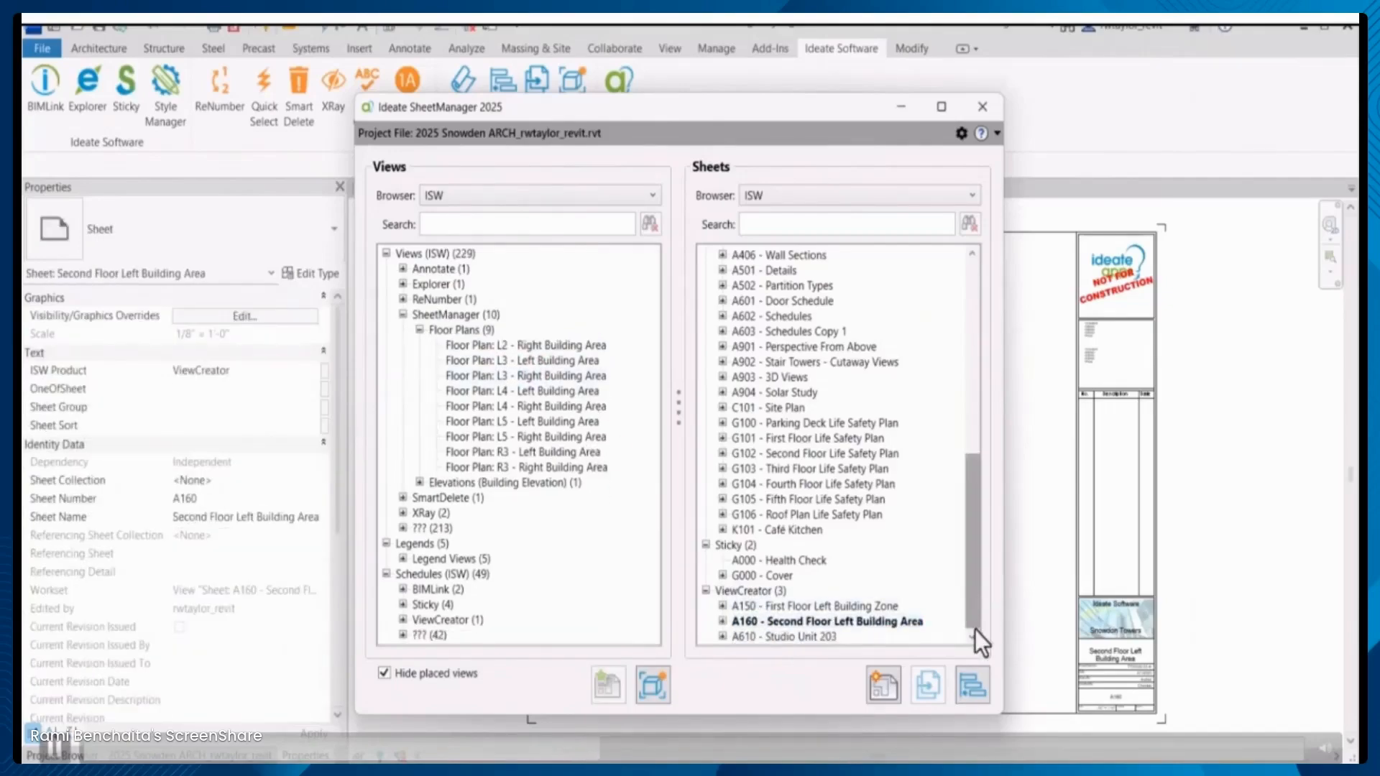
Place the Sticky-Philips Gardco schedule on sheet A160
left_click(403, 606)
scroll(649, 529, "down", 2)
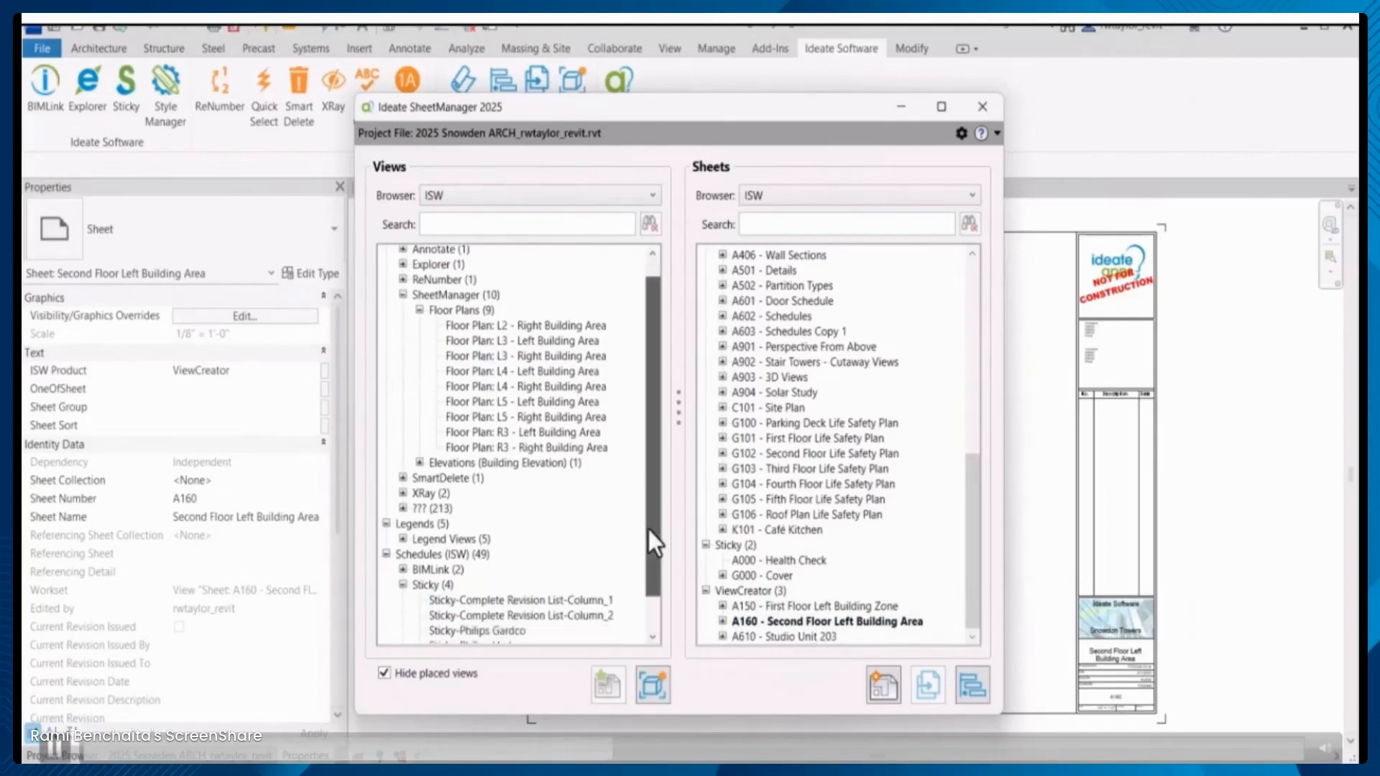
left_click(475, 591)
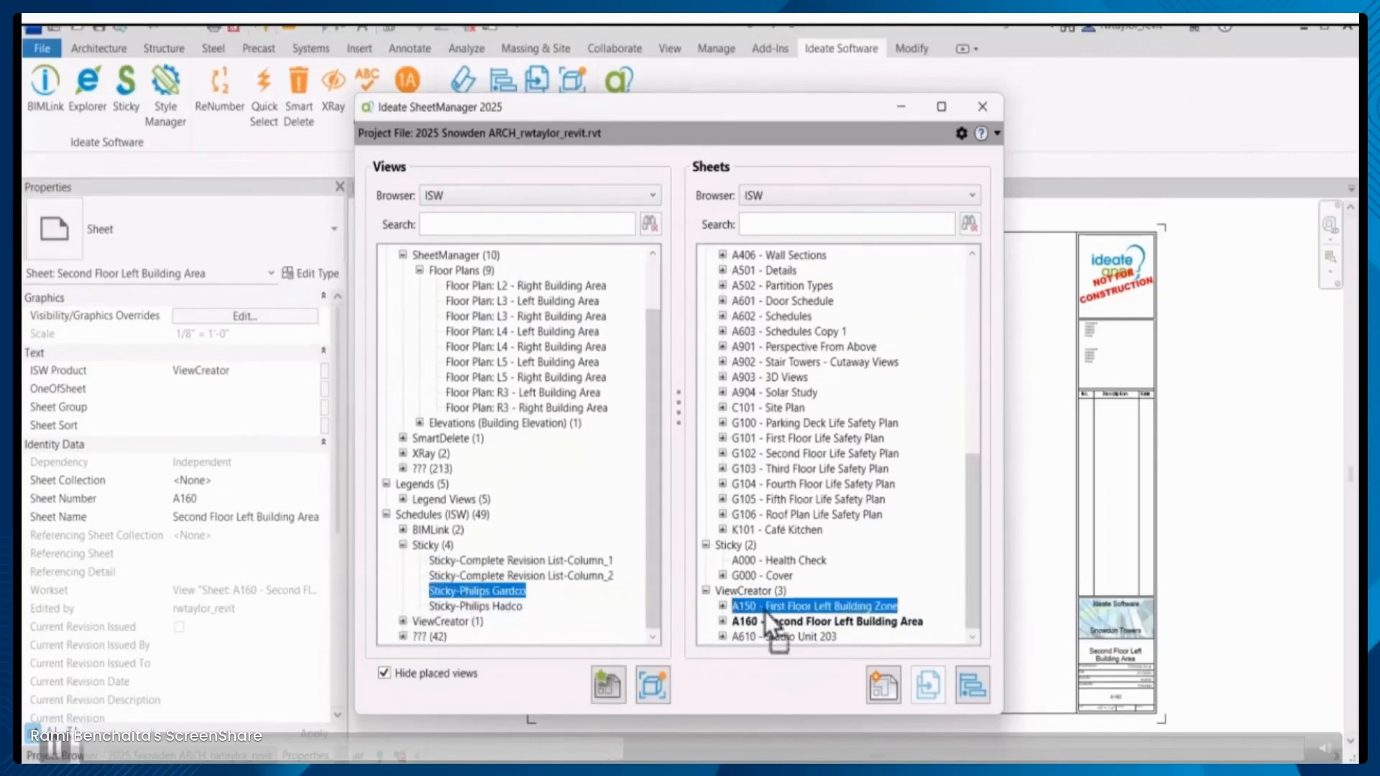
Expand the contents of sheets A150 and A160 and move the South Elevation from A150 to A160
left_click(722, 605)
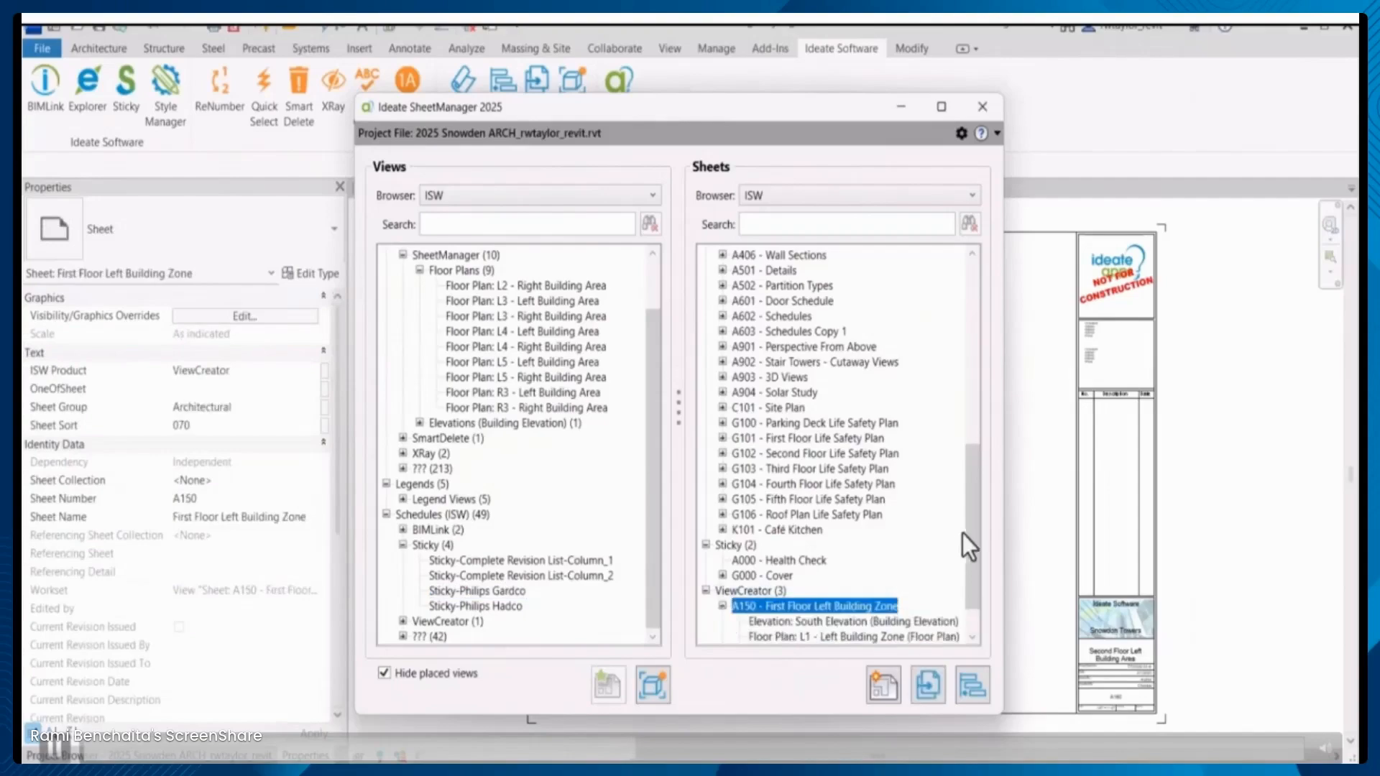
scroll(820, 602, "down", 1)
left_click(721, 620)
scroll(967, 502, "down", 1)
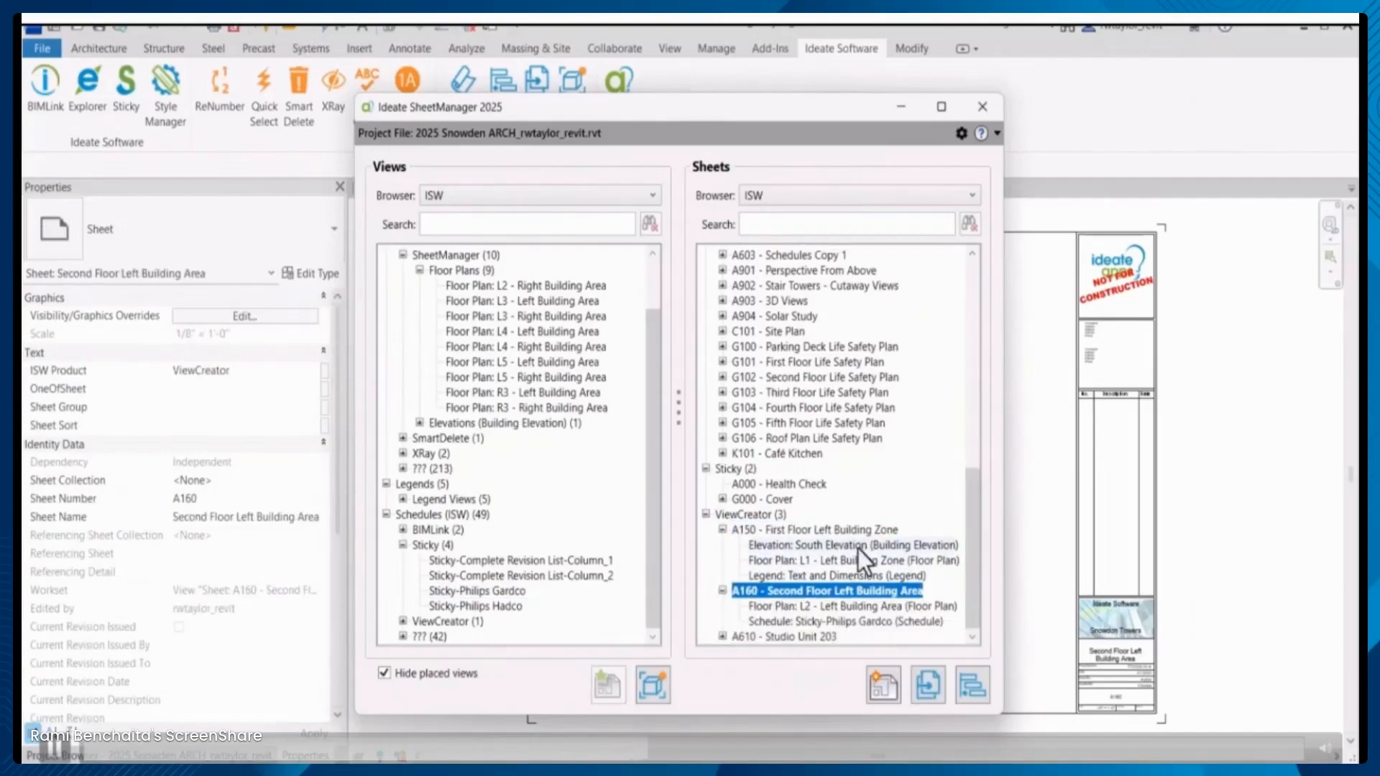
left_click(819, 547)
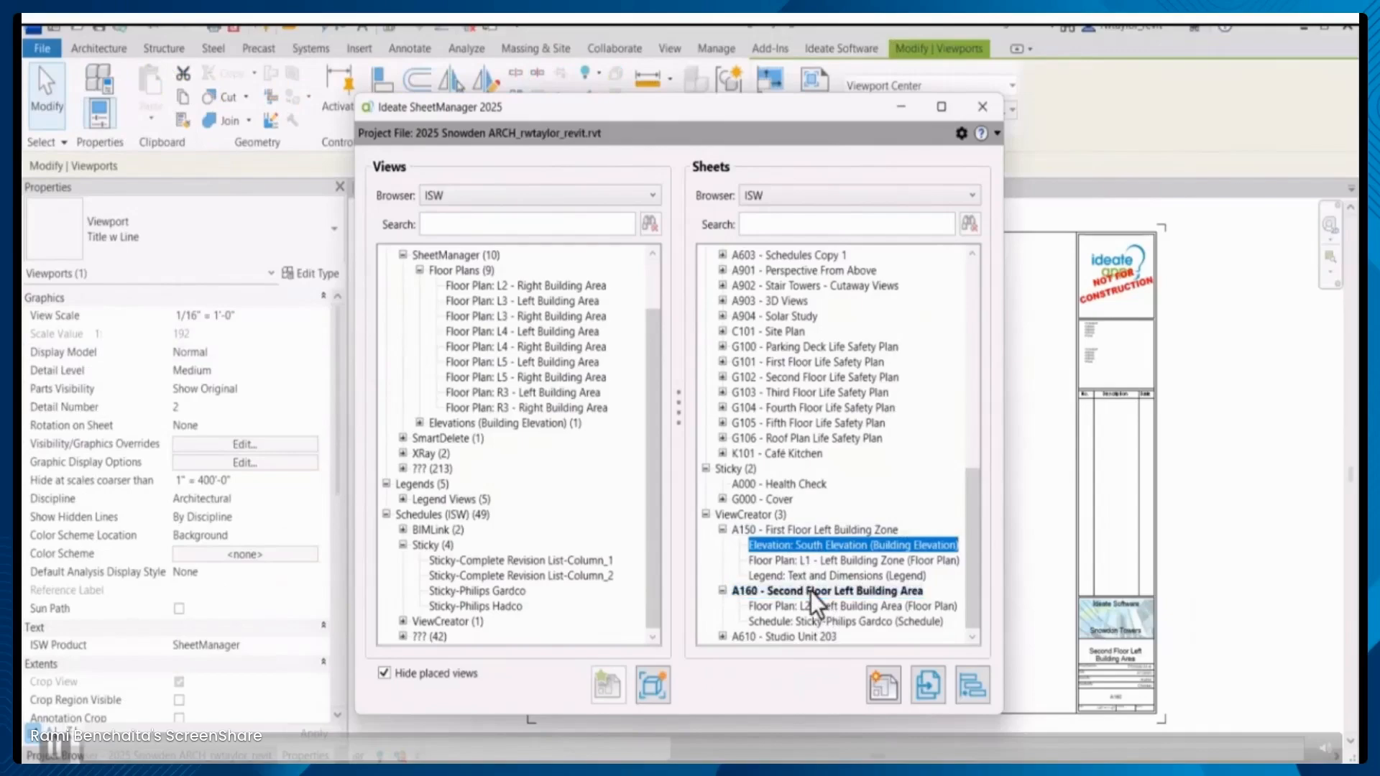
left_click_drag(813, 544, 798, 589)
Arrange sheet A160 with the floor plan at its upper left, the South Elevation below it and the schedule at its lower right
left_click_drag(624, 104, 713, 735)
scroll(820, 452, "up", 3)
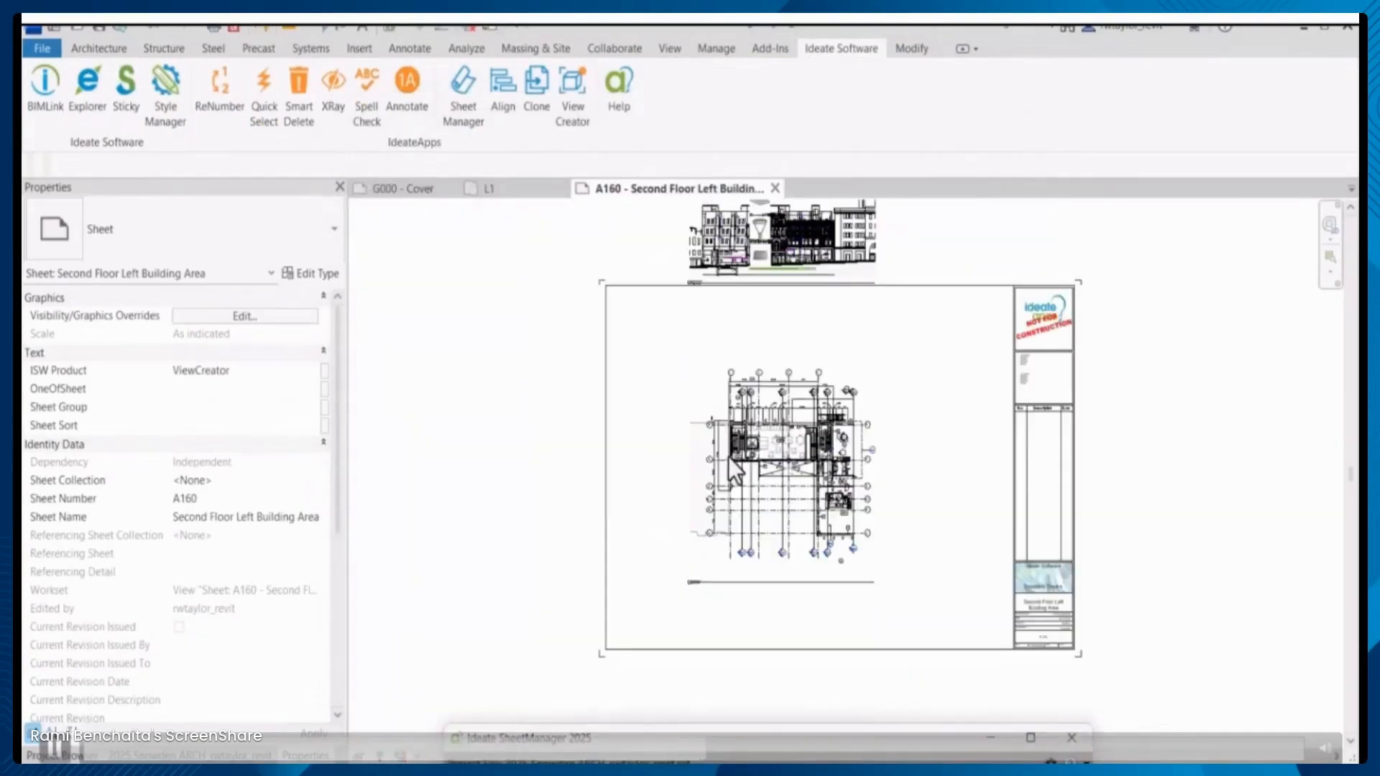
left_click(687, 374)
left_click_drag(684, 374, 684, 372)
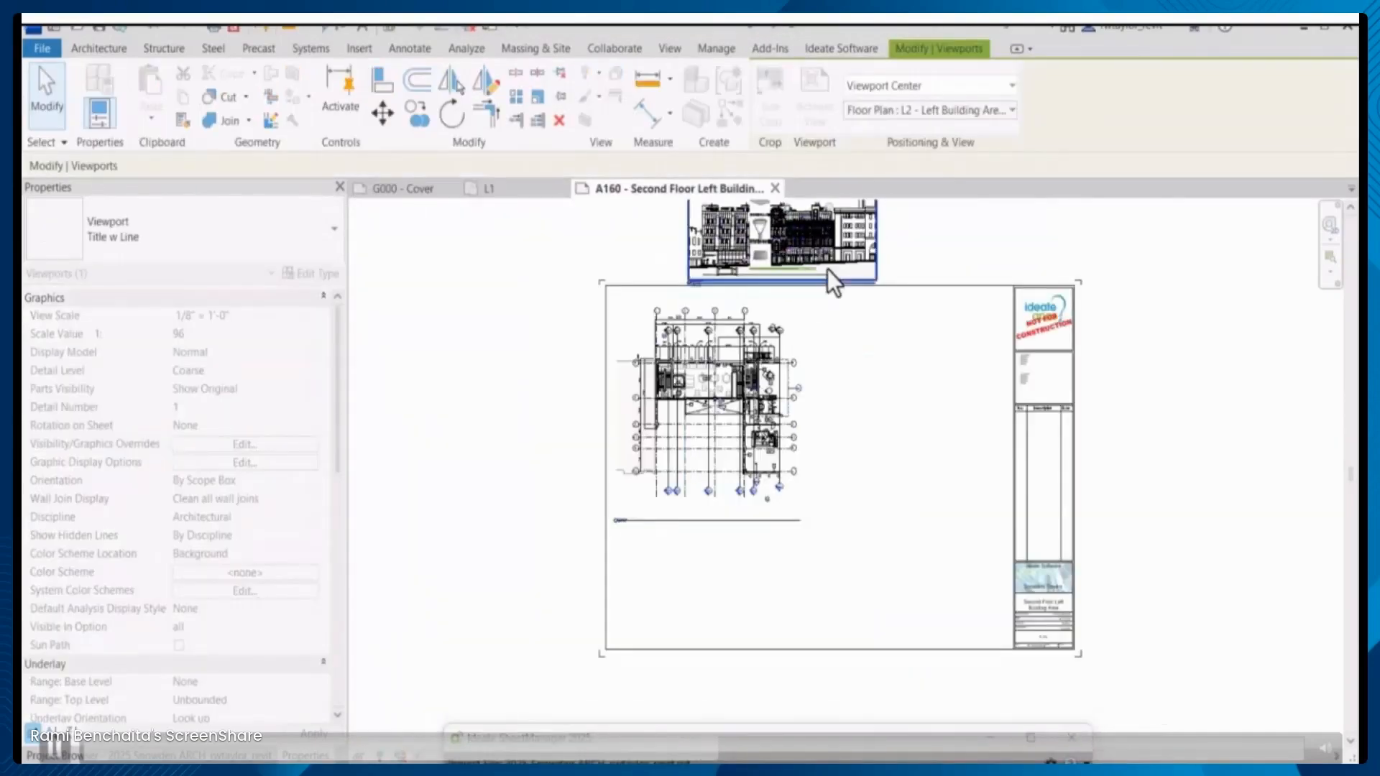
left_click_drag(848, 253, 860, 523)
left_click_drag(782, 275, 939, 614)
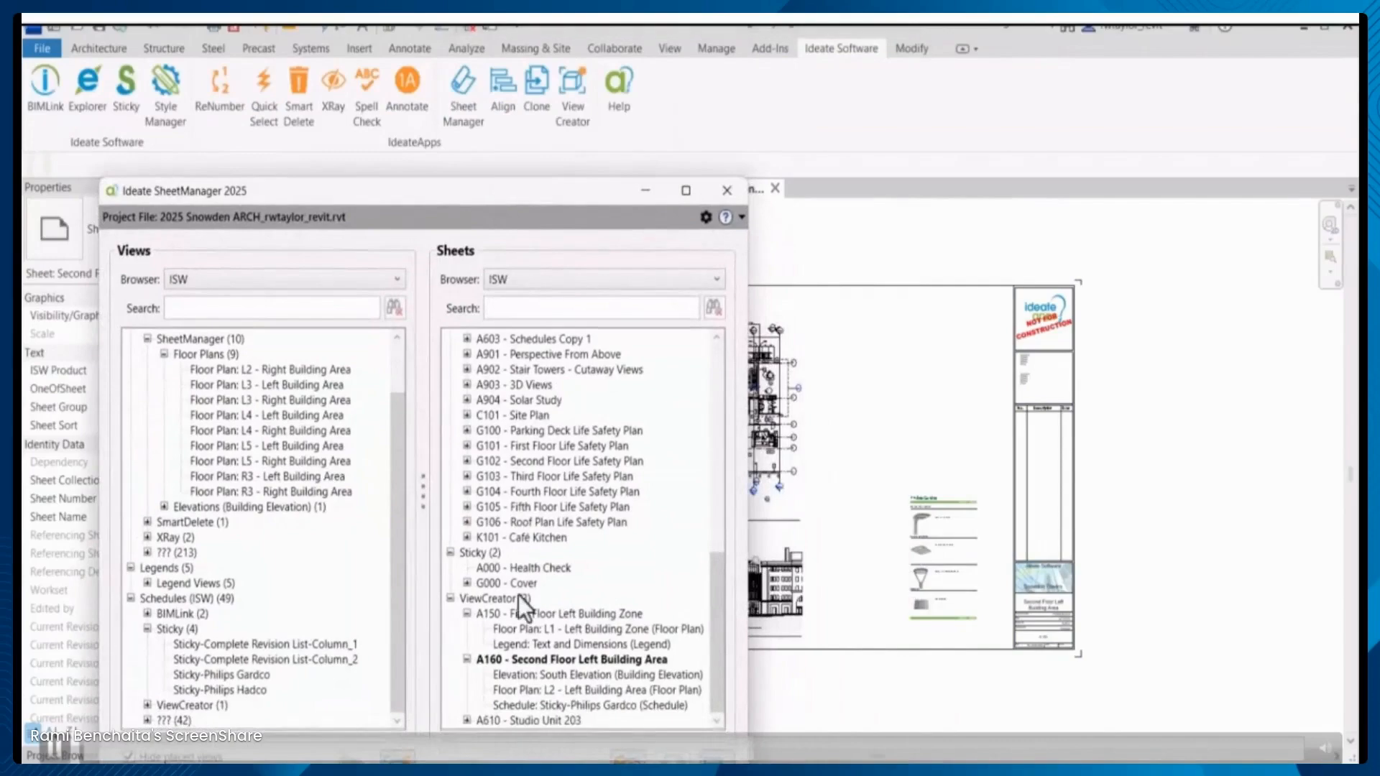
Copy the Text and Dimensions legend from sheet A150 and paste it onto sheet A160
left_click(541, 647)
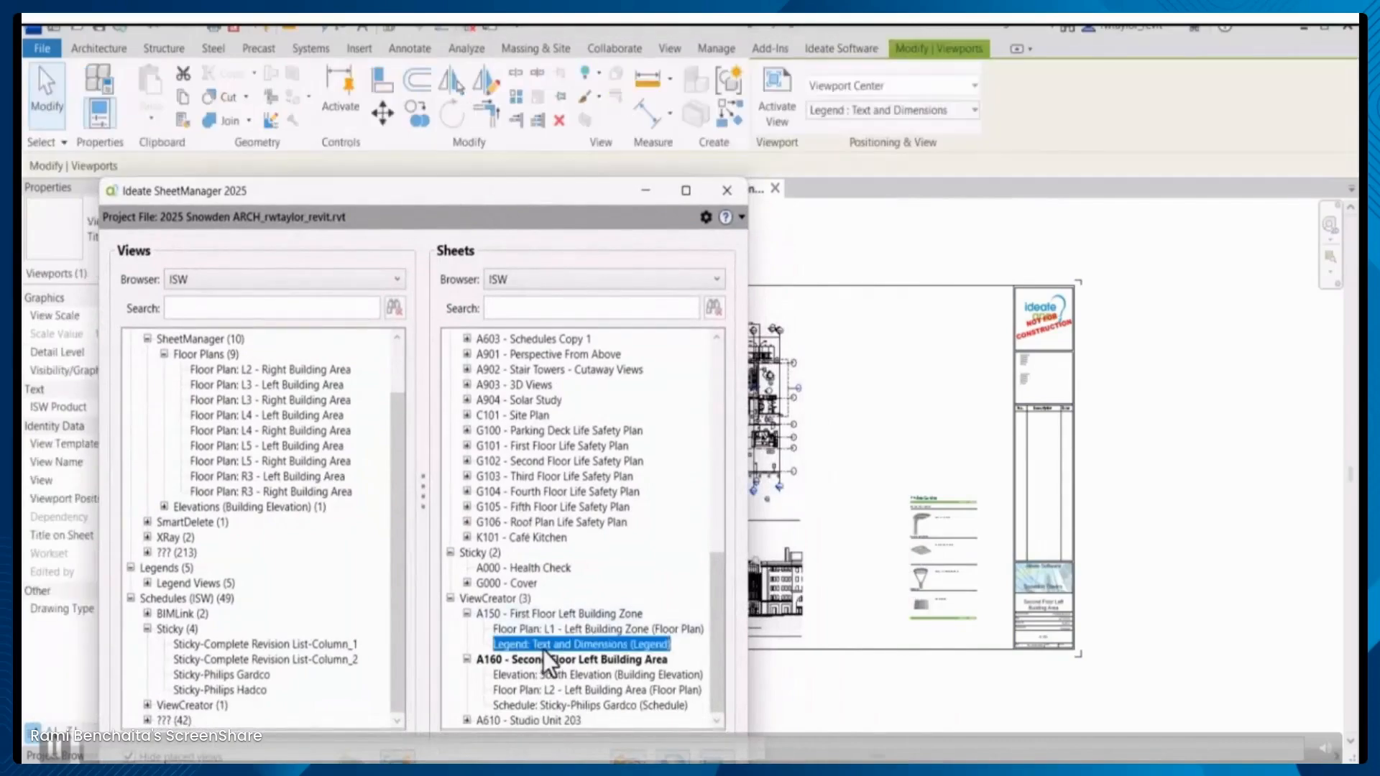
right_click(542, 647)
left_click(611, 539)
left_click(557, 666)
right_click(558, 663)
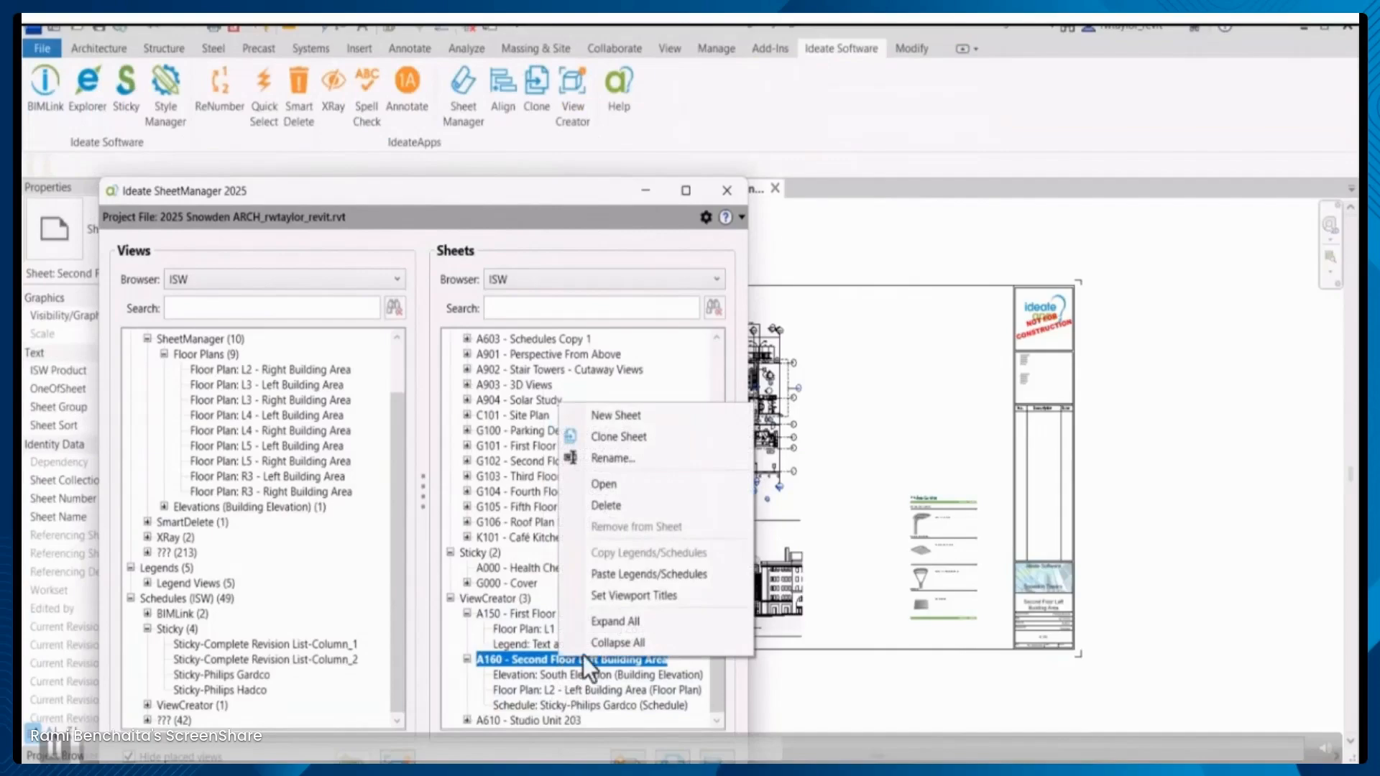
left_click(631, 575)
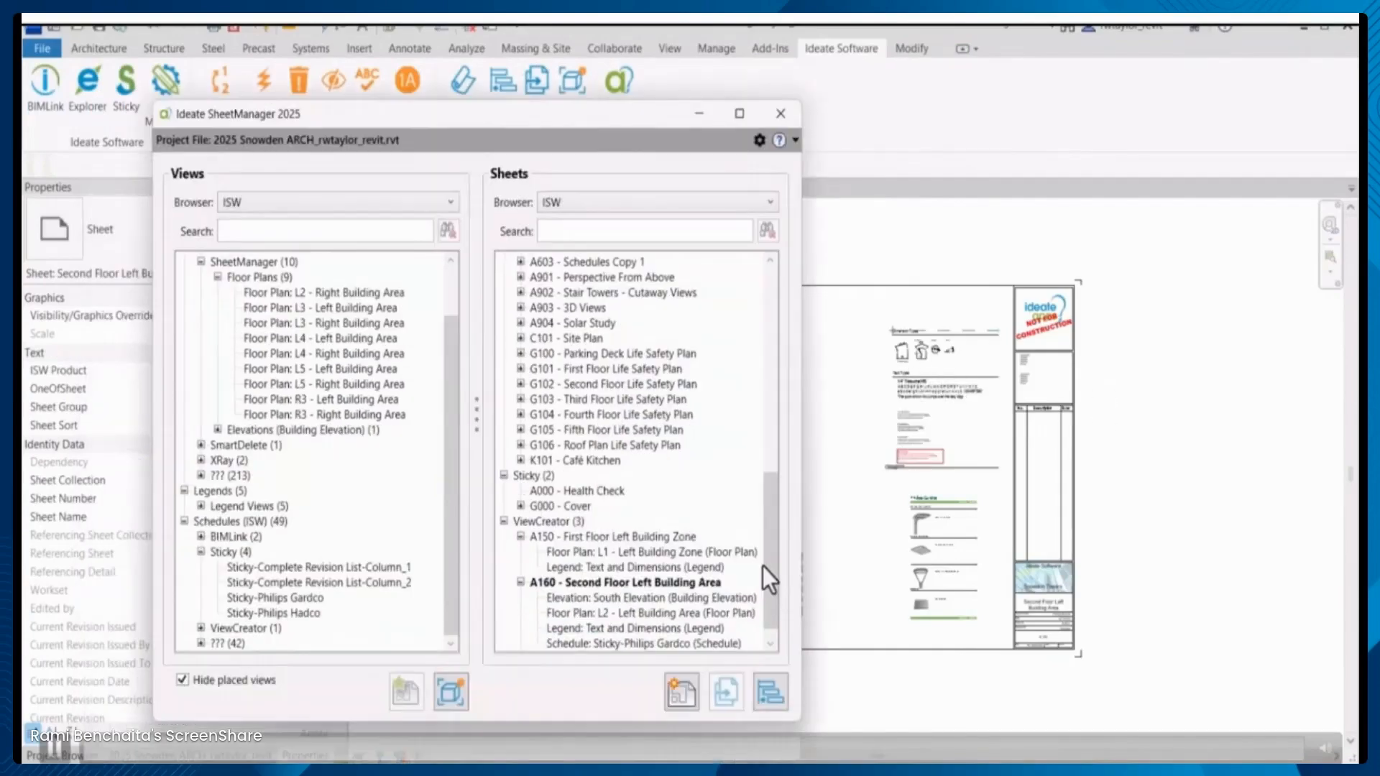
Start cloning sheet A160 with the new number A165 and the name Third Floor Left Building Area
left_click(637, 570)
left_click(727, 694)
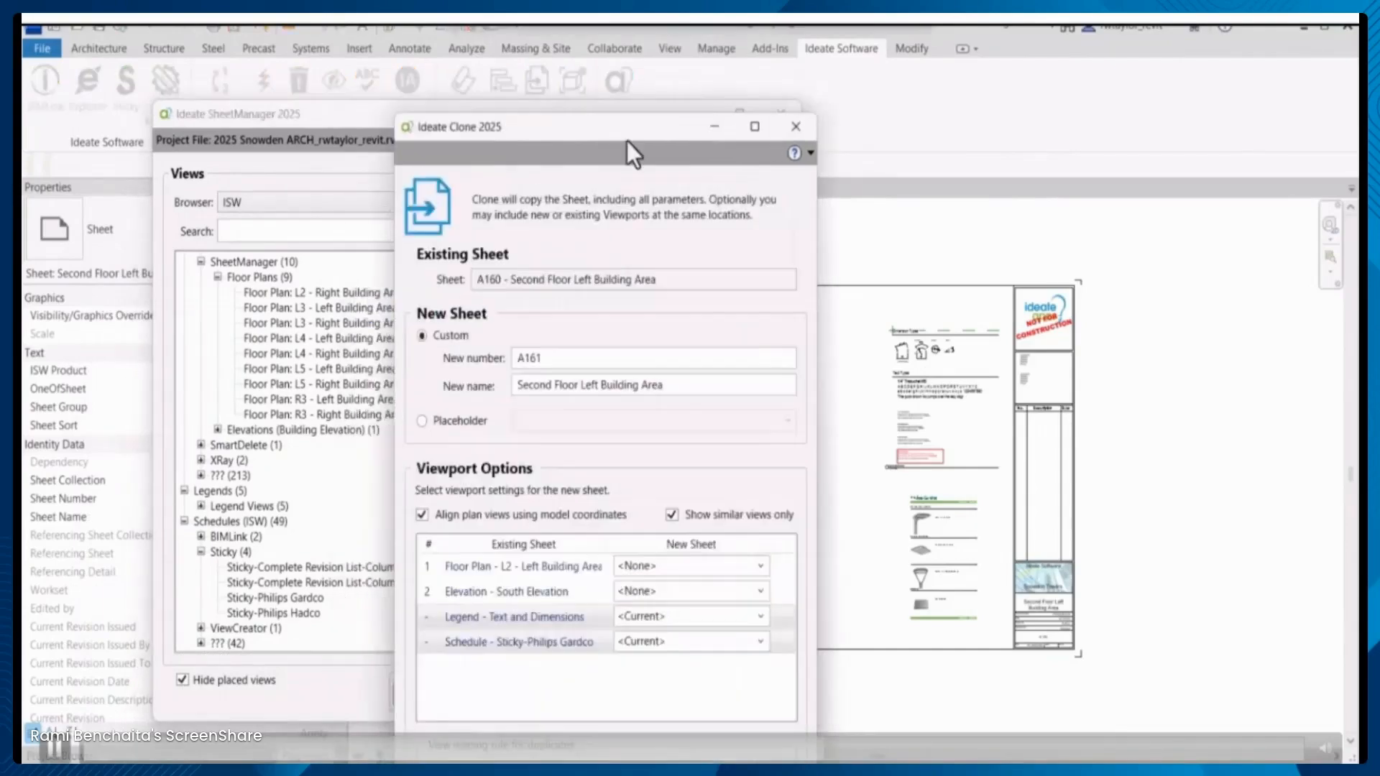
left_click(580, 275)
key("BackSpace")
type("5")
left_click_drag(560, 303, 503, 310)
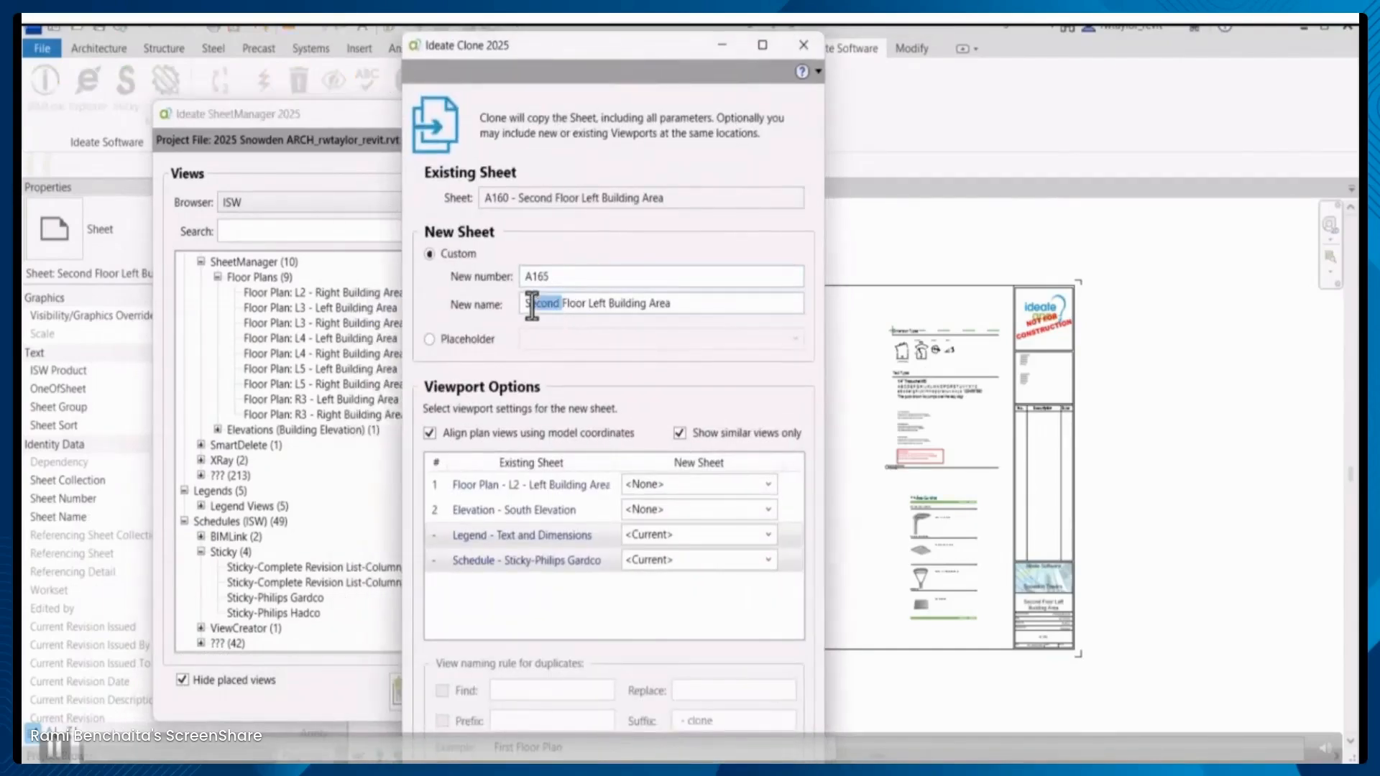
type("Third")
left_click_drag(823, 347, 967, 348)
Assign Floor Plan L3 - Left Building Area, the North Elevation and the Sticky-Philips Hadco schedule to the clone's viewports and create the sheet
left_click(900, 484)
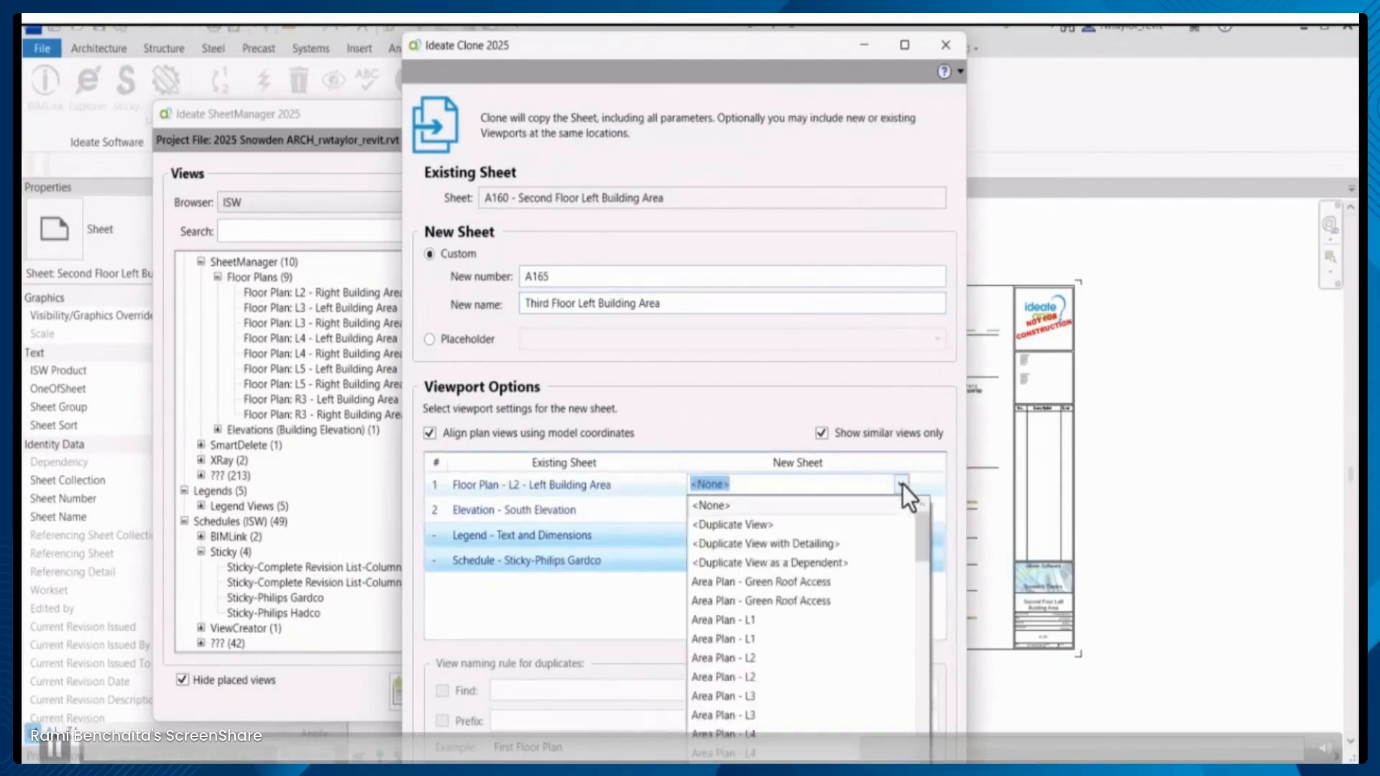
left_click_drag(917, 568, 916, 665)
left_click(770, 566)
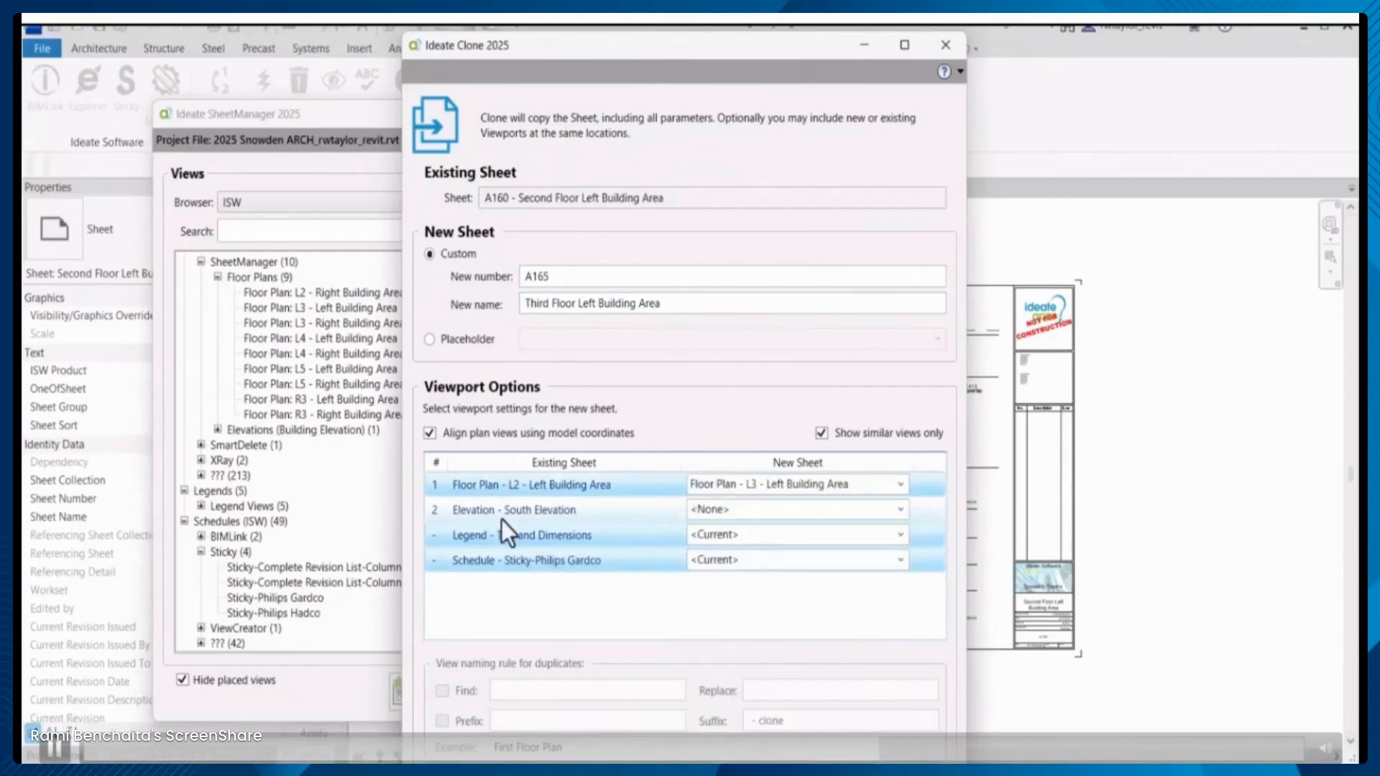
left_click(898, 509)
left_click(808, 606)
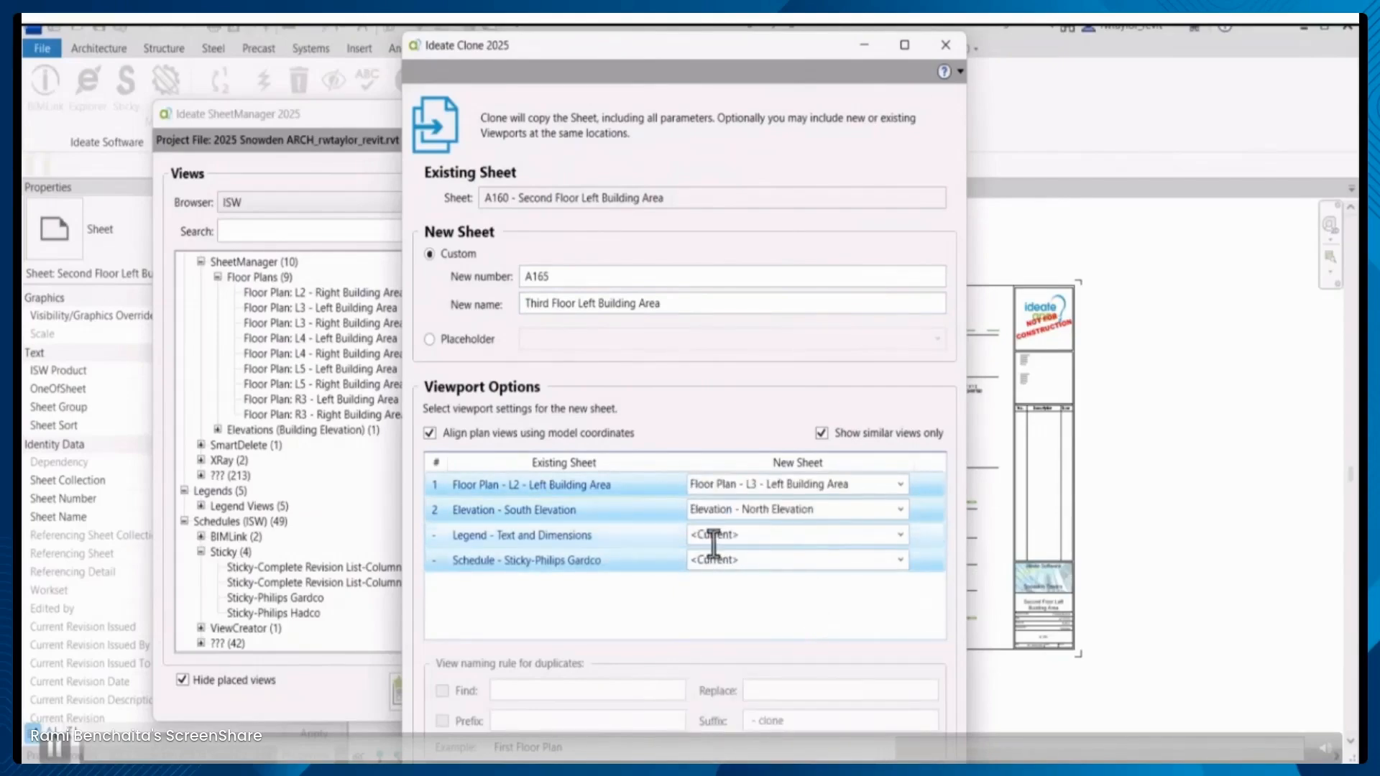
left_click(899, 563)
left_click_drag(921, 344, 923, 471)
left_click(790, 394)
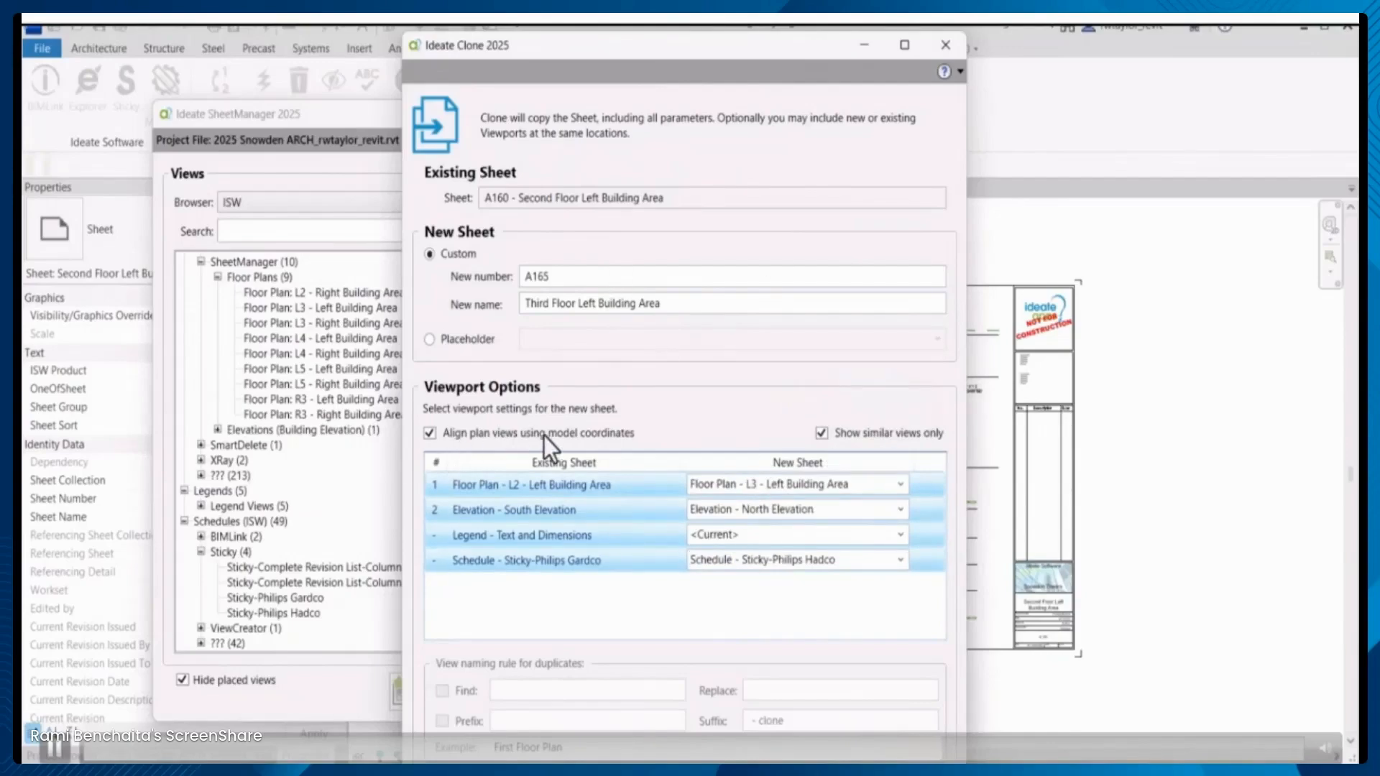
left_click_drag(677, 54, 635, 44)
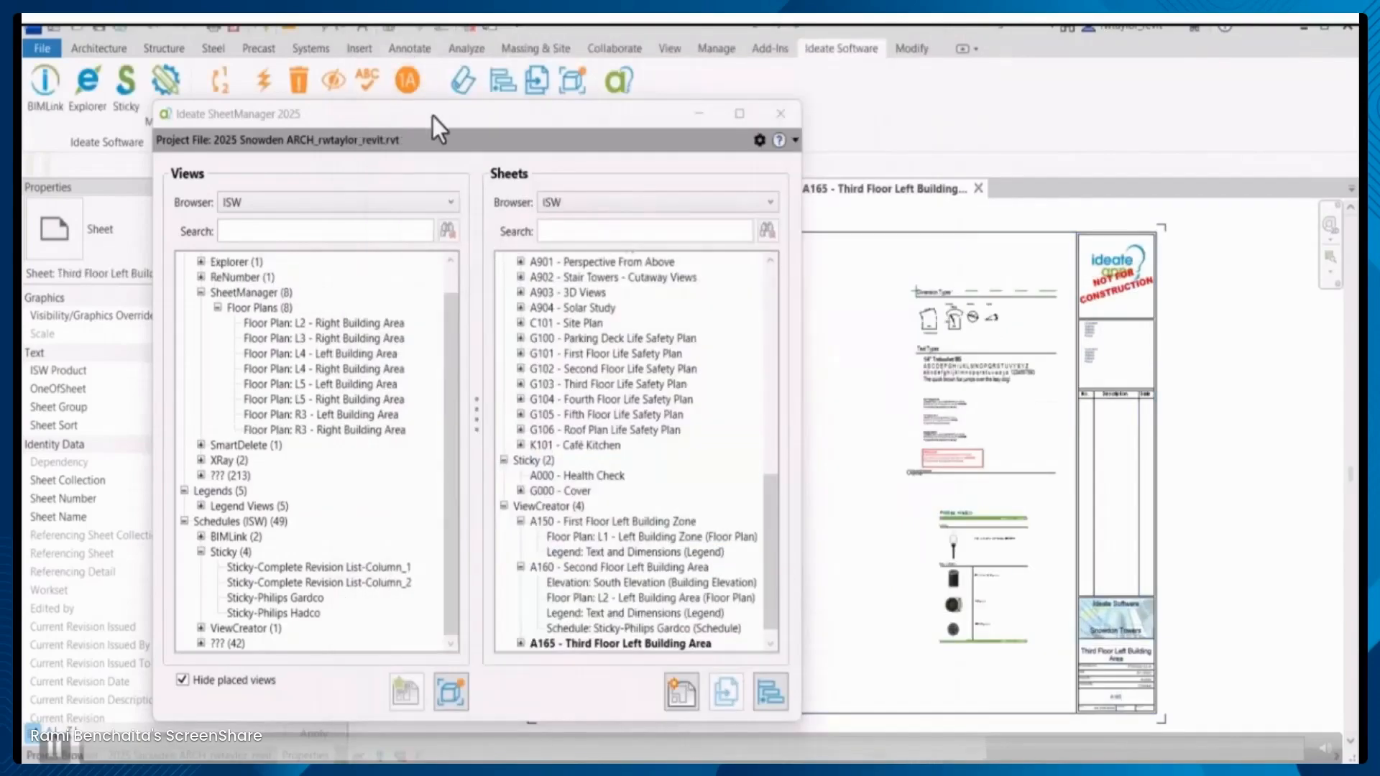
Fit sheets A160 and A165 to the window and compare their view placement
mouse_move(435, 122)
left_mouse_down()
mouse_move(761, 498)
mouse_move(755, 760)
left_mouse_up()
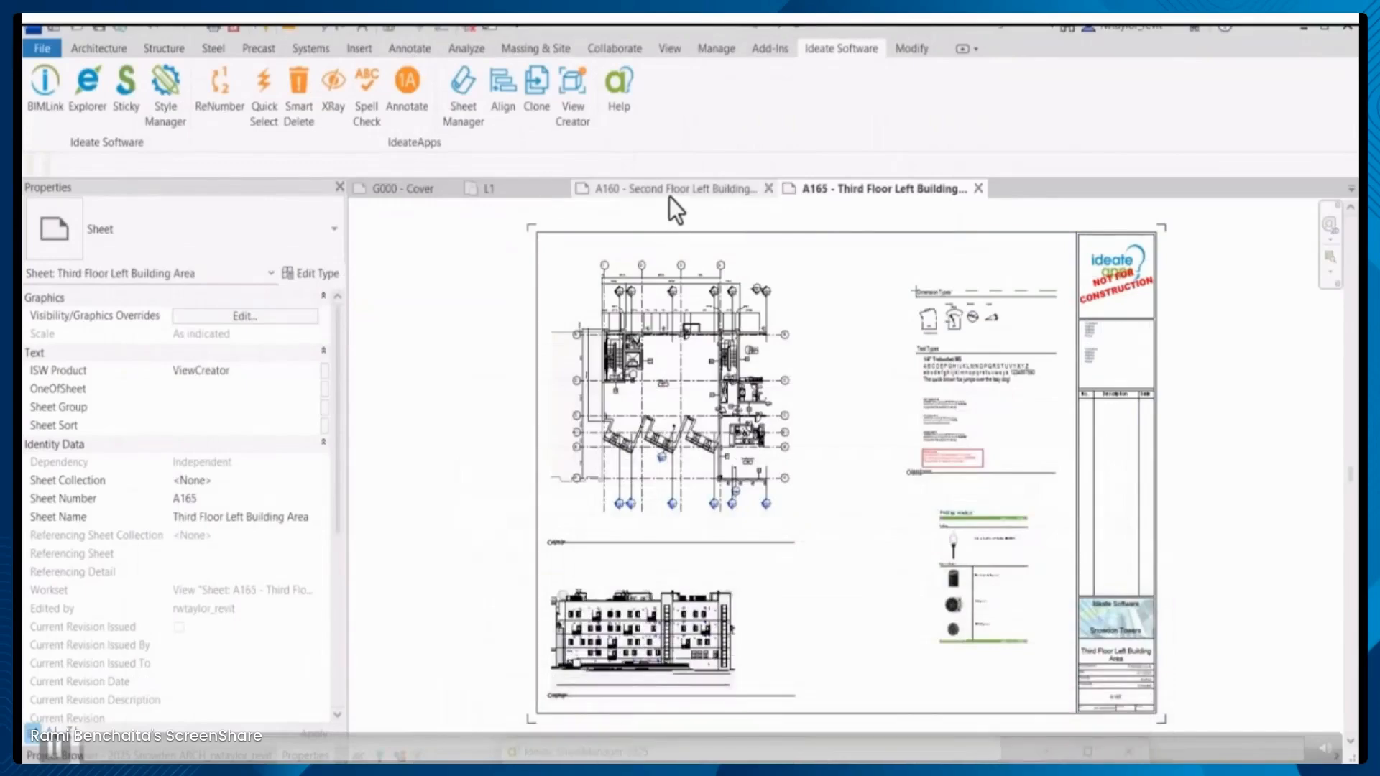
left_click(670, 196)
right_click(502, 286)
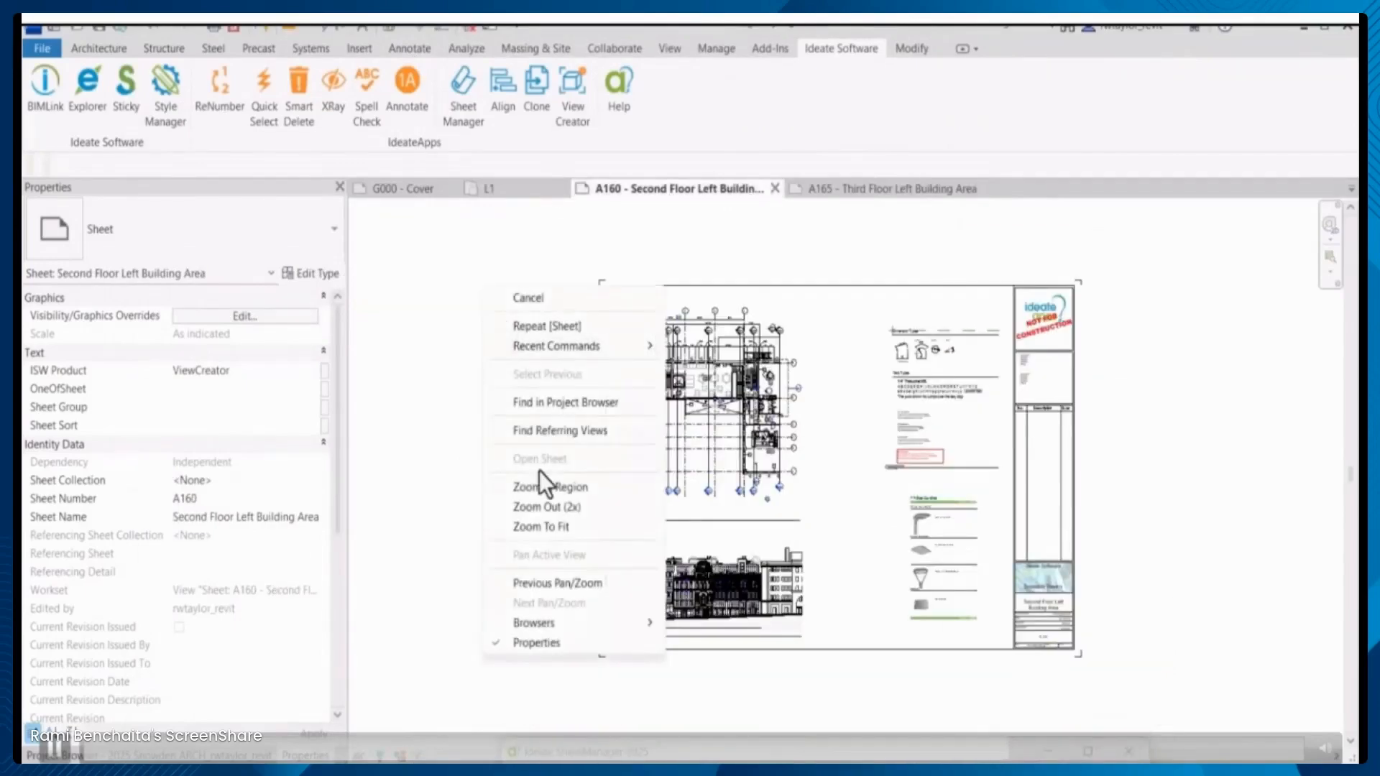
left_click(545, 531)
left_click(855, 195)
right_click(447, 392)
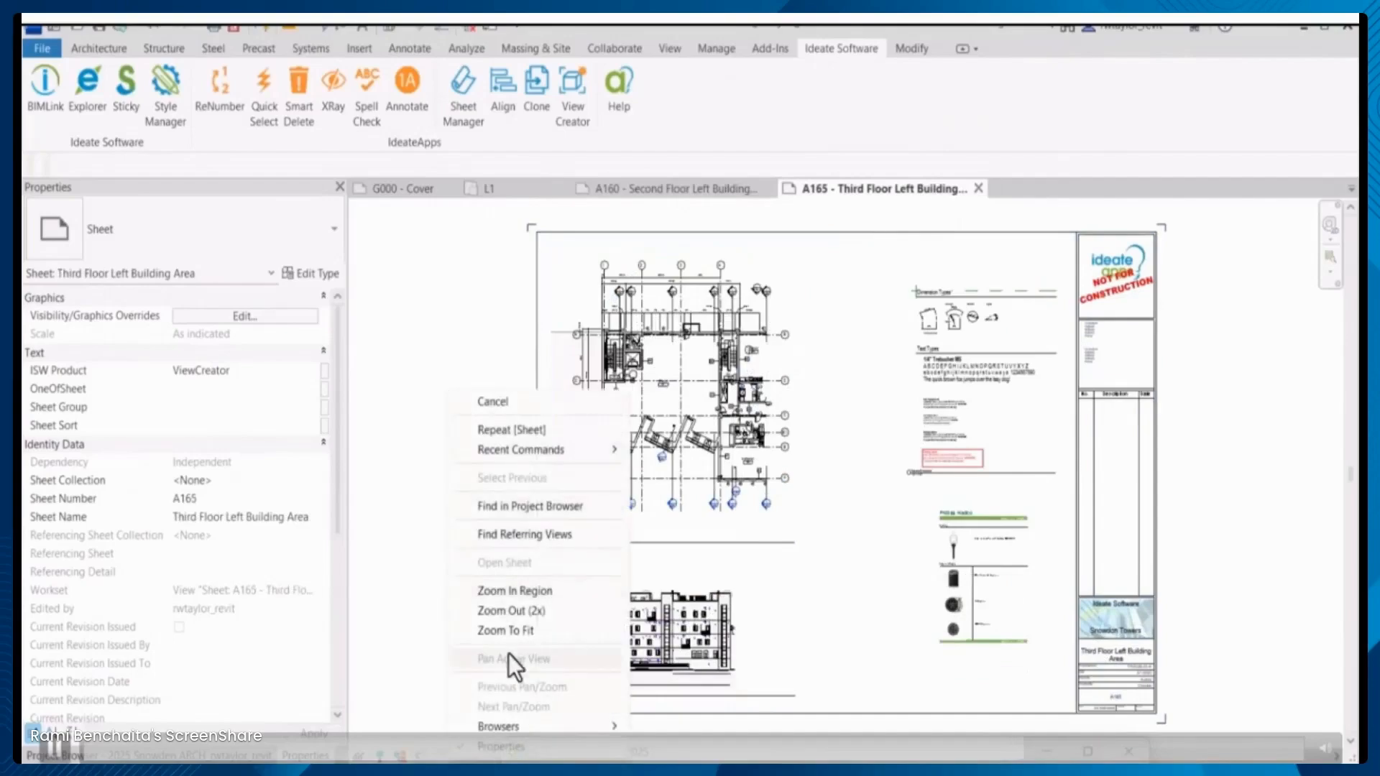
left_click(506, 634)
left_click(712, 188)
left_click(855, 192)
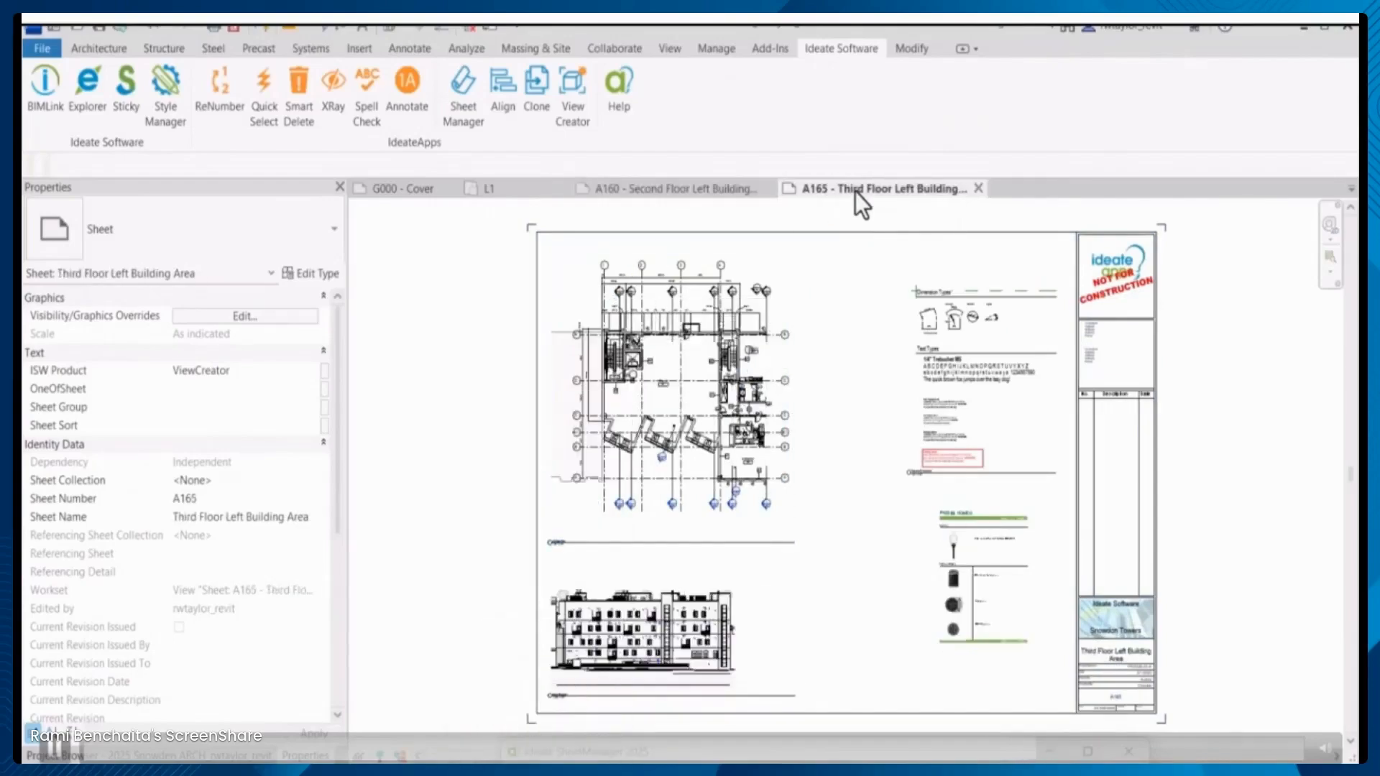
left_click(719, 189)
left_click(853, 189)
left_click(703, 188)
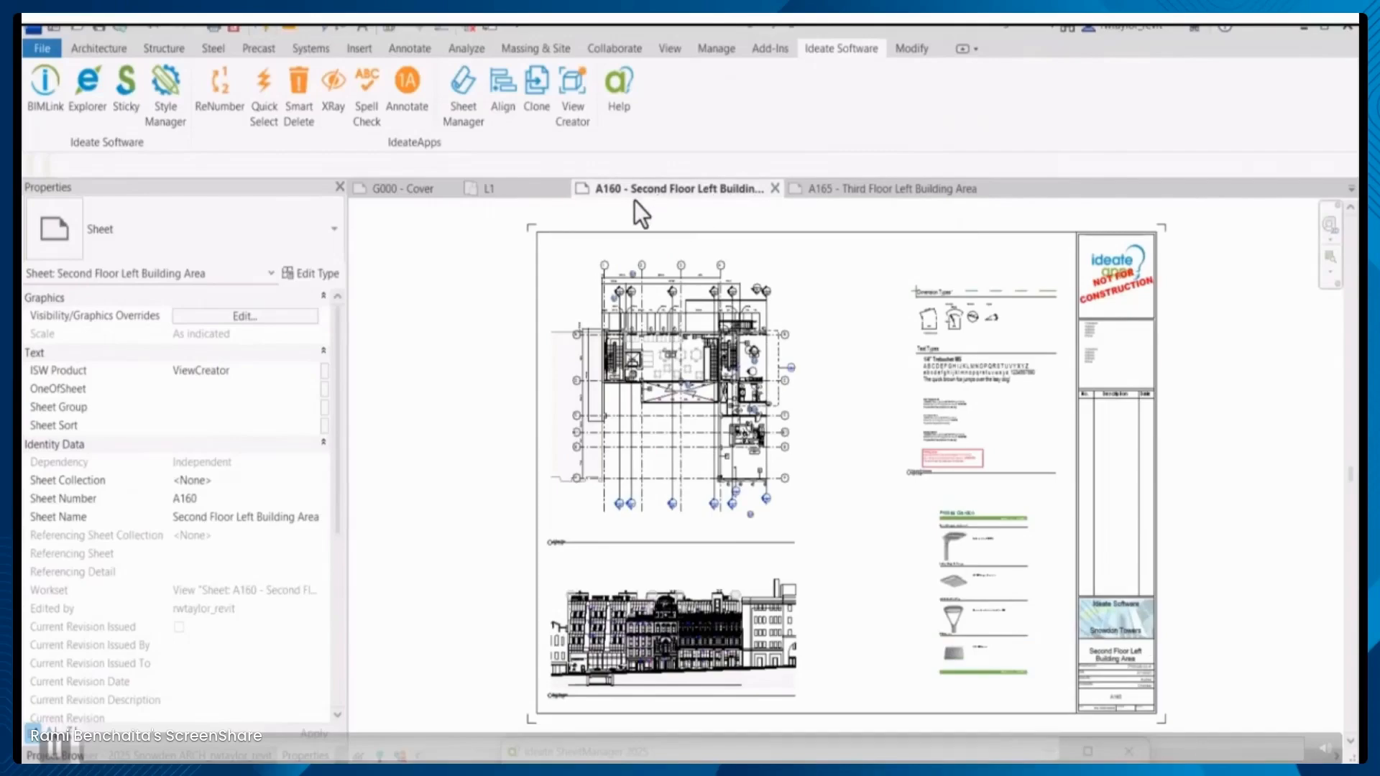
On sheet A160, shift the floor plan and South Elevation to the right, place their titles above the views, and compare with A165
left_click_drag(754, 413, 829, 412)
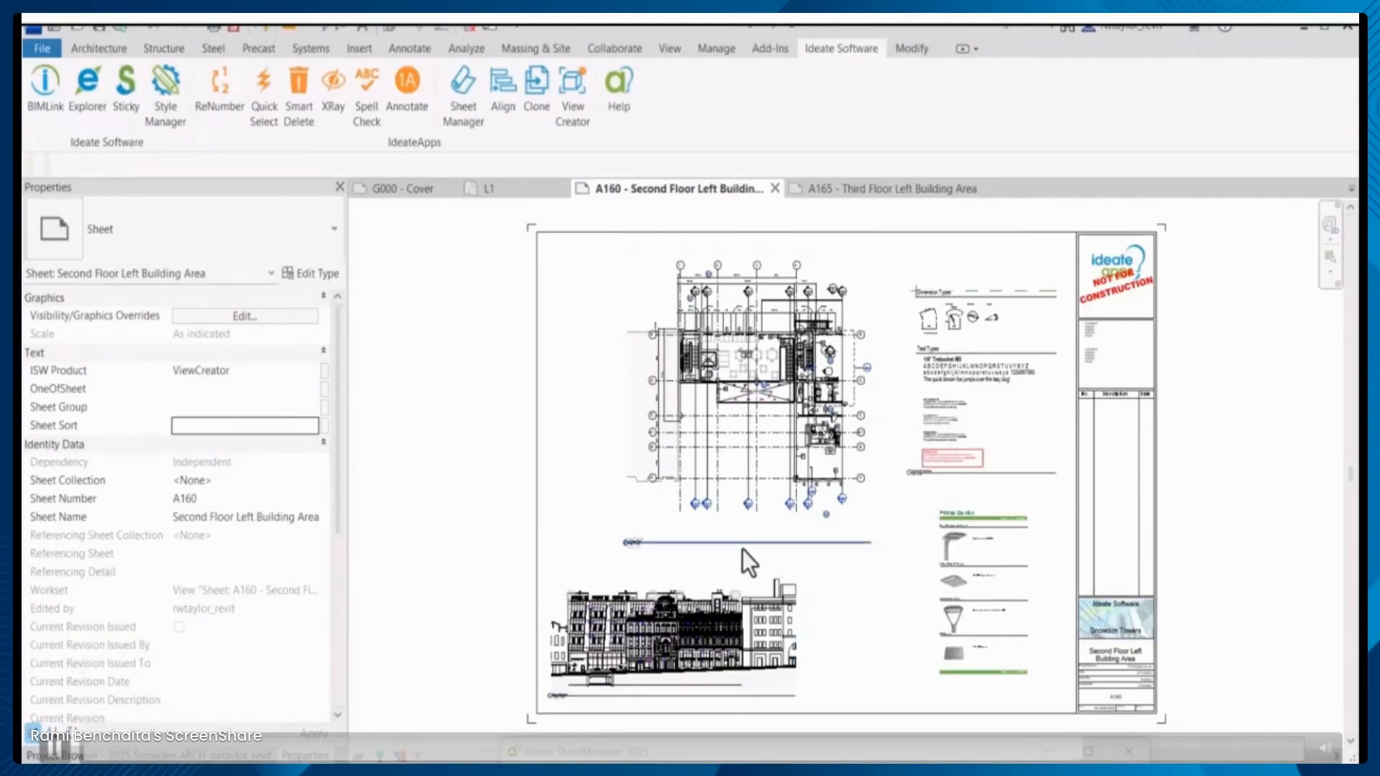
left_click_drag(721, 581, 797, 579)
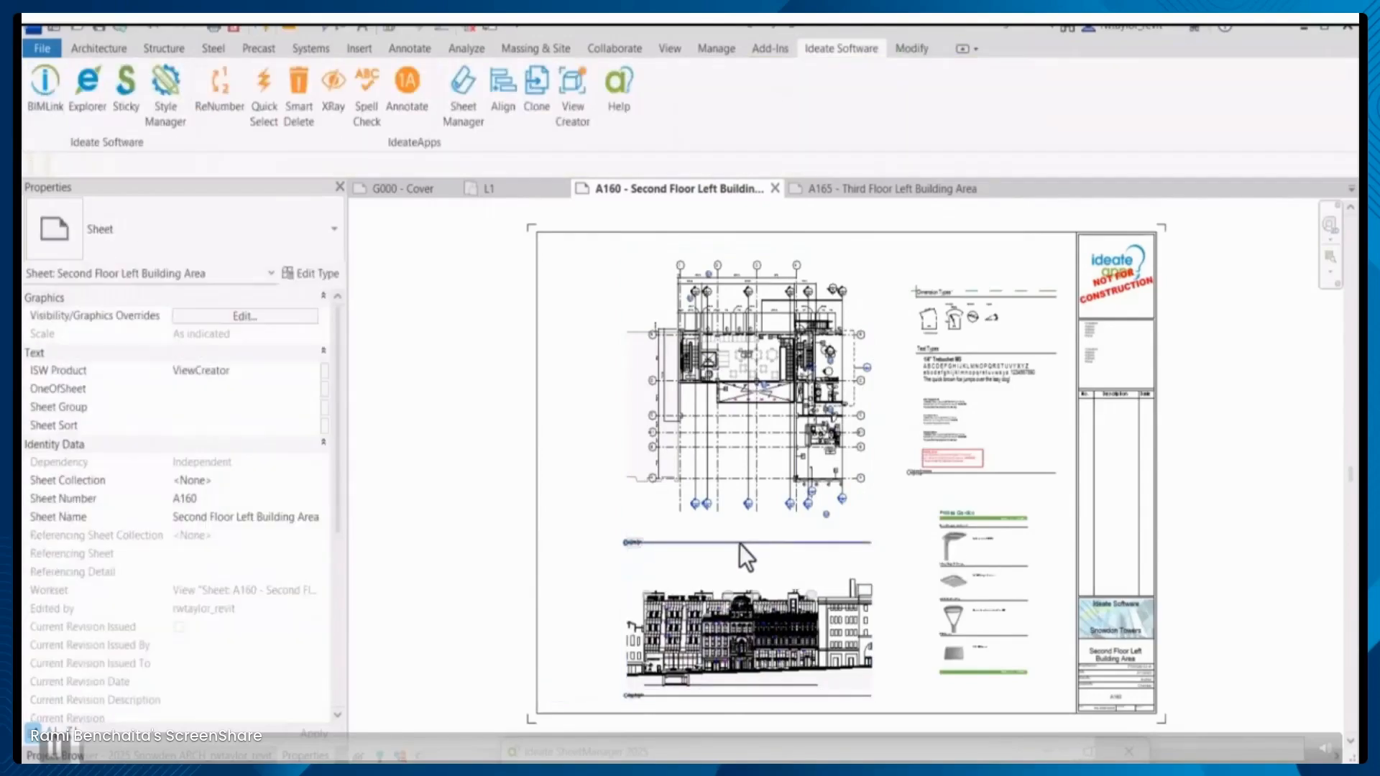
left_click(744, 338)
left_click_drag(739, 324, 735, 248)
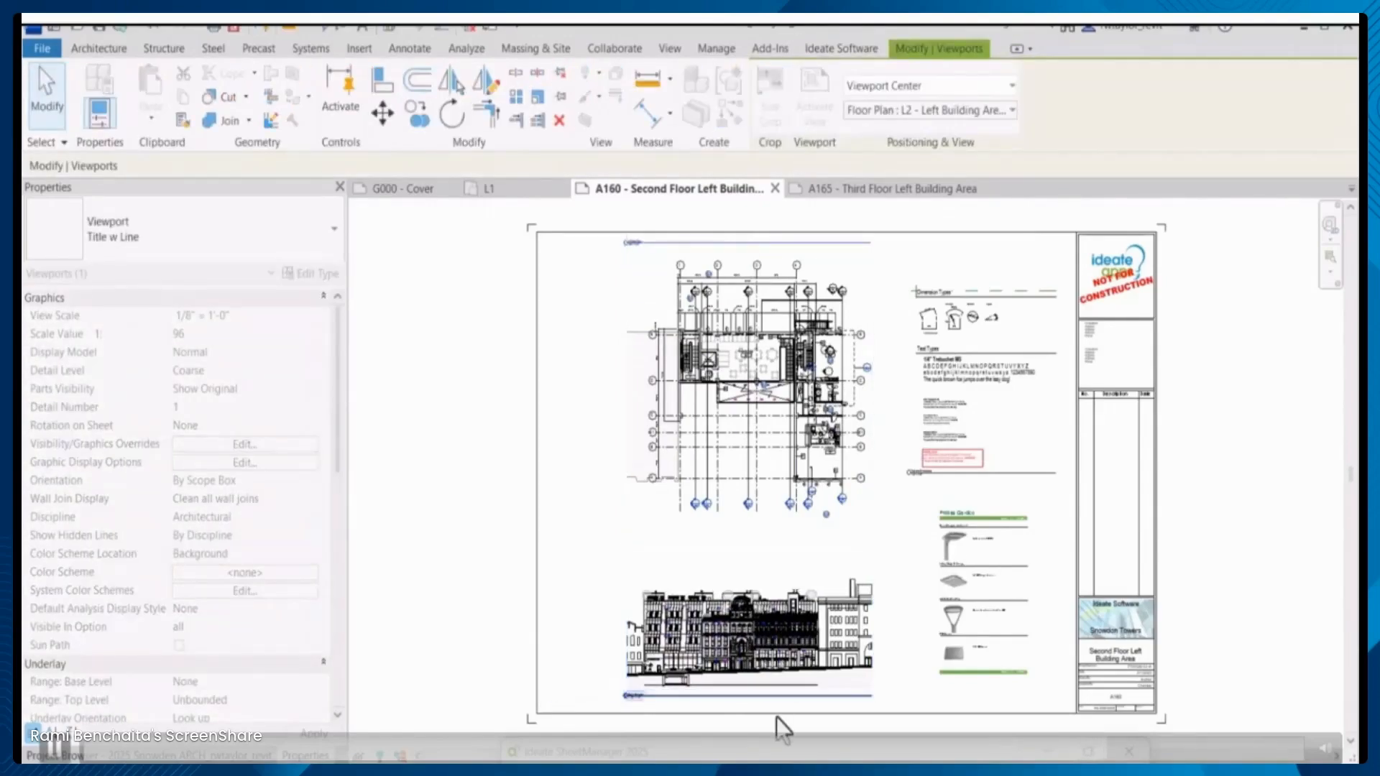
left_click_drag(759, 695, 748, 543)
left_click(862, 192)
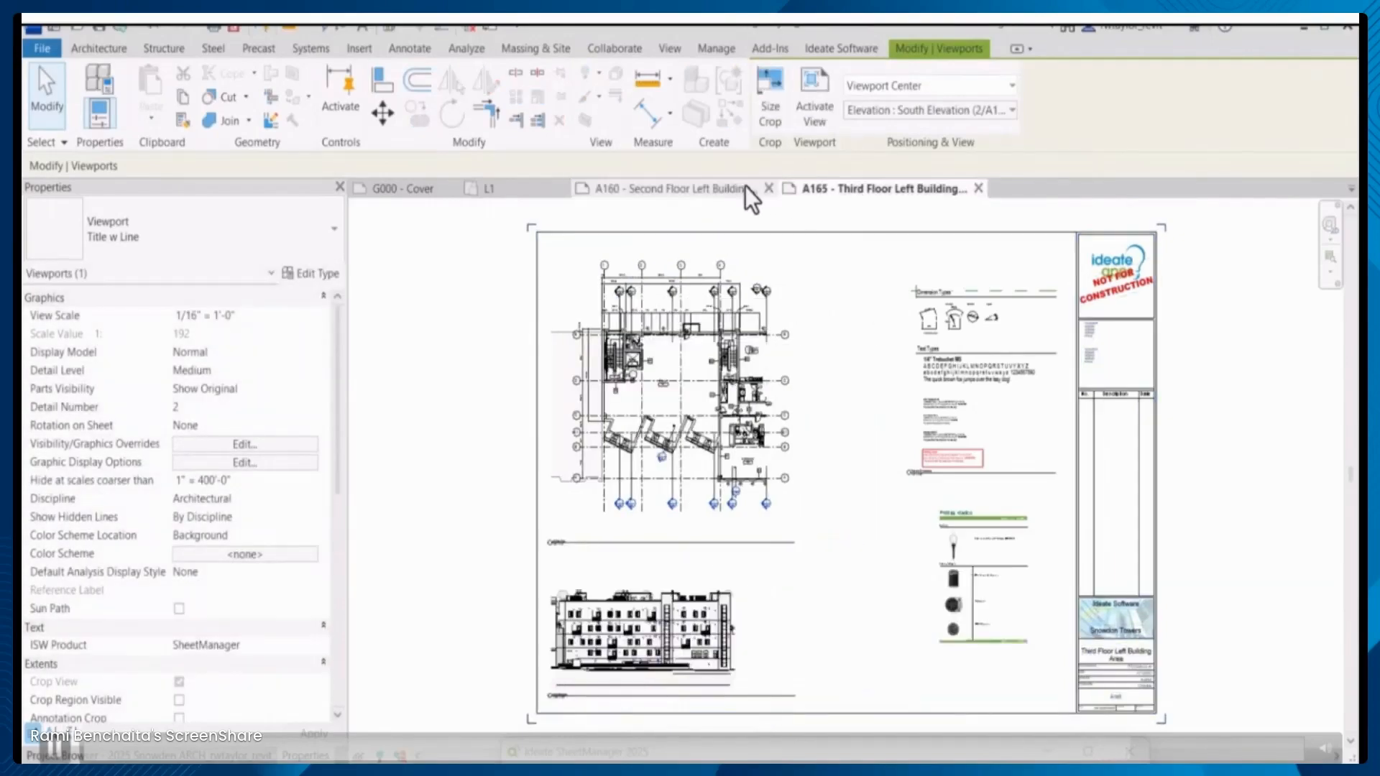
left_click(733, 191)
left_click(855, 189)
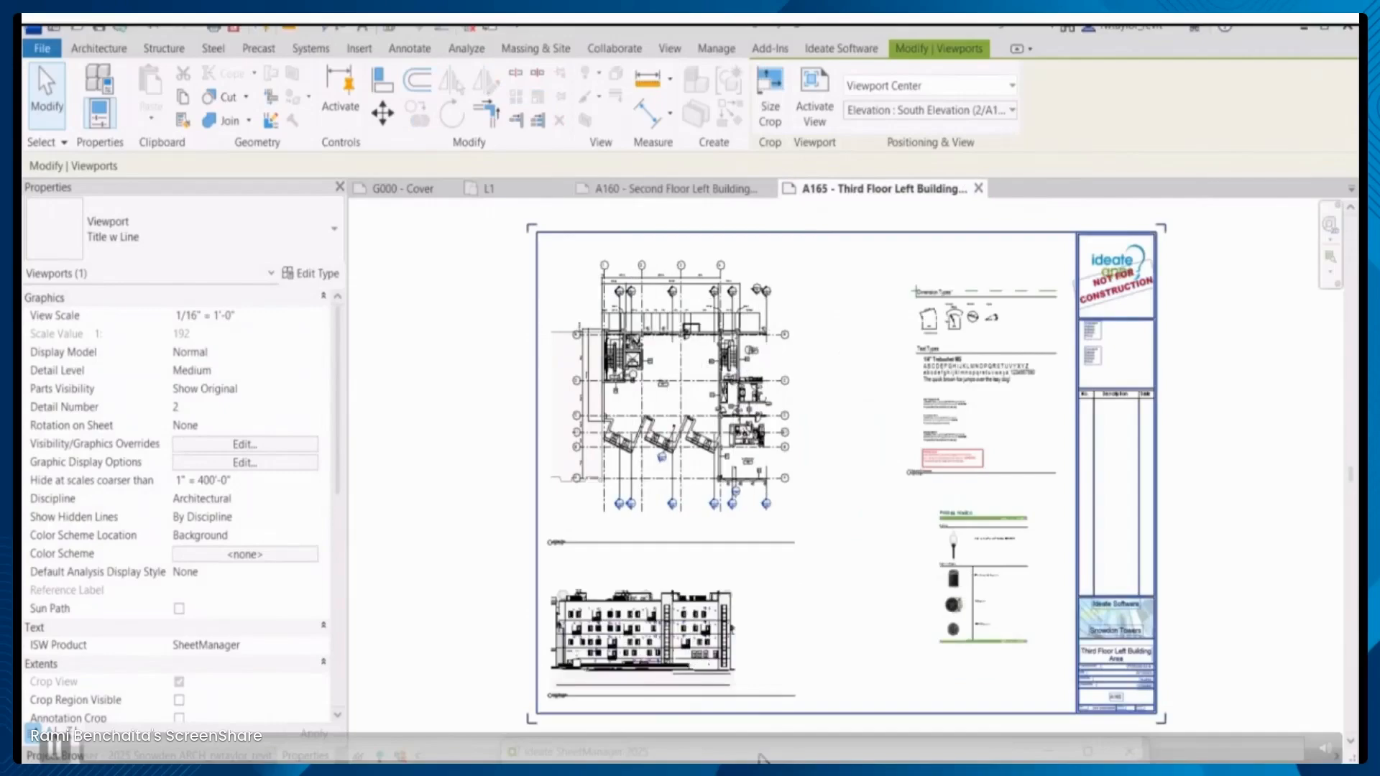
Align A165's L3 - Left Building Area plan to A160's L2 - Left Building Area plan, matching the view title position and using model coordinates
left_click_drag(764, 757, 295, 129)
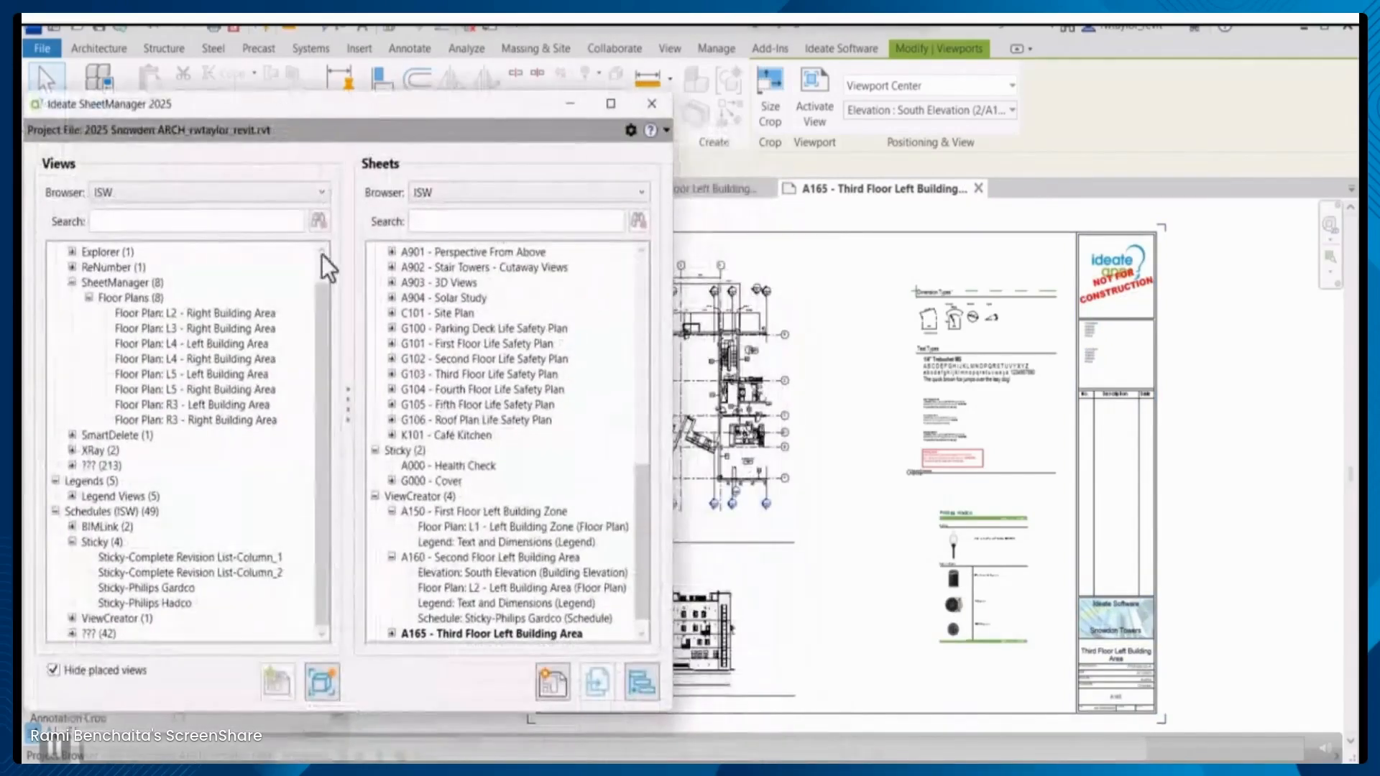
left_click(639, 681)
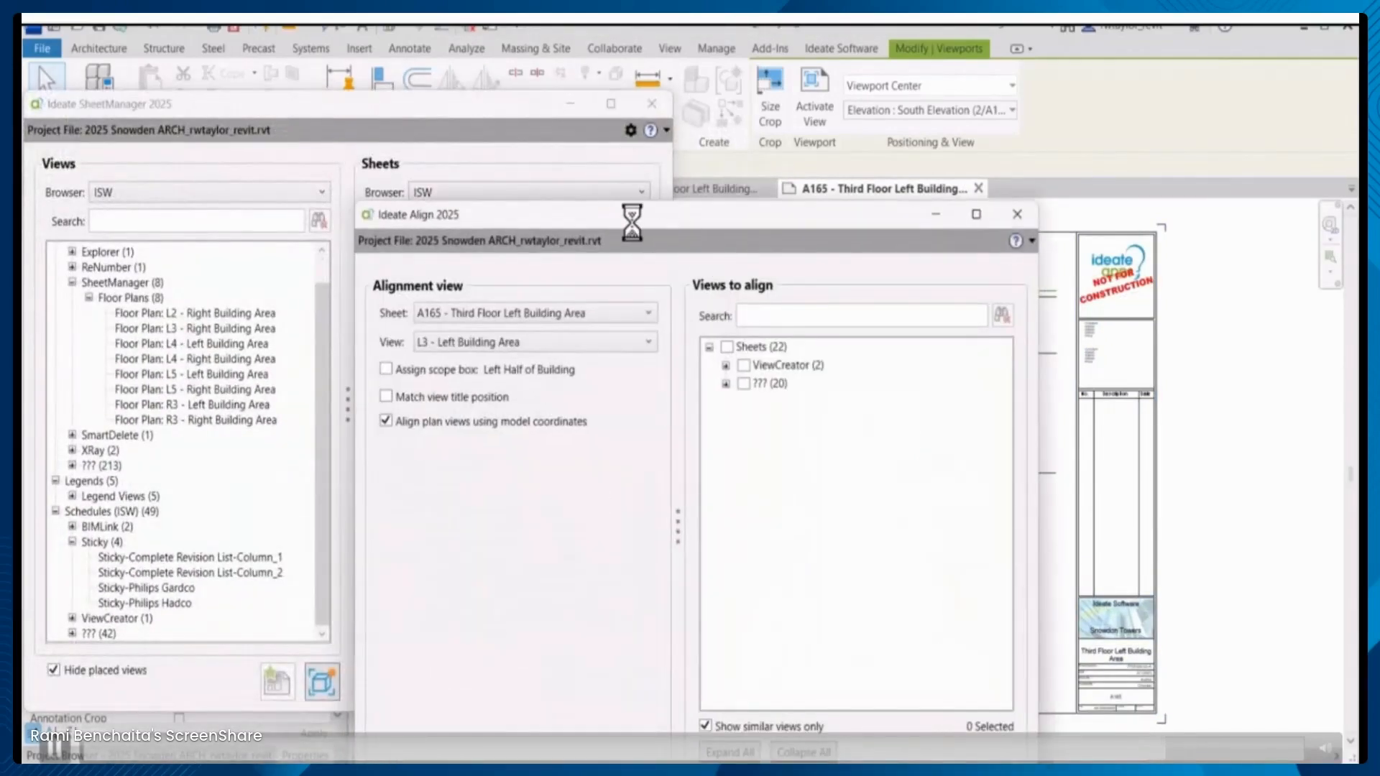
left_click_drag(622, 210, 581, 141)
left_click(519, 252)
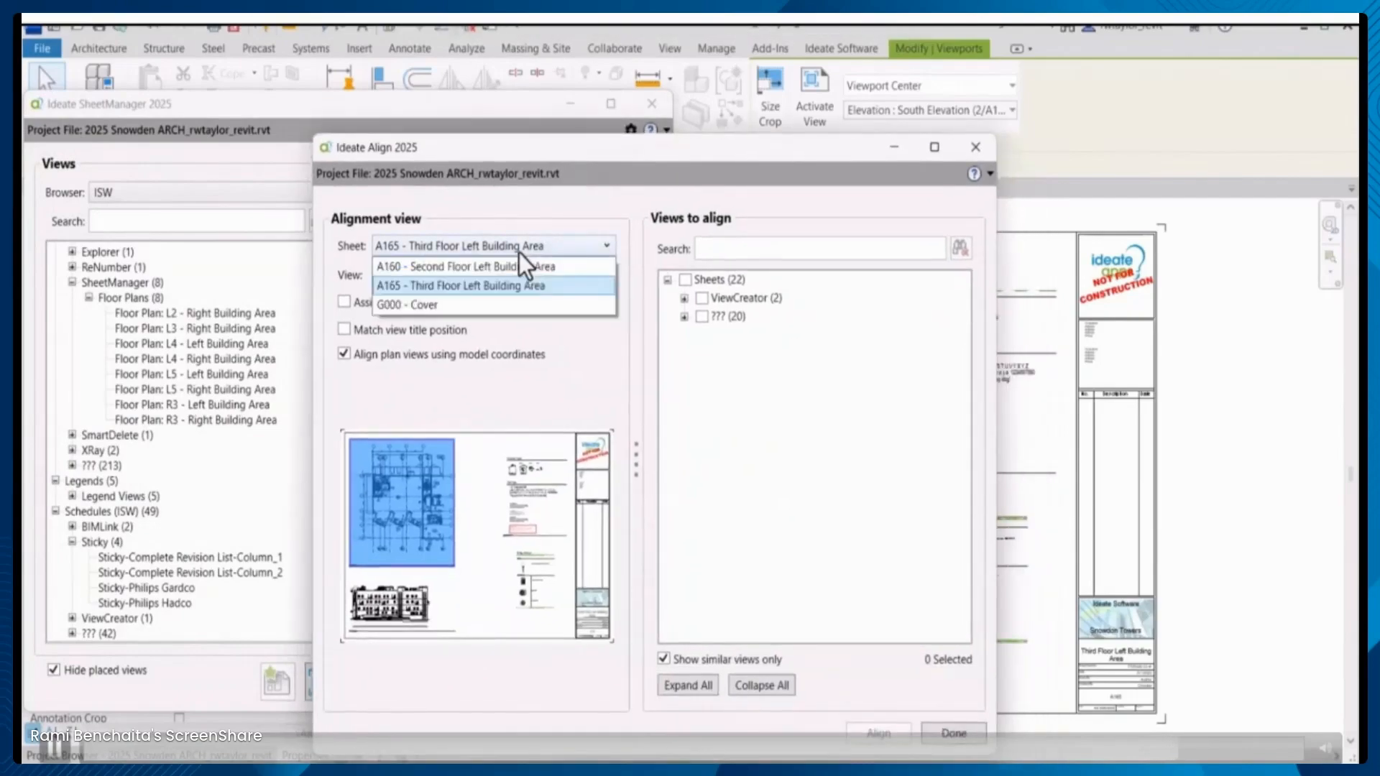
left_click(476, 276)
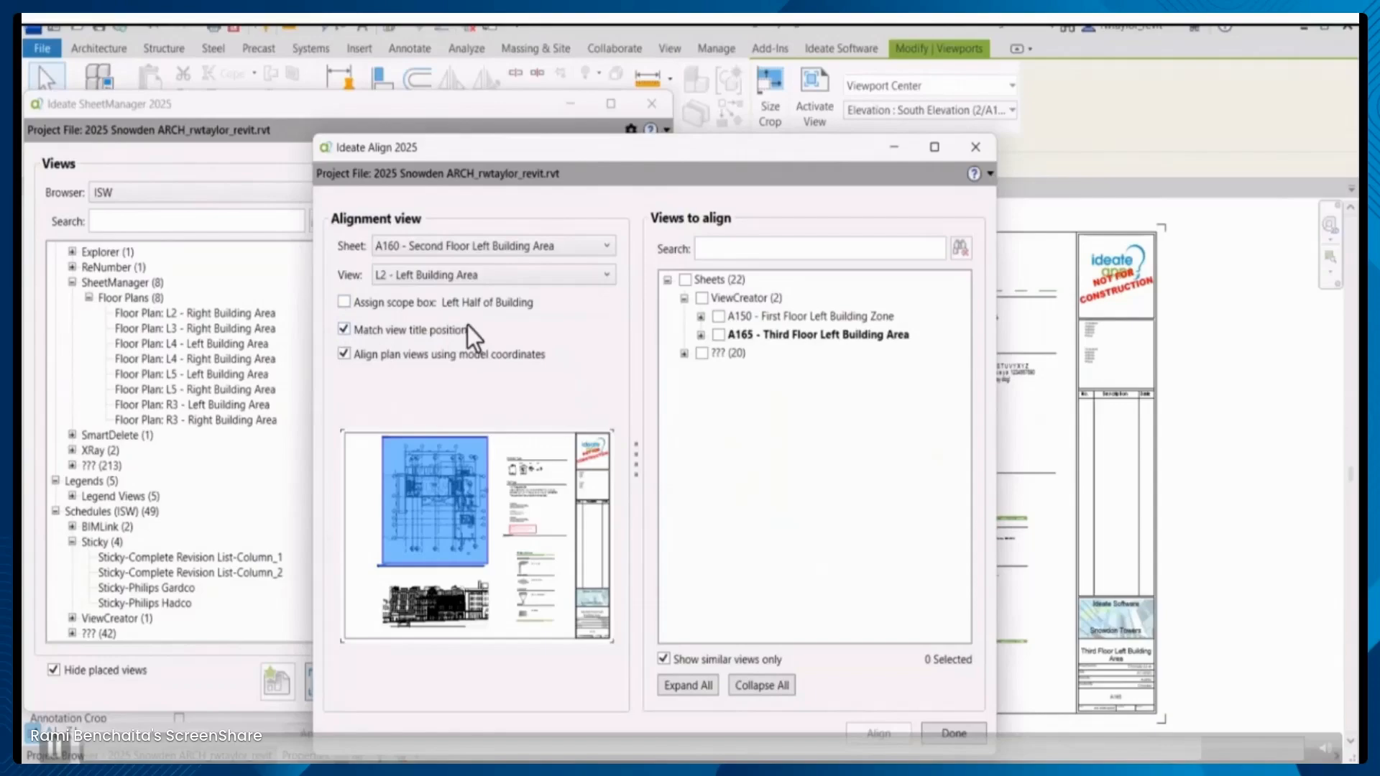
left_click(701, 335)
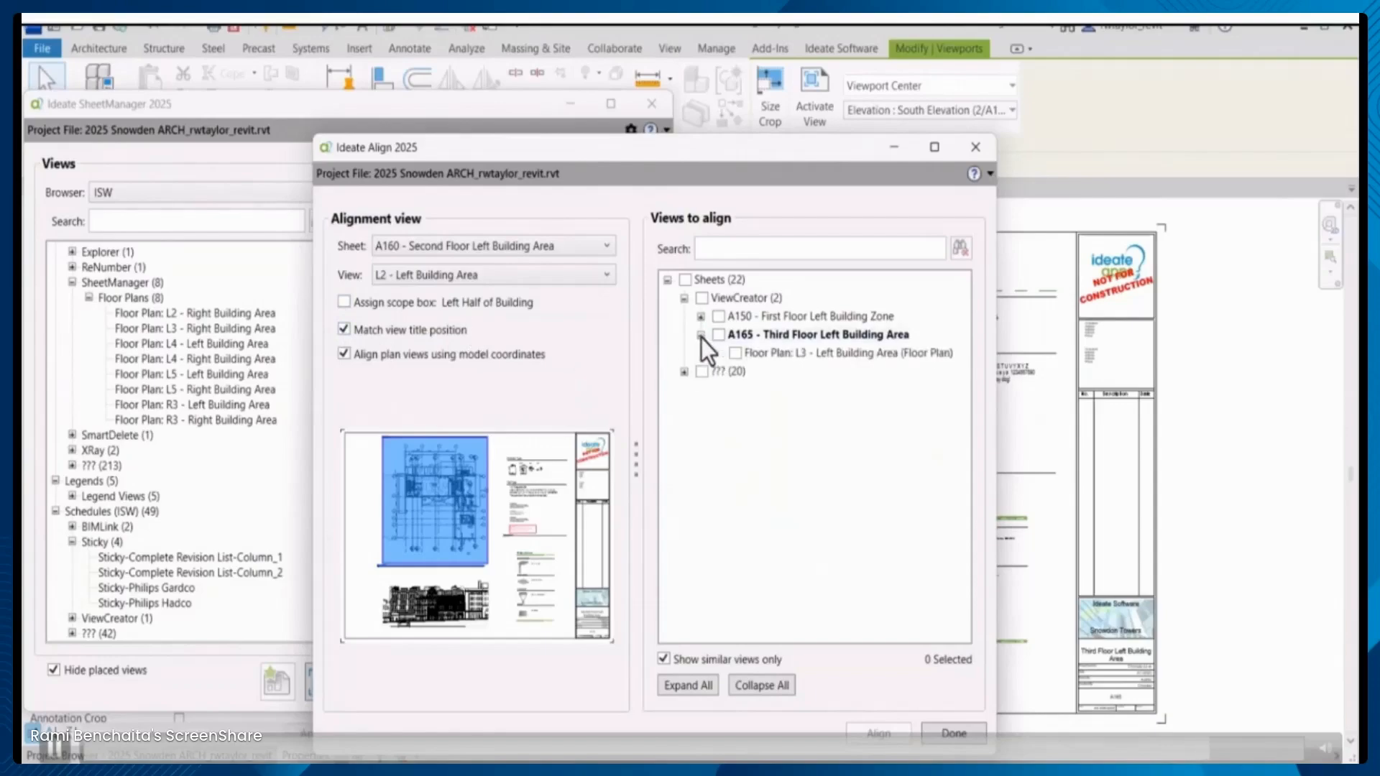
left_click(735, 352)
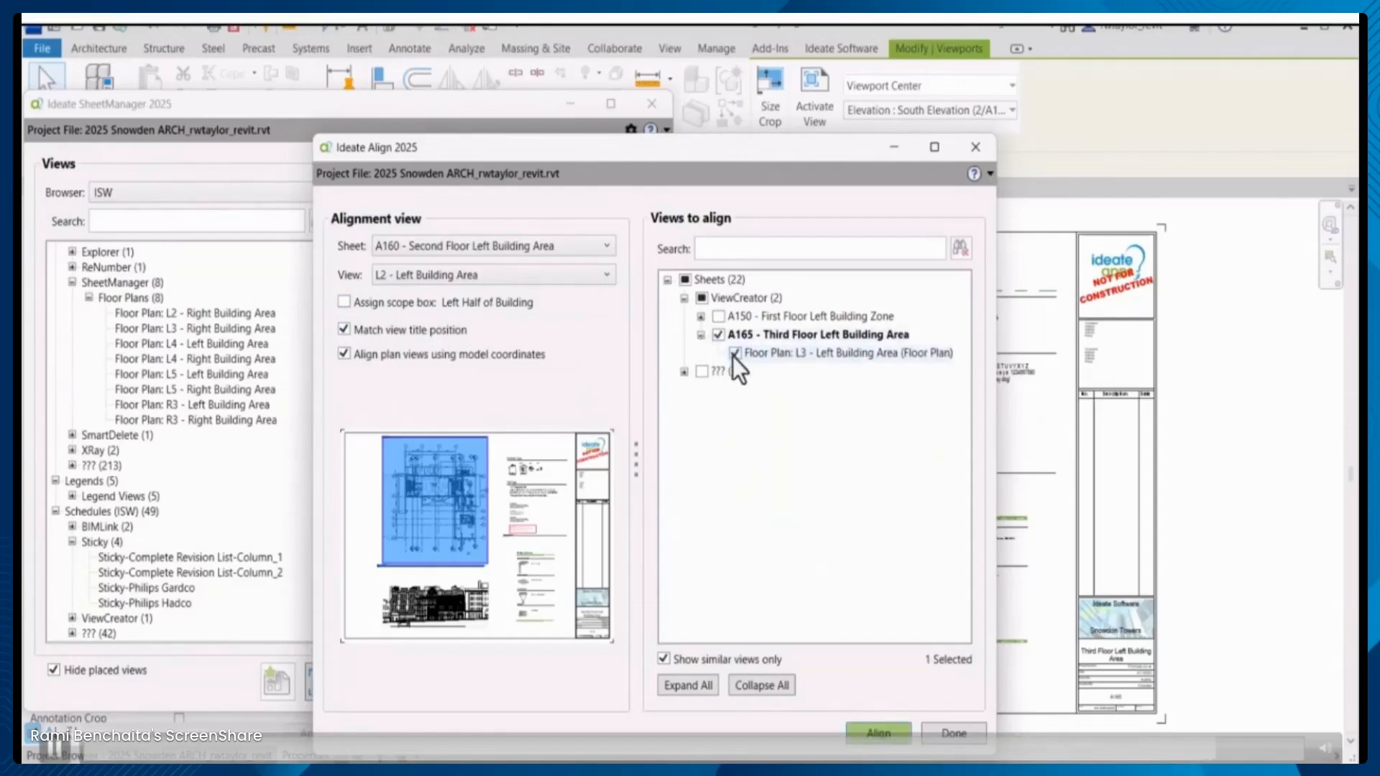
left_click(878, 733)
Align the North Elevation on A165 to the South Elevation on A160 and close Ideate Align
left_click(505, 274)
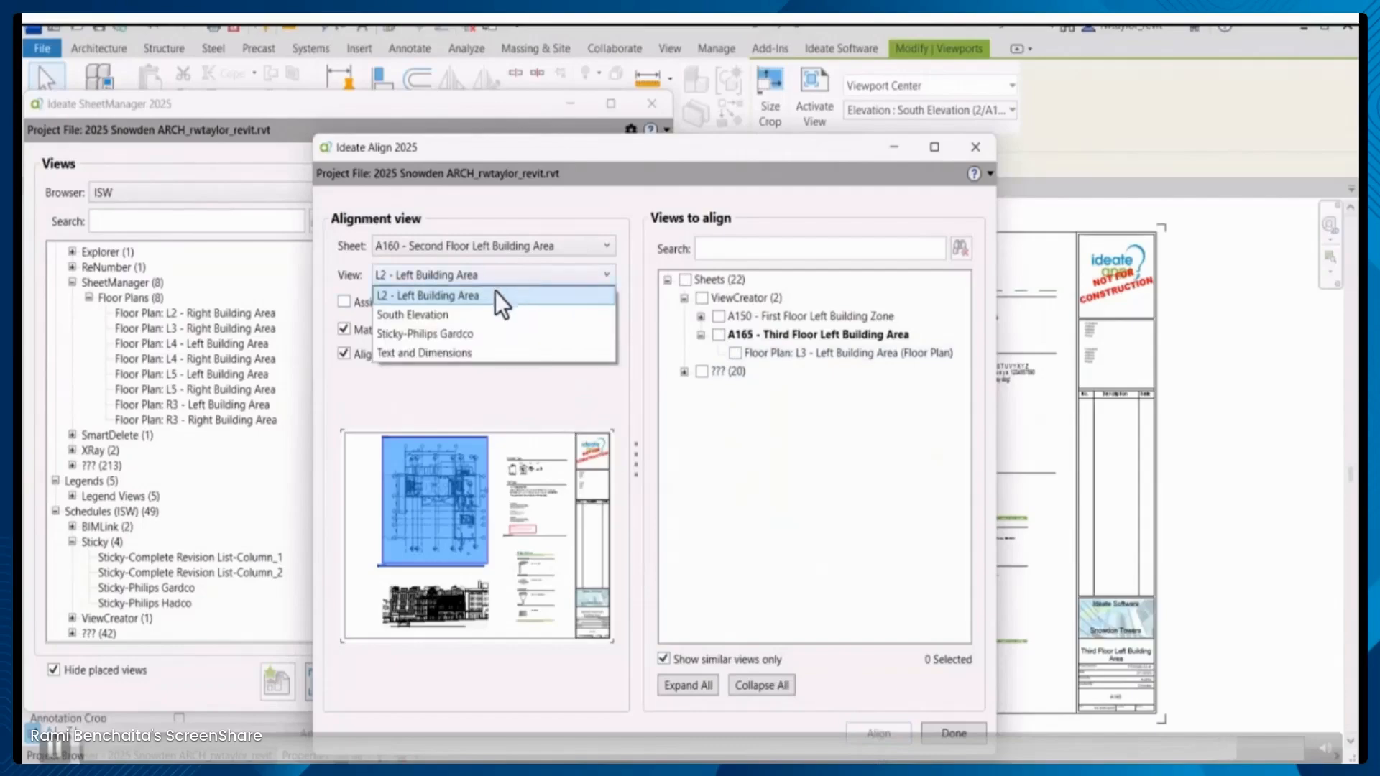
left_click(485, 317)
left_click(735, 335)
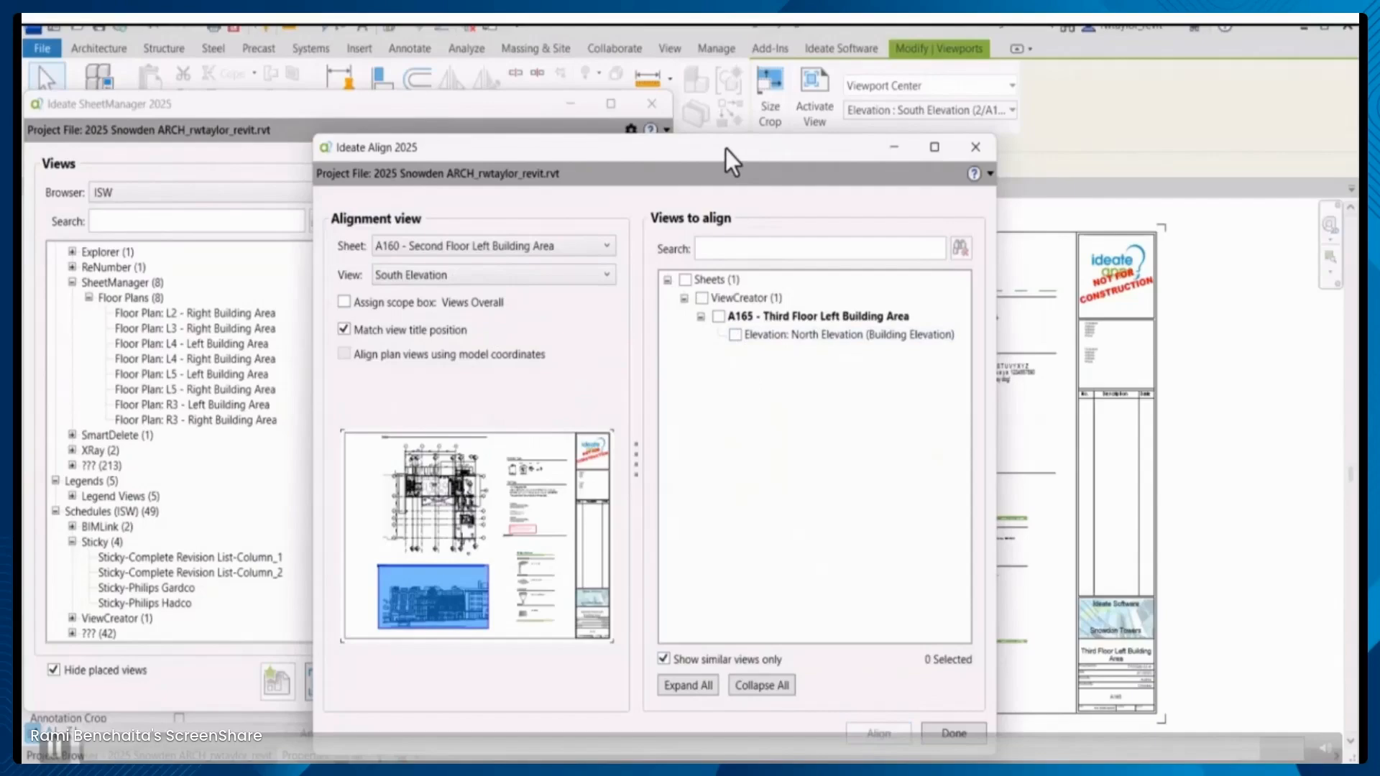
left_click_drag(726, 148, 837, 453)
left_click(1086, 451)
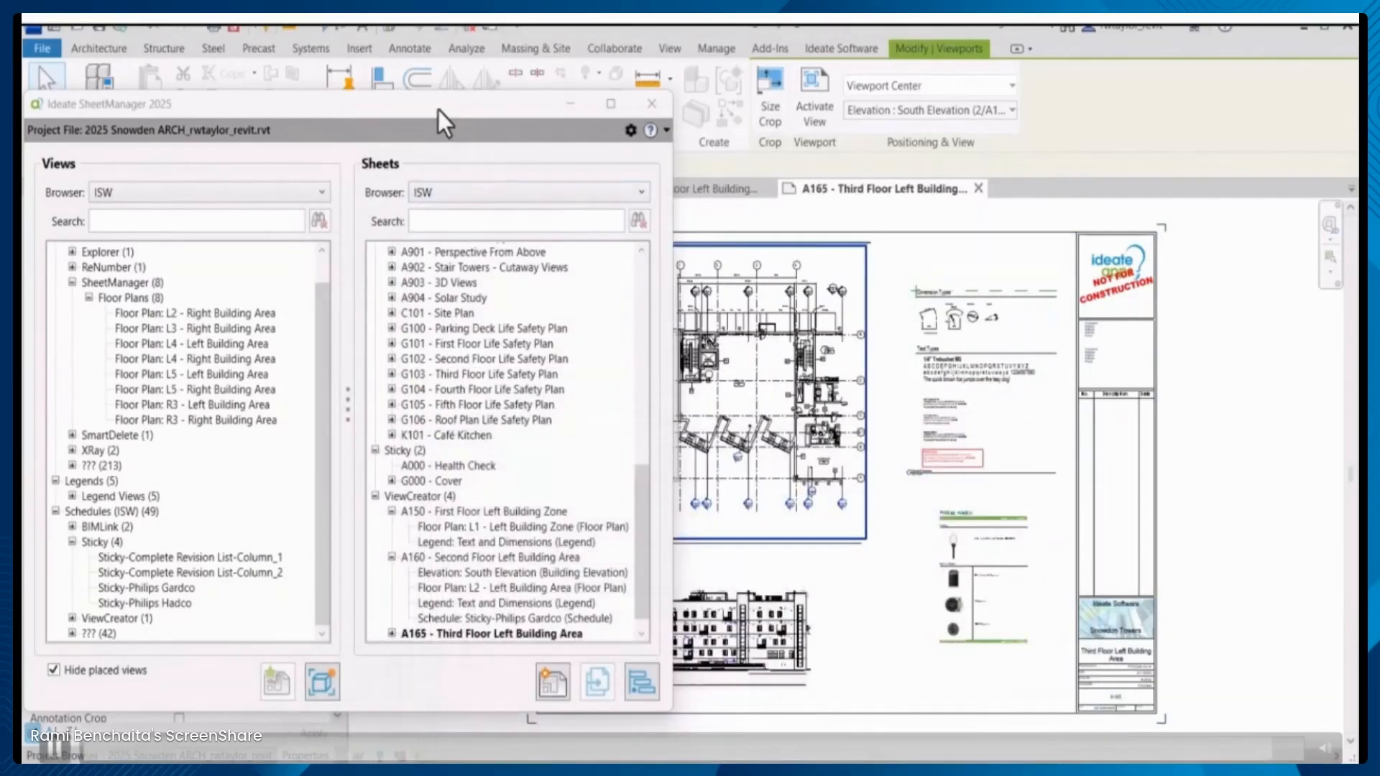
Compare sheets A160 and A165 to check the alignment of their views and titles
left_click_drag(437, 108, 875, 759)
left_click(666, 189)
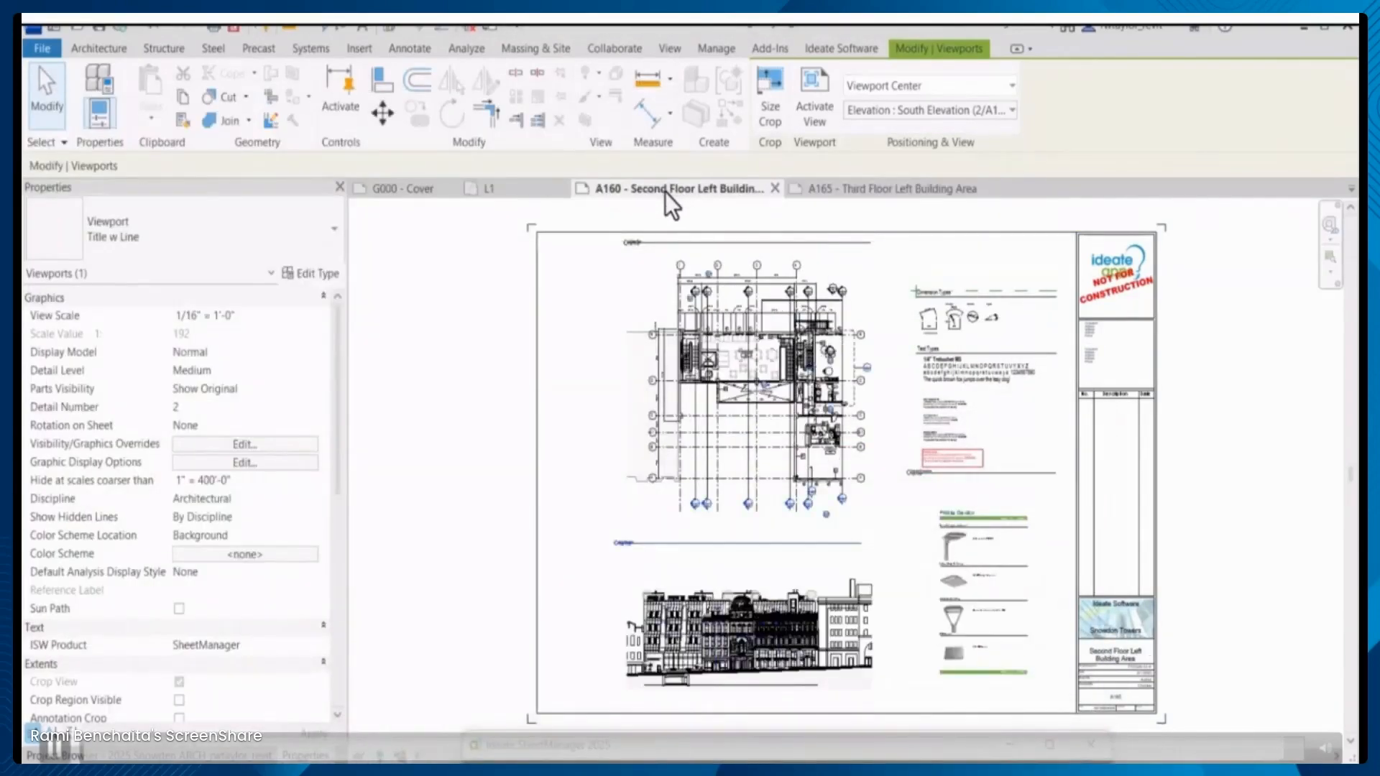
left_click(863, 189)
left_click(727, 187)
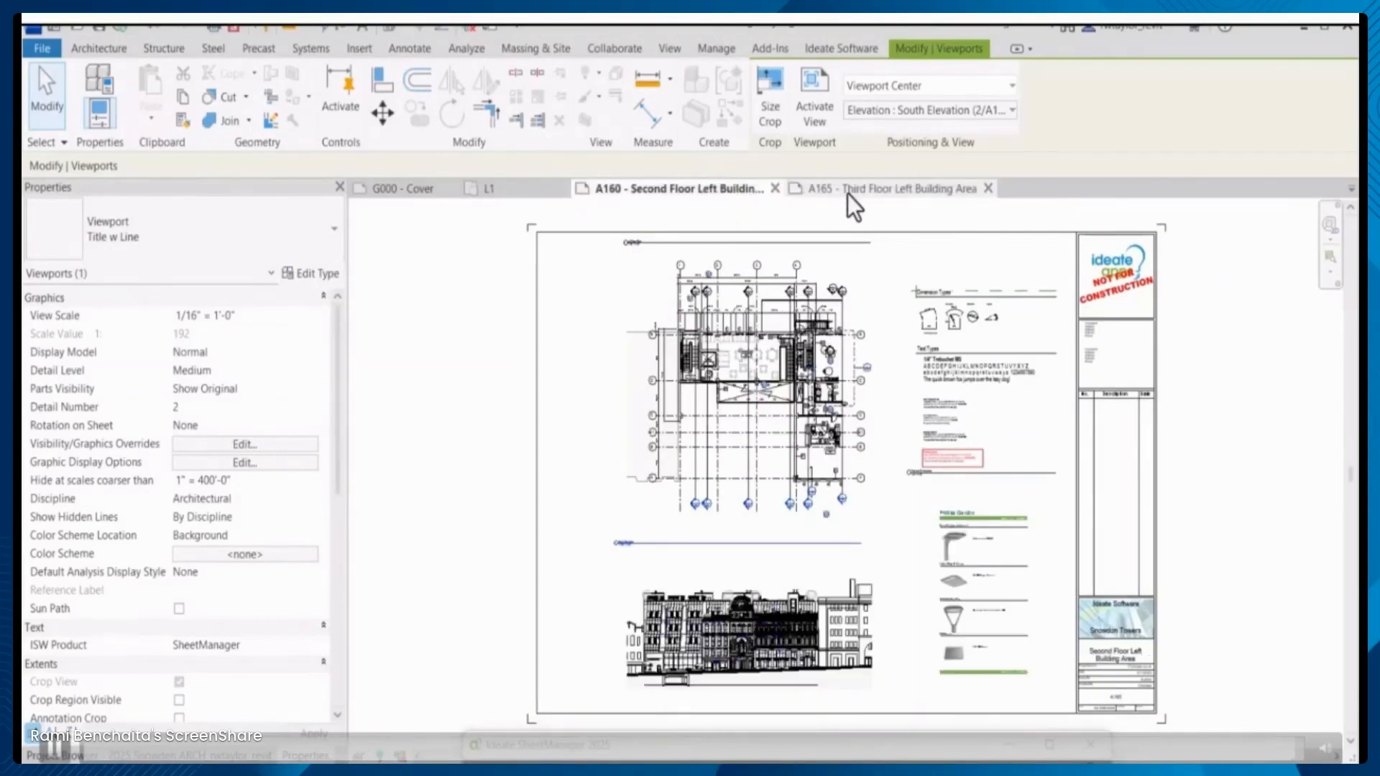
left_click(847, 191)
left_click(741, 191)
left_click(839, 191)
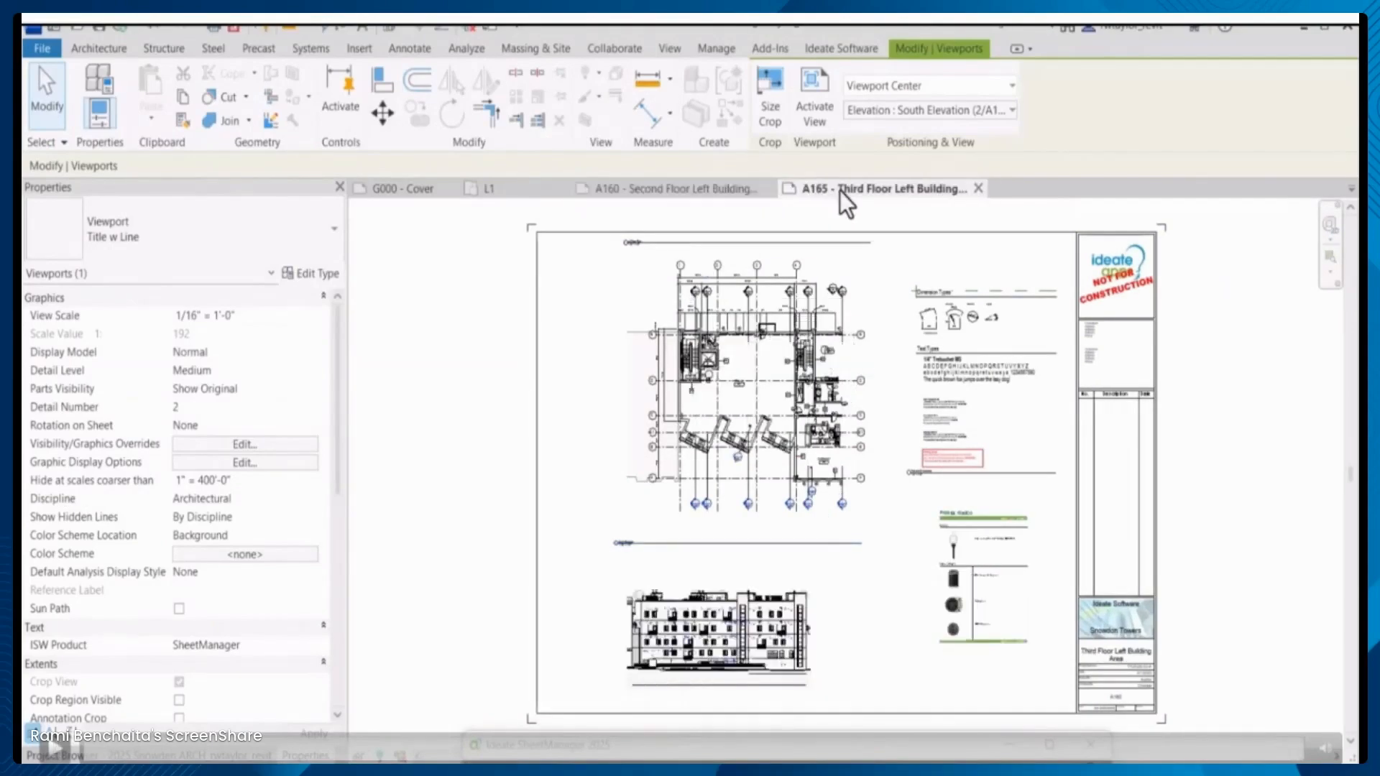
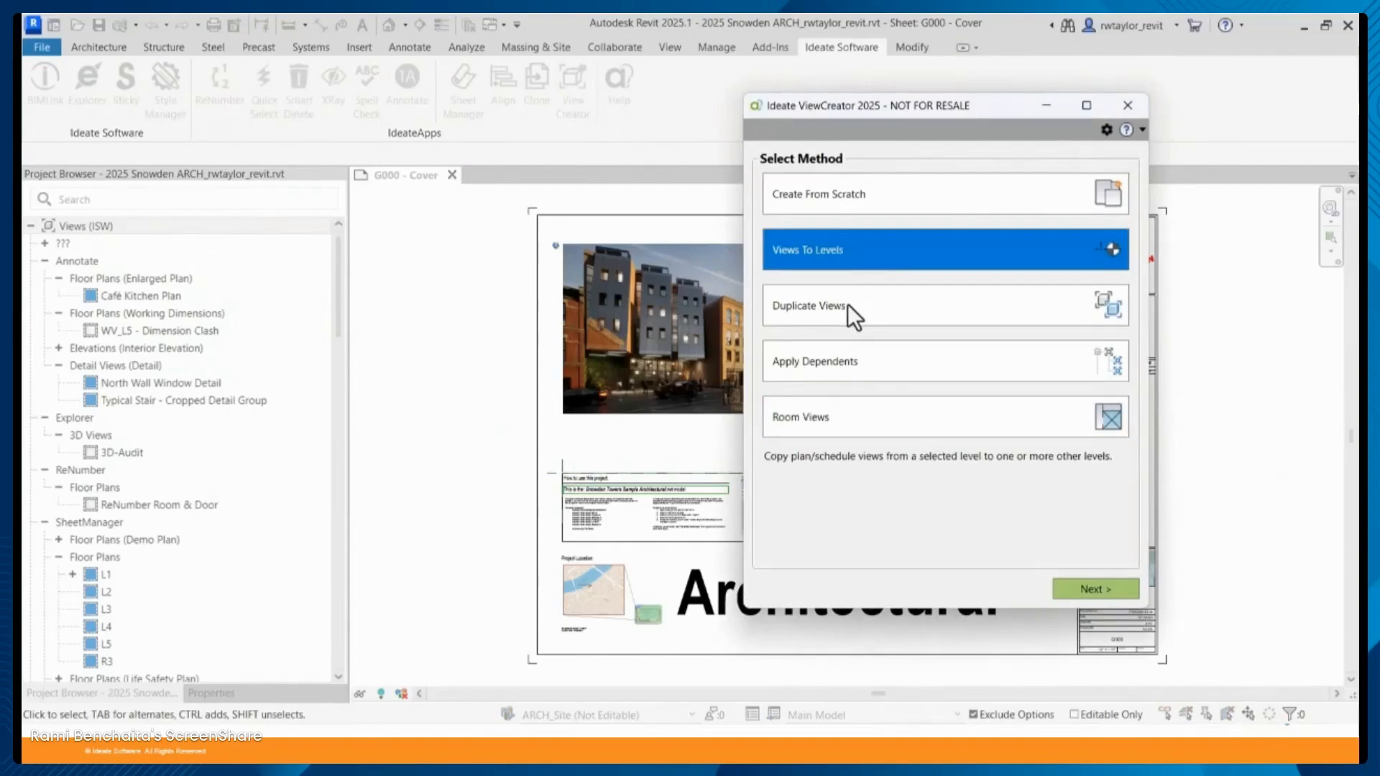
Review the Duplicate Views, Apply Dependents and Room Views methods, and select Create From Scratch as the view creation method
left_click(848, 305)
left_click(849, 364)
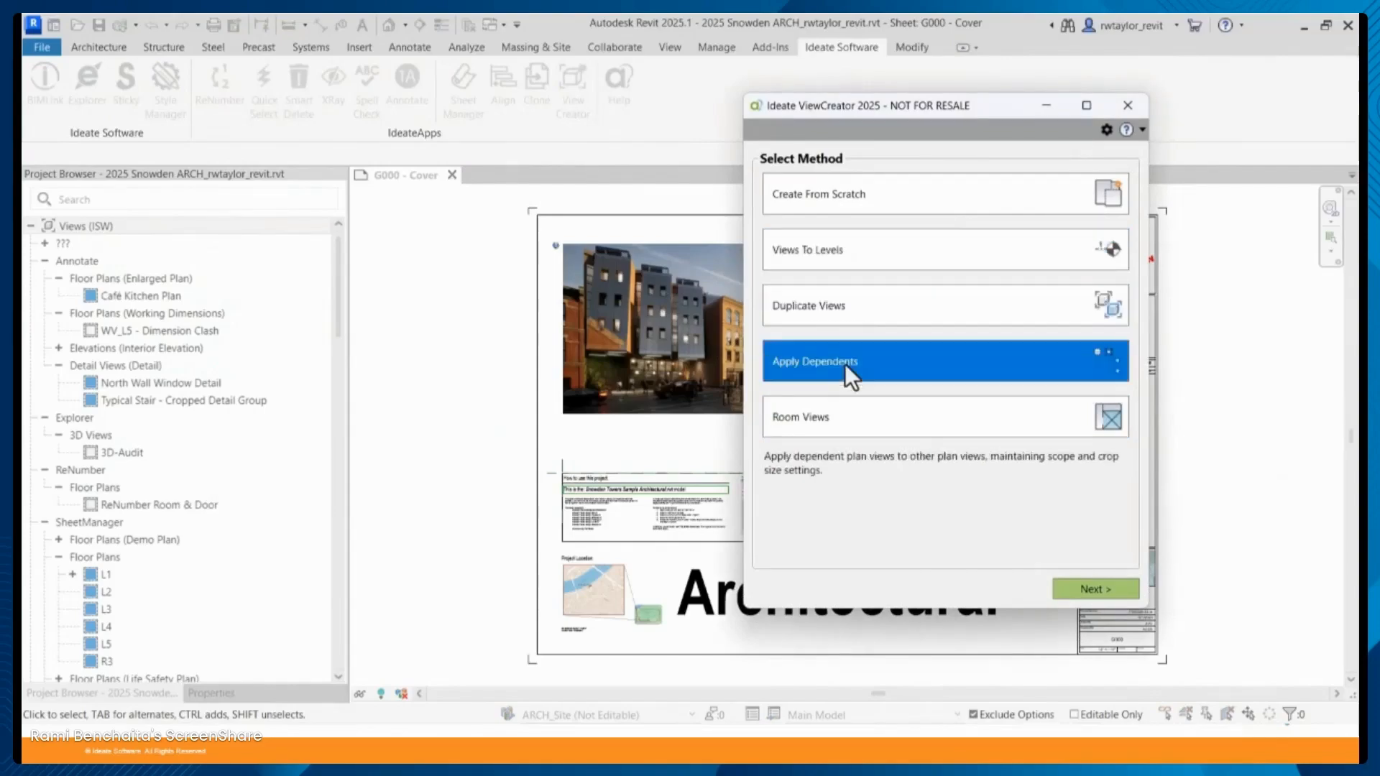
left_click(849, 419)
left_click(838, 205)
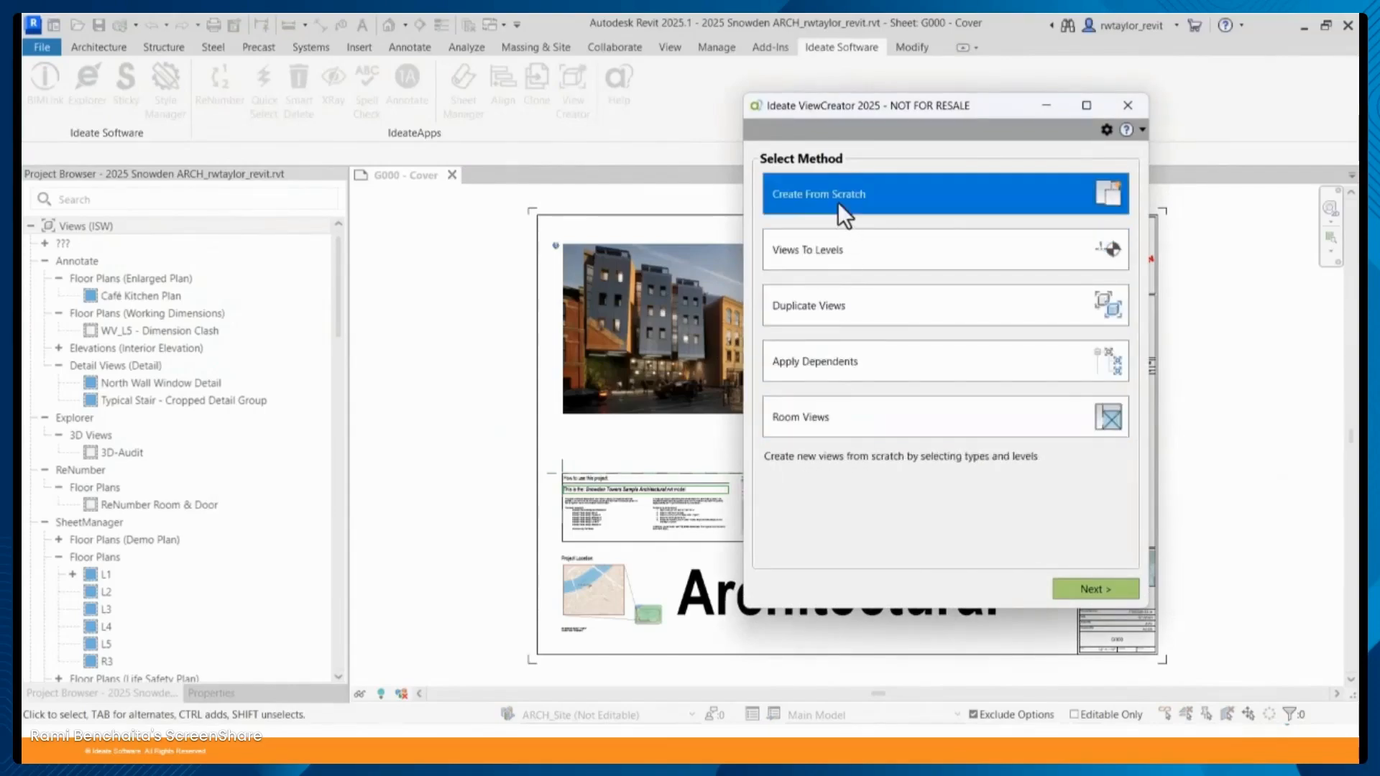
Choose the Floor Plan view type and the Architecture Plan for Complete Views template for the new views
left_click(1087, 592)
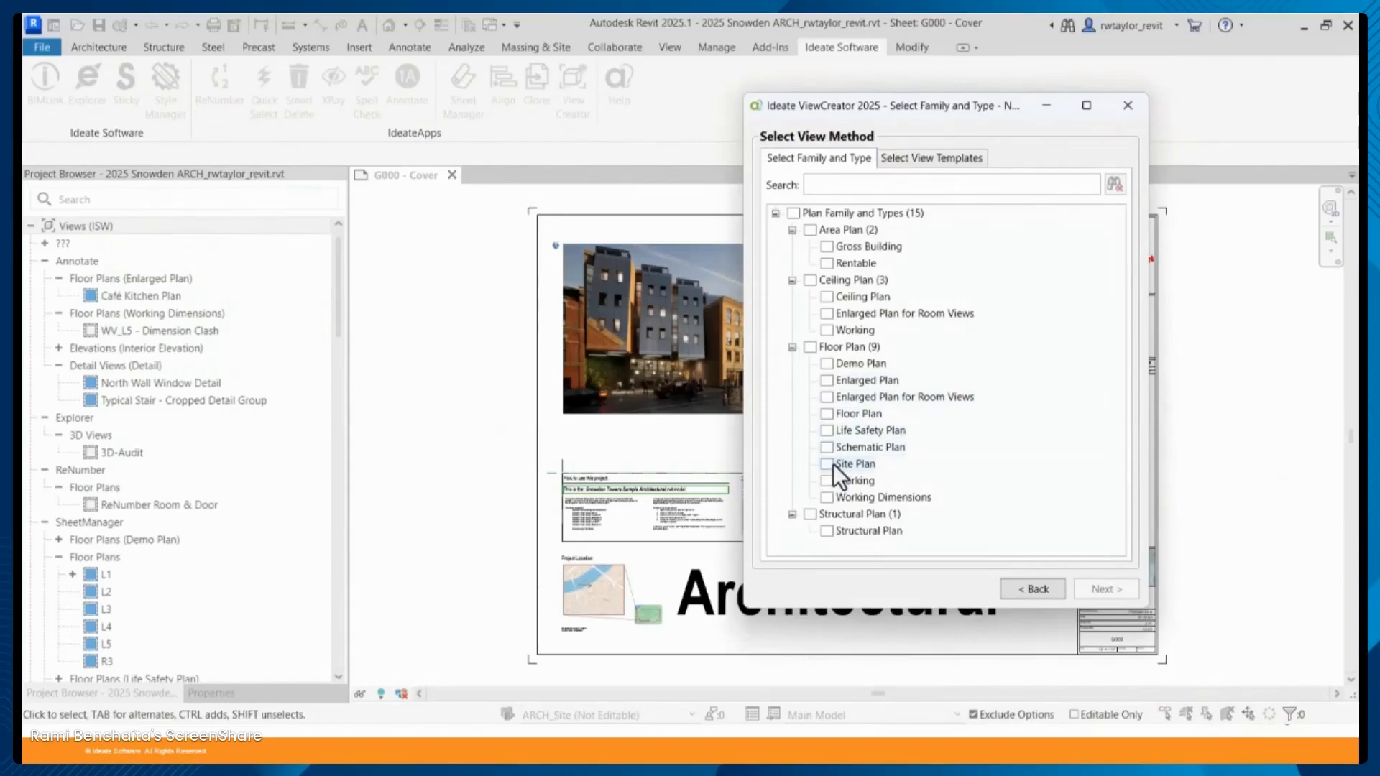
left_click(829, 415)
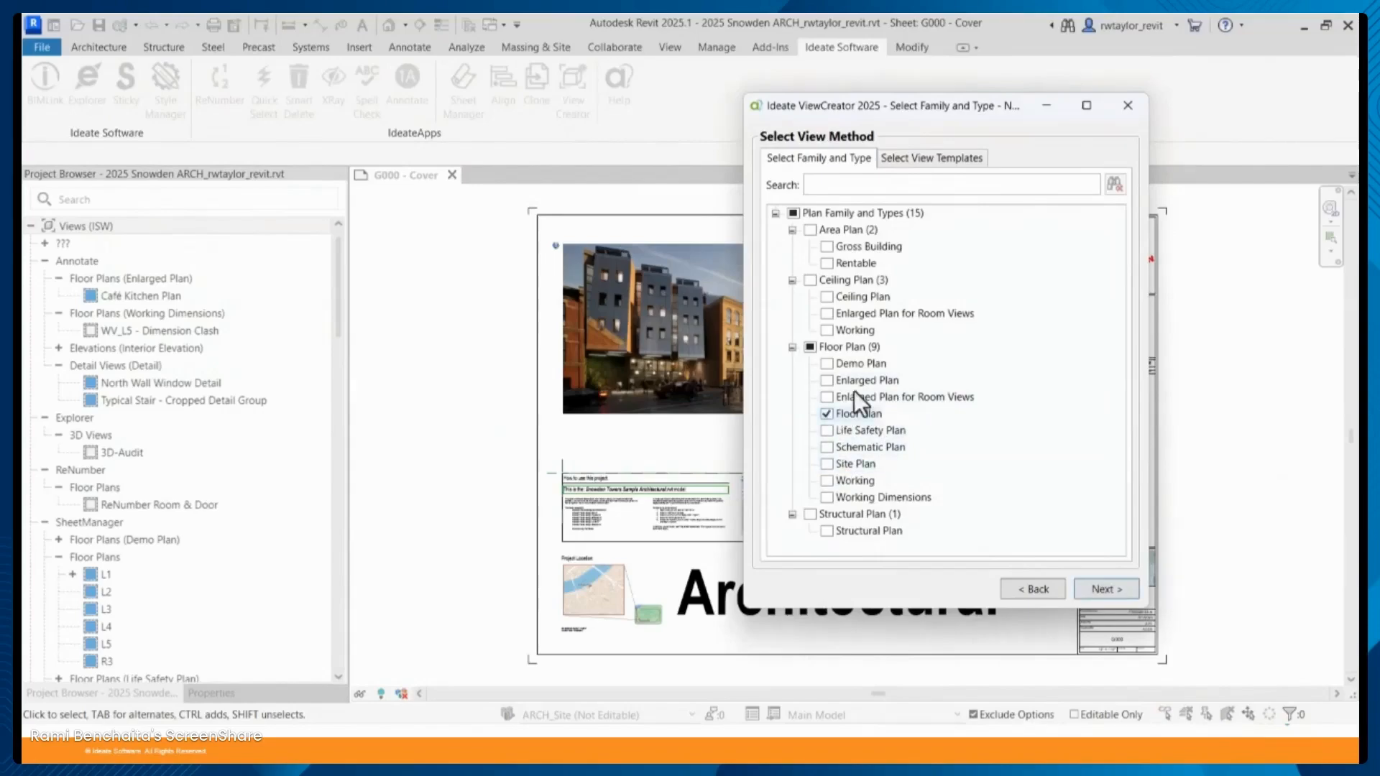
left_click(924, 158)
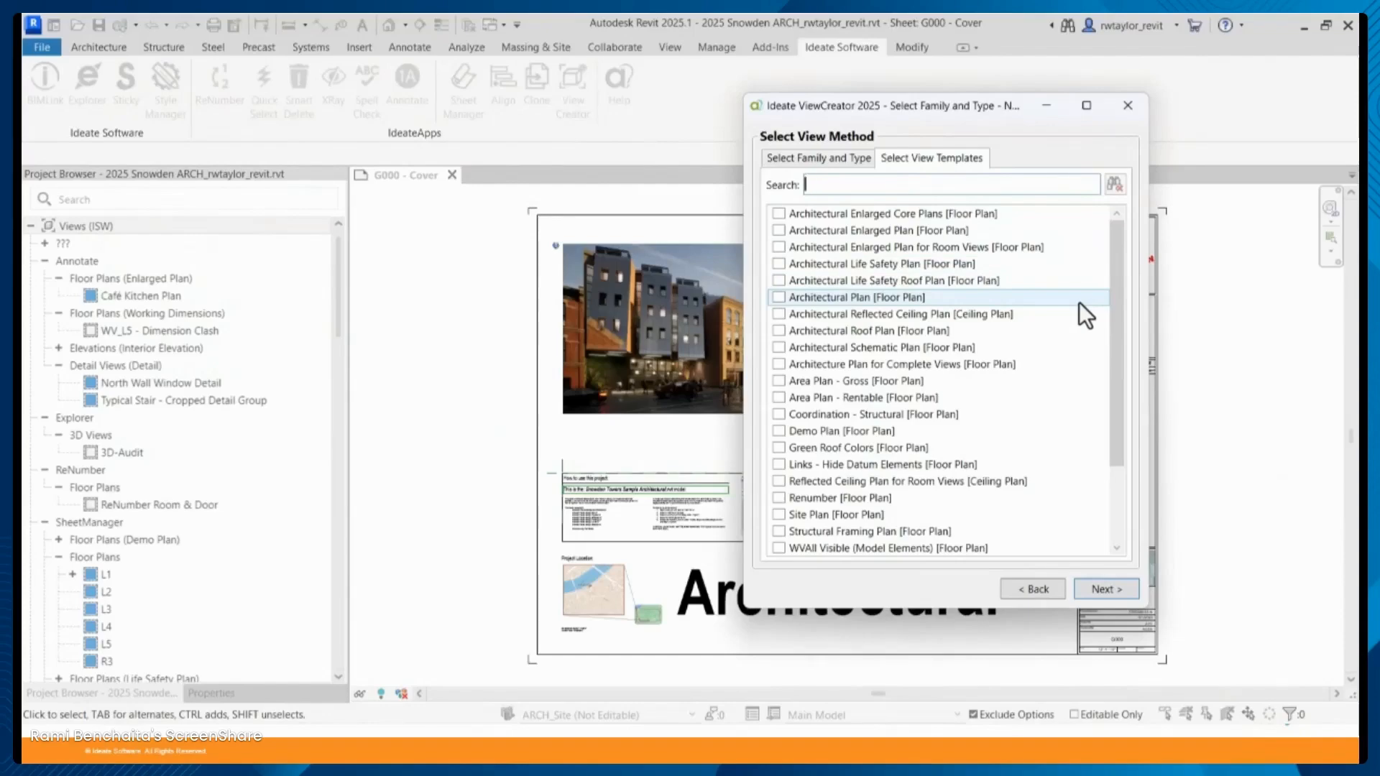
left_click(778, 364)
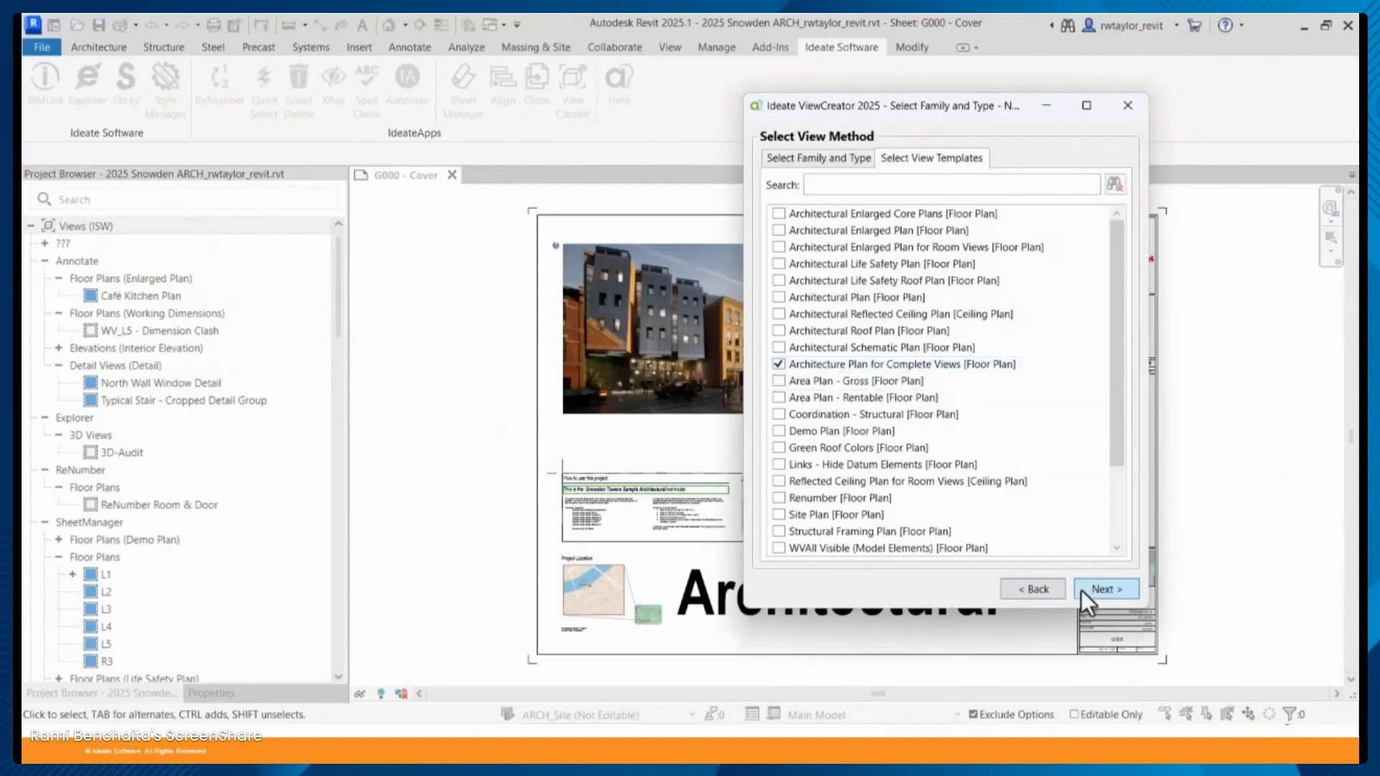
left_click(1100, 586)
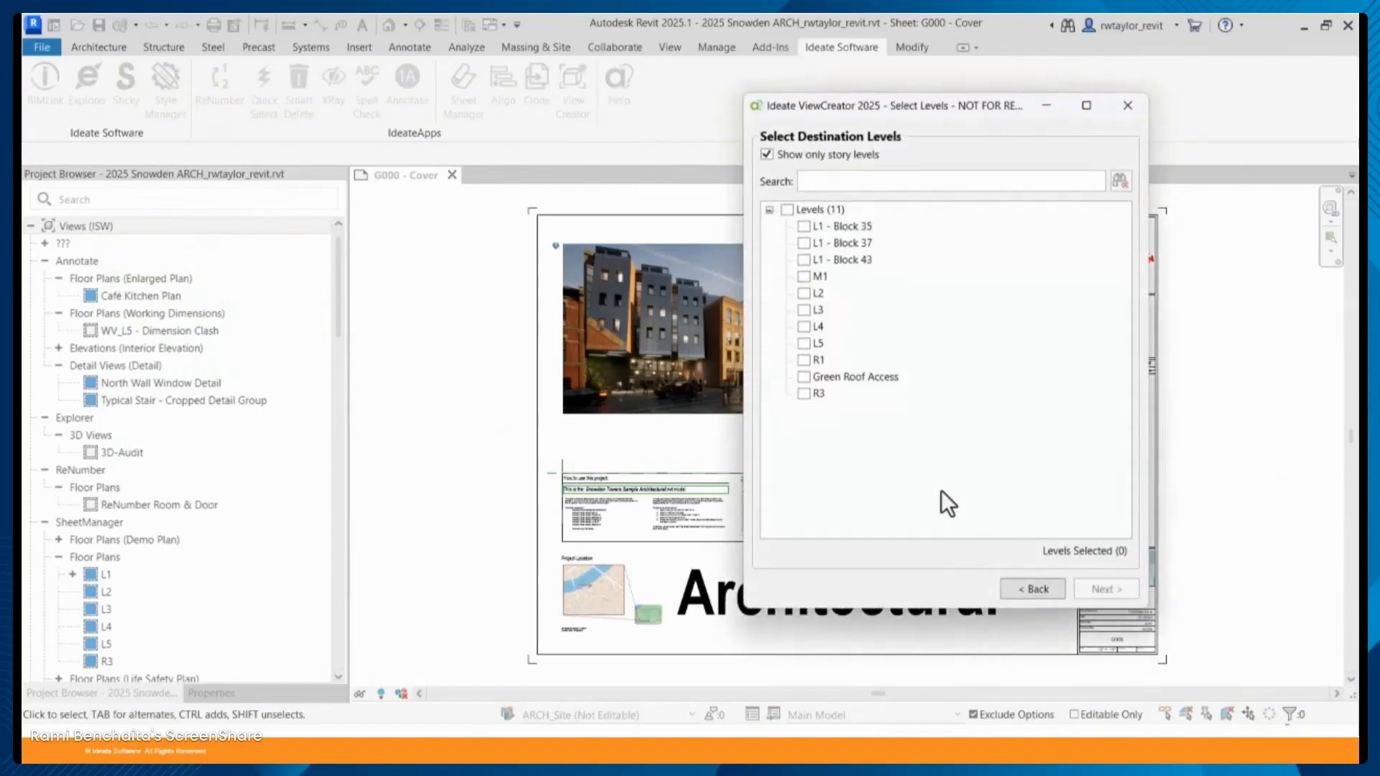
Target levels L2, L3, L4 and L5 with the Views Overall scope box and generate the view preview
left_click(803, 294)
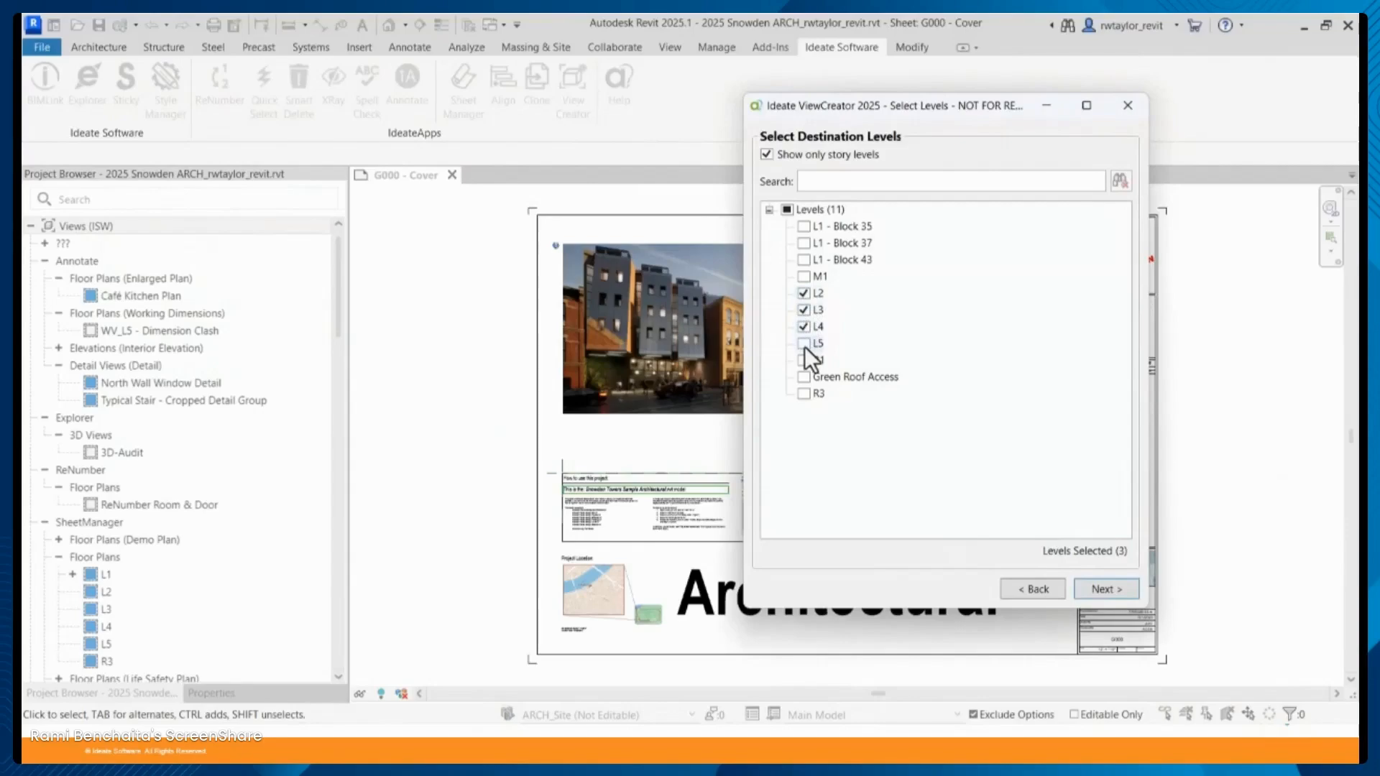
left_click(1102, 593)
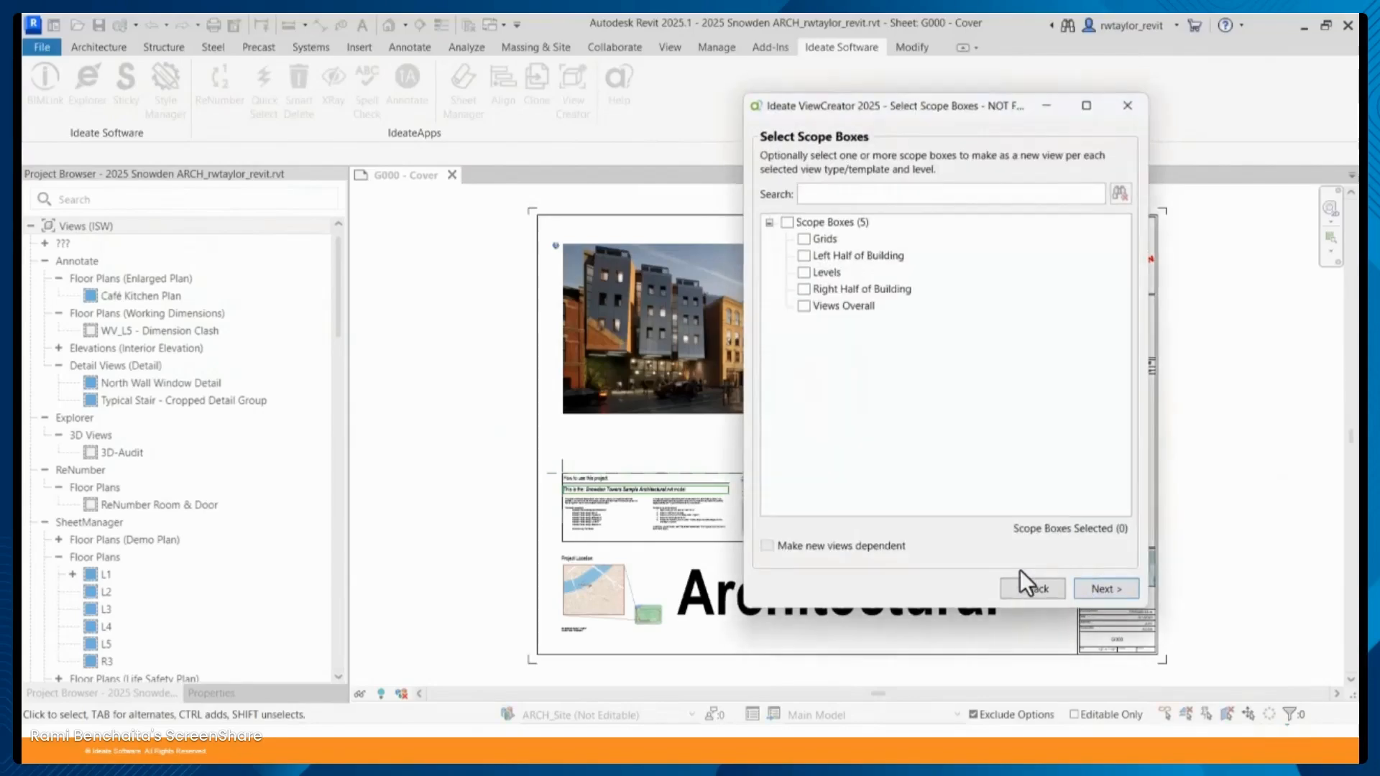
left_click(803, 306)
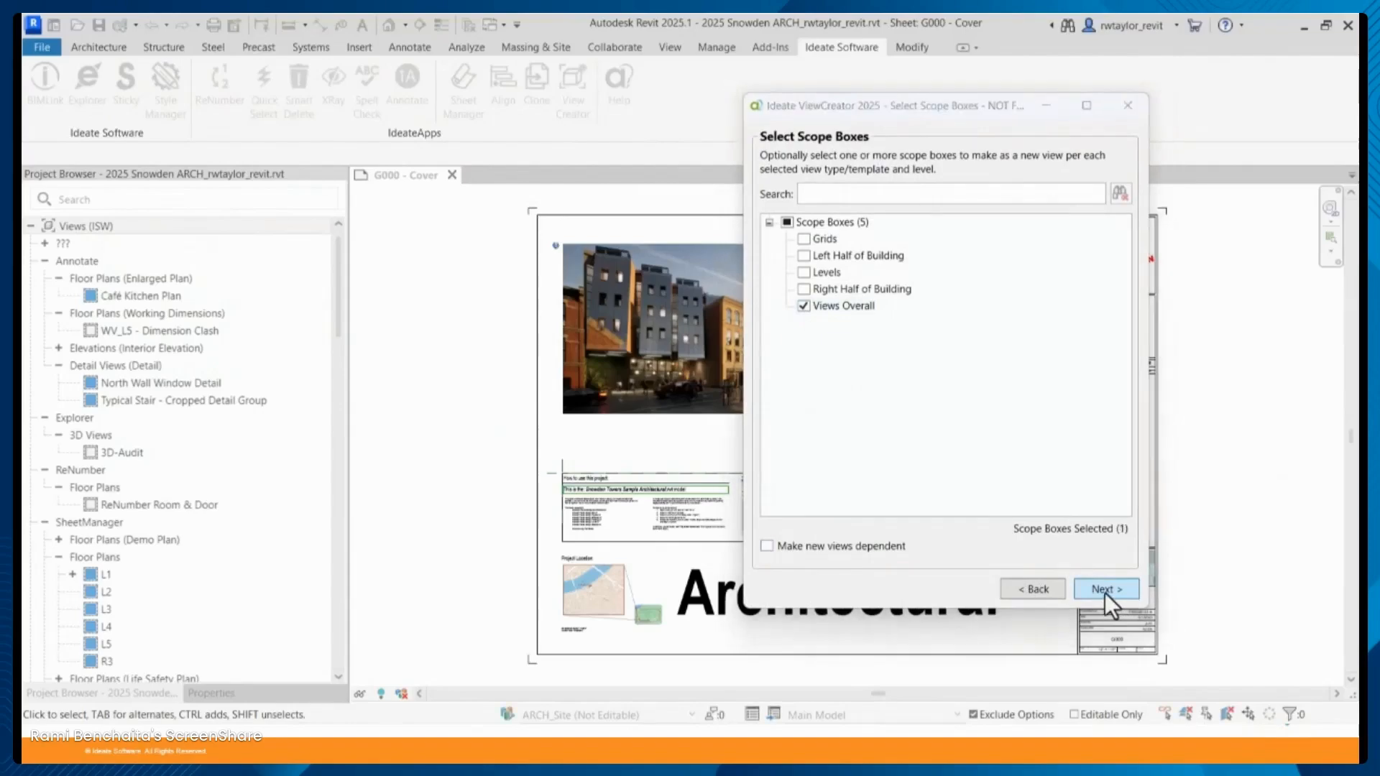
left_click(1105, 590)
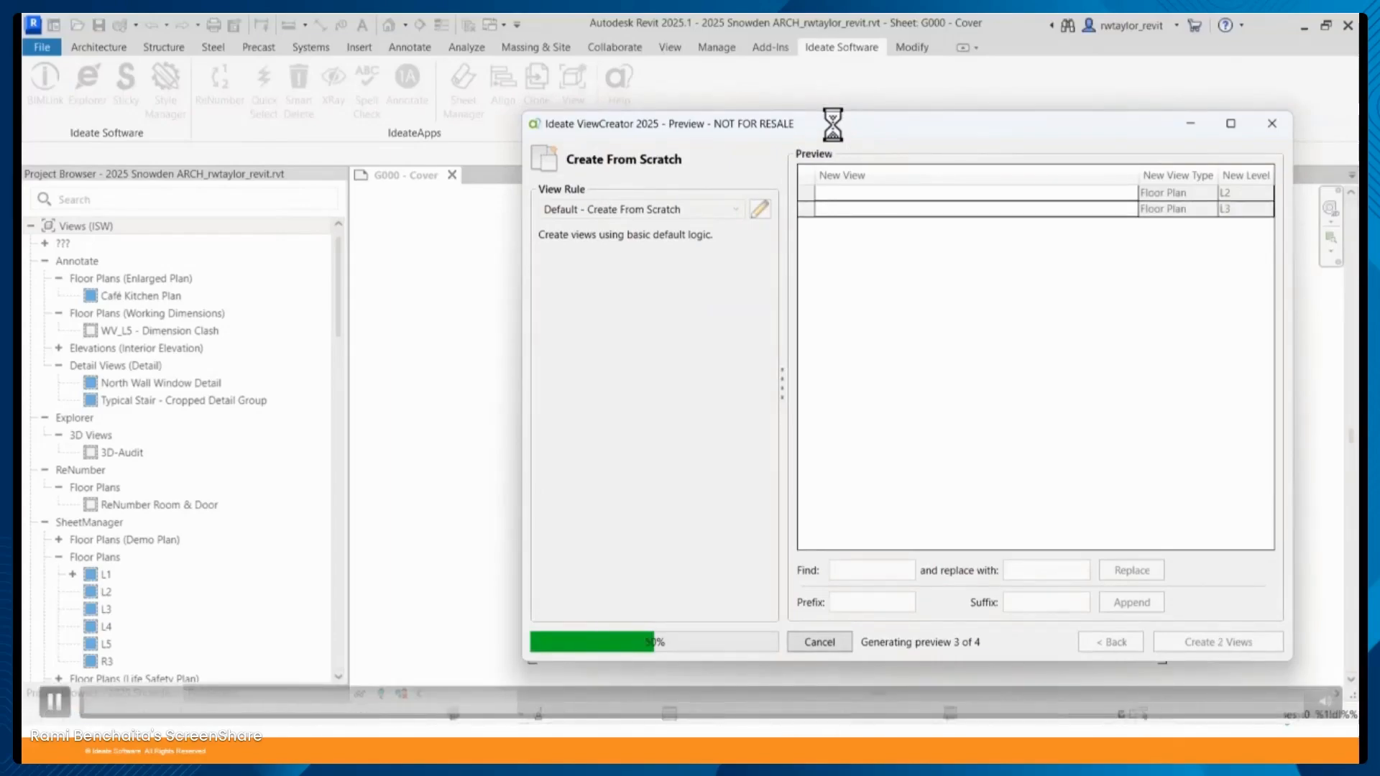
Replace "Overall" with "Complete" in the new view names and create the four views
left_click(855, 569)
type("O")
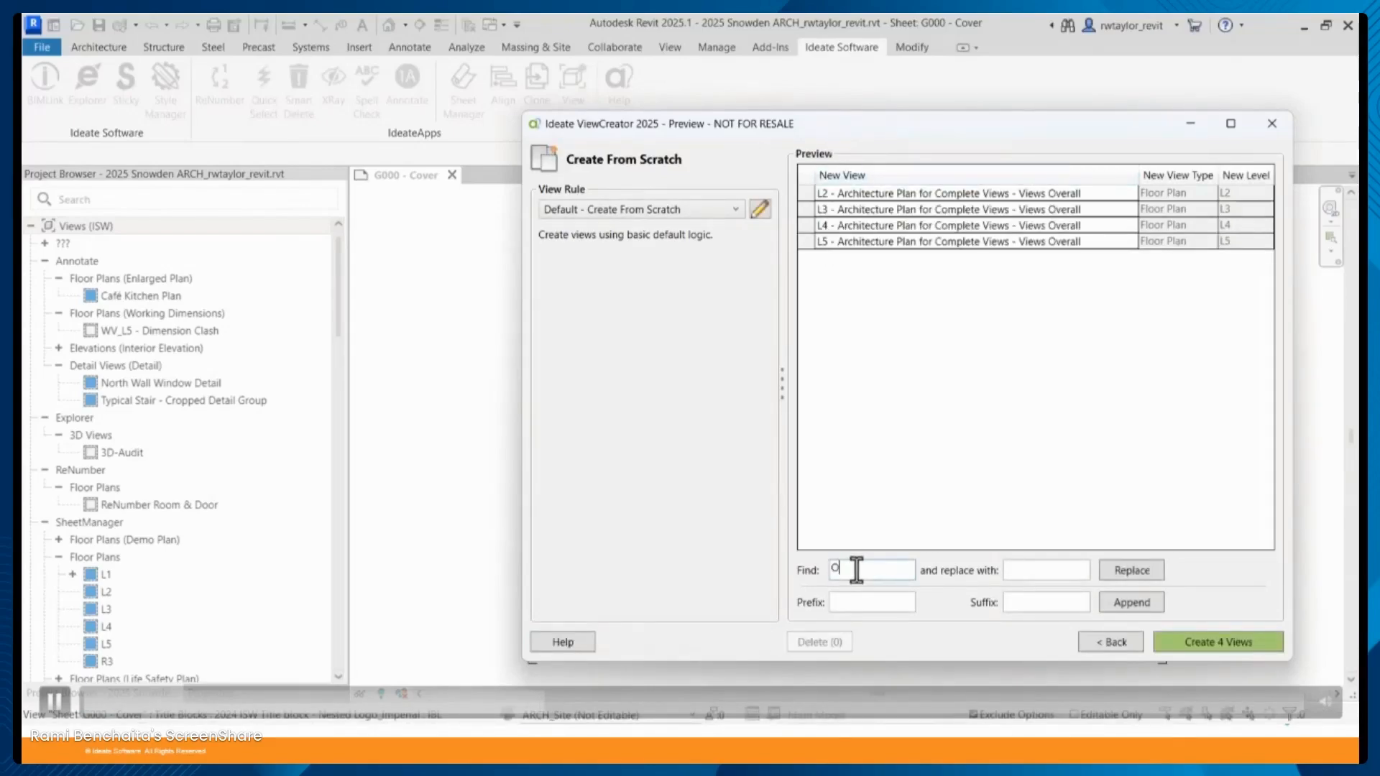
type("verall")
key("Tab")
type("Complete")
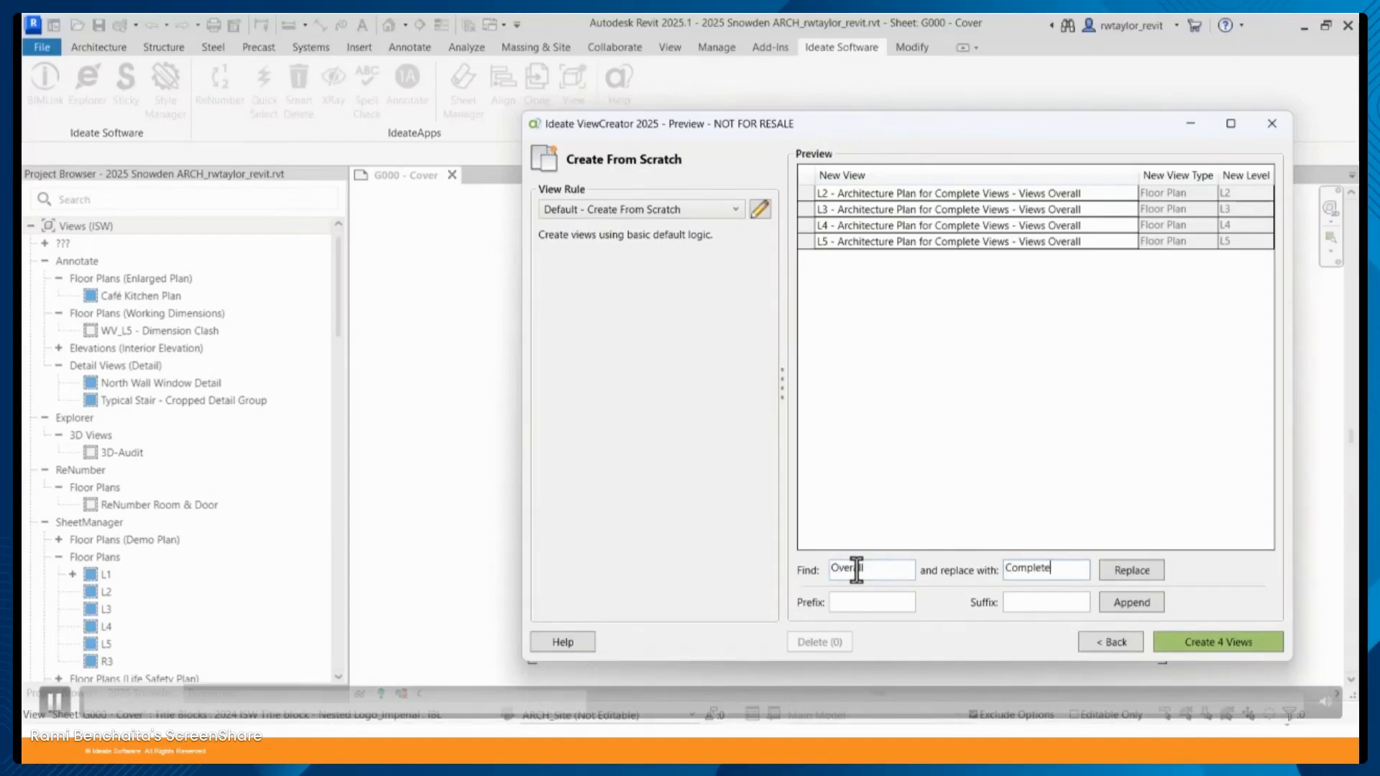
left_click(1118, 575)
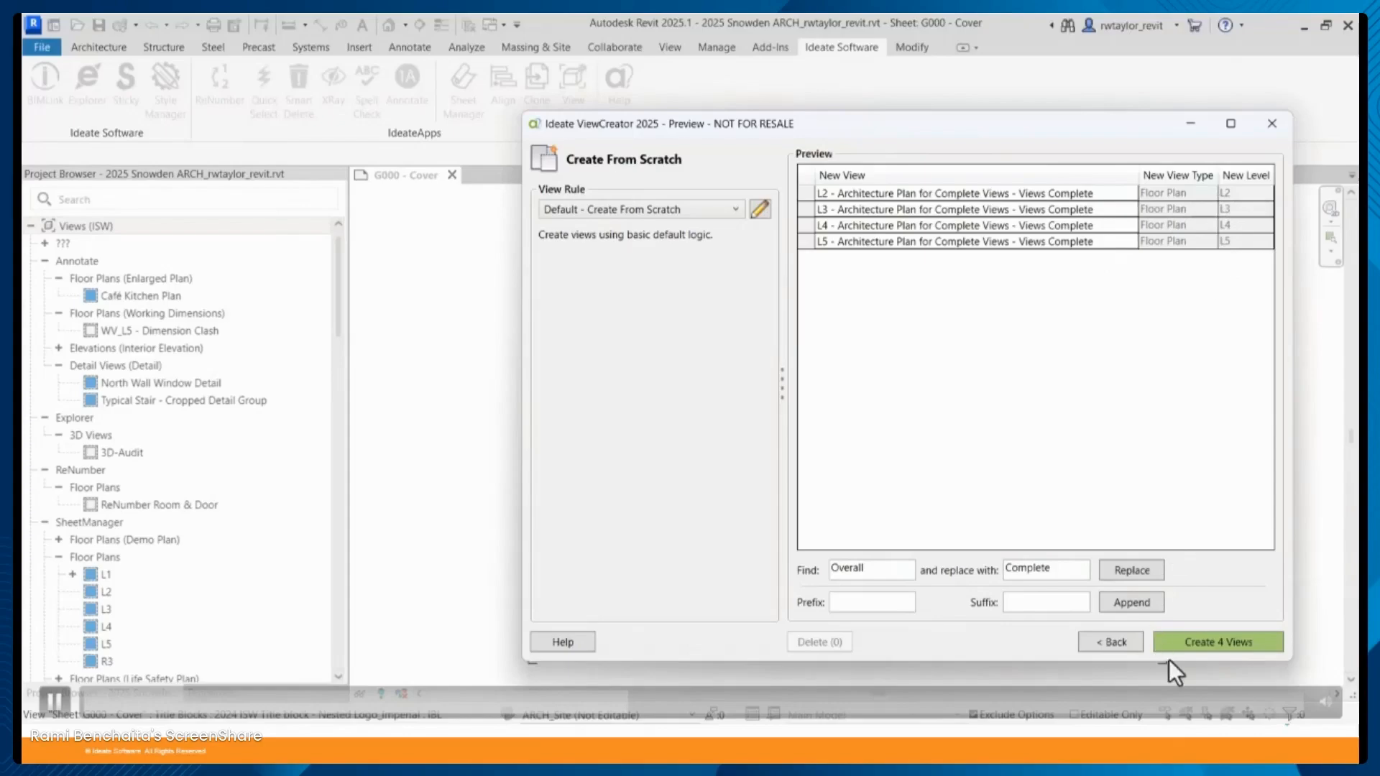
left_click(1183, 645)
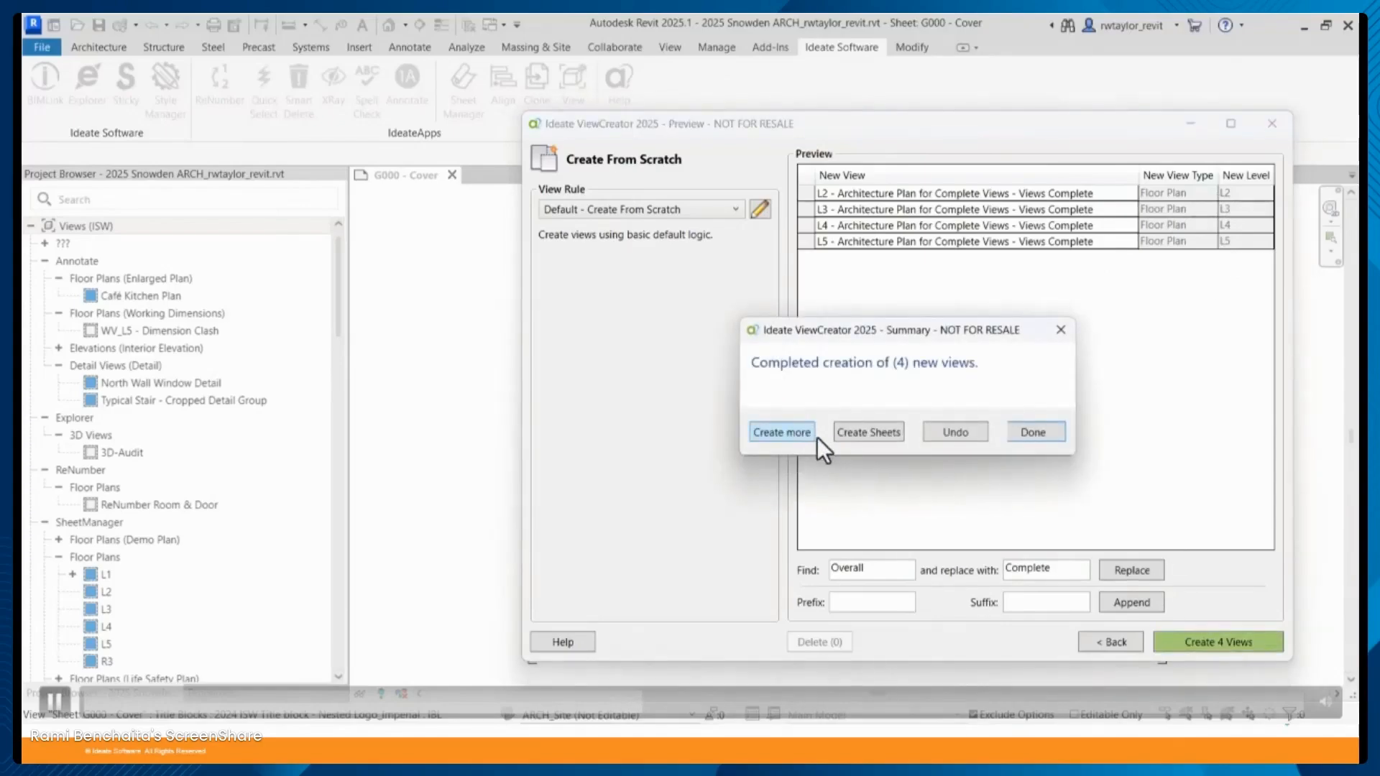
Start creating sheets for the new views, using the 2024 ISW Title block - Nested Logo_Imperial : IAP title block
left_click(847, 432)
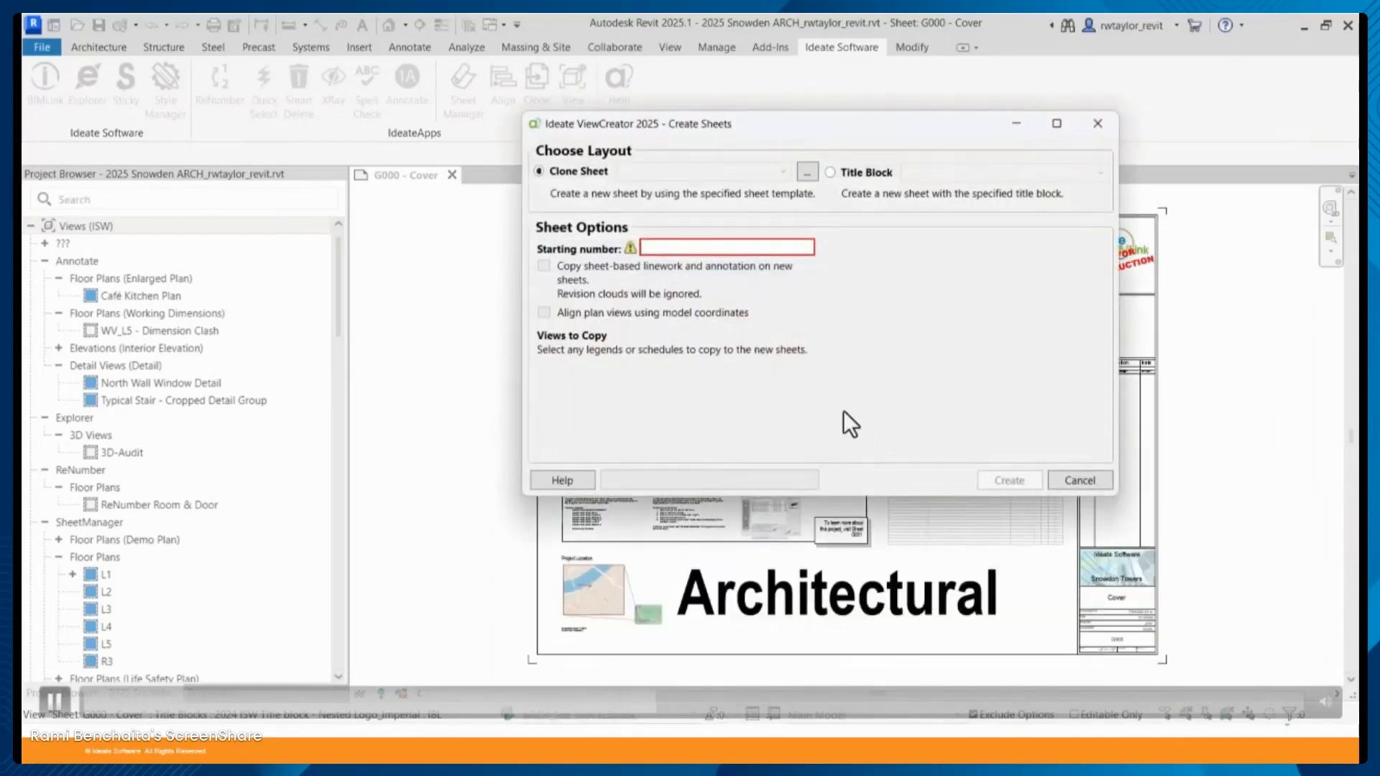
left_click(832, 173)
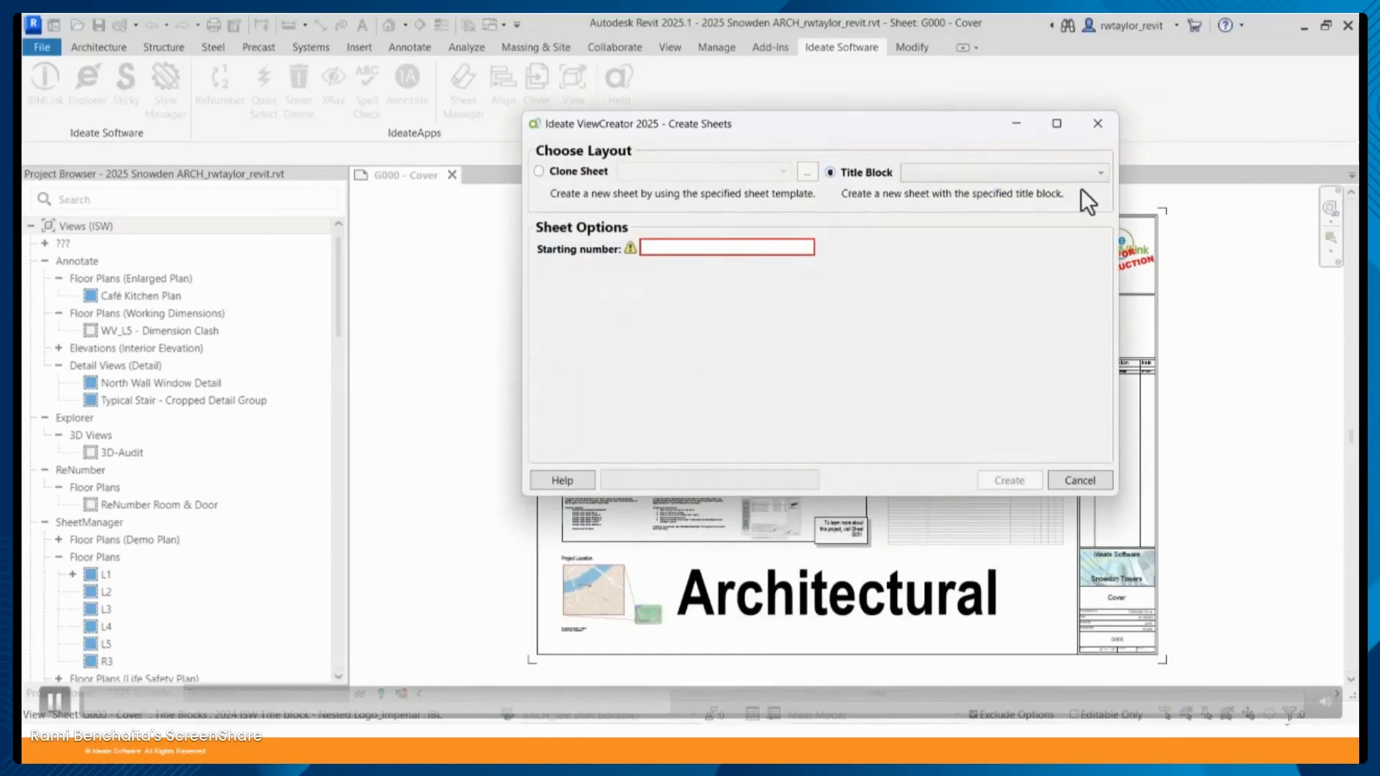
left_click(1099, 173)
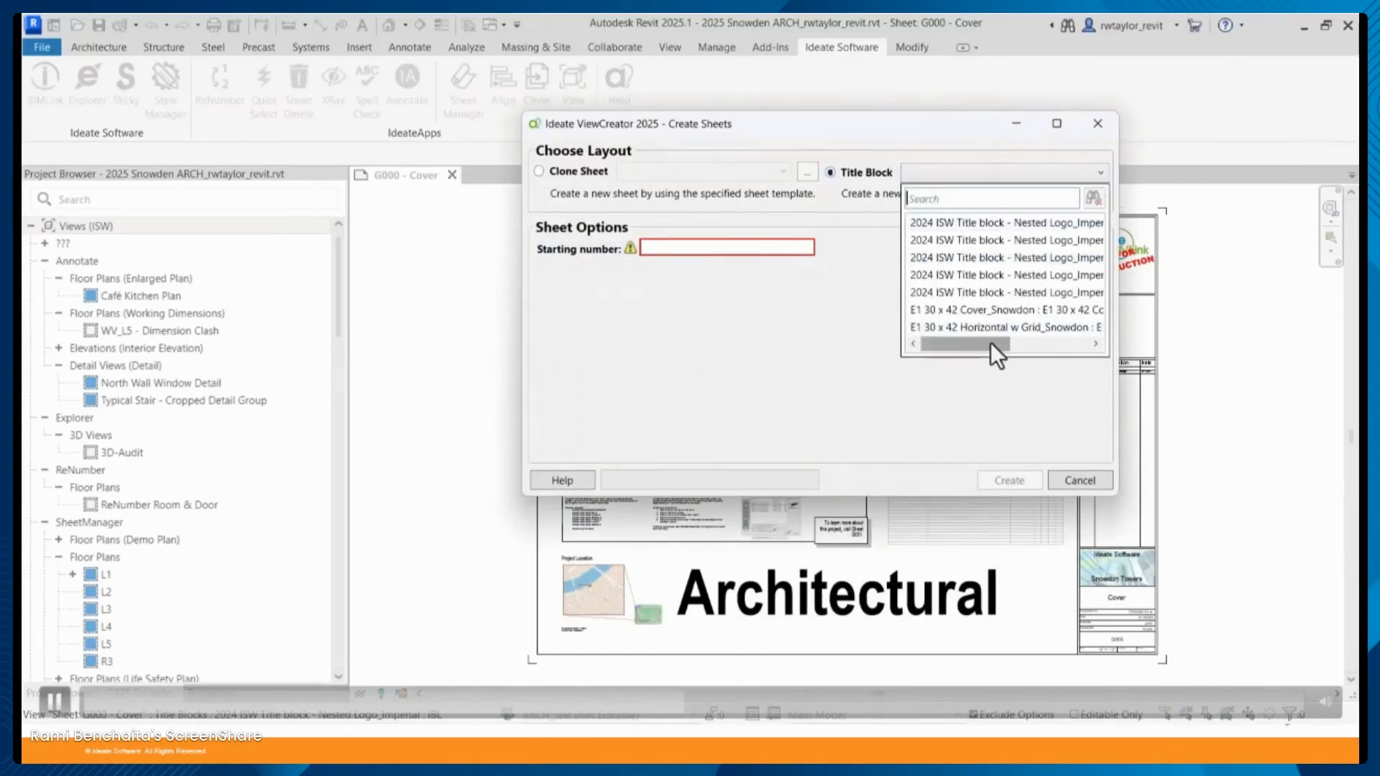
left_click_drag(991, 342, 1067, 342)
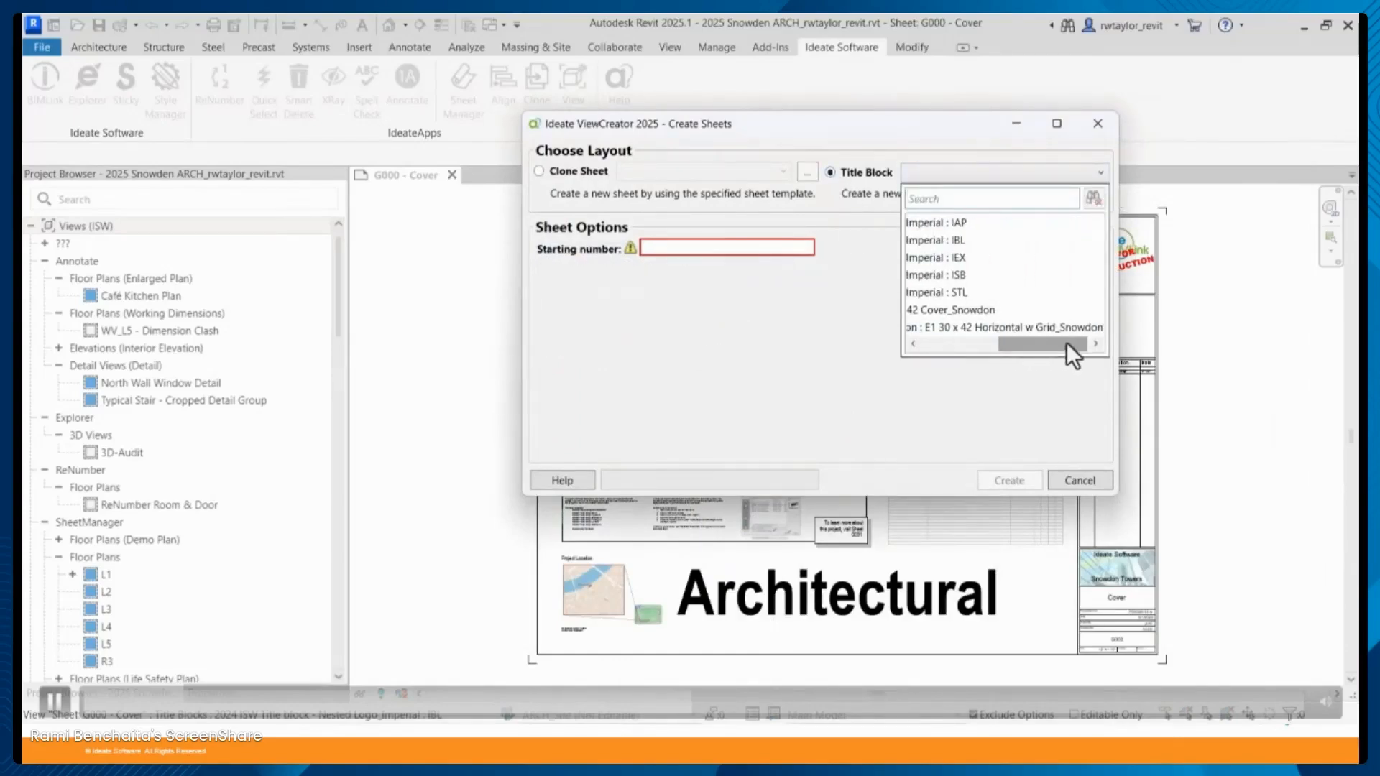
left_click(921, 222)
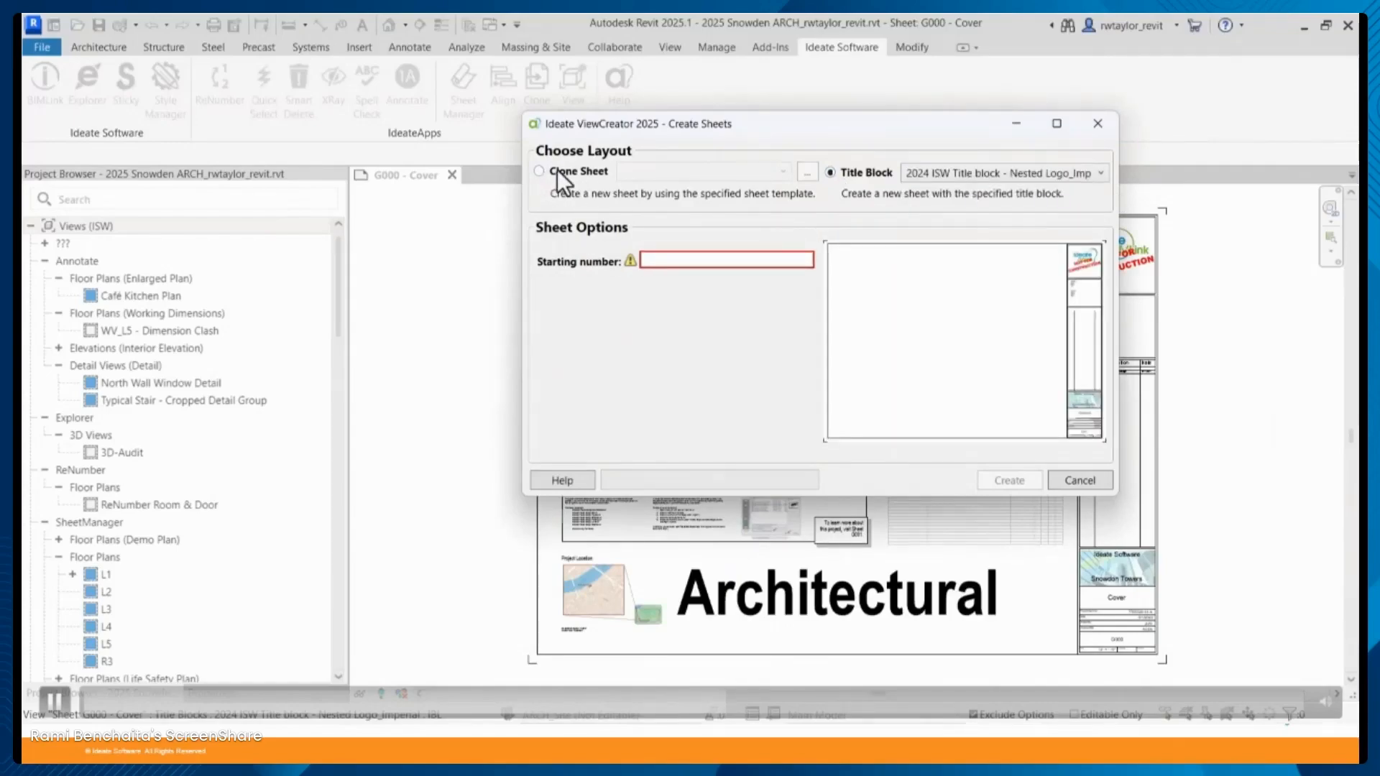
Set the starting sheet number to A160 and create the sheets with the proposed numbers and names
left_click(683, 260)
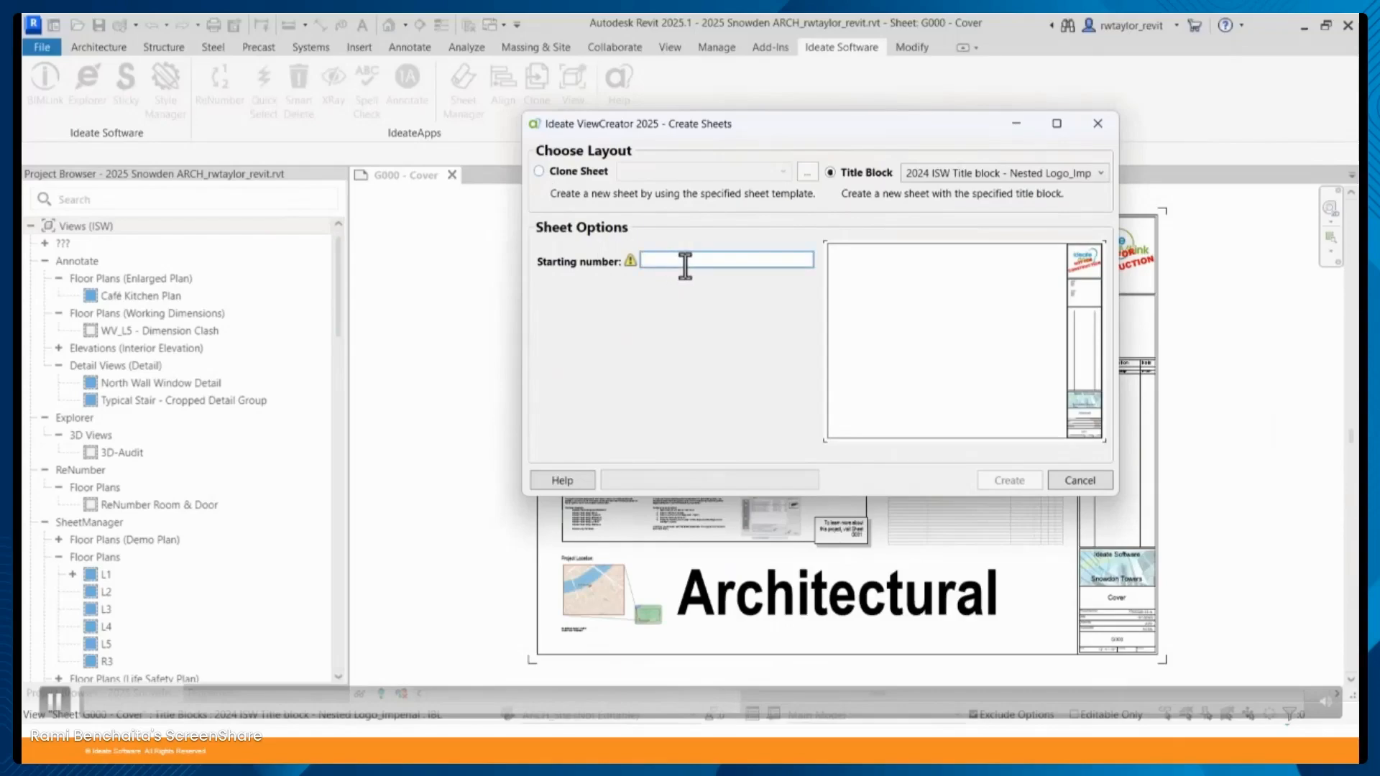
type("A160")
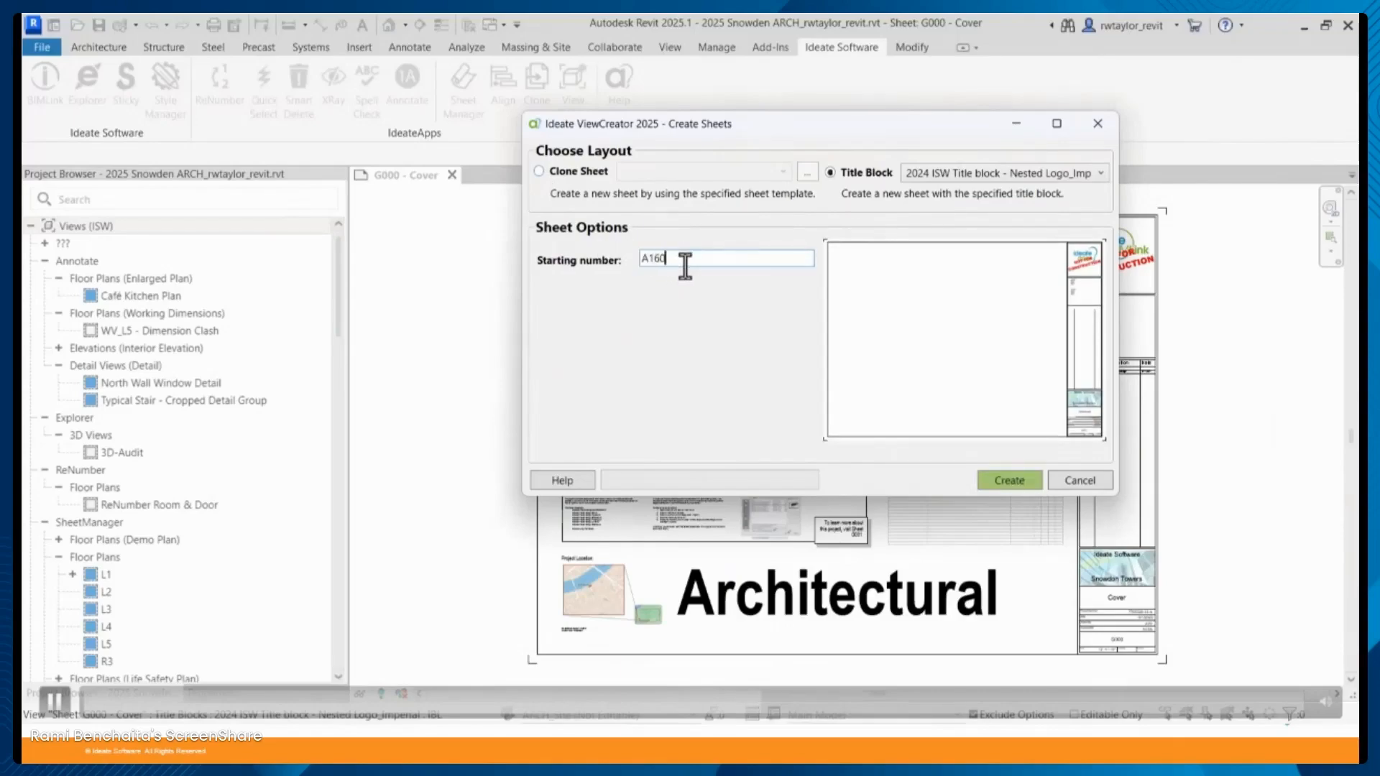
key("Tab")
left_click(995, 484)
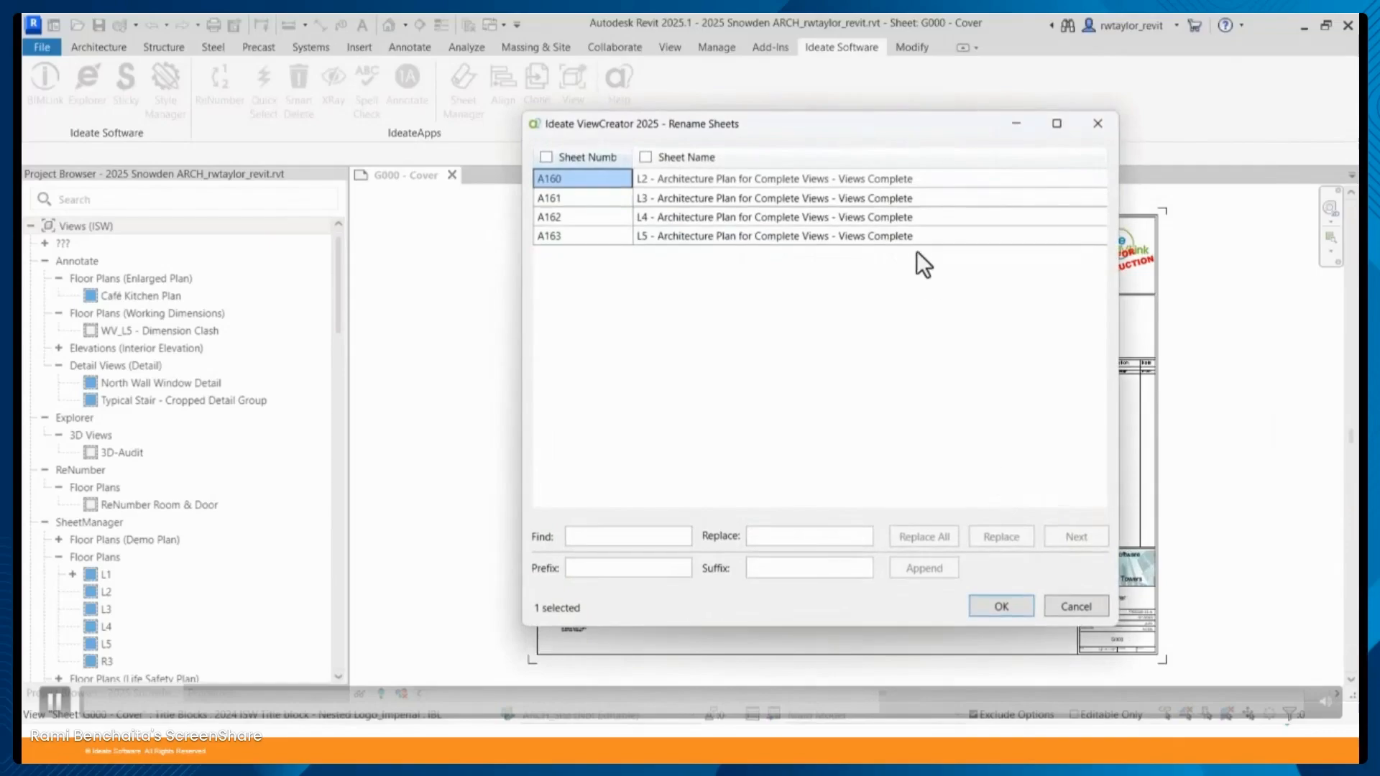
left_click(990, 608)
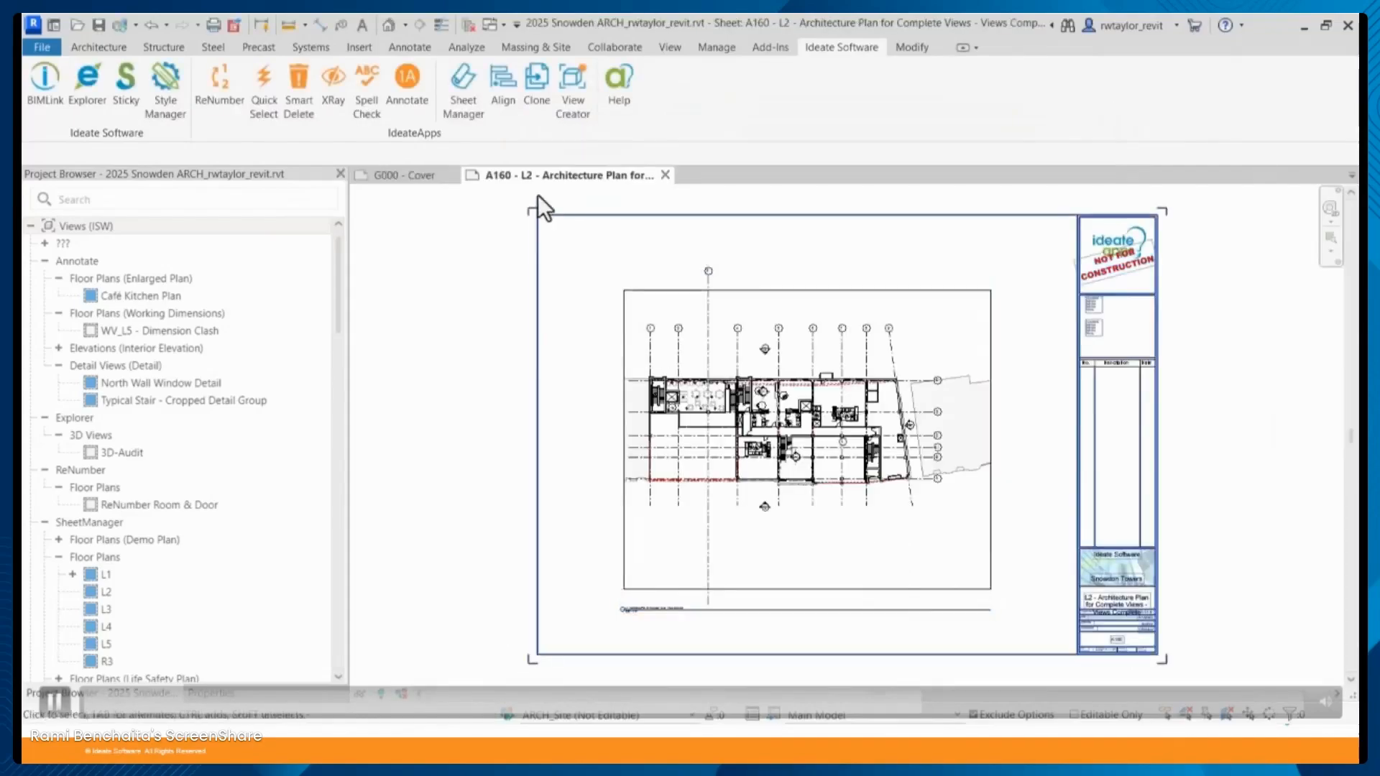
Open Ideate SheetManager and view the new sheets A161, A162 and A163
left_click(463, 106)
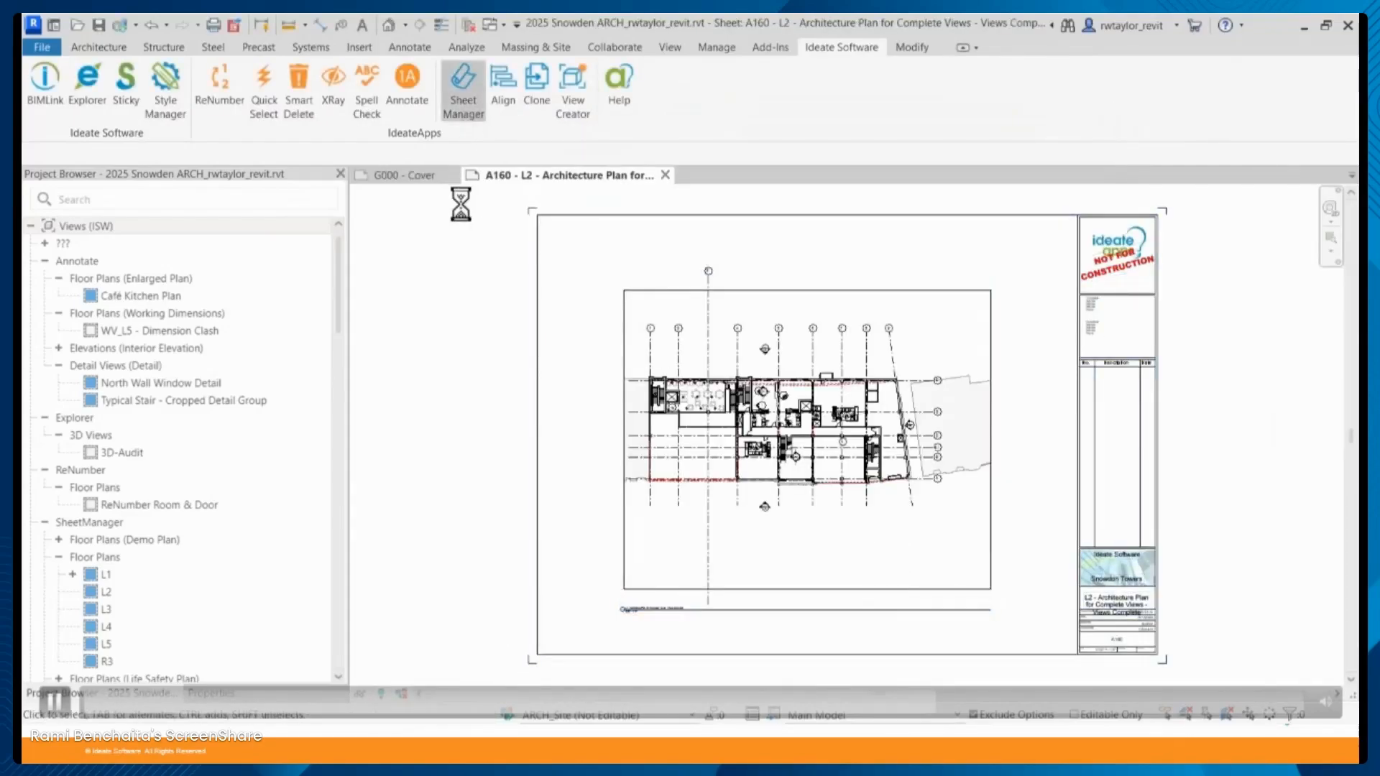
left_click_drag(660, 135, 281, 90)
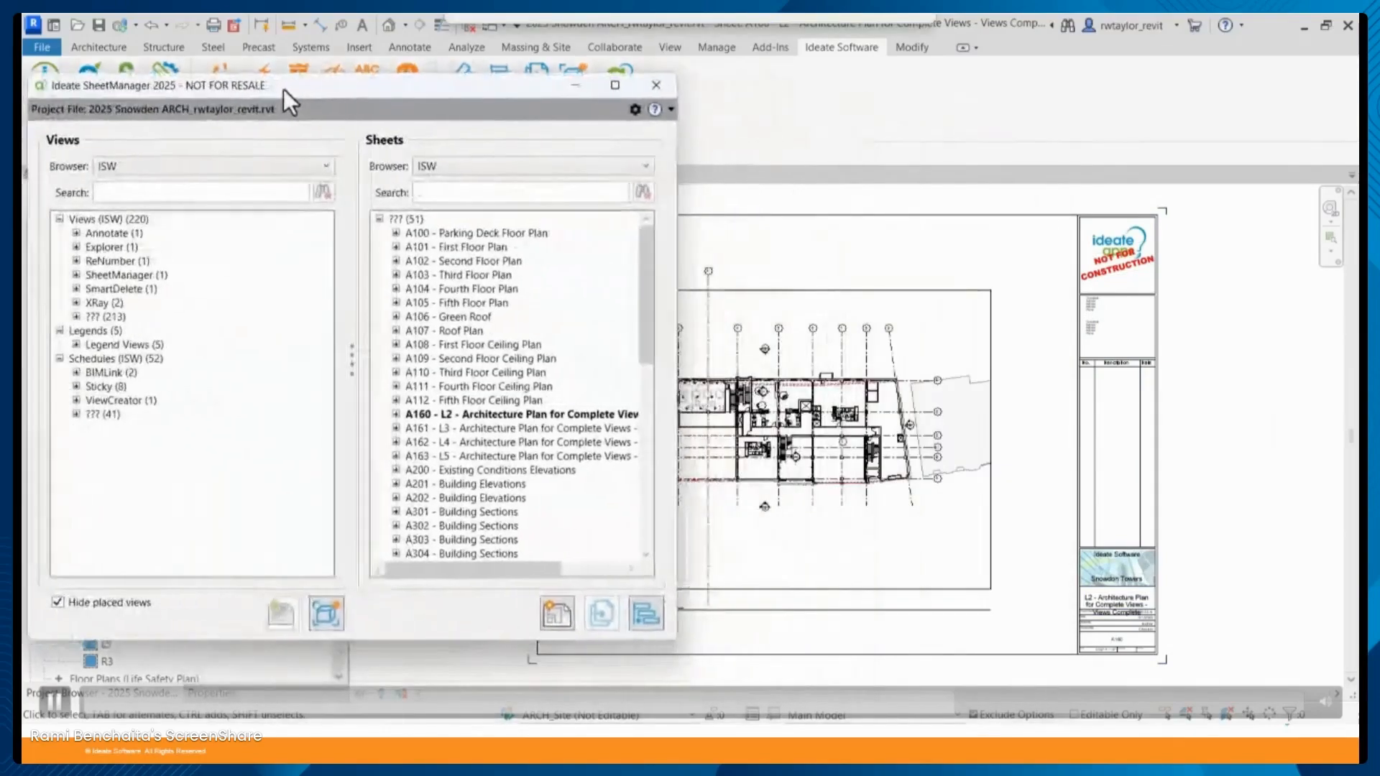
double_click(477, 430)
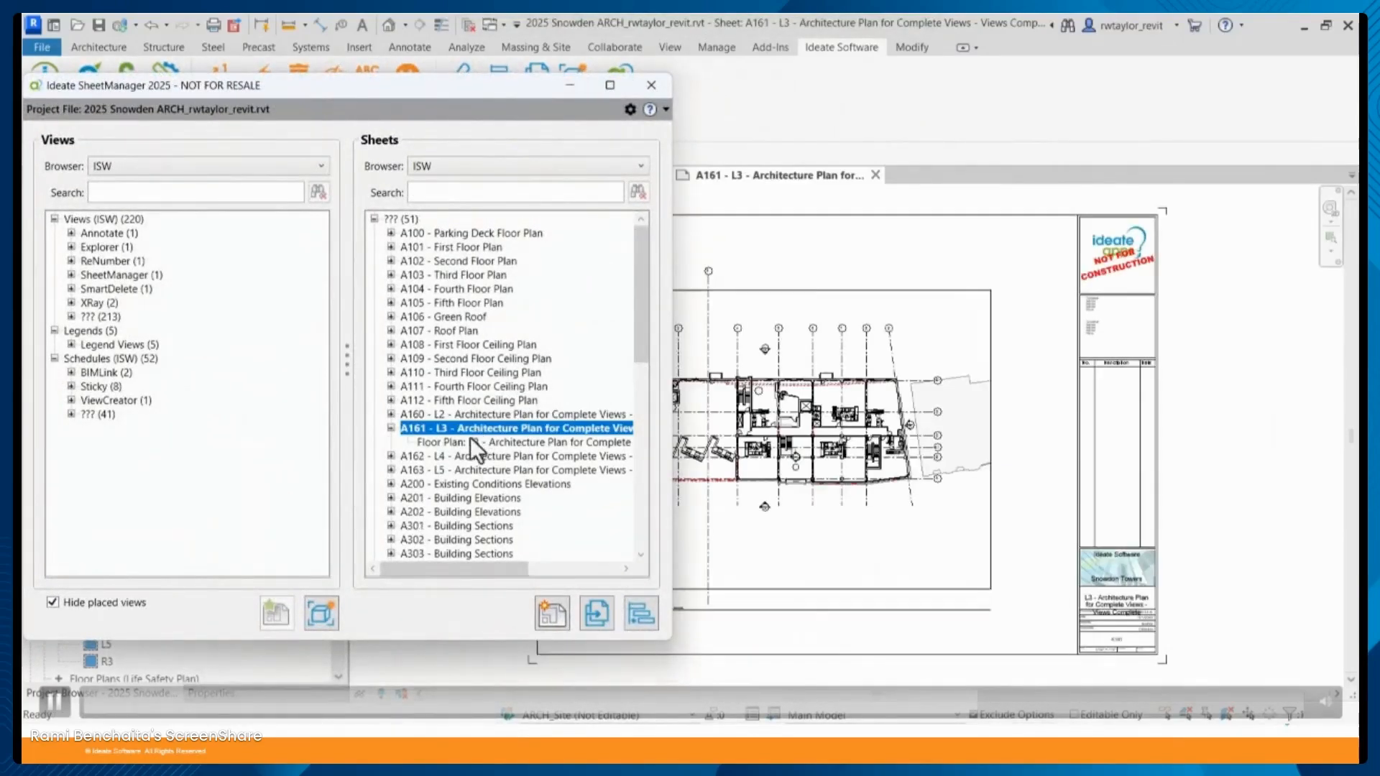
double_click(467, 458)
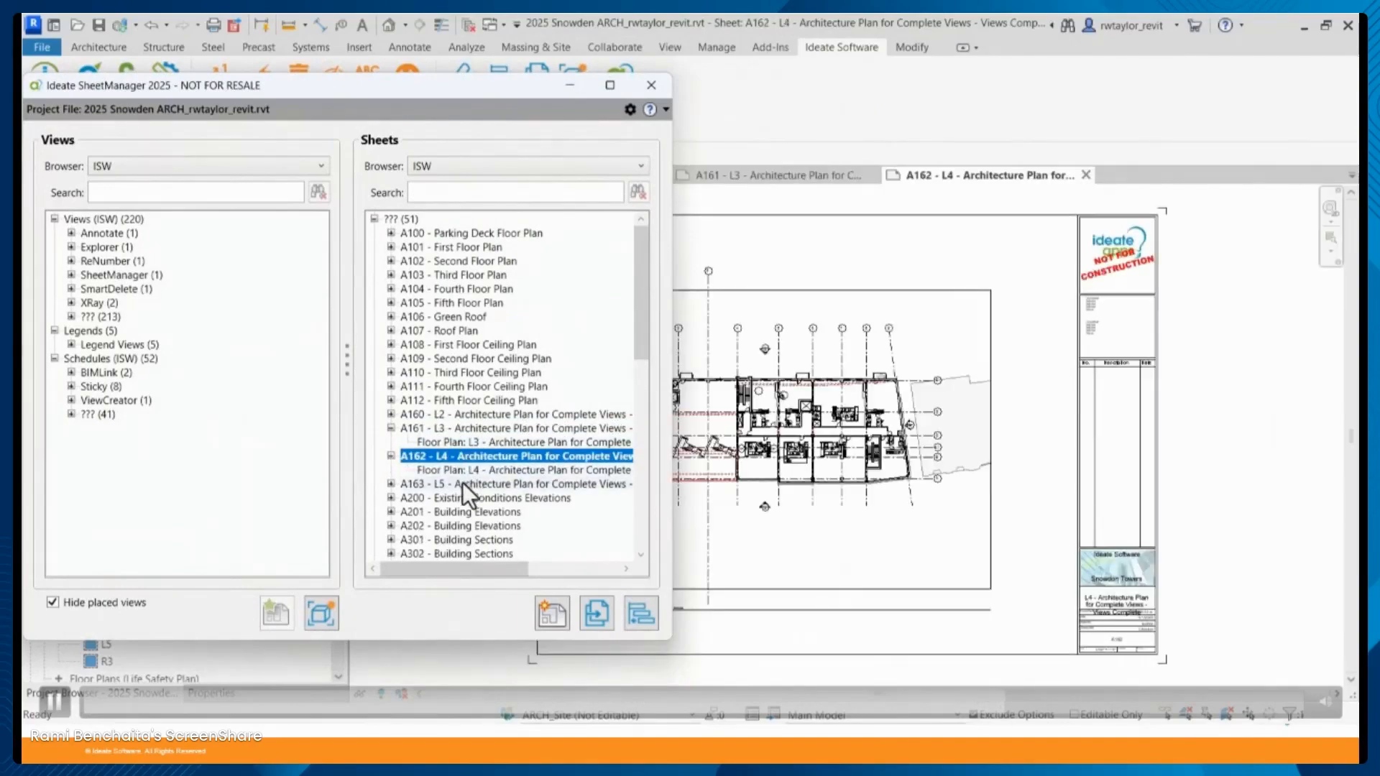
double_click(462, 485)
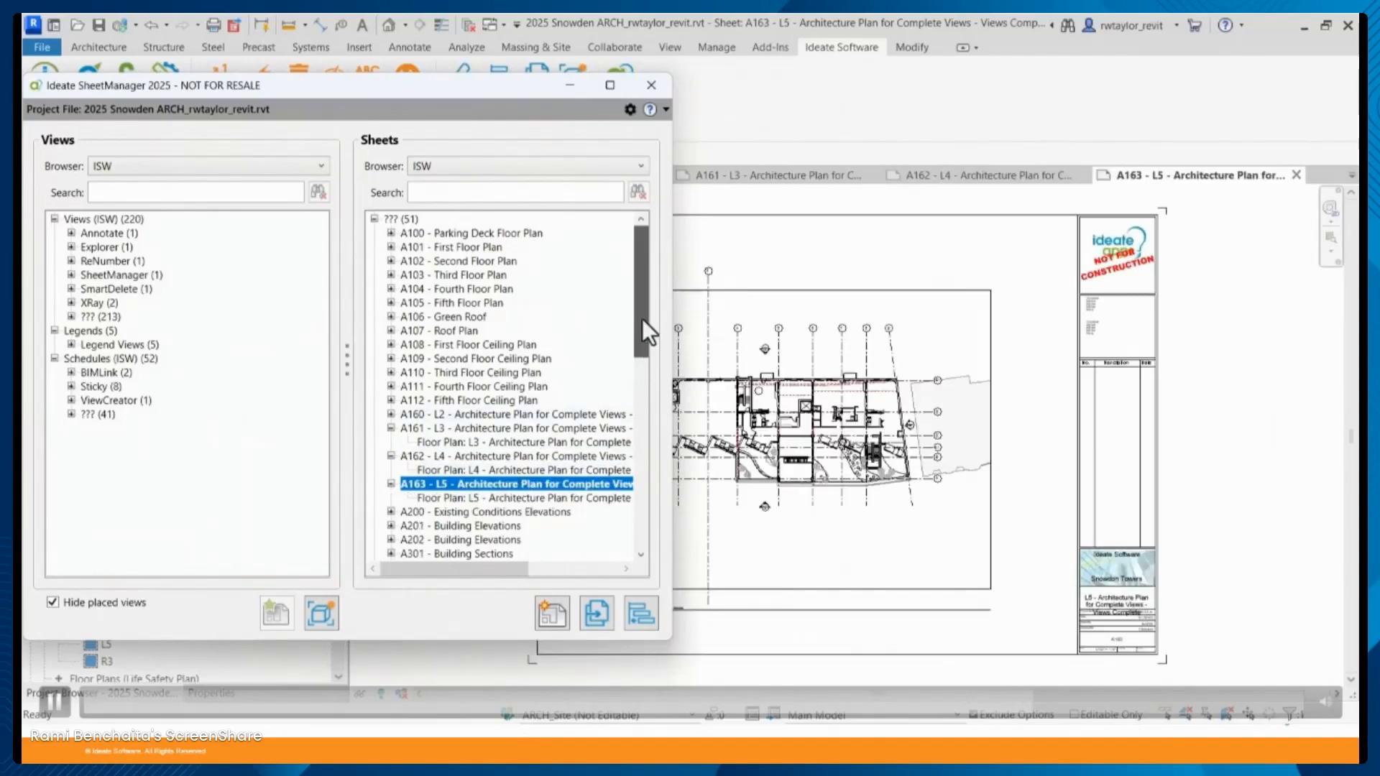
Select sheets A100 through A163 in the sheet list and open them for renaming
left_click(459, 234)
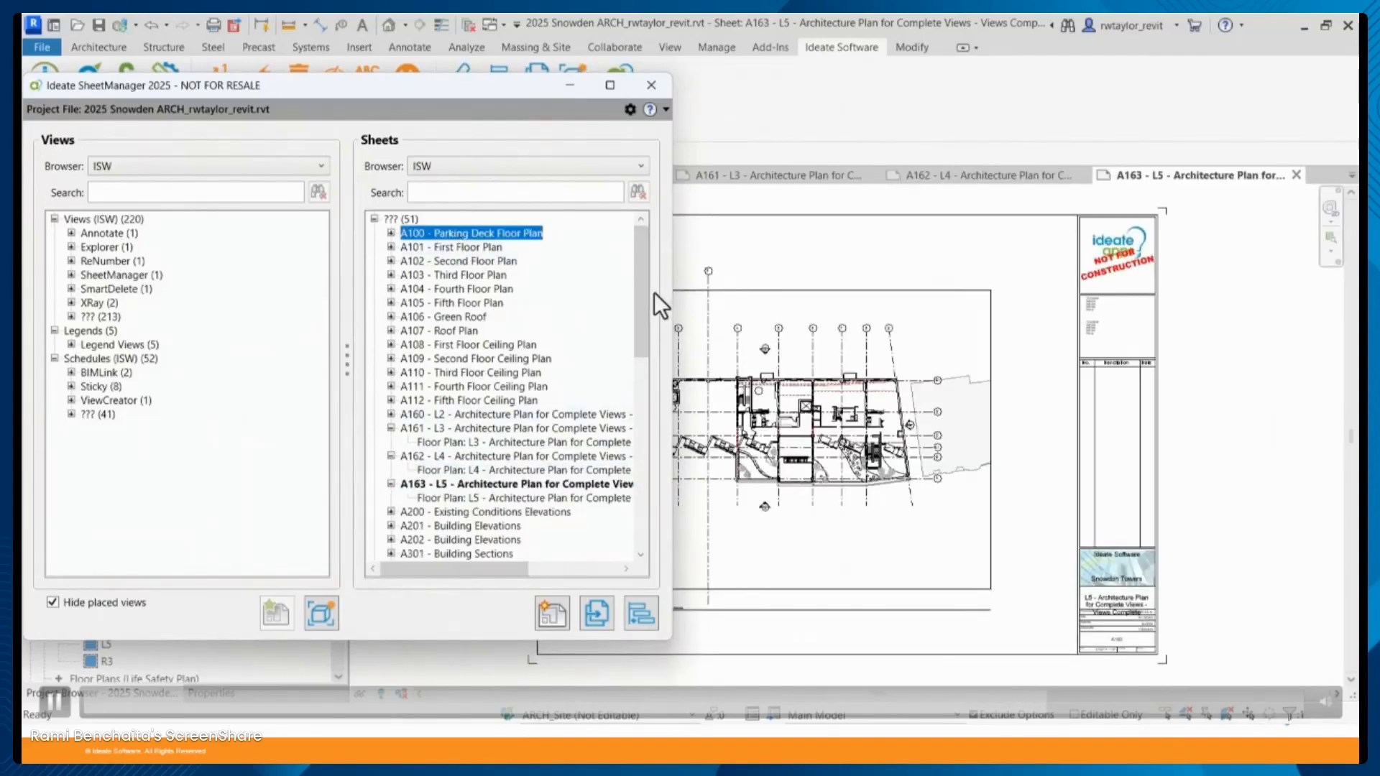
left_click_drag(647, 292, 661, 342)
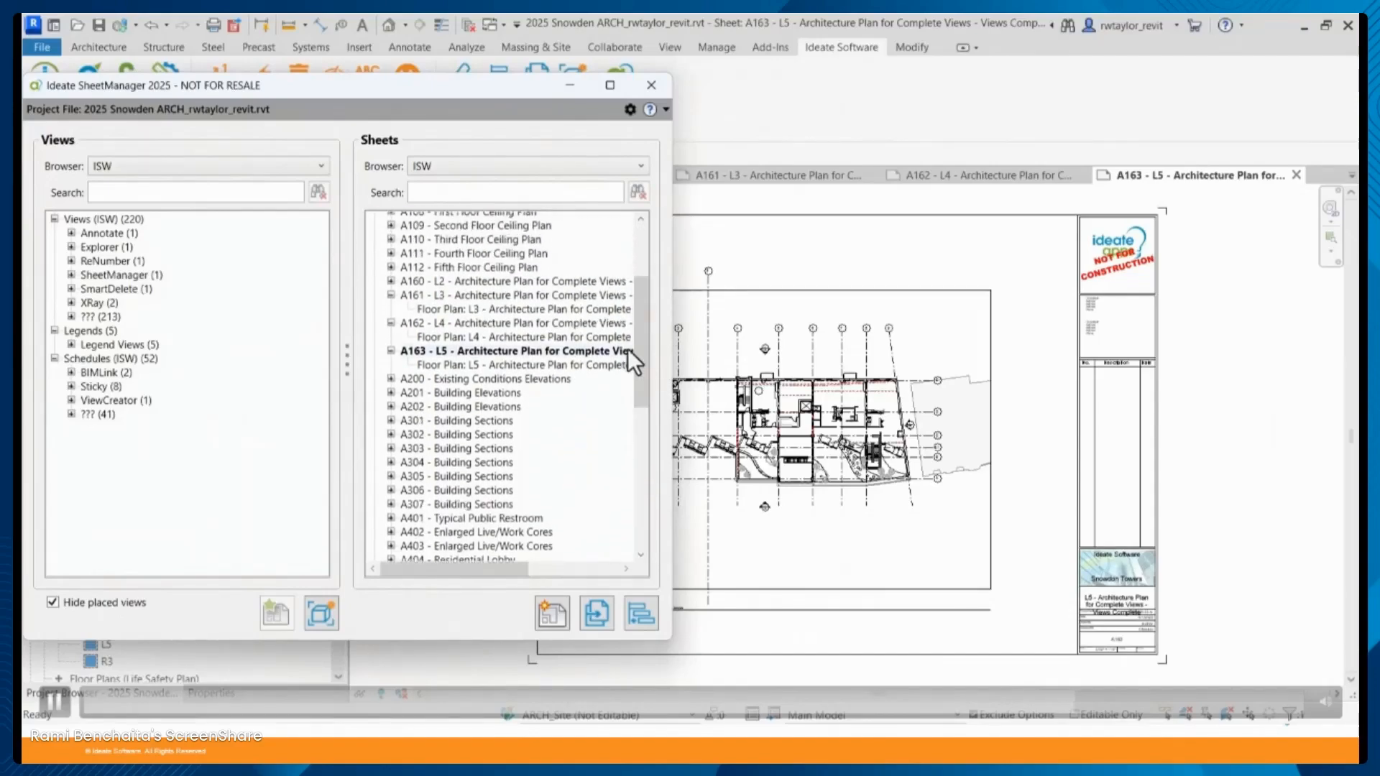
left_click(474, 351, "shift")
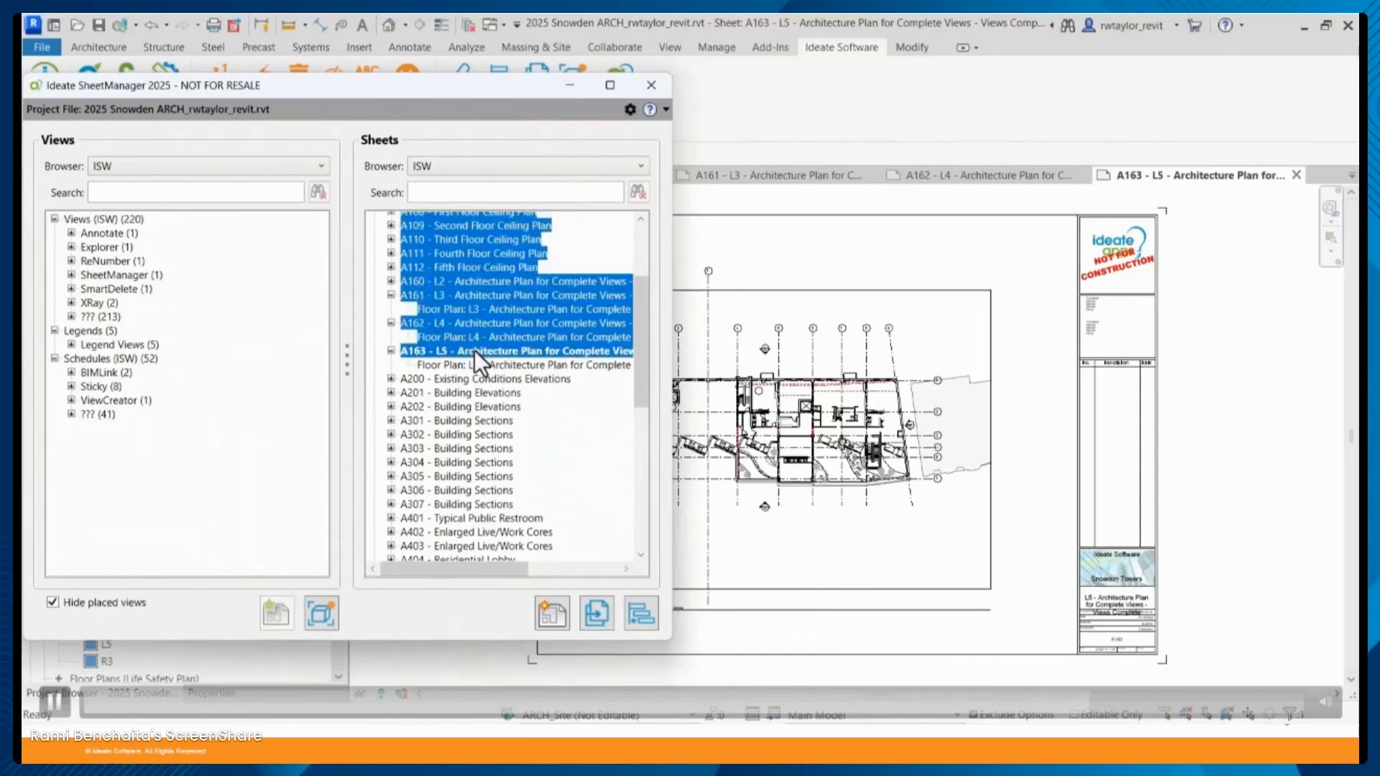
right_click(474, 352)
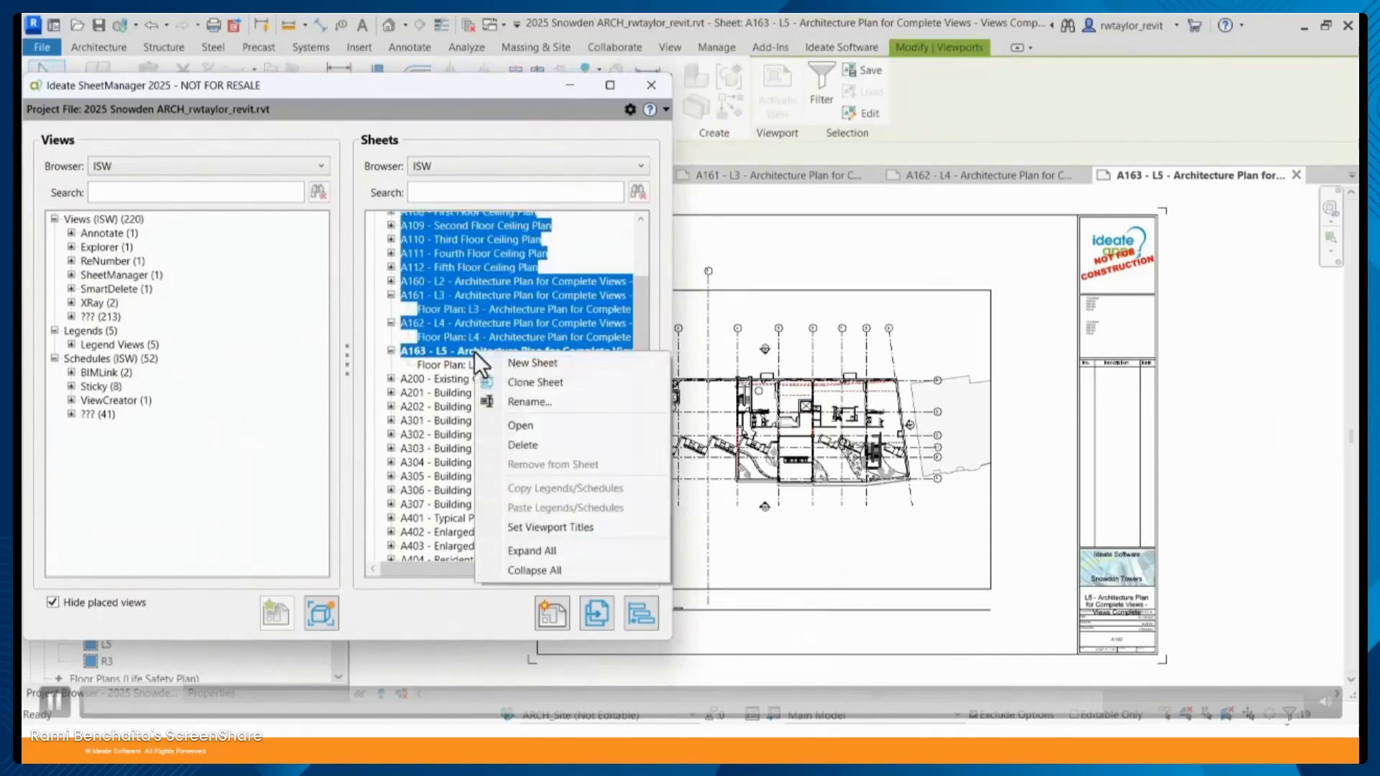
left_click(537, 402)
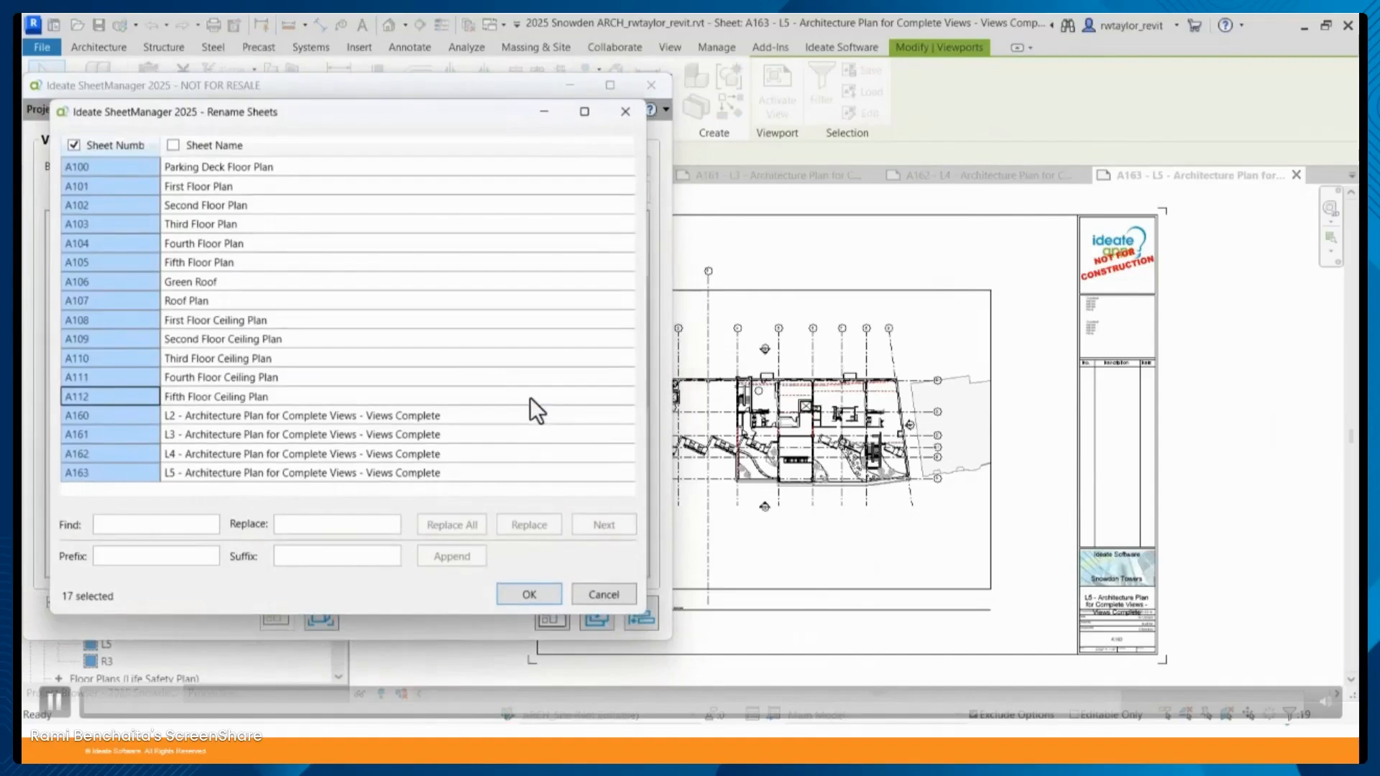
Renumber the selected sheets consecutively from A101 to A117, apply the change and review the updated sheet list
left_click(109, 169)
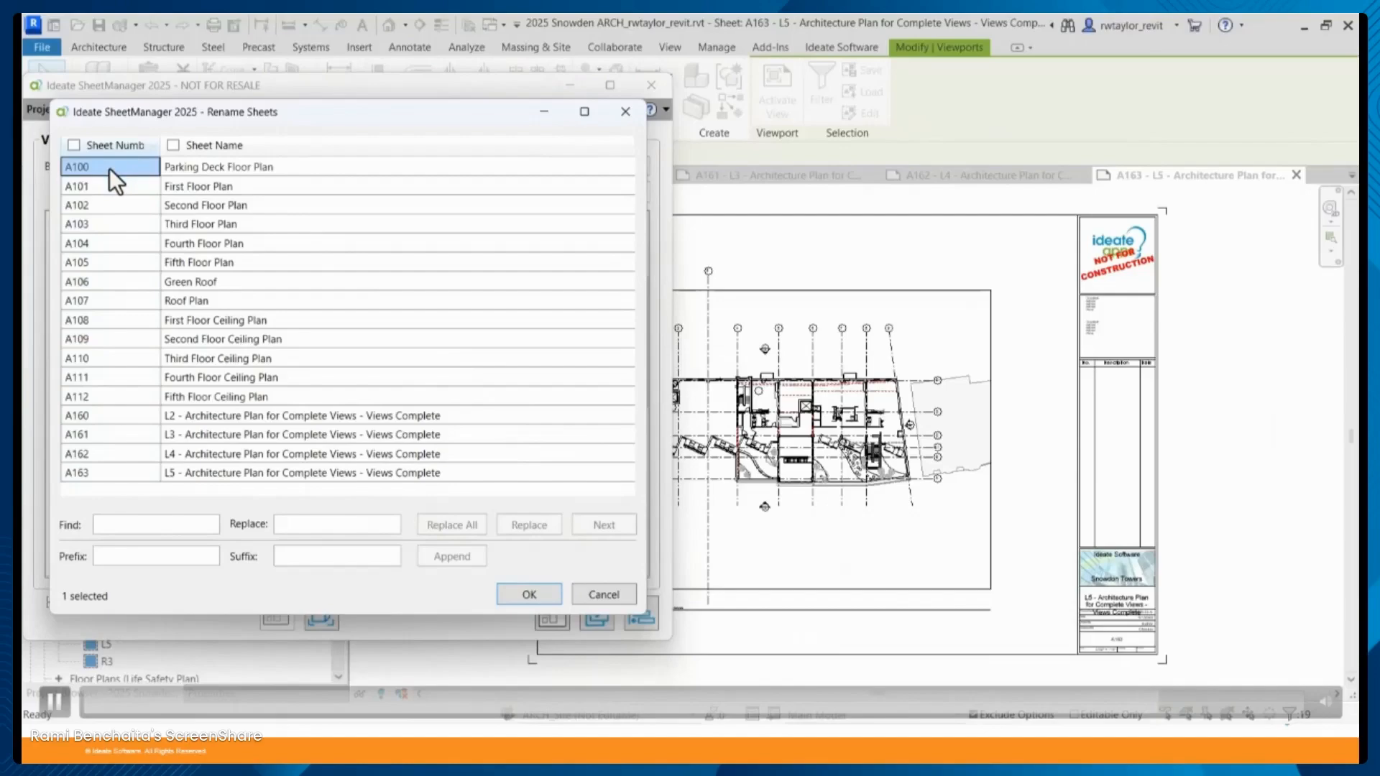
right_click(109, 168)
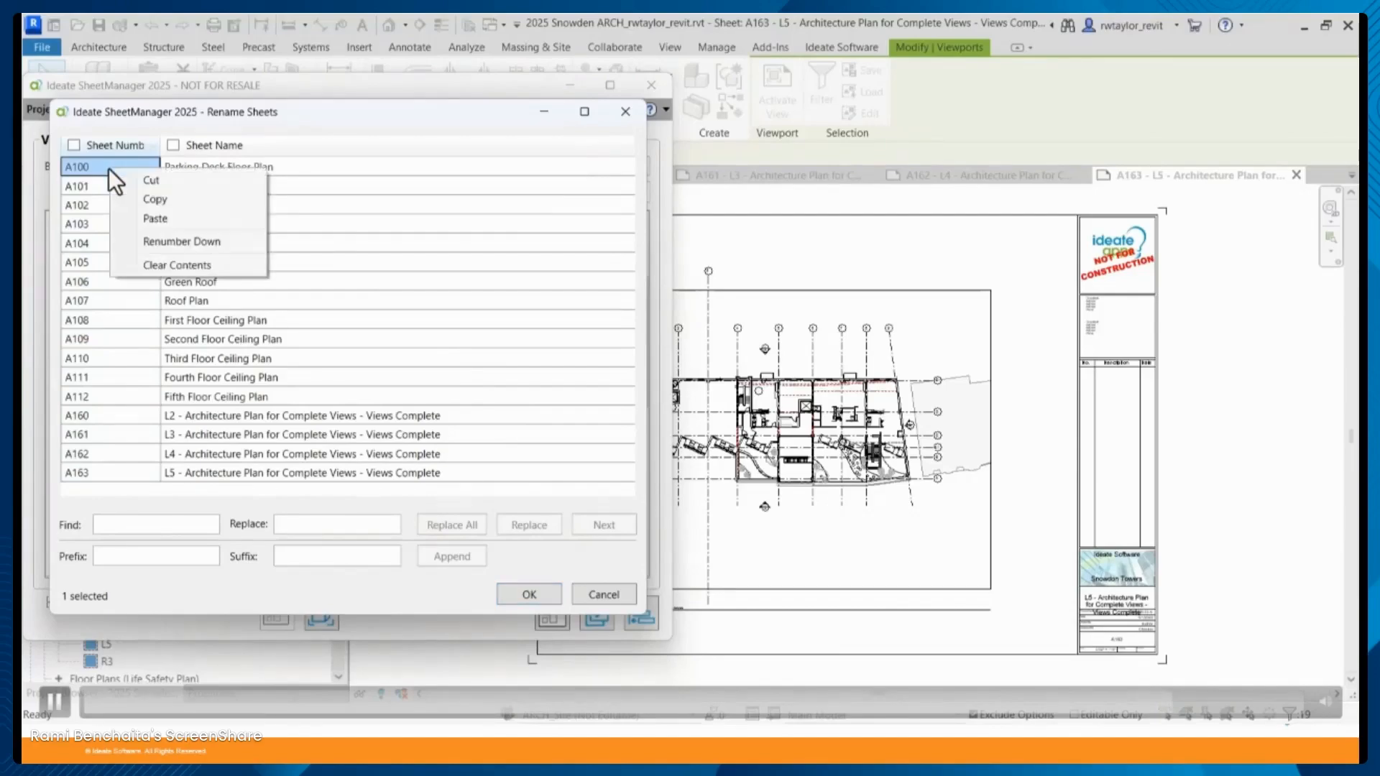
left_click(151, 240)
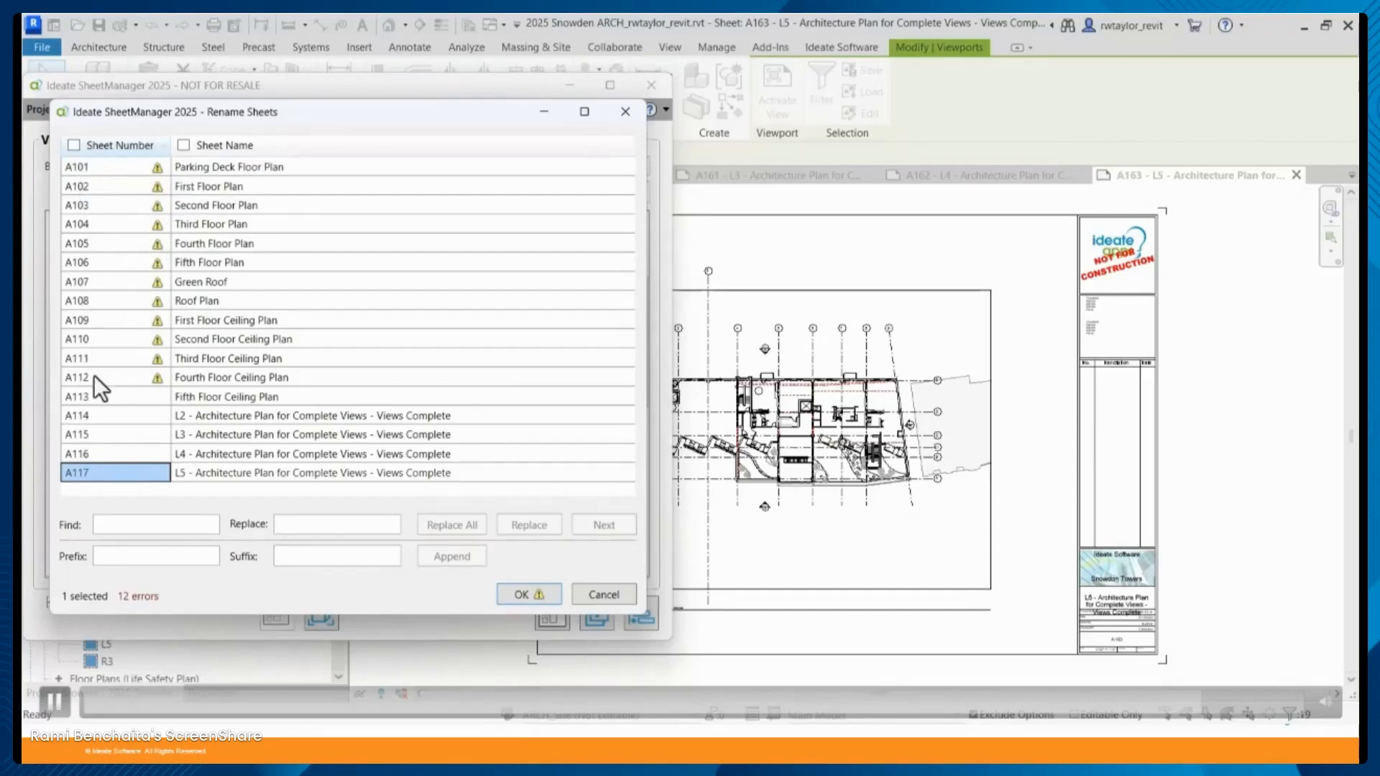
left_click(519, 594)
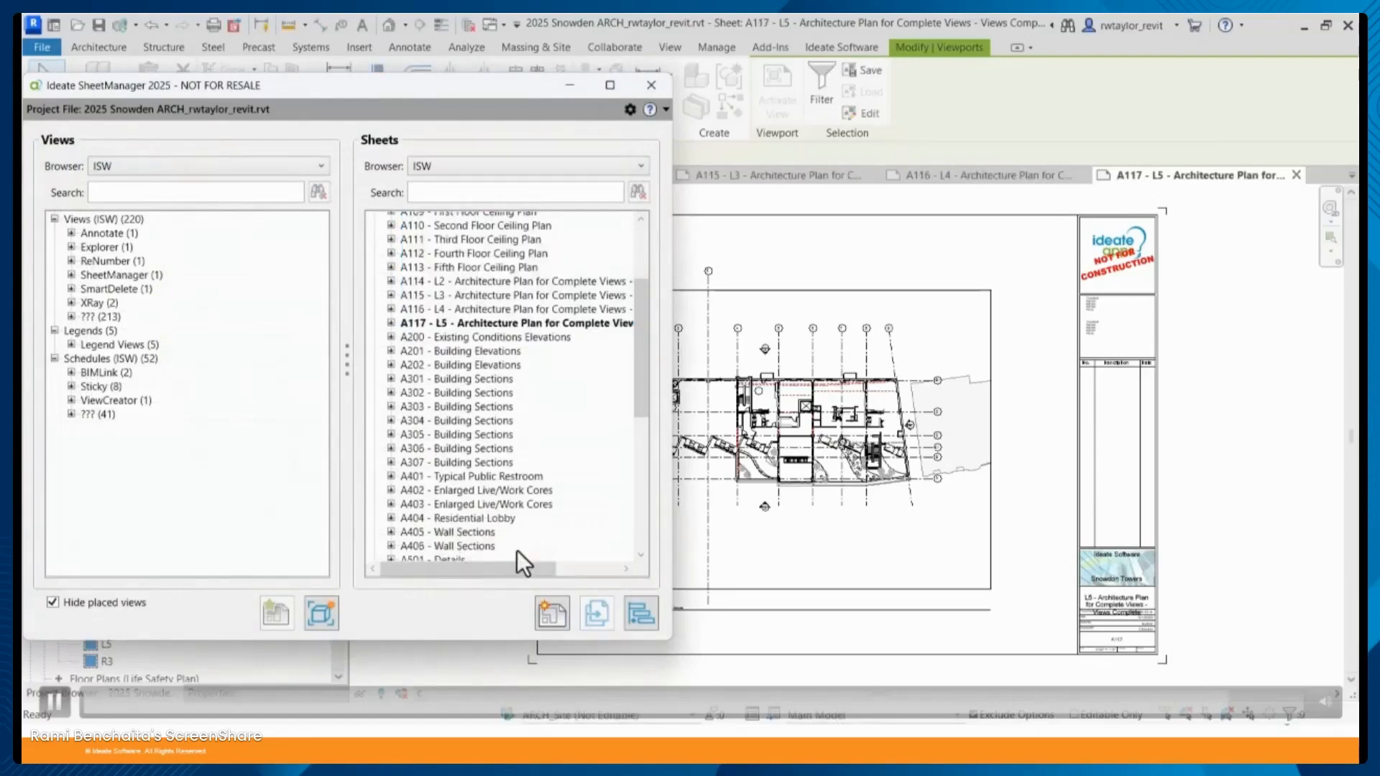
left_click_drag(636, 377, 636, 322)
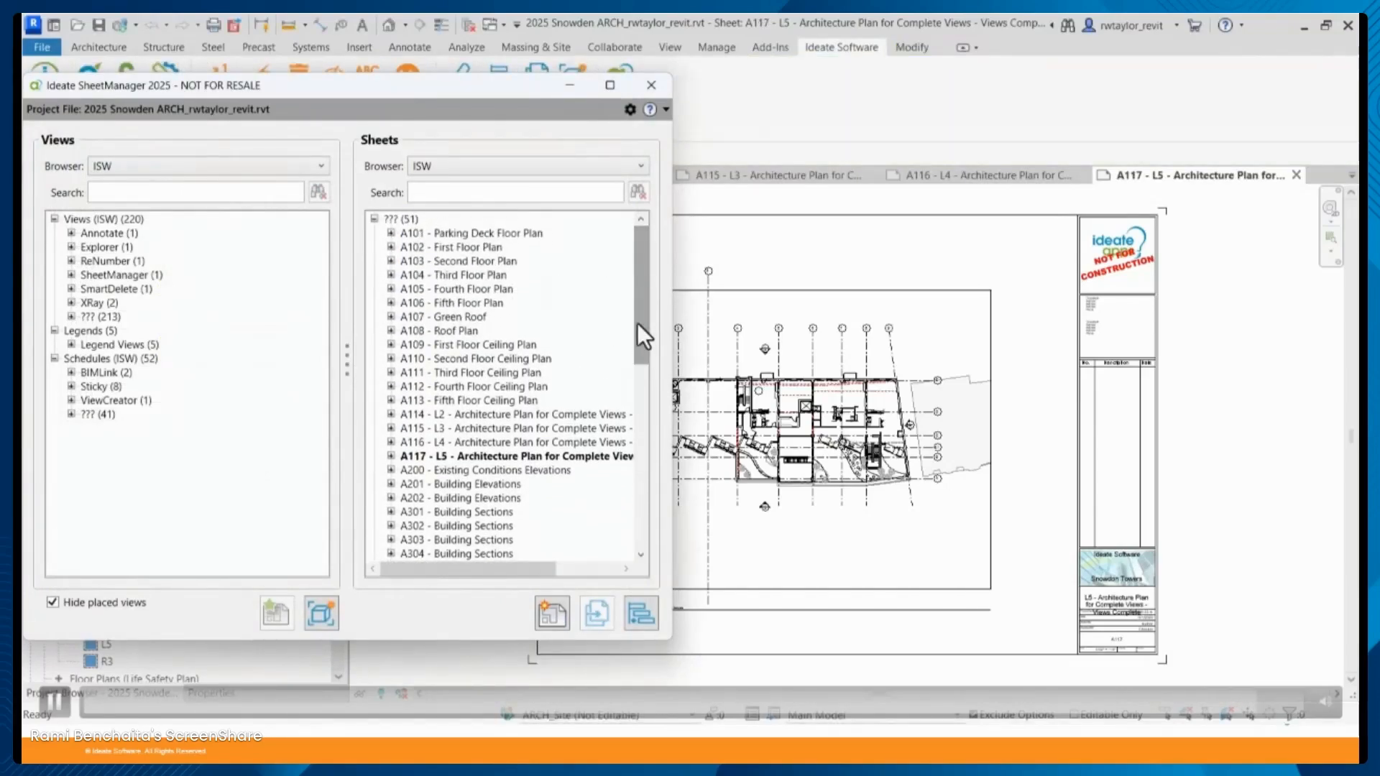